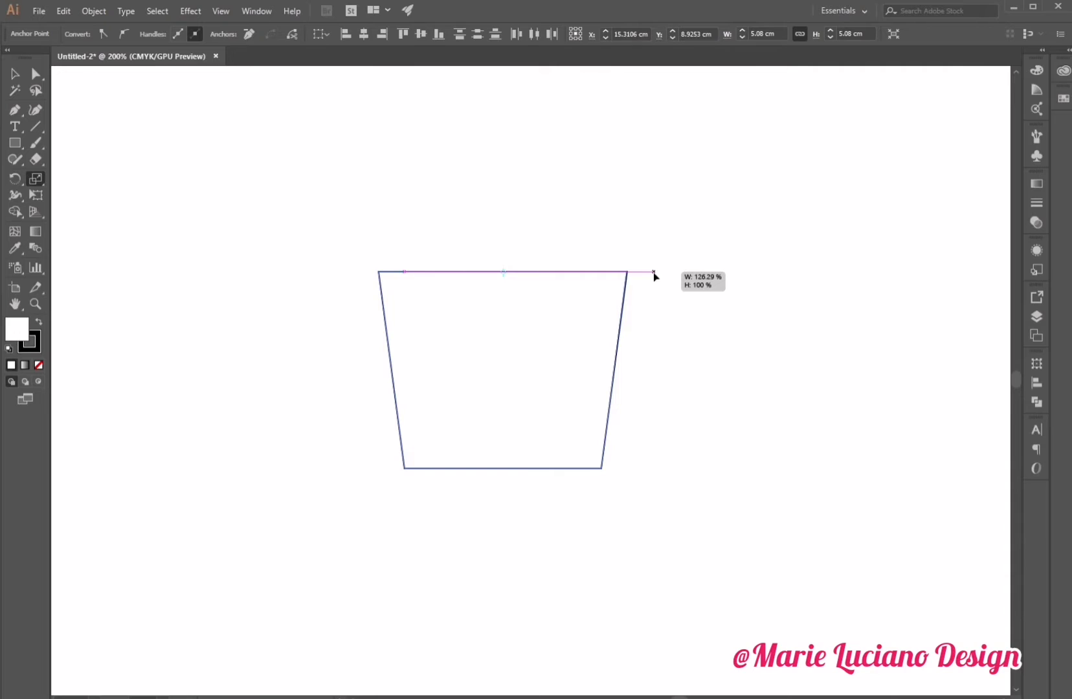
Widen the trapezoid's top edge to about 126% with the Scale tool.
{"action": "left_click_drag", "start_coordinate": [654, 276], "coordinate": [653, 277]}
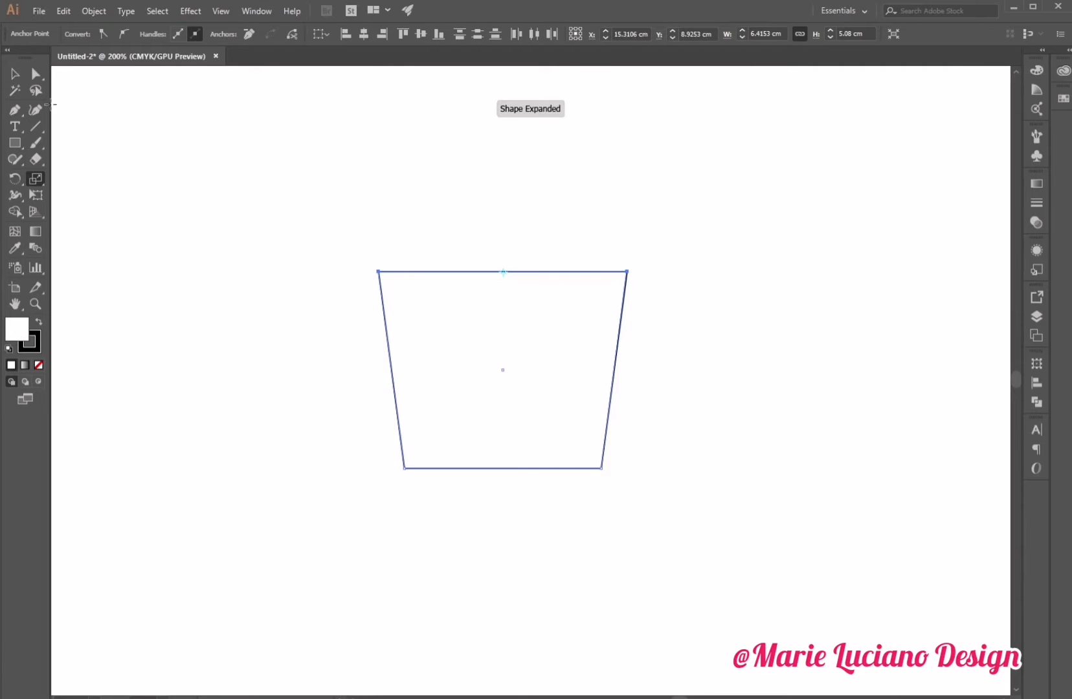
{"action": "left_click", "coordinate": [15, 73]}
{"action": "left_click", "coordinate": [267, 174]}
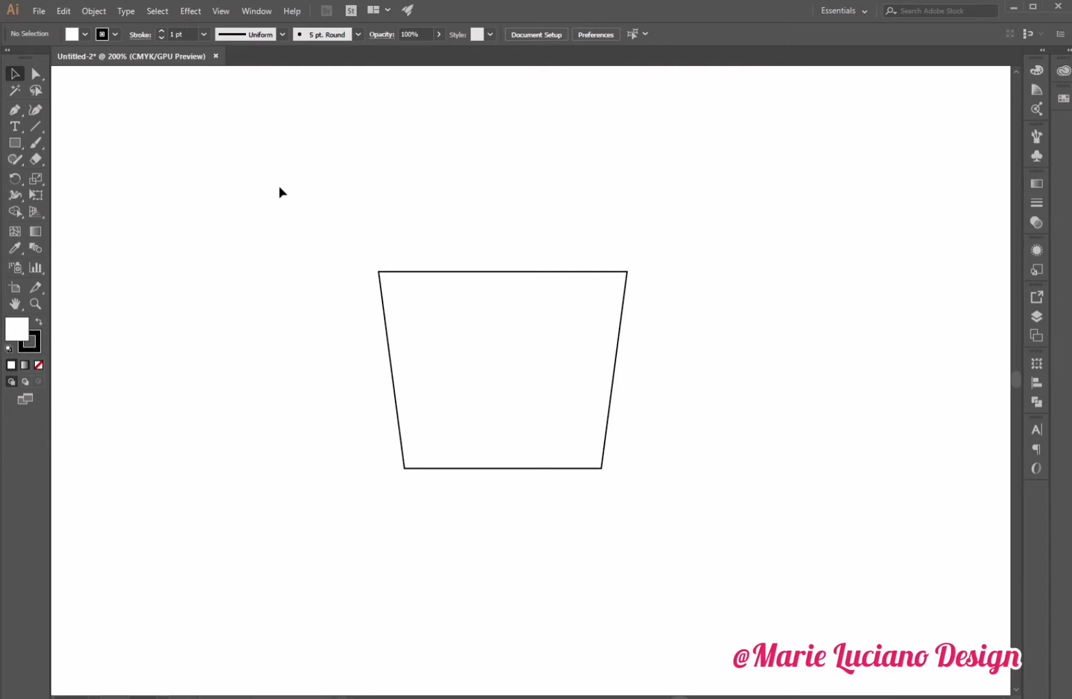
Move the trapezoid's two bottom anchors down, making it about 5.5 cm tall.
{"action": "left_click", "coordinate": [36, 73]}
{"action": "left_click_drag", "start_coordinate": [322, 439], "coordinate": [712, 550]}
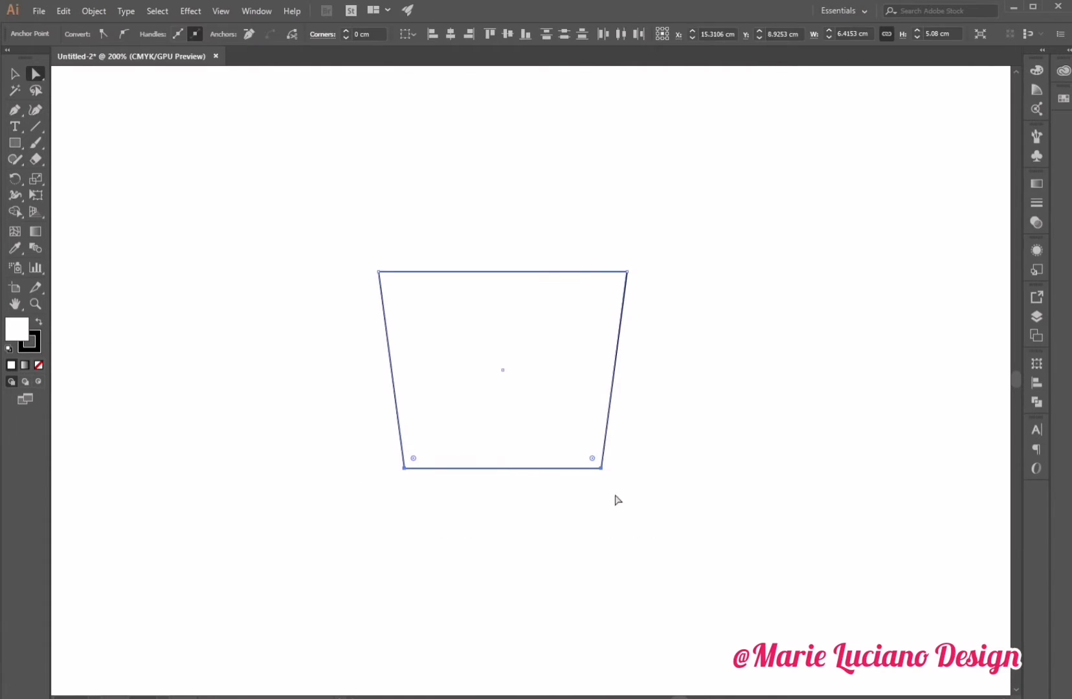
{"action": "left_click_drag", "start_coordinate": [601, 468], "coordinate": [602, 484]}
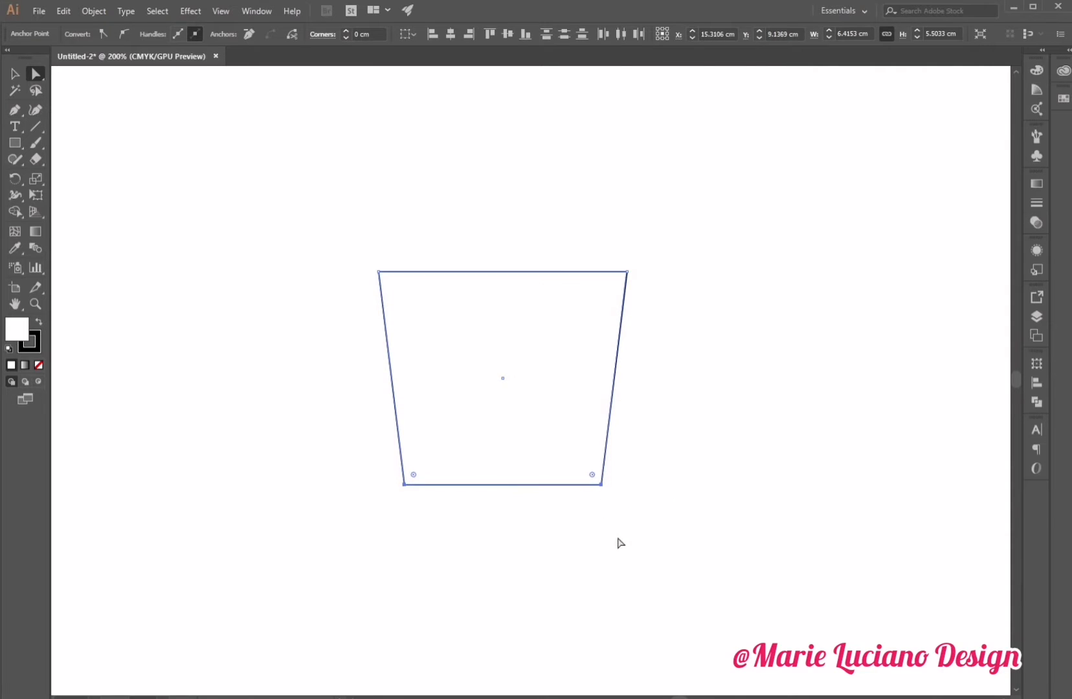
{"action": "left_click", "coordinate": [618, 543]}
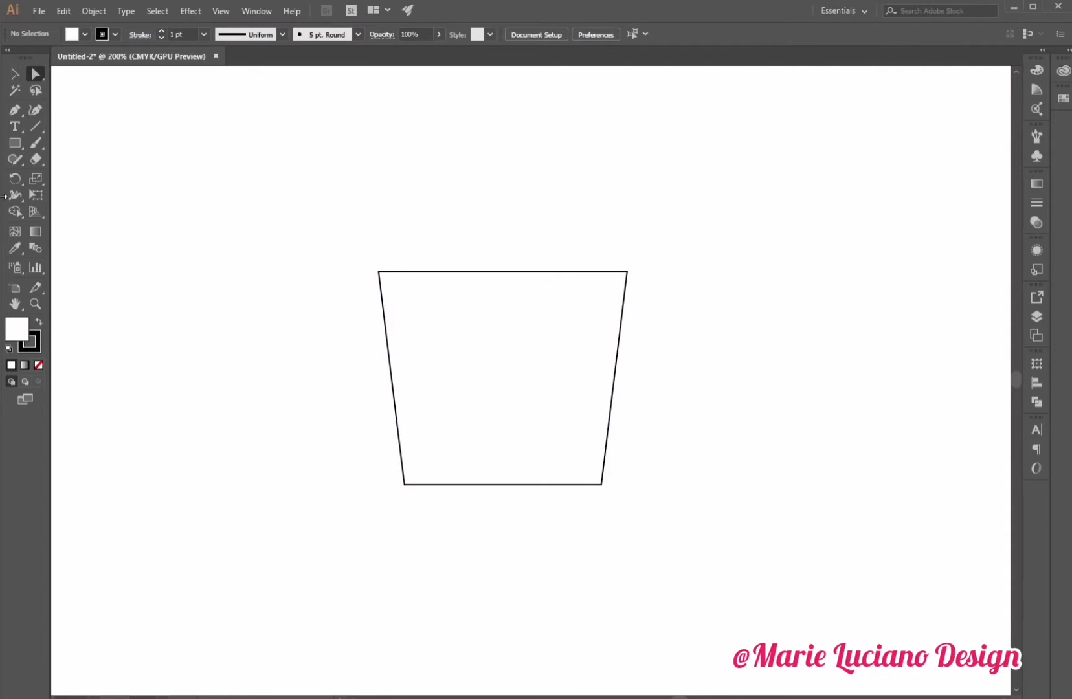
Draw a small circle about 0.24 cm wide on the trapezoid's top-left corner and remove its fill.
{"action": "left_click", "coordinate": [37, 305]}
{"action": "left_click", "coordinate": [412, 279]}
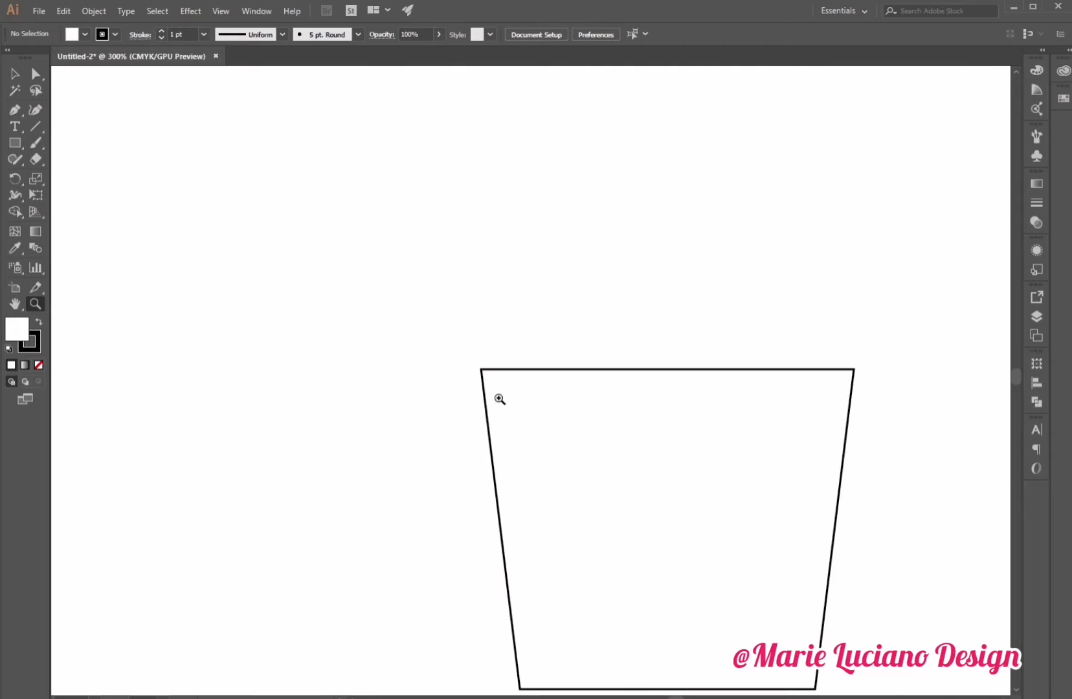
{"action": "left_click", "coordinate": [556, 434]}
{"action": "left_click", "coordinate": [14, 73]}
{"action": "left_click", "coordinate": [15, 143]}
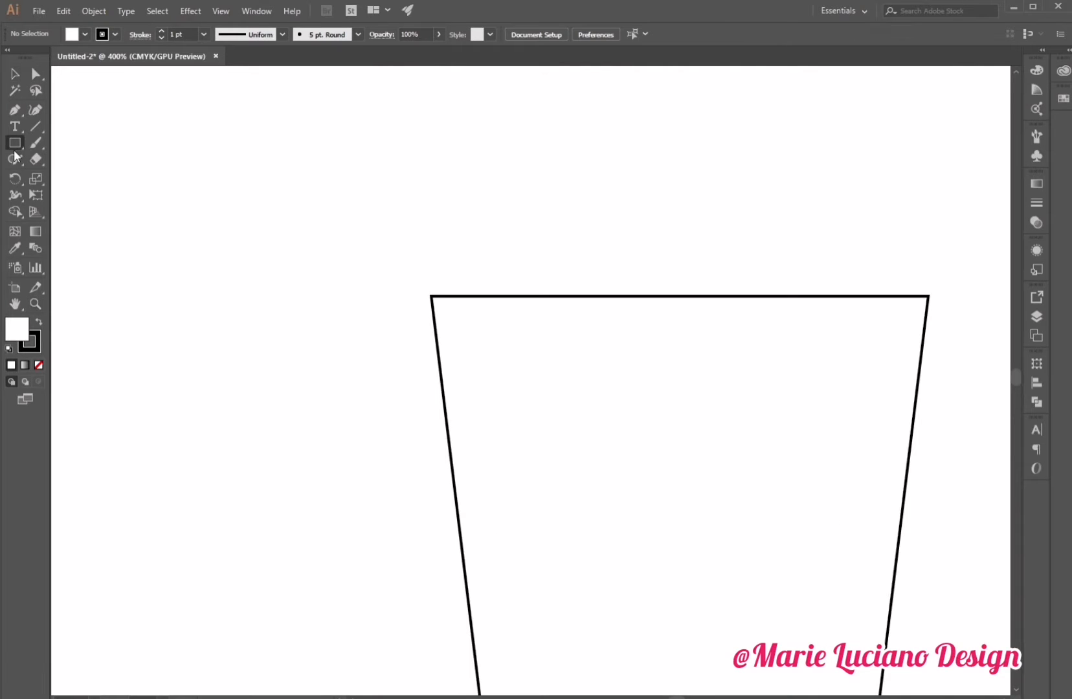
{"action": "left_click", "coordinate": [88, 177]}
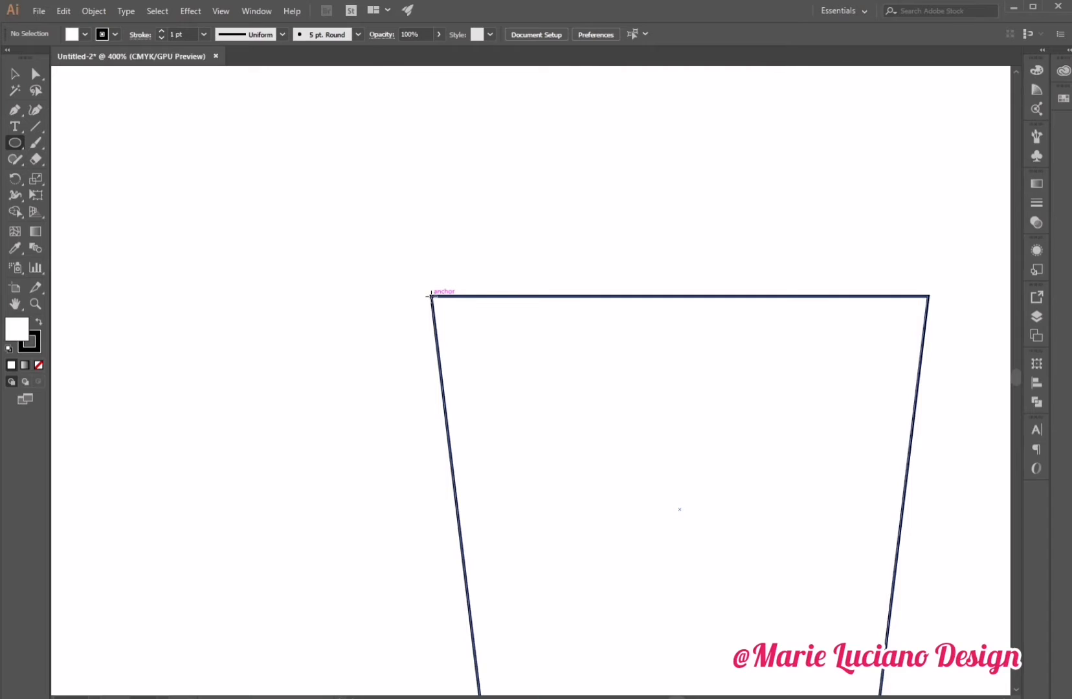
{"action": "left_click_drag", "start_coordinate": [430, 296], "coordinate": [421, 286]}
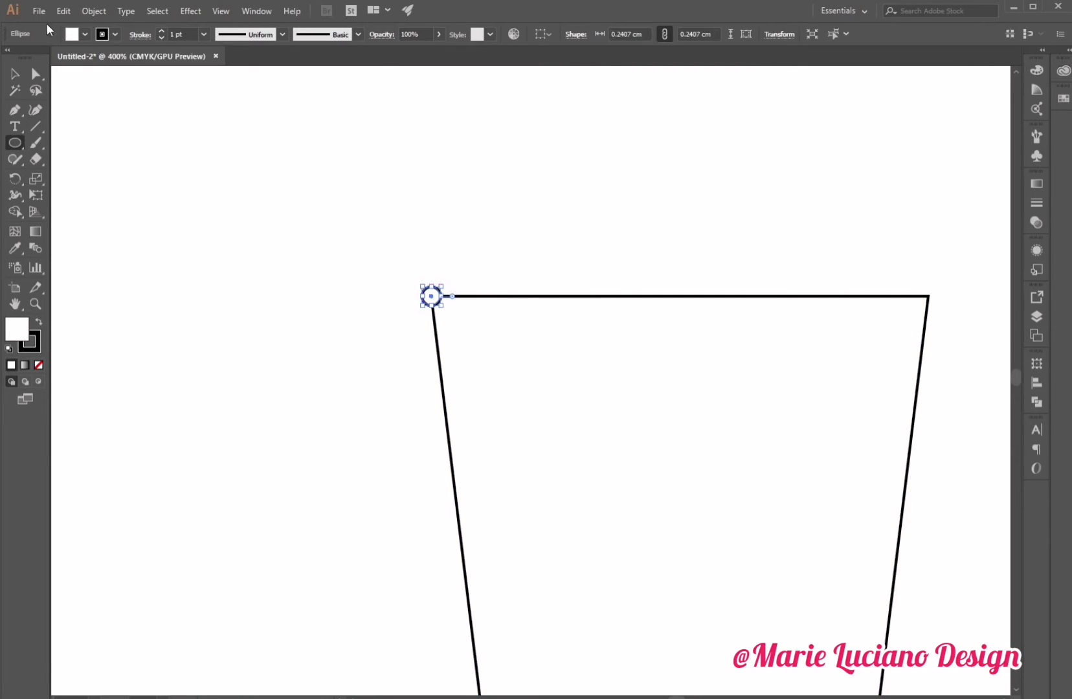
{"action": "left_click", "coordinate": [21, 79]}
{"action": "left_click", "coordinate": [39, 365]}
{"action": "left_click", "coordinate": [185, 400]}
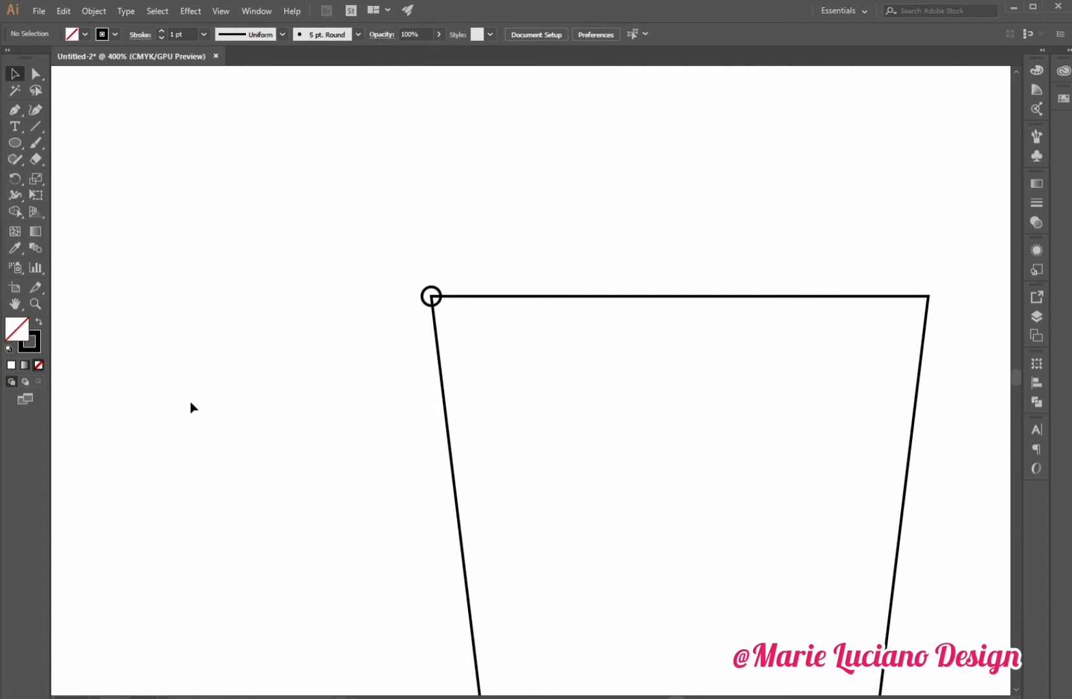
Draw a thin tapered strap with the Pen tool from the circle down along the trapezoid's left edge.
{"action": "left_click", "coordinate": [35, 304]}
{"action": "left_click", "coordinate": [461, 327]}
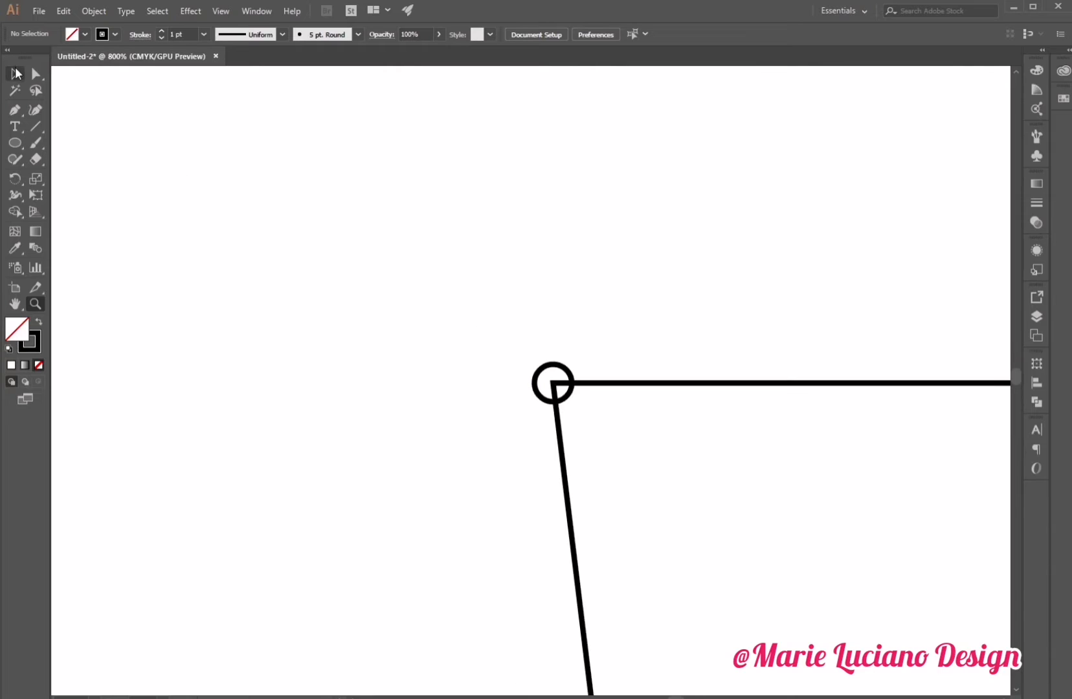
{"action": "left_click", "coordinate": [14, 73]}
{"action": "left_click_drag", "start_coordinate": [473, 318], "coordinate": [596, 479]}
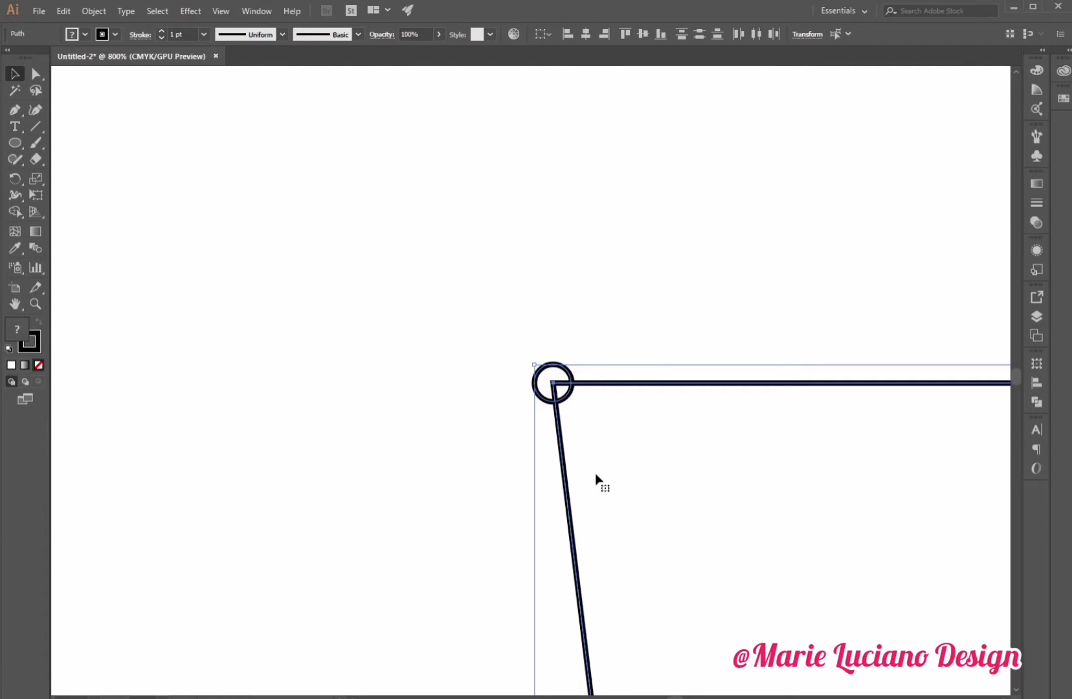
{"action": "left_click", "coordinate": [510, 471]}
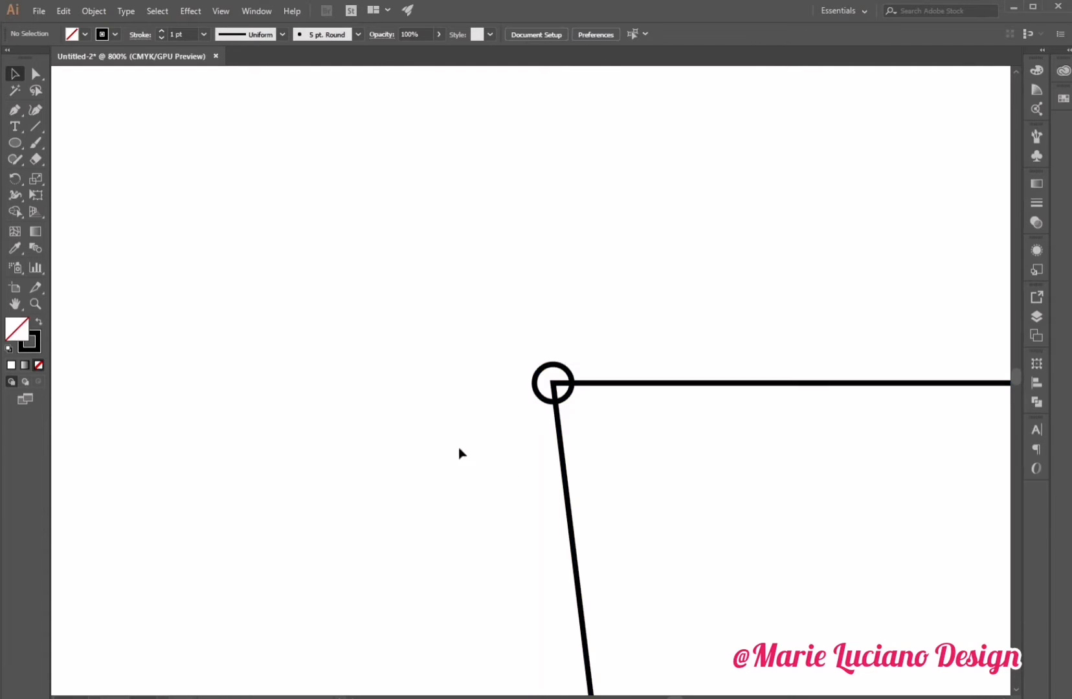
{"action": "left_click", "coordinate": [13, 111]}
{"action": "left_click_drag", "start_coordinate": [13, 115], "coordinate": [38, 114]}
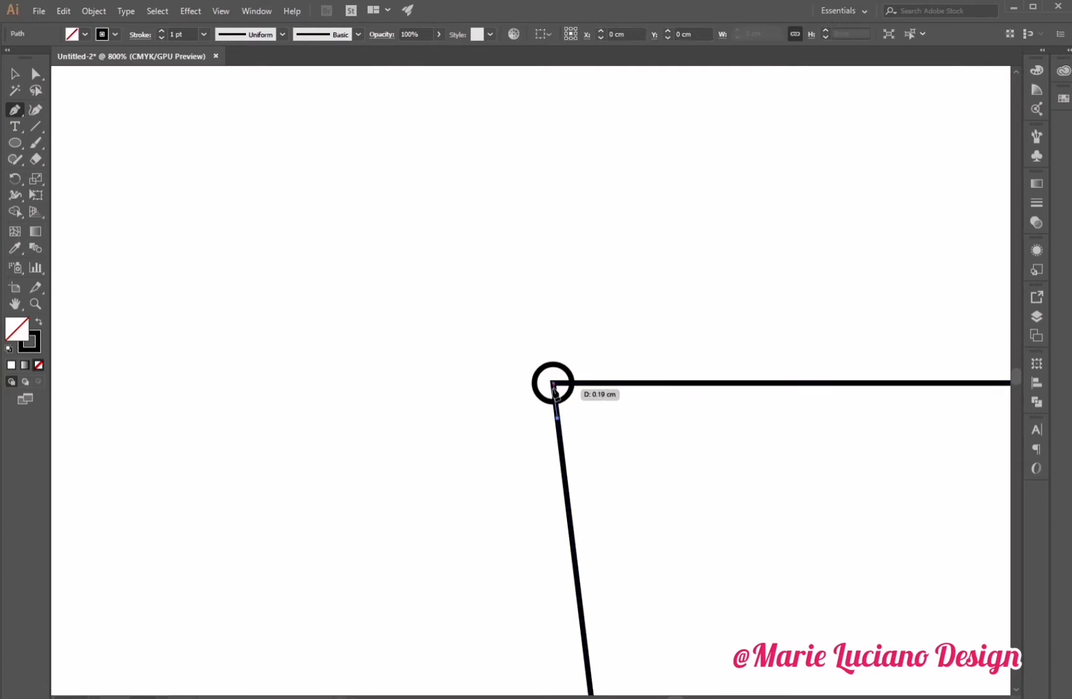
{"action": "mouse_move", "coordinate": [553, 383]}
{"action": "left_mouse_down"}
{"action": "mouse_move", "coordinate": [542, 429]}
{"action": "mouse_move", "coordinate": [547, 385]}
{"action": "left_mouse_up"}
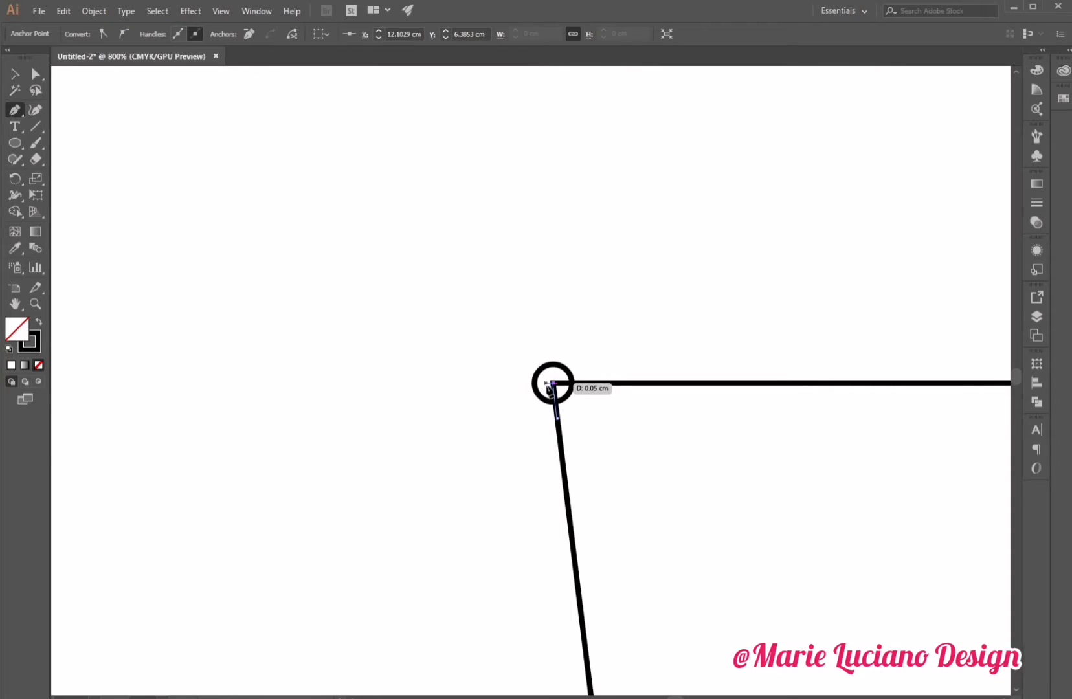
{"action": "left_click_drag", "start_coordinate": [547, 386], "coordinate": [553, 421]}
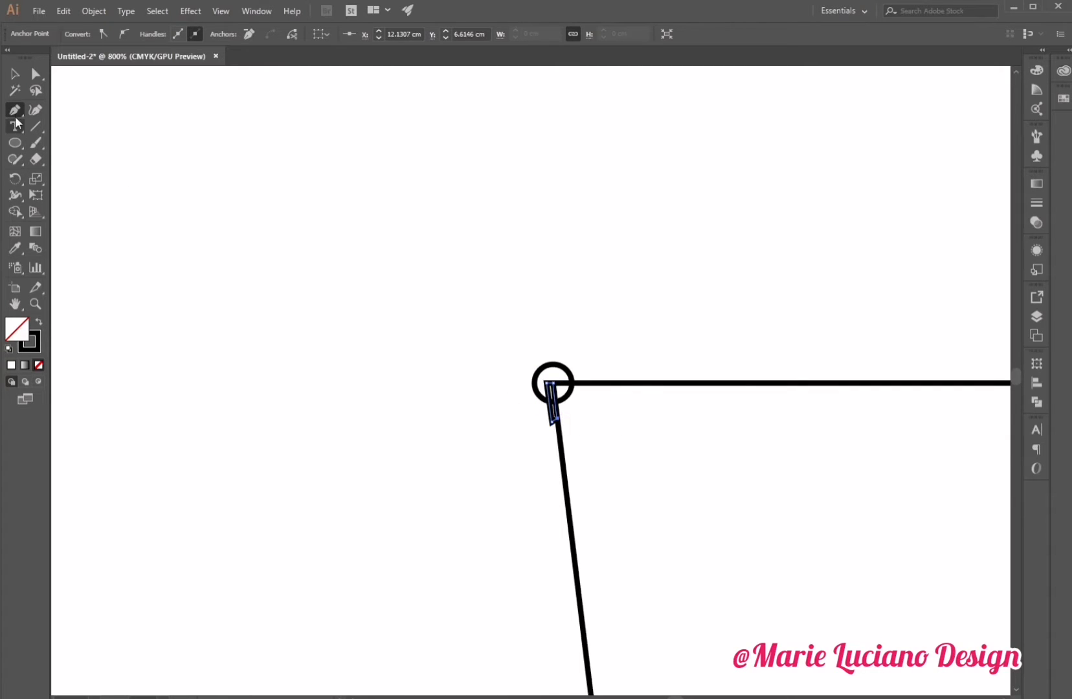
{"action": "left_click", "coordinate": [14, 73]}
{"action": "left_click", "coordinate": [541, 352]}
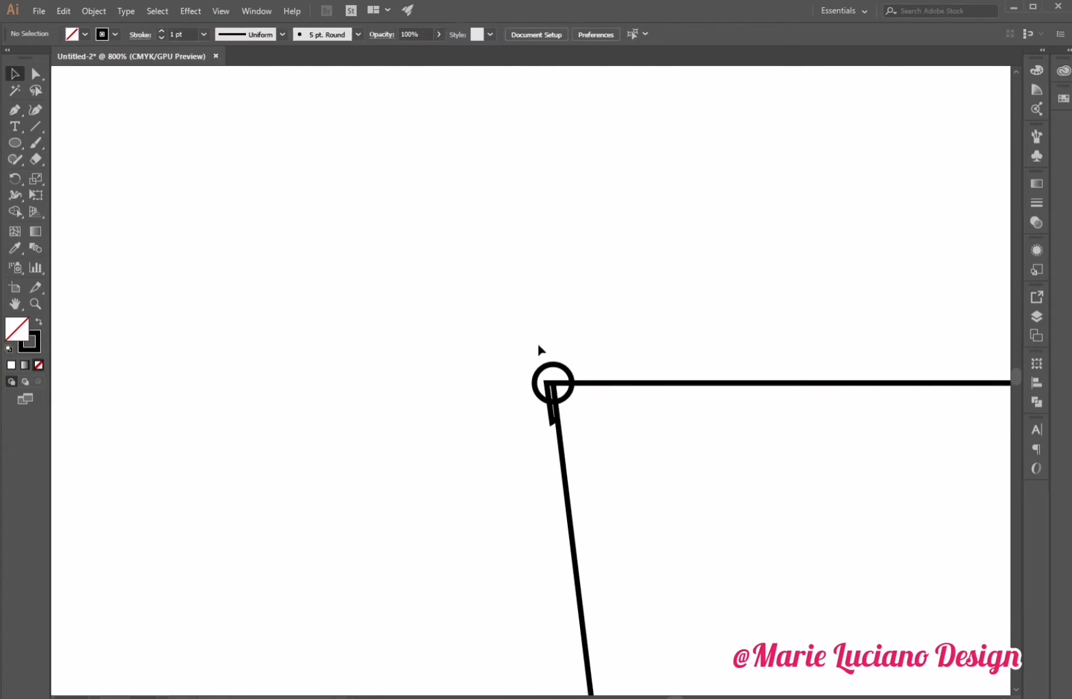
Move the small circle down onto the upper end of the strap.
{"action": "left_click", "coordinate": [554, 418]}
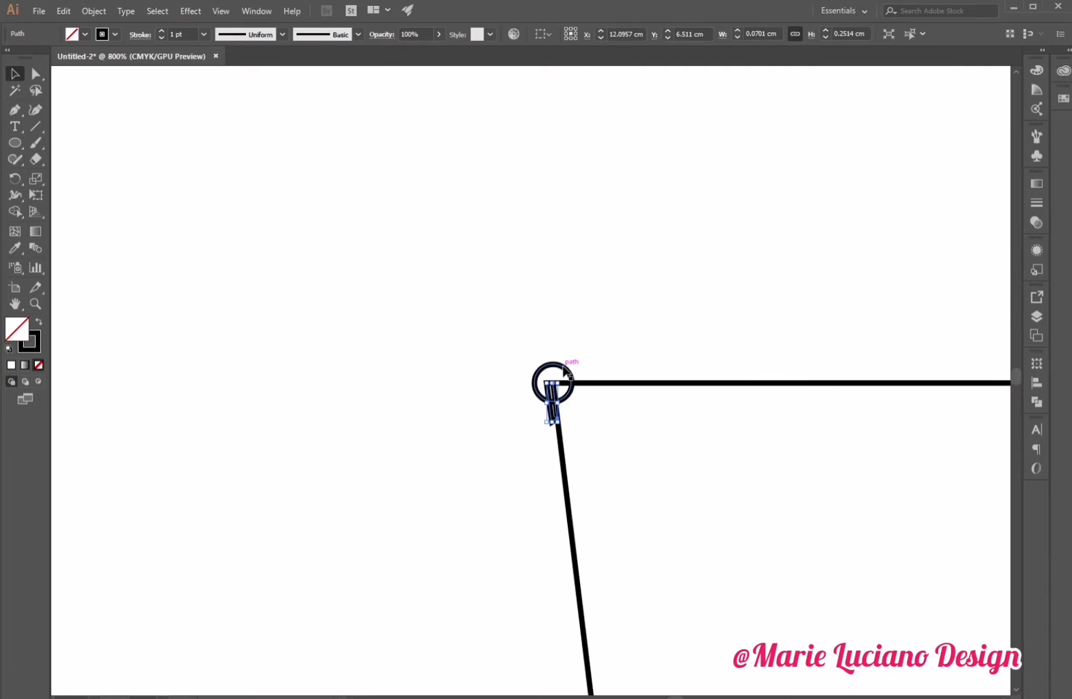
{"action": "left_click", "coordinate": [564, 371], "text": "shift"}
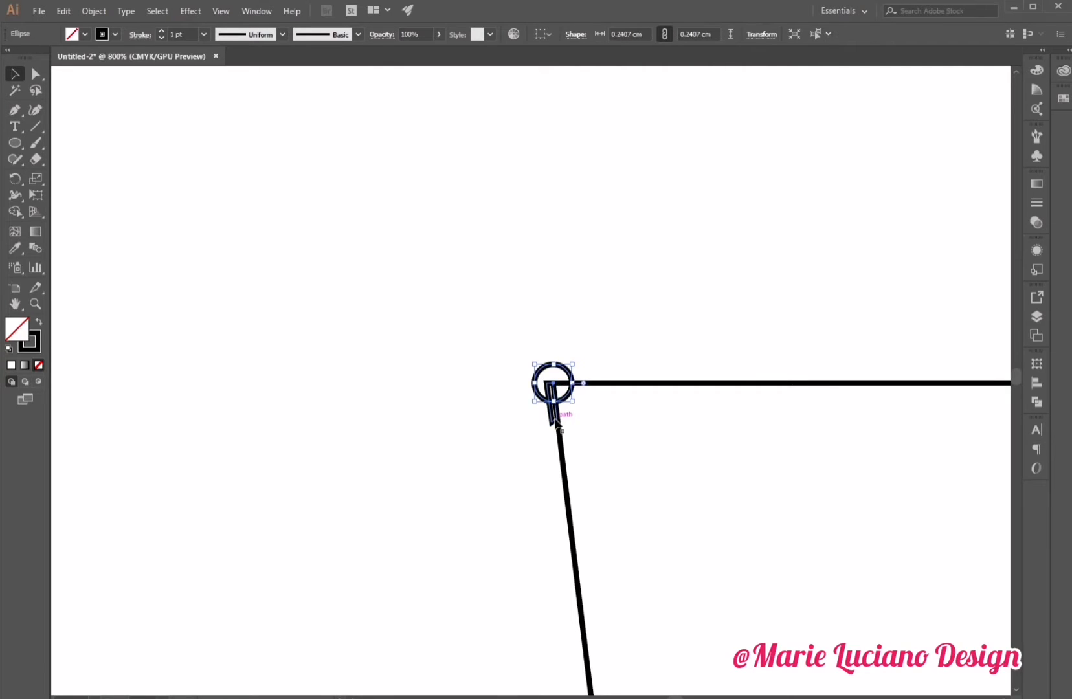
{"action": "left_click_drag", "start_coordinate": [564, 383], "coordinate": [565, 402]}
{"action": "left_click", "coordinate": [634, 316]}
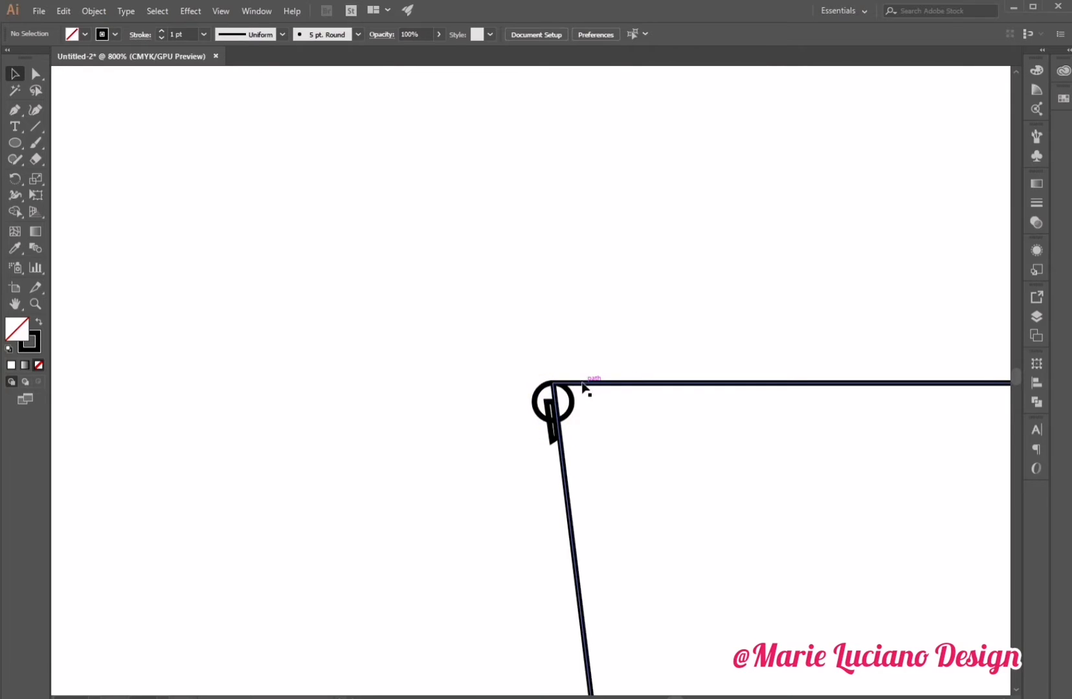
{"action": "left_click", "coordinate": [549, 385]}
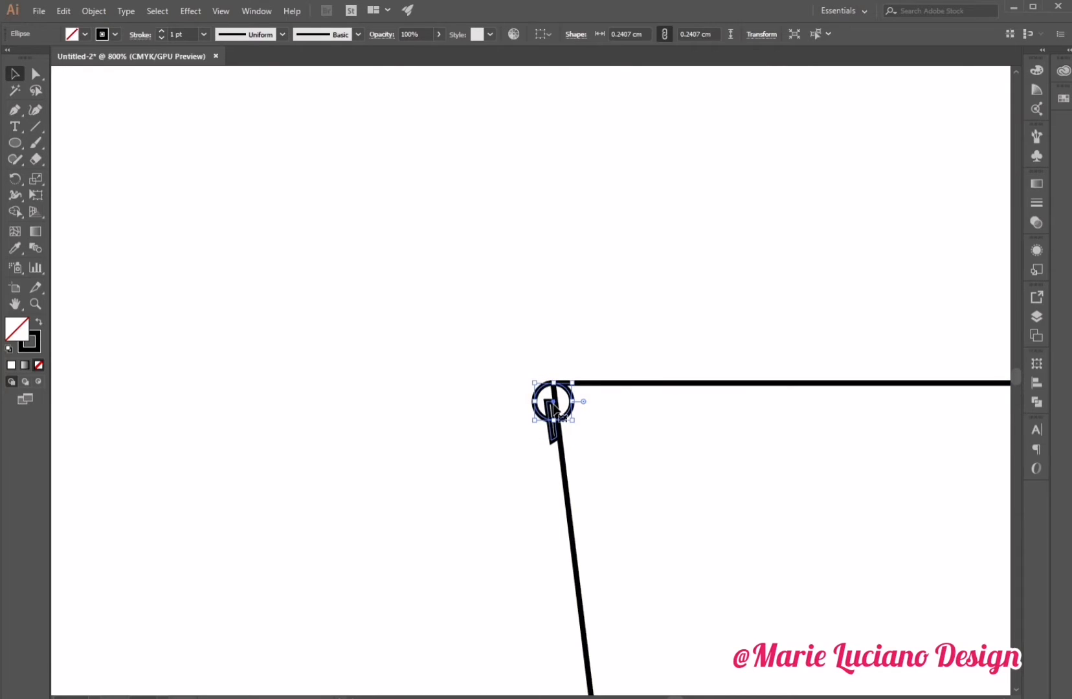
{"action": "left_click", "coordinate": [589, 359]}
{"action": "left_click", "coordinate": [587, 384]}
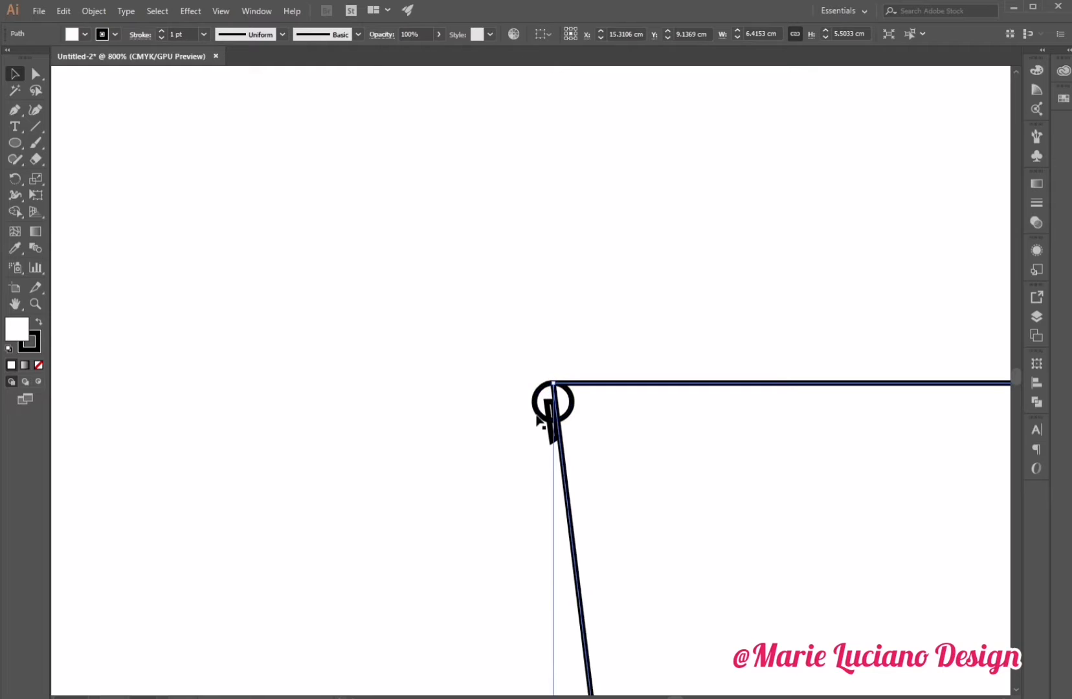
{"action": "left_click", "coordinate": [505, 479]}
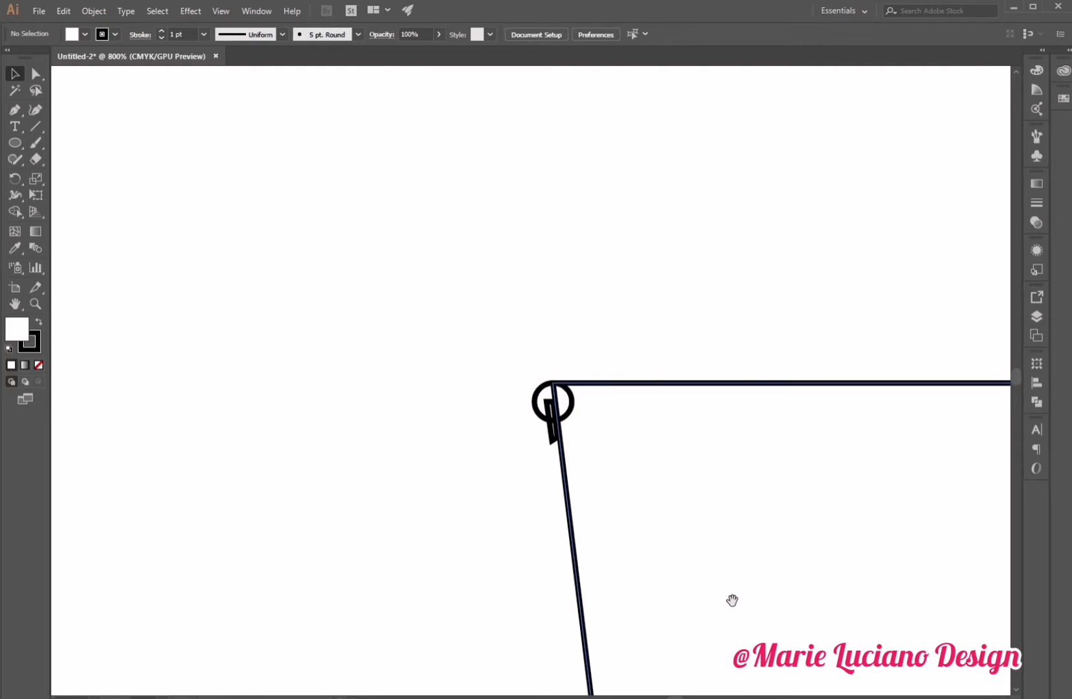
Duplicate the trapezoid, offsetting the copy slightly up and to the right.
{"action": "left_click_drag", "start_coordinate": [732, 601], "coordinate": [486, 447]}
{"action": "left_click", "coordinate": [39, 305]}
{"action": "left_click", "coordinate": [532, 430], "text": "alt"}
{"action": "left_click", "coordinate": [533, 430], "text": "alt"}
{"action": "left_click", "coordinate": [533, 429], "text": "alt"}
{"action": "left_click", "coordinate": [14, 73]}
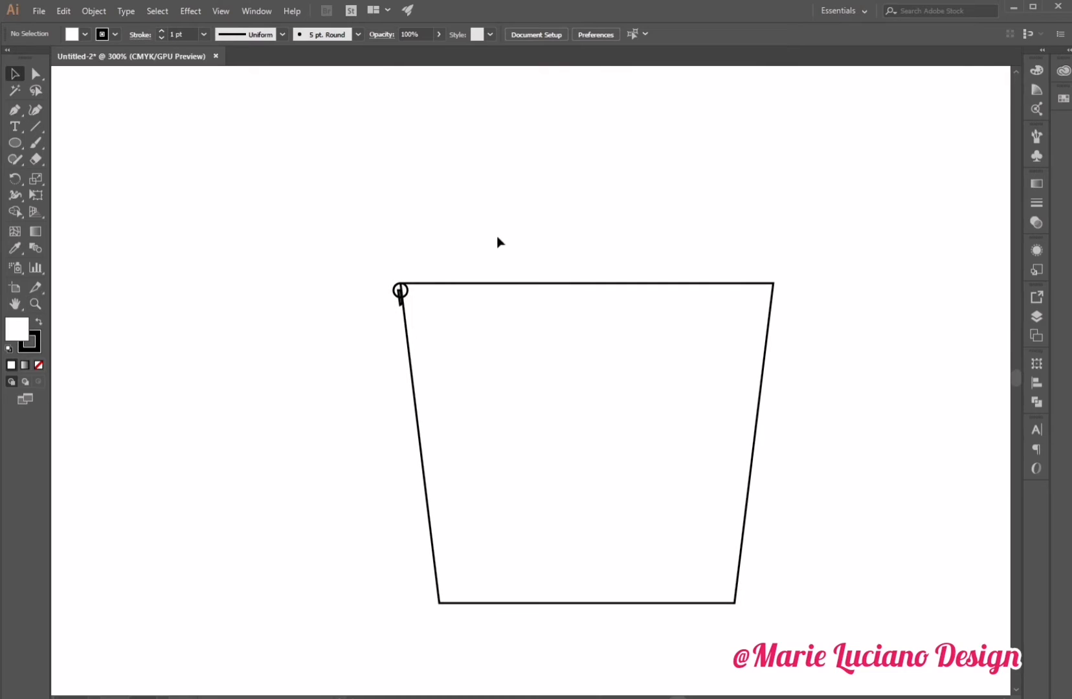
{"action": "left_click", "coordinate": [501, 283]}
{"action": "left_click_drag", "start_coordinate": [500, 284], "coordinate": [507, 278]}
{"action": "left_click", "coordinate": [455, 209]}
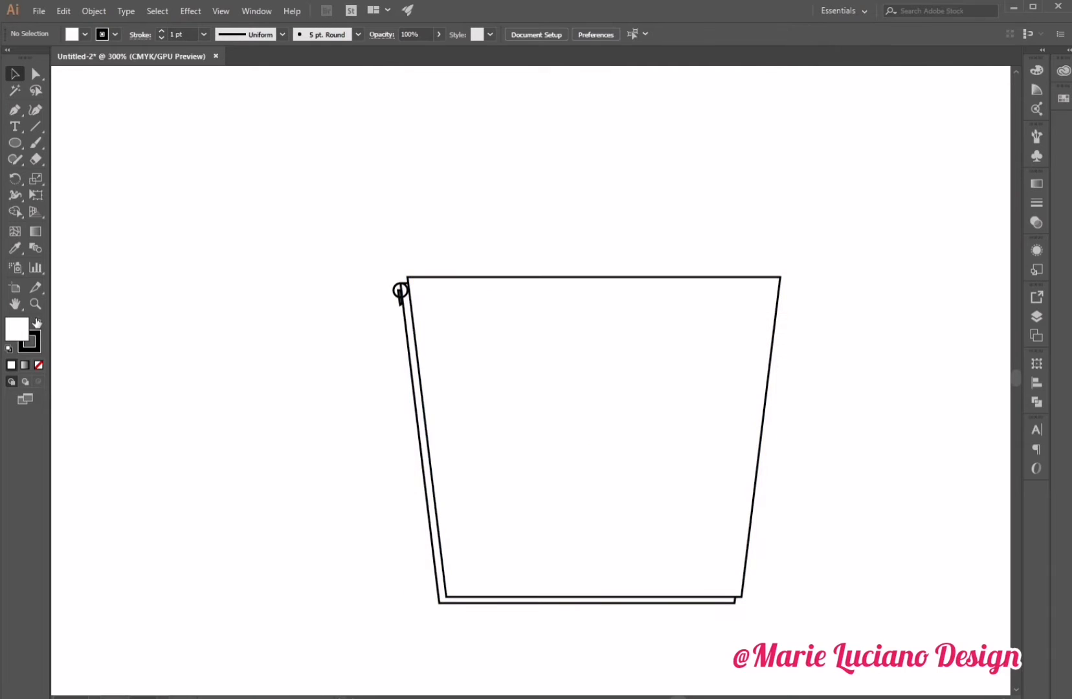
Move the trapezoid copy down to roughly line up its top edge with the original's.
{"action": "left_click", "coordinate": [33, 305]}
{"action": "left_click", "coordinate": [445, 323]}
{"action": "left_click", "coordinate": [436, 318]}
{"action": "left_click", "coordinate": [522, 395]}
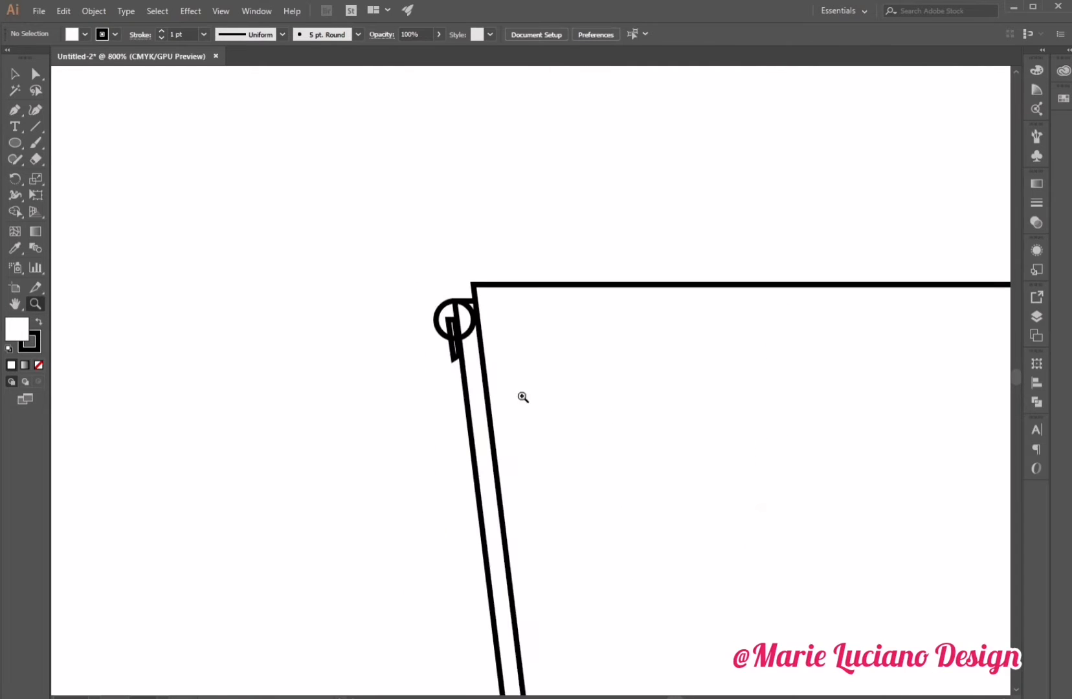
{"action": "left_click", "coordinate": [14, 73]}
{"action": "mouse_move", "coordinate": [584, 286]}
{"action": "left_mouse_down"}
{"action": "mouse_move", "coordinate": [581, 323]}
{"action": "mouse_move", "coordinate": [580, 283]}
{"action": "left_mouse_up"}
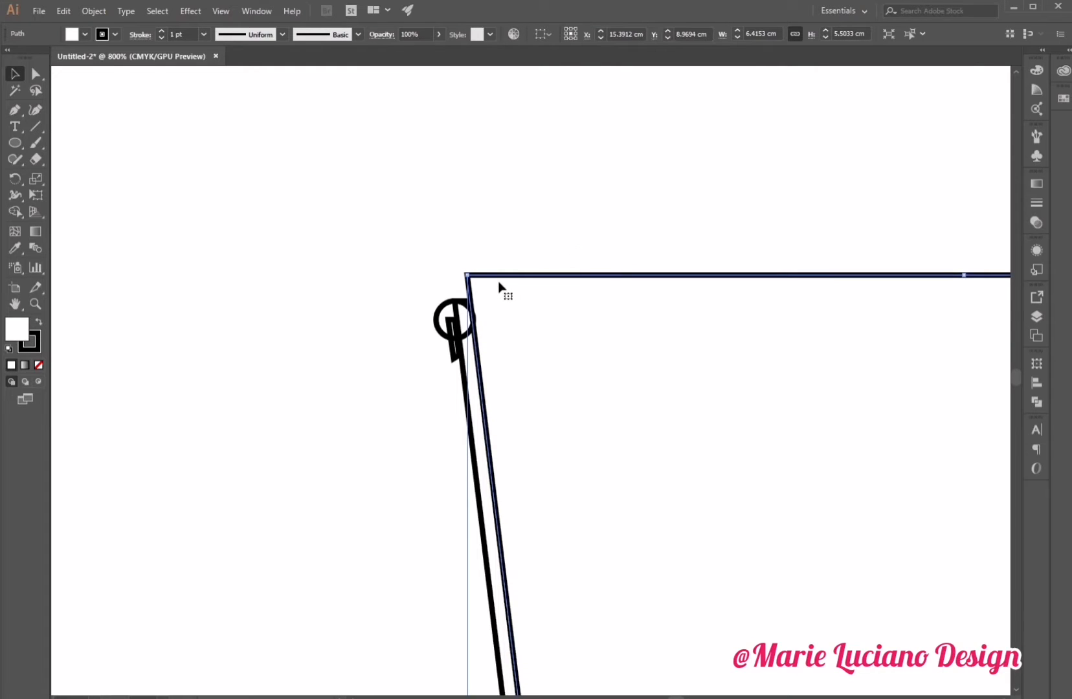
{"action": "left_click_drag", "start_coordinate": [505, 275], "coordinate": [505, 284]}
{"action": "left_click", "coordinate": [563, 226]}
Select both trapezoids and remove their fill.
{"action": "key", "text": "space"}
{"action": "left_click_drag", "start_coordinate": [570, 451], "coordinate": [490, 167]}
{"action": "left_click_drag", "start_coordinate": [554, 488], "coordinate": [479, 135]}
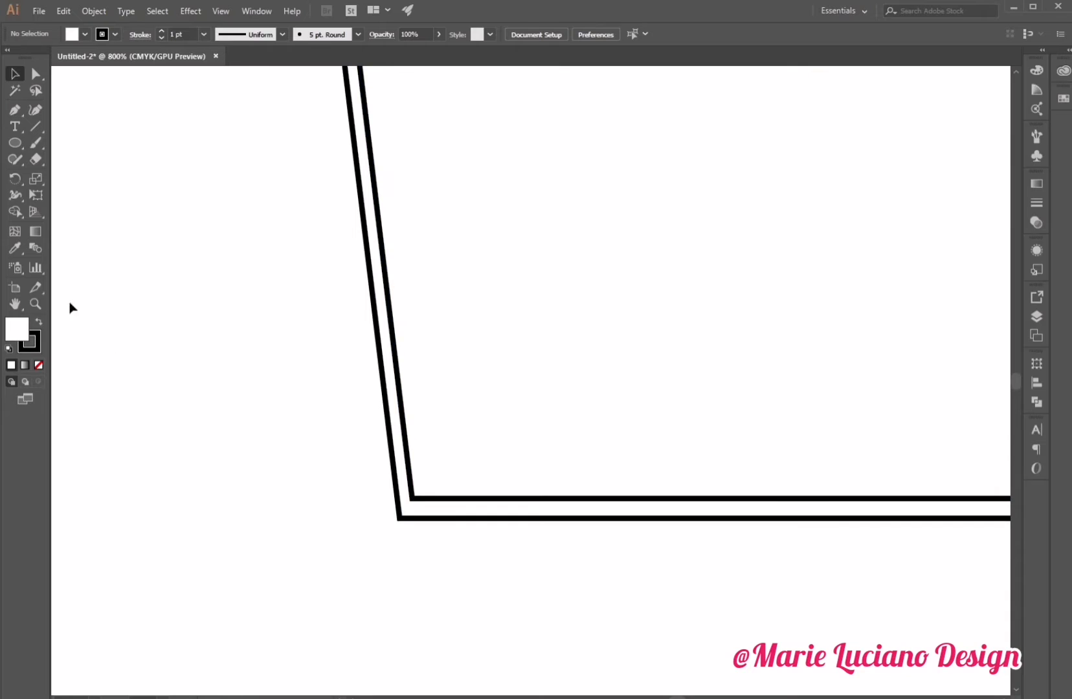
{"action": "left_click", "coordinate": [36, 303]}
{"action": "left_click", "coordinate": [541, 455], "text": "alt"}
{"action": "left_click", "coordinate": [561, 451], "text": "alt"}
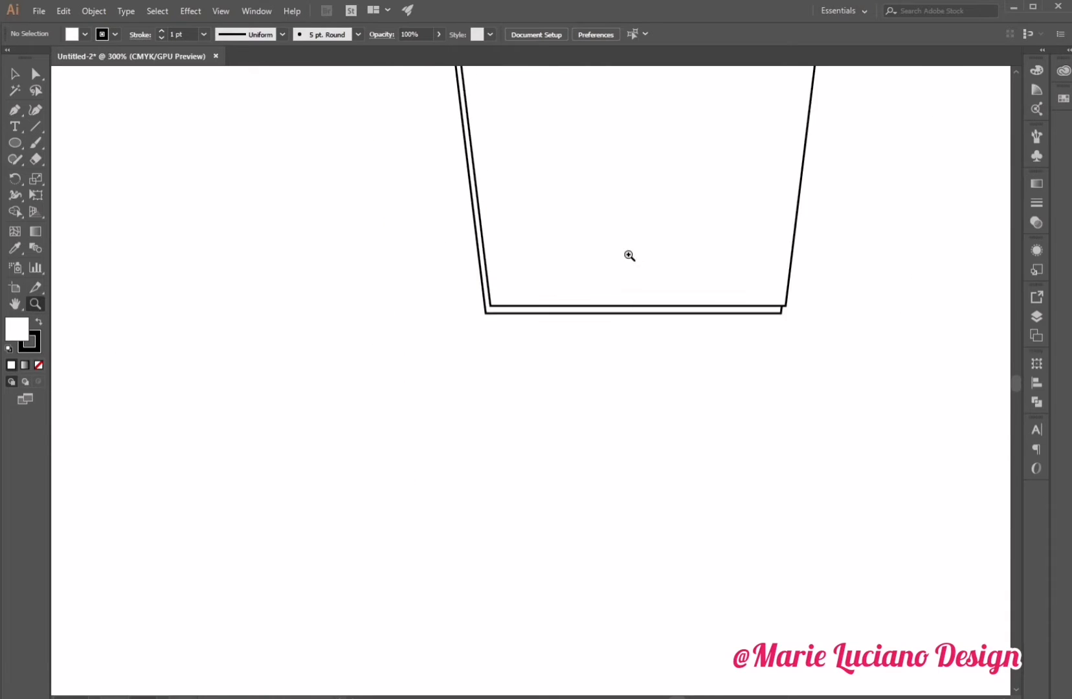
{"action": "left_click_drag", "start_coordinate": [629, 254], "coordinate": [618, 472]}
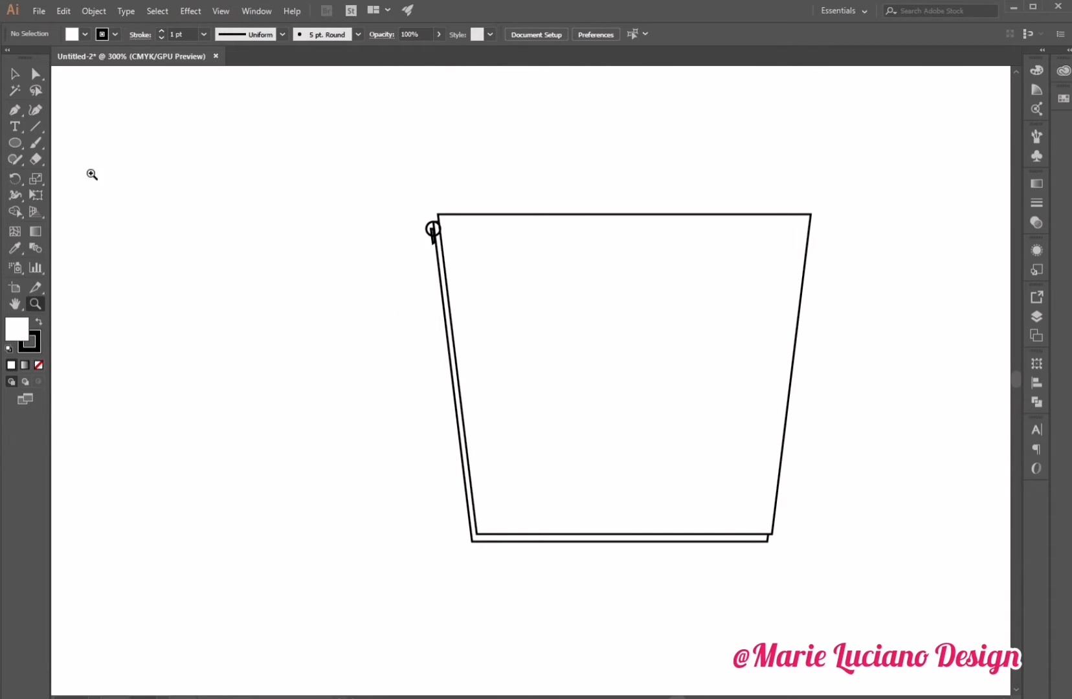
{"action": "left_click", "coordinate": [20, 77]}
{"action": "left_click_drag", "start_coordinate": [336, 184], "coordinate": [456, 428]}
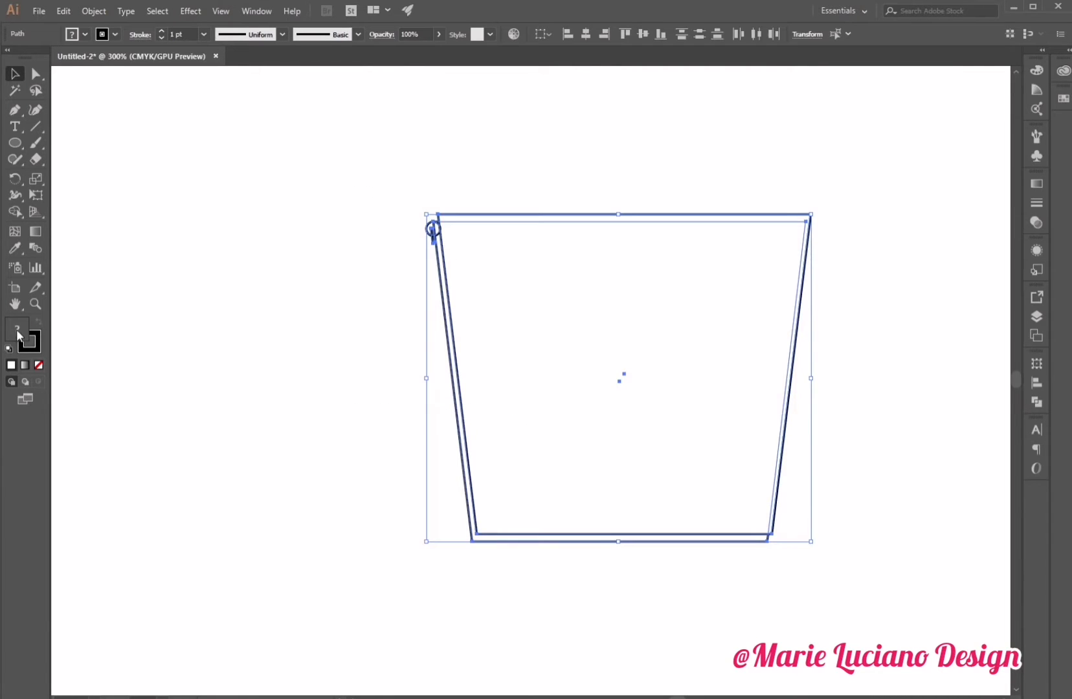
{"action": "left_click", "coordinate": [39, 365]}
{"action": "left_click", "coordinate": [317, 460]}
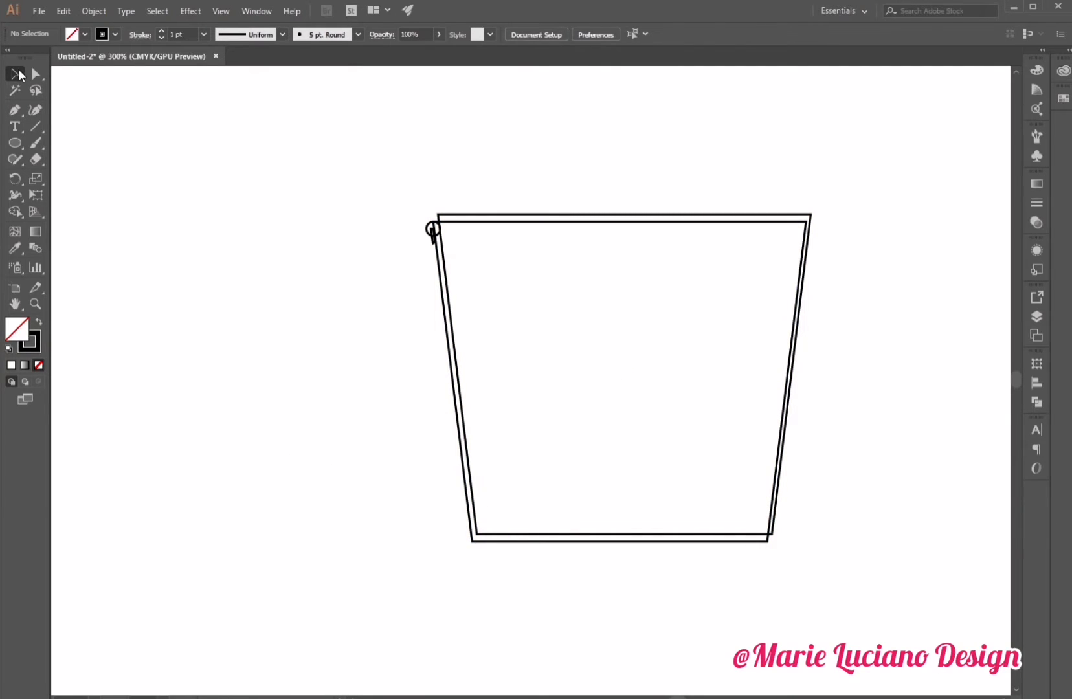
Move one trapezoid outline up and slightly left relative to the other.
{"action": "mouse_move", "coordinate": [474, 490]}
{"action": "left_mouse_down"}
{"action": "mouse_move", "coordinate": [475, 445]}
{"action": "mouse_move", "coordinate": [464, 438]}
{"action": "mouse_move", "coordinate": [472, 480]}
{"action": "left_mouse_up"}
{"action": "left_click", "coordinate": [419, 575]}
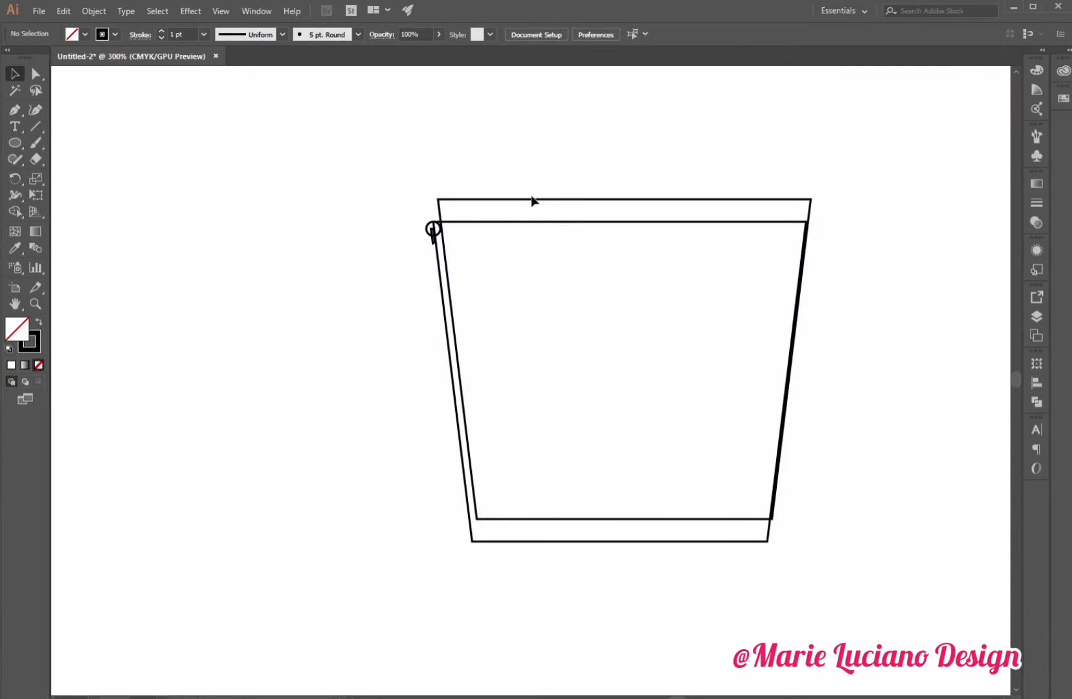
Duplicate the outer trapezoid and position the copy just below, its top edge near the original's bottom edge.
{"action": "left_click_drag", "start_coordinate": [538, 199], "coordinate": [573, 527]}
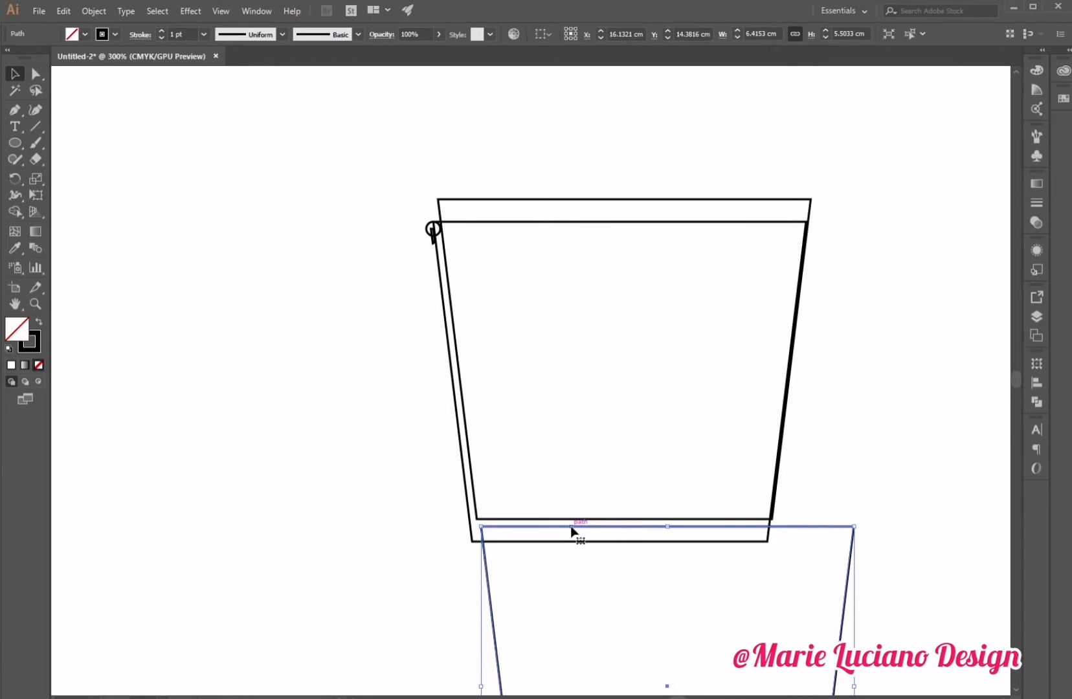
{"action": "key", "text": "Left"}
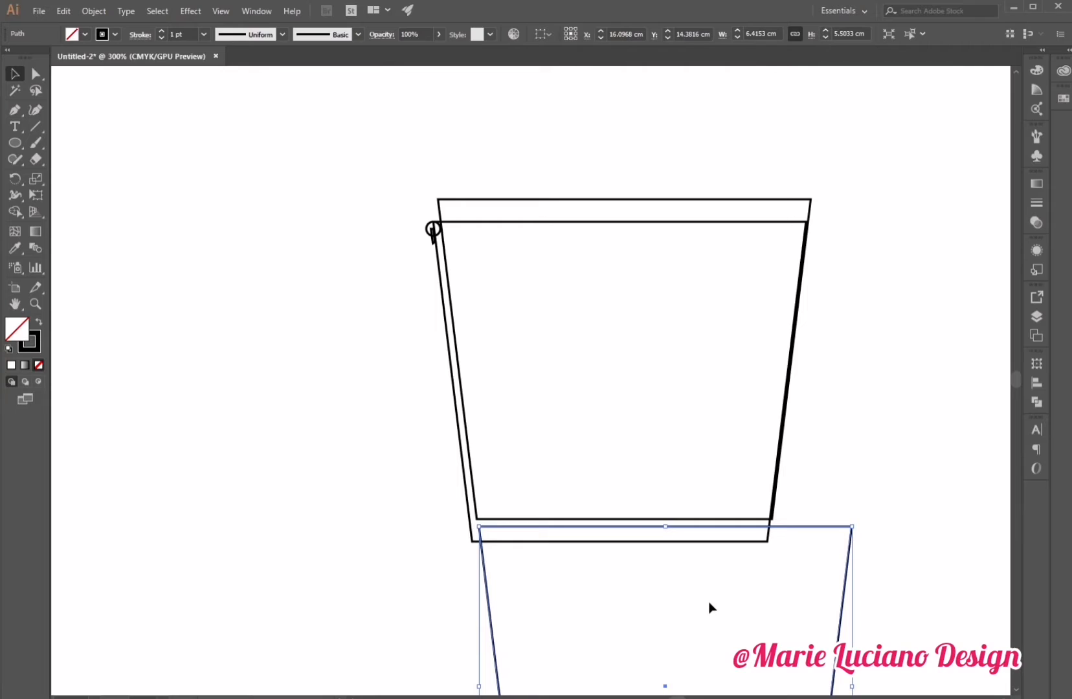
{"action": "left_click", "coordinate": [398, 499]}
{"action": "left_click_drag", "start_coordinate": [490, 612], "coordinate": [490, 620]}
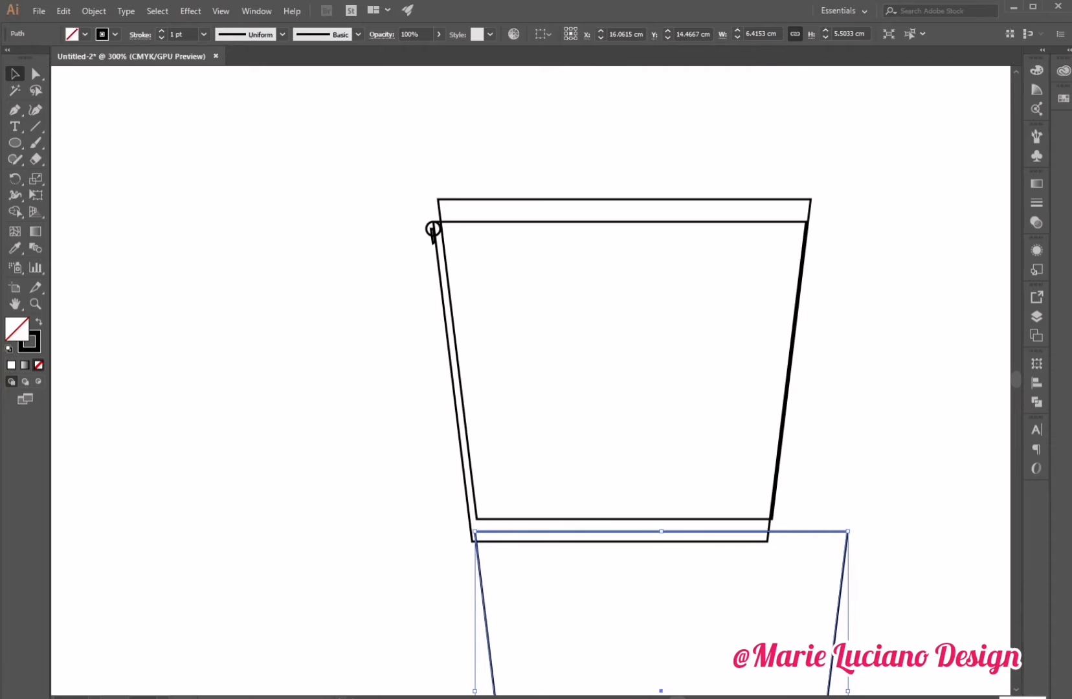
{"action": "key", "text": "Left"}
{"action": "key", "text": "Left"}
{"action": "key", "text": "Up"}
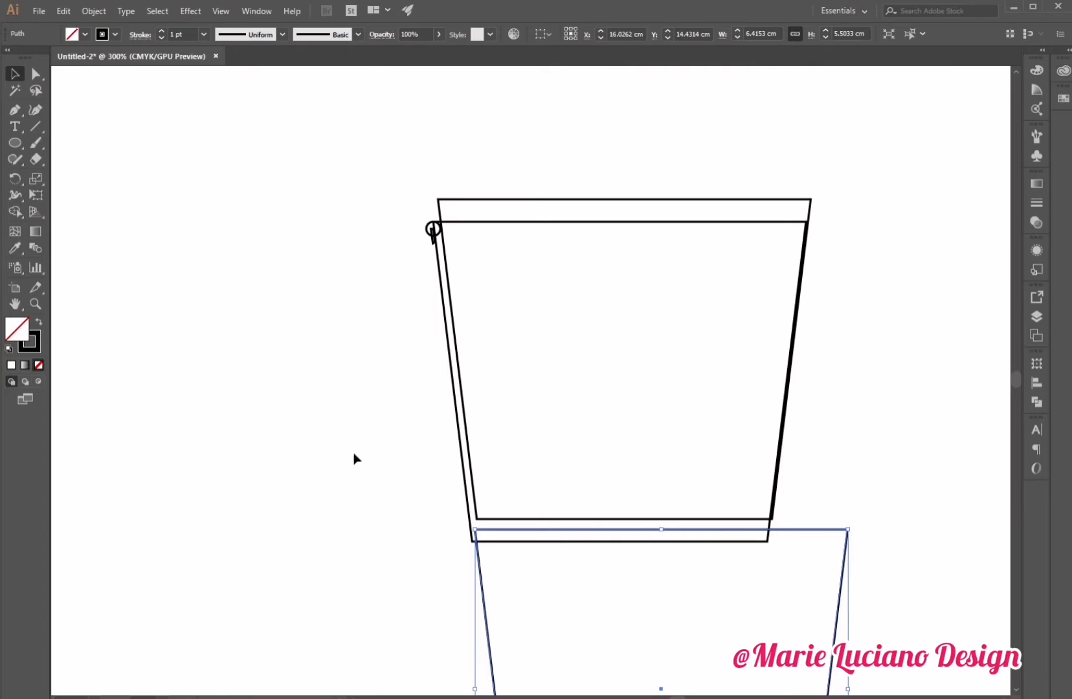
{"action": "left_click", "coordinate": [445, 476]}
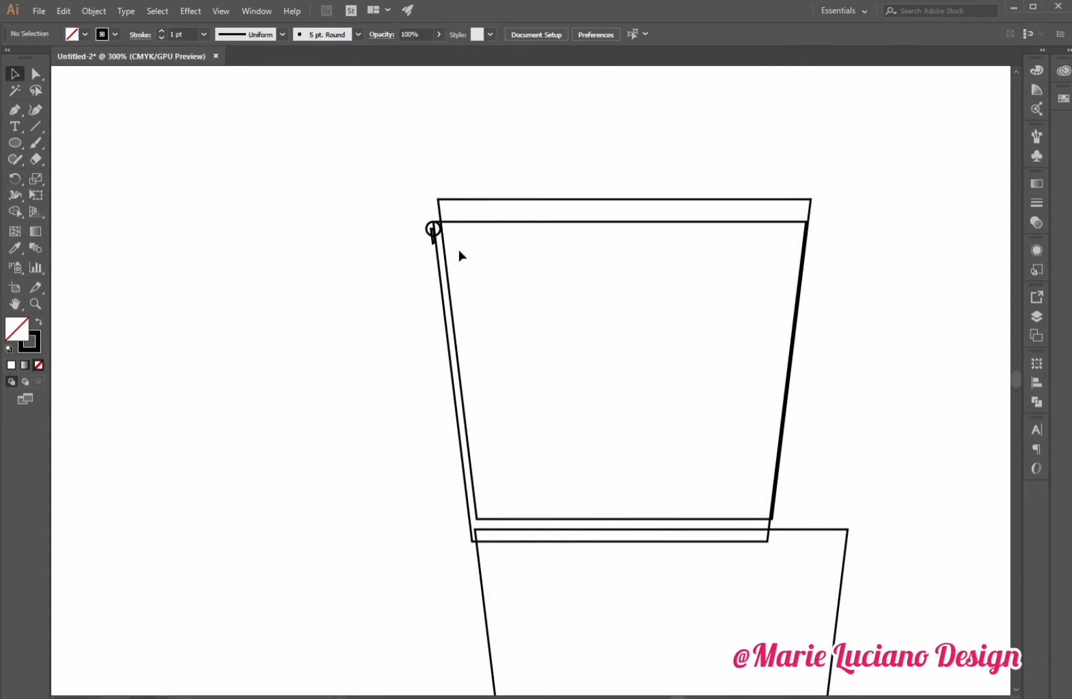
Move the outer trapezoid slightly down near the ring at the top-left corner.
{"action": "left_click", "coordinate": [39, 300]}
{"action": "left_click", "coordinate": [469, 299]}
{"action": "left_click", "coordinate": [509, 316]}
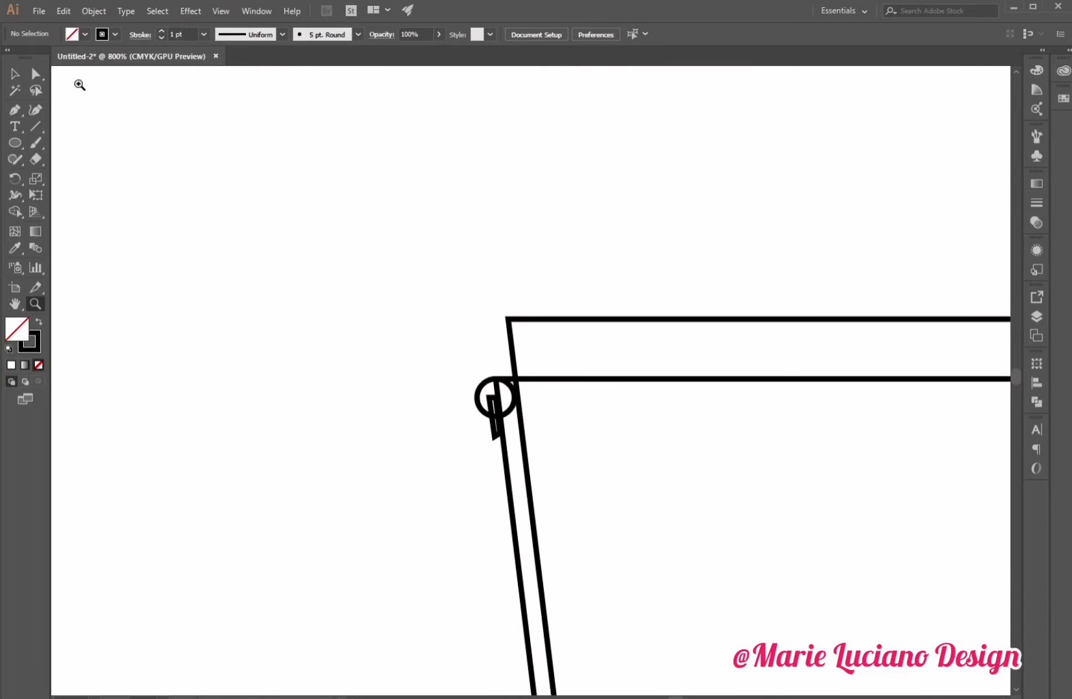
{"action": "left_click", "coordinate": [19, 77]}
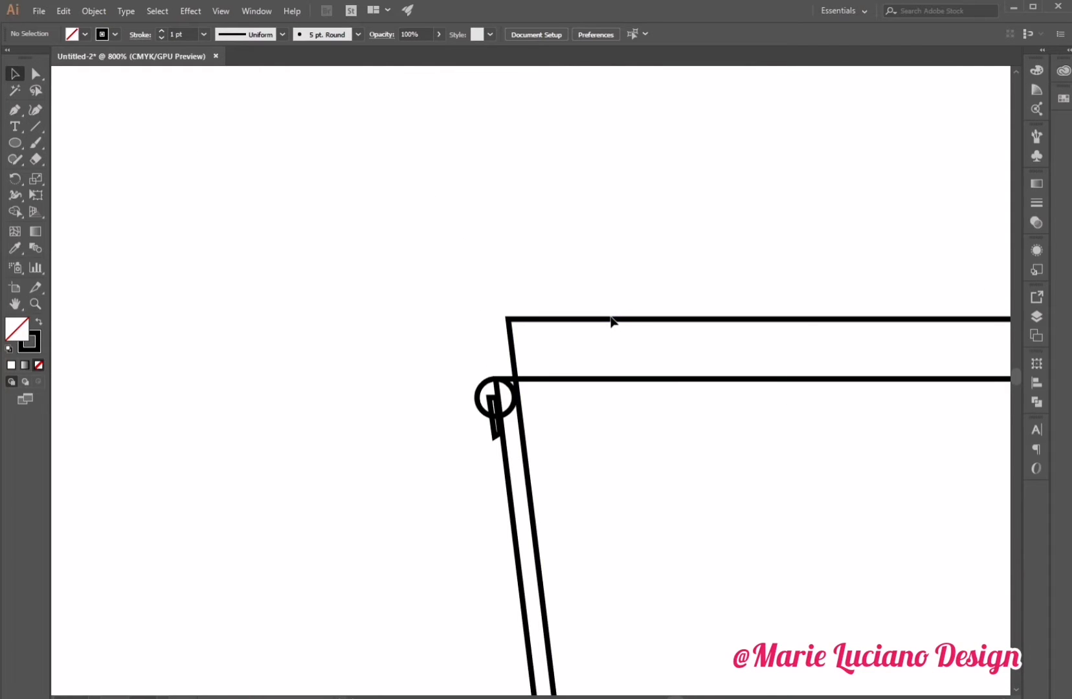
{"action": "left_click_drag", "start_coordinate": [612, 323], "coordinate": [608, 330]}
{"action": "left_click", "coordinate": [650, 258]}
Select both upper trapezoids and subtract the front one from the back one with Minus Front.
{"action": "left_click", "coordinate": [36, 304]}
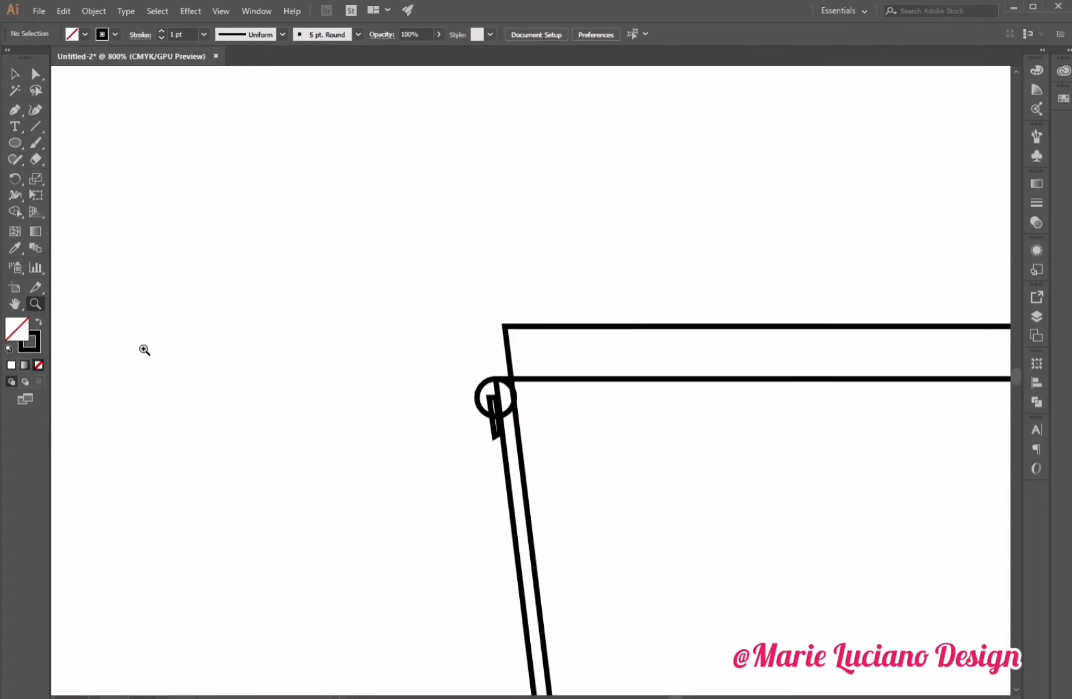
{"action": "left_click", "coordinate": [460, 535], "text": "alt"}
{"action": "left_click_drag", "start_coordinate": [669, 628], "coordinate": [558, 611]}
{"action": "left_click", "coordinate": [15, 74]}
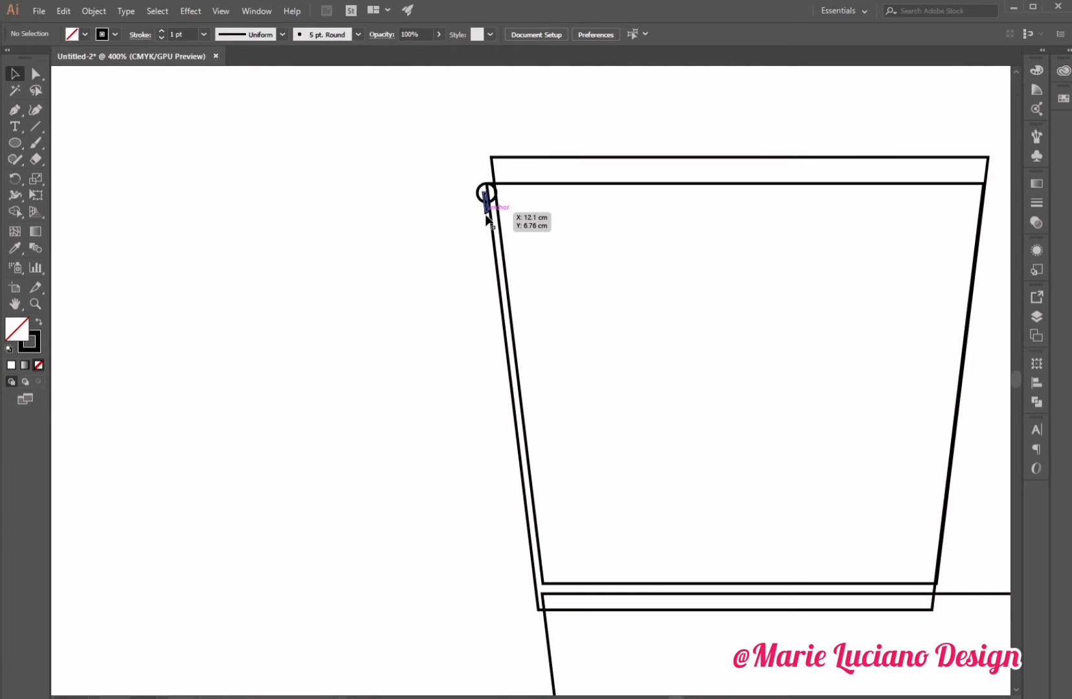
{"action": "left_click_drag", "start_coordinate": [463, 144], "coordinate": [637, 627]}
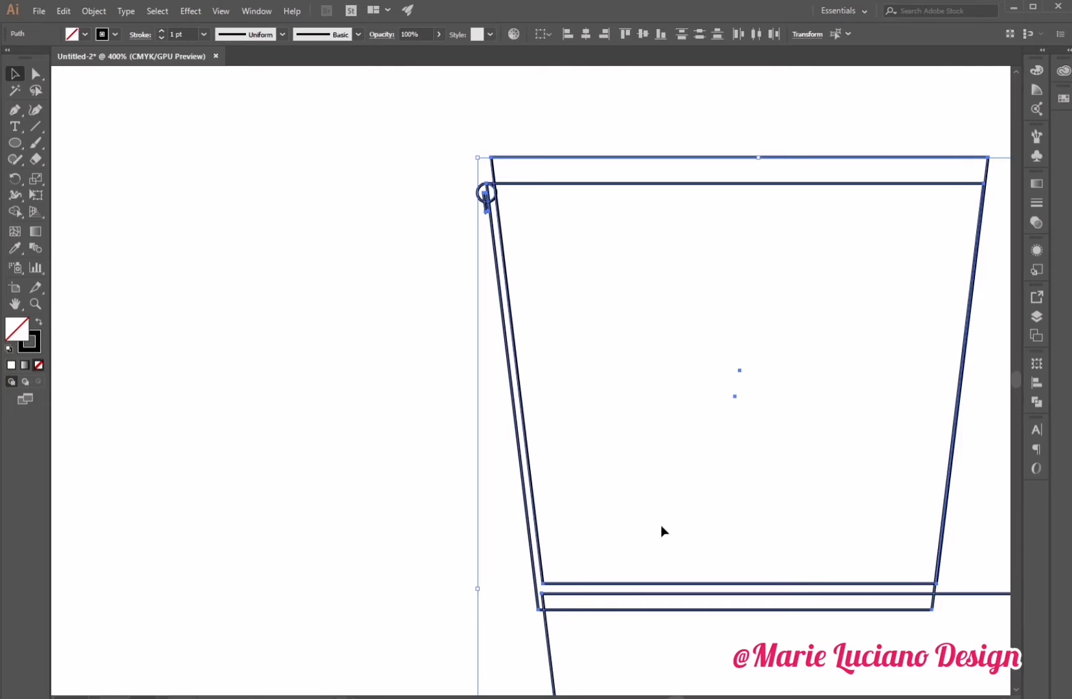
{"action": "left_click", "coordinate": [303, 456]}
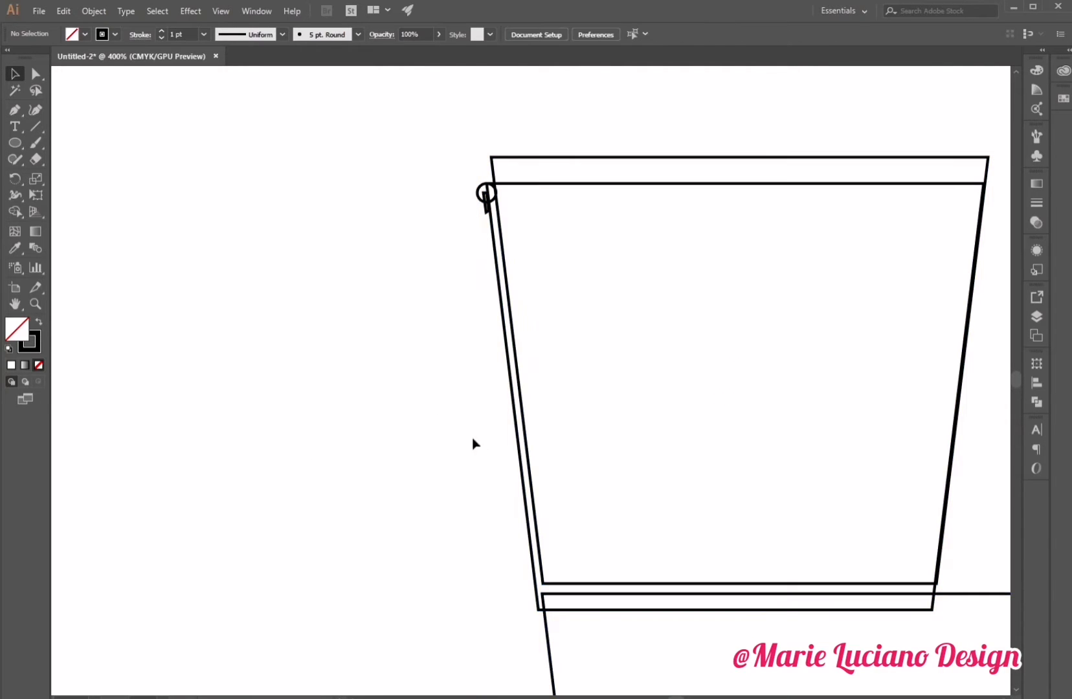
{"action": "left_click", "coordinate": [531, 555]}
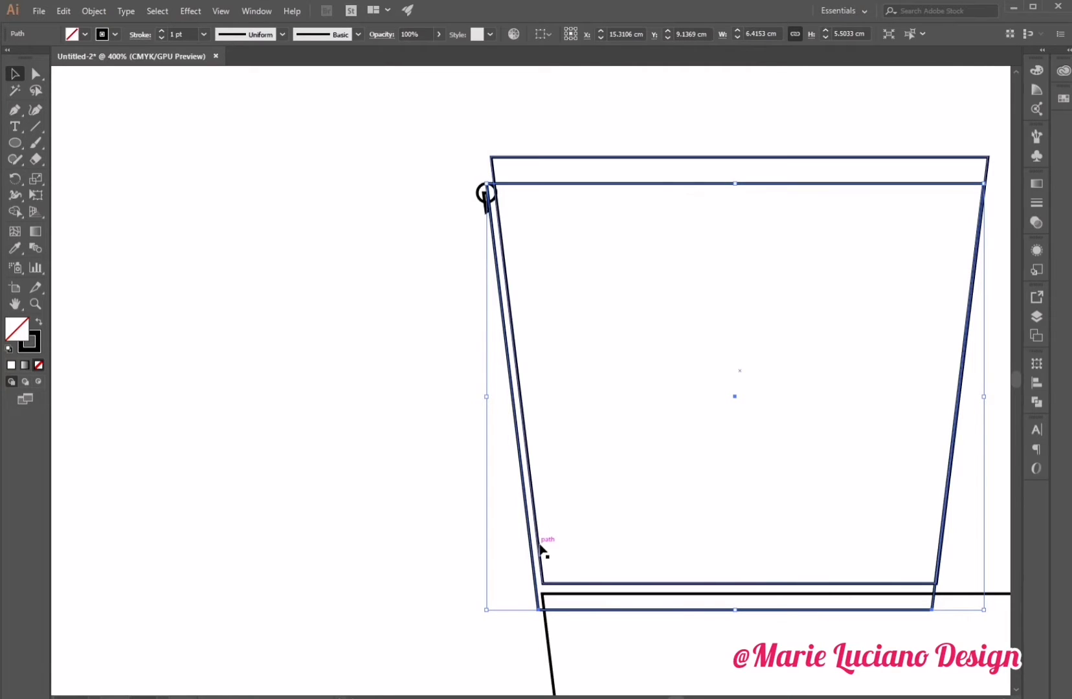
{"action": "left_click", "coordinate": [541, 549], "text": "shift"}
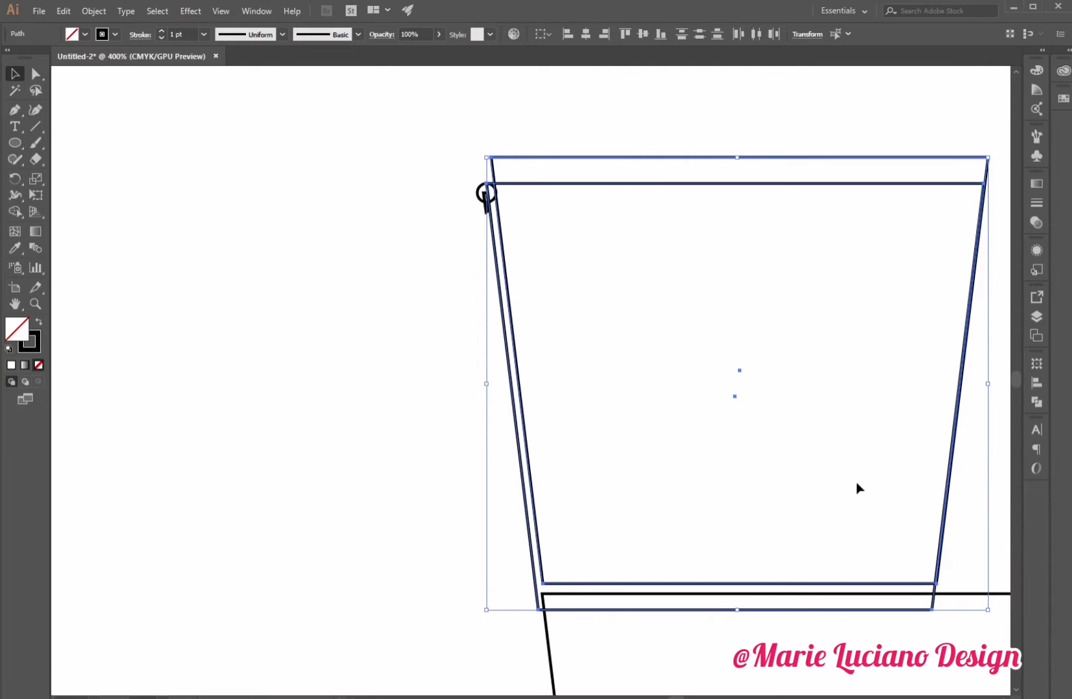
{"action": "left_click", "coordinate": [1037, 400]}
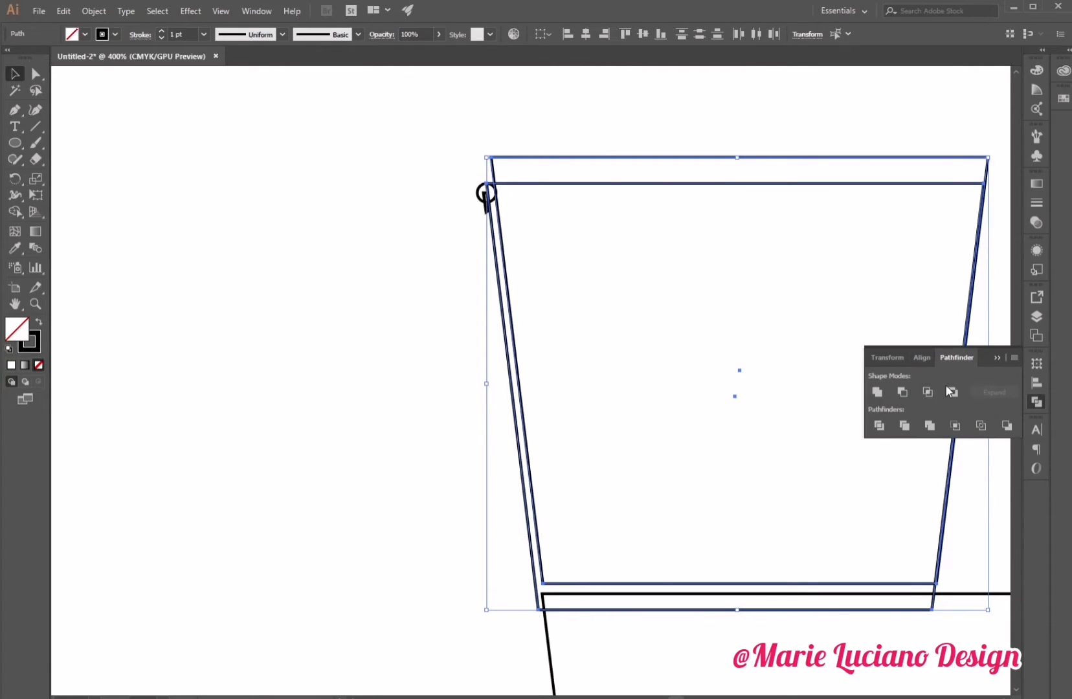
{"action": "left_click", "coordinate": [903, 393]}
{"action": "left_click", "coordinate": [435, 197]}
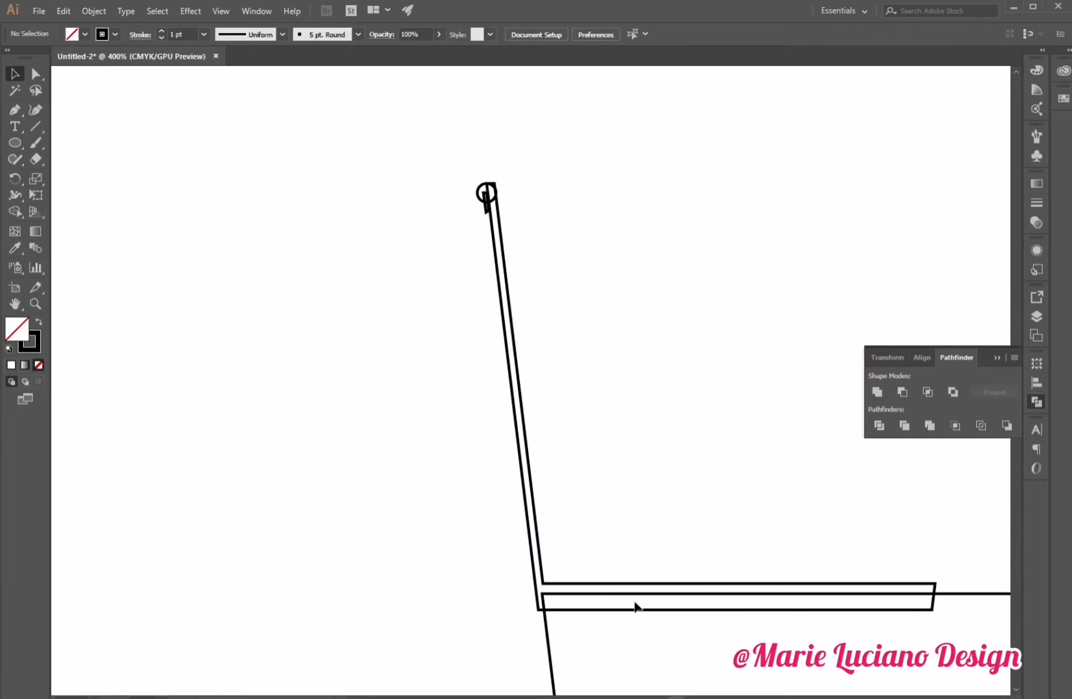
Arrange the lower trapezoid copy above the L-shaped outline and subtract it from the outline with Minus Front.
{"action": "left_click", "coordinate": [551, 598]}
{"action": "right_click", "coordinate": [552, 598]}
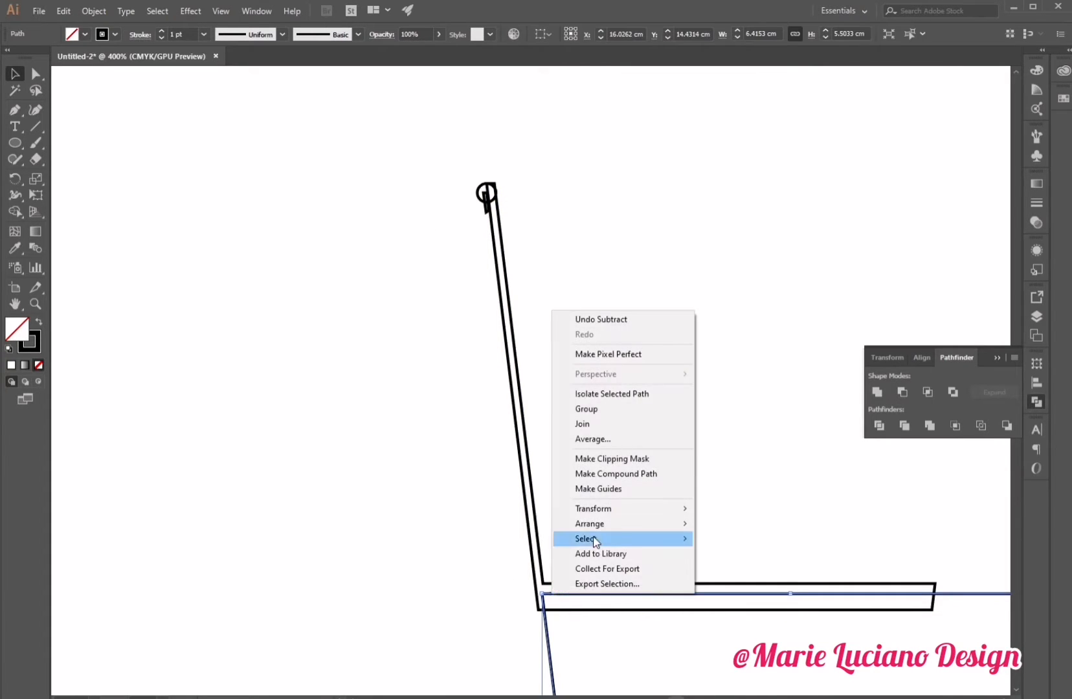
{"action": "mouse_move", "coordinate": [605, 521]}
{"action": "left_click", "coordinate": [673, 523]}
{"action": "left_click_drag", "start_coordinate": [450, 538], "coordinate": [569, 652]}
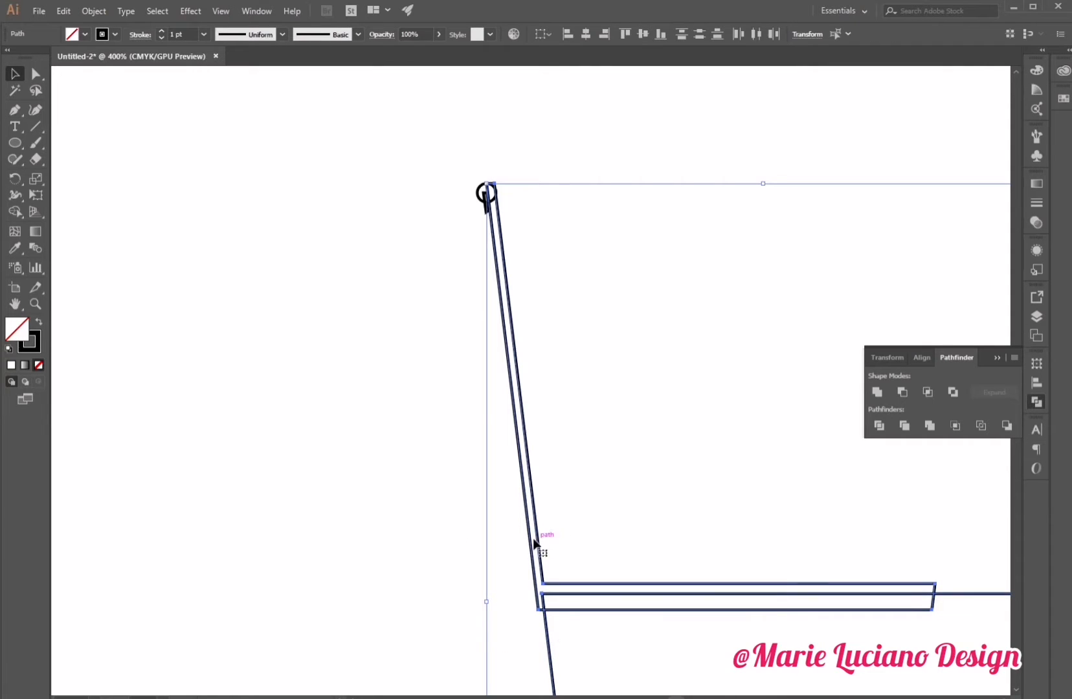
{"action": "left_click", "coordinate": [903, 392]}
{"action": "left_click", "coordinate": [724, 515]}
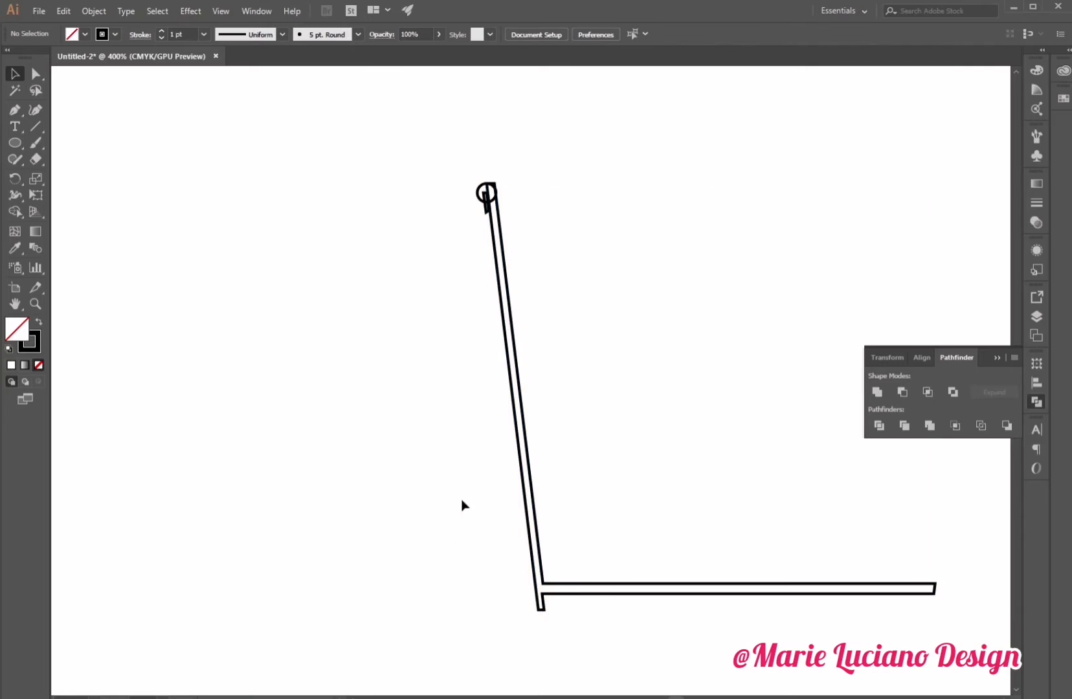
Draw a rectangle about 3.47 × 2.47 cm covering the right end of the bottom strip.
{"action": "left_click_drag", "start_coordinate": [468, 455], "coordinate": [692, 634]}
{"action": "left_click_drag", "start_coordinate": [629, 622], "coordinate": [546, 668]}
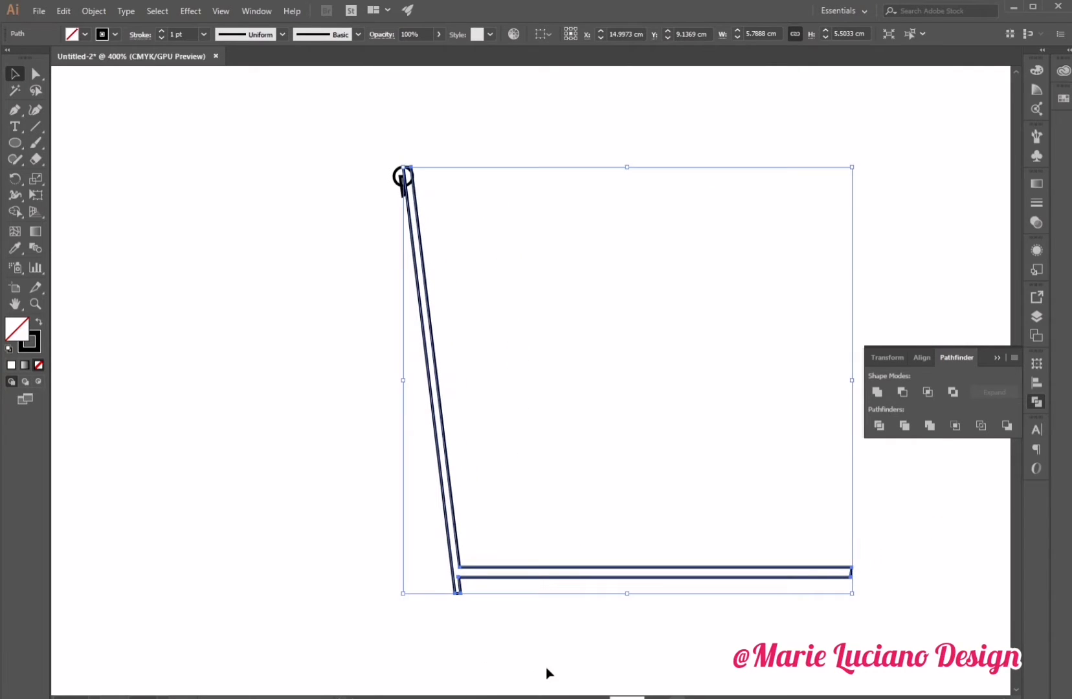
{"action": "left_click_drag", "start_coordinate": [15, 143], "coordinate": [53, 139]}
{"action": "mouse_move", "coordinate": [921, 463]}
{"action": "left_mouse_down"}
{"action": "mouse_move", "coordinate": [626, 641]}
{"action": "mouse_move", "coordinate": [653, 654]}
{"action": "left_mouse_up"}
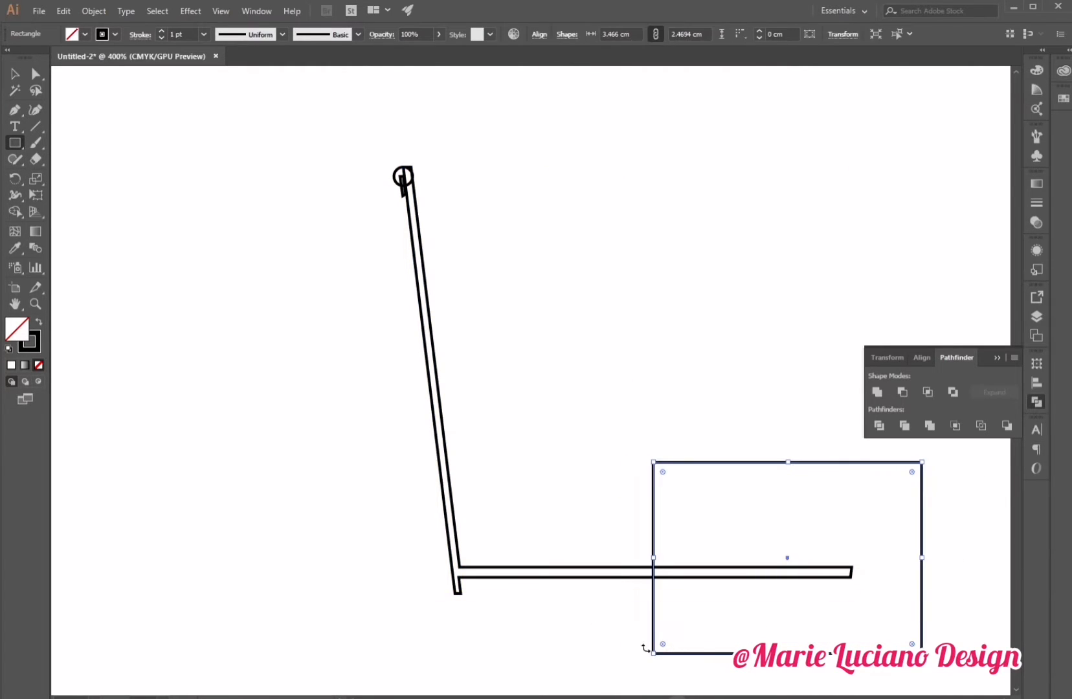
Select the rectangle and the outline and subtract the rectangle to shorten the bottom strip.
{"action": "left_click", "coordinate": [14, 73]}
{"action": "left_click_drag", "start_coordinate": [549, 403], "coordinate": [662, 607]}
{"action": "left_click", "coordinate": [717, 627]}
{"action": "left_click", "coordinate": [605, 583]}
{"action": "left_click_drag", "start_coordinate": [550, 422], "coordinate": [716, 626]}
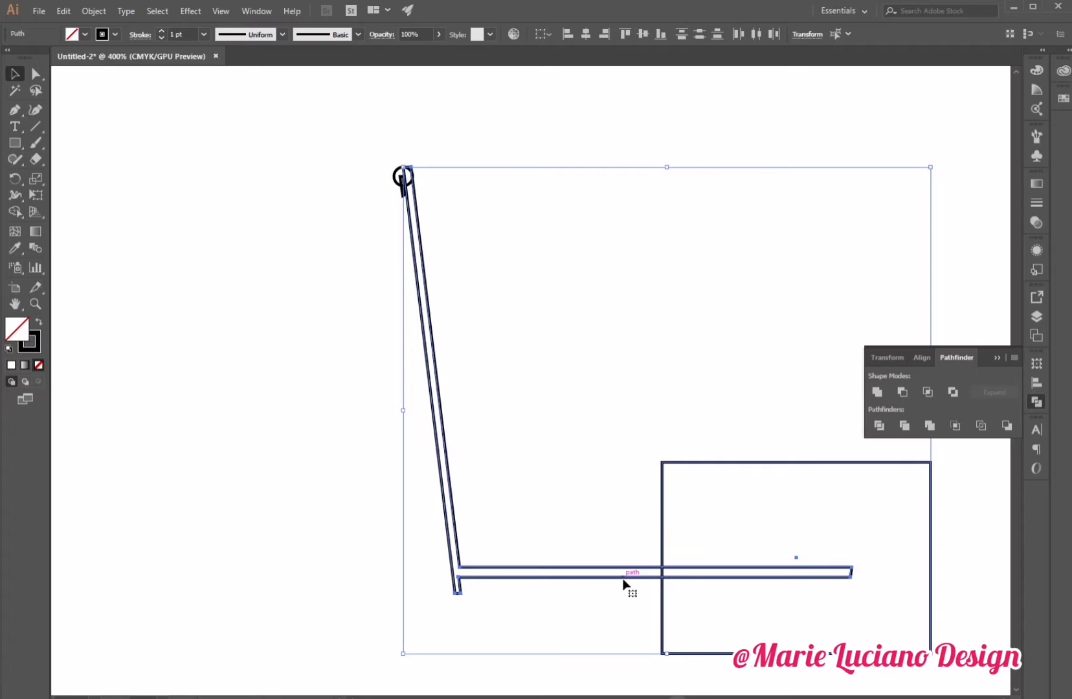
{"action": "left_click", "coordinate": [899, 391]}
{"action": "left_click", "coordinate": [688, 590]}
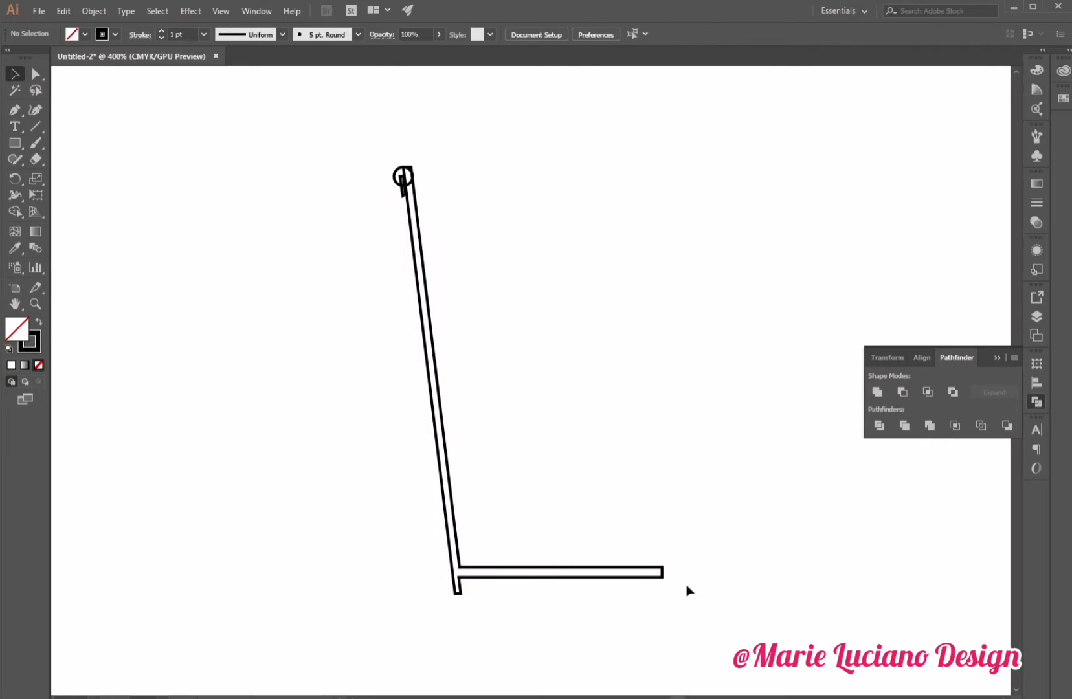
Move the ring at the top-left corner slightly upward.
{"action": "left_click", "coordinate": [35, 304]}
{"action": "left_click", "coordinate": [430, 194]}
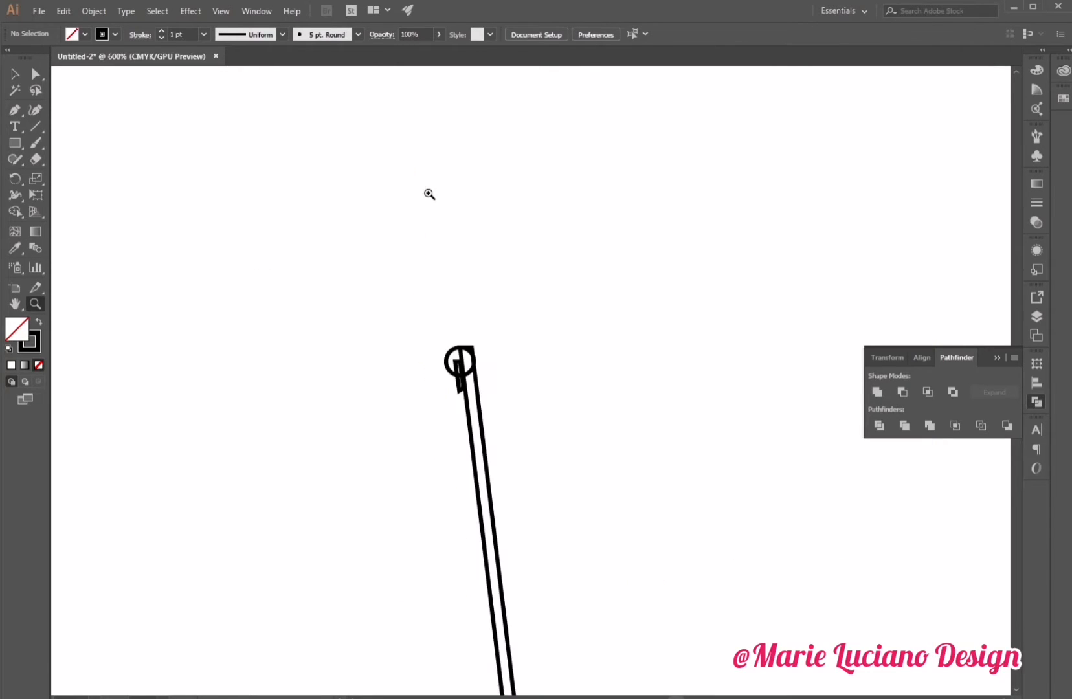
{"action": "left_click", "coordinate": [465, 347]}
{"action": "left_click", "coordinate": [14, 73]}
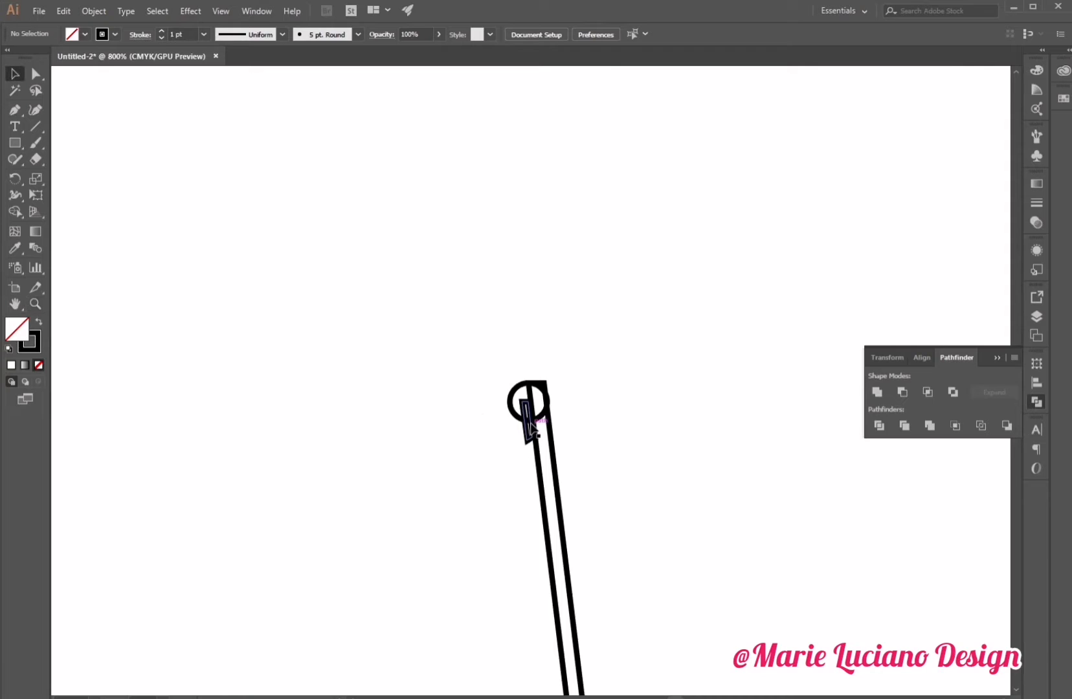
{"action": "left_click", "coordinate": [523, 407]}
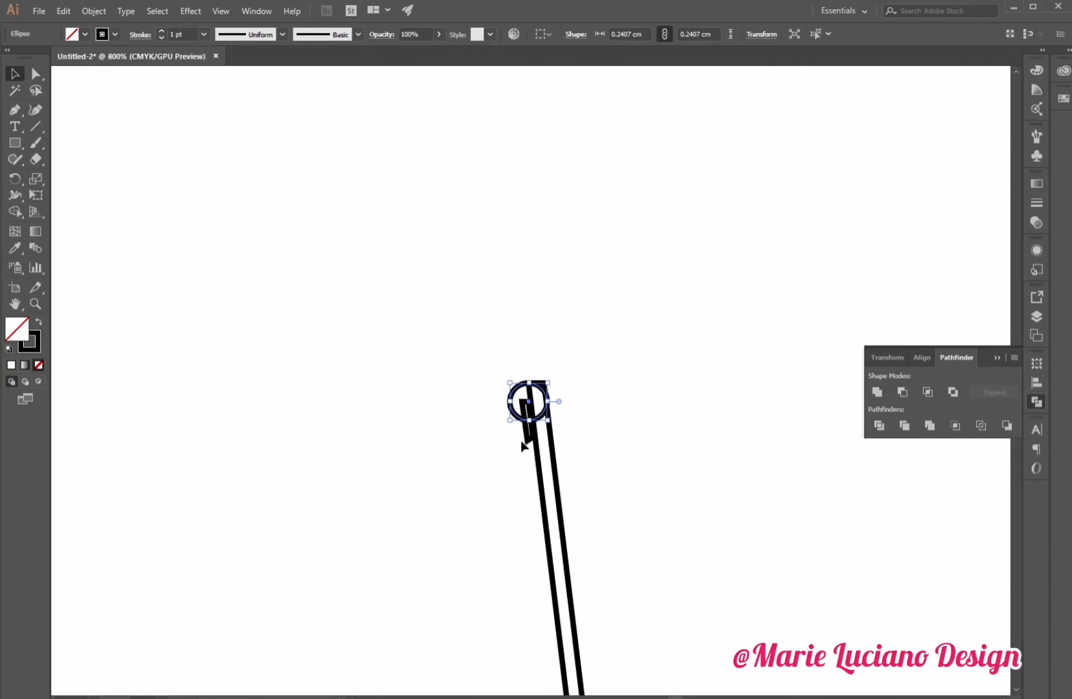
{"action": "left_click", "coordinate": [522, 387]}
{"action": "left_click_drag", "start_coordinate": [522, 387], "coordinate": [523, 377]}
{"action": "left_click", "coordinate": [575, 438]}
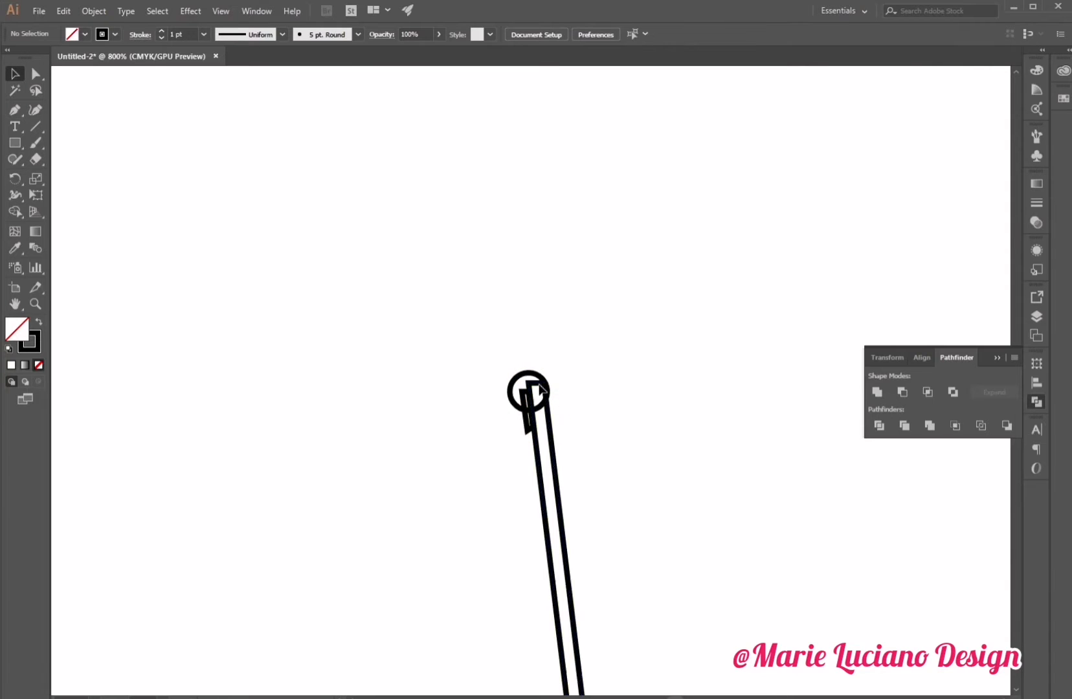
Move the small strap piece inside the ring slightly up and to the left.
{"action": "left_click", "coordinate": [526, 418]}
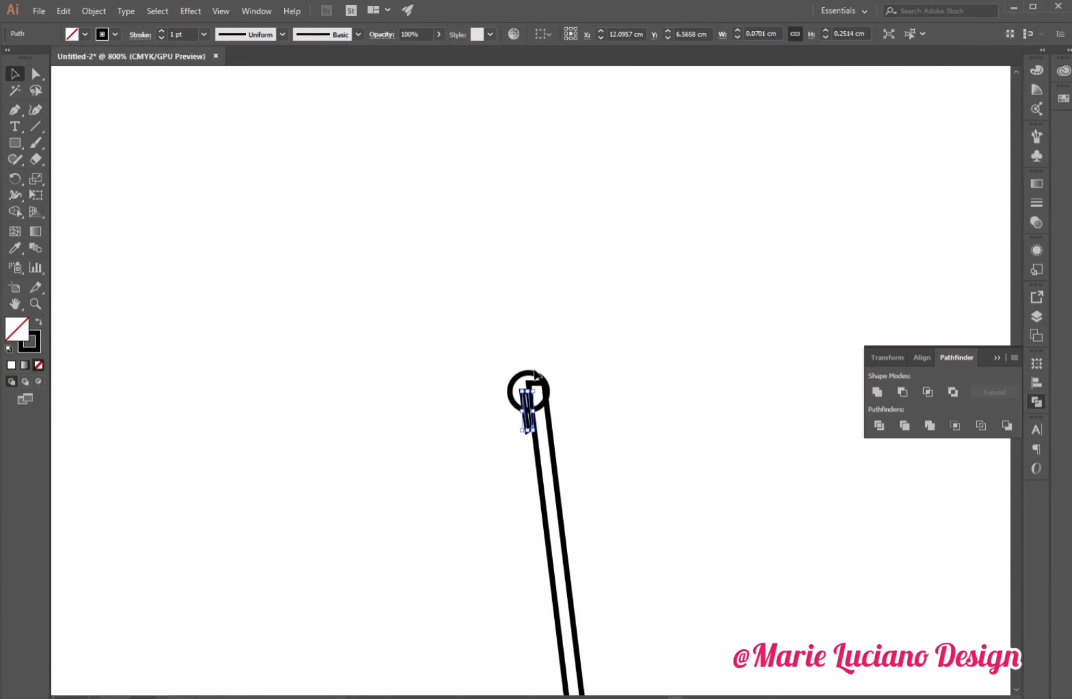
{"action": "left_click", "coordinate": [36, 308]}
{"action": "left_click", "coordinate": [588, 445]}
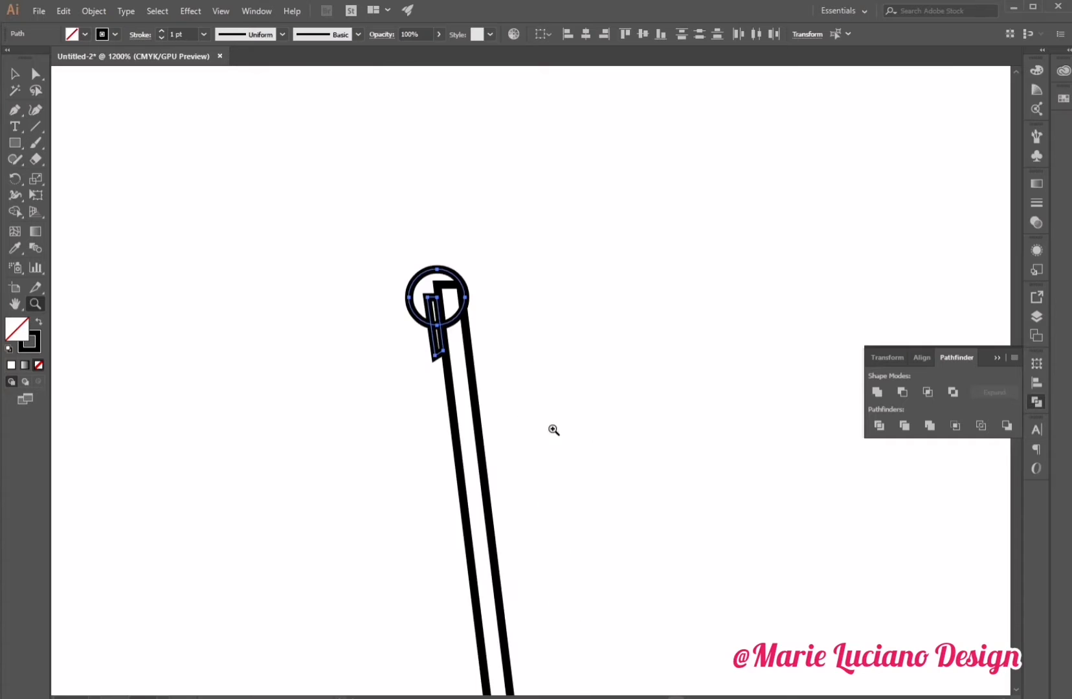
{"action": "left_click", "coordinate": [515, 411]}
{"action": "left_click", "coordinate": [16, 79]}
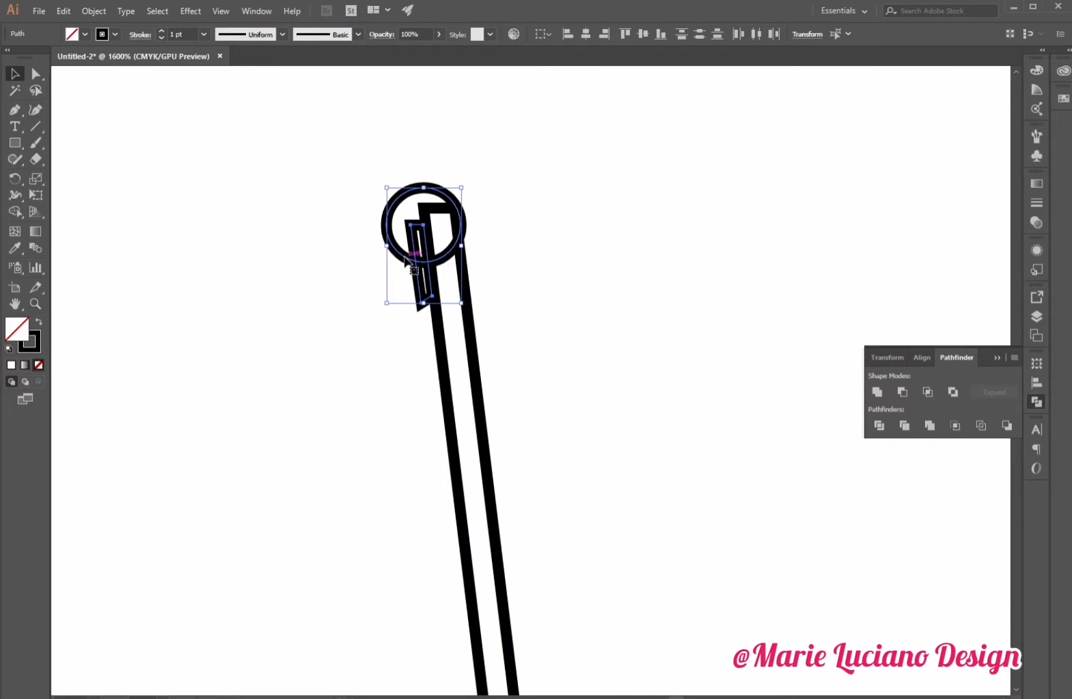
{"action": "left_click_drag", "start_coordinate": [400, 259], "coordinate": [393, 244]}
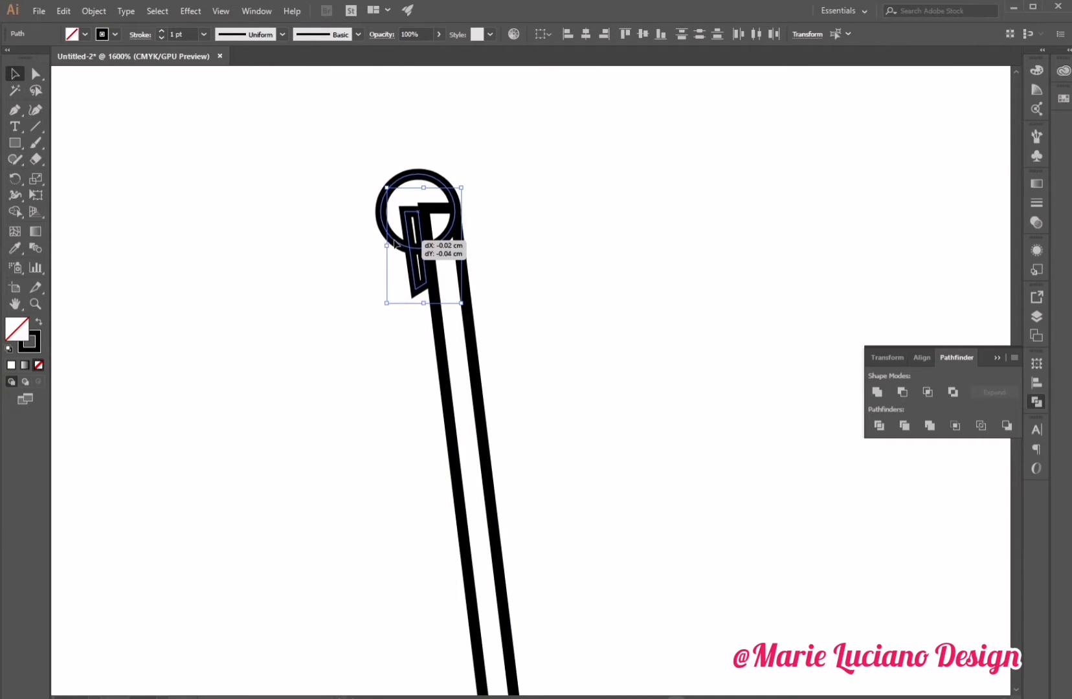
{"action": "left_click", "coordinate": [512, 276]}
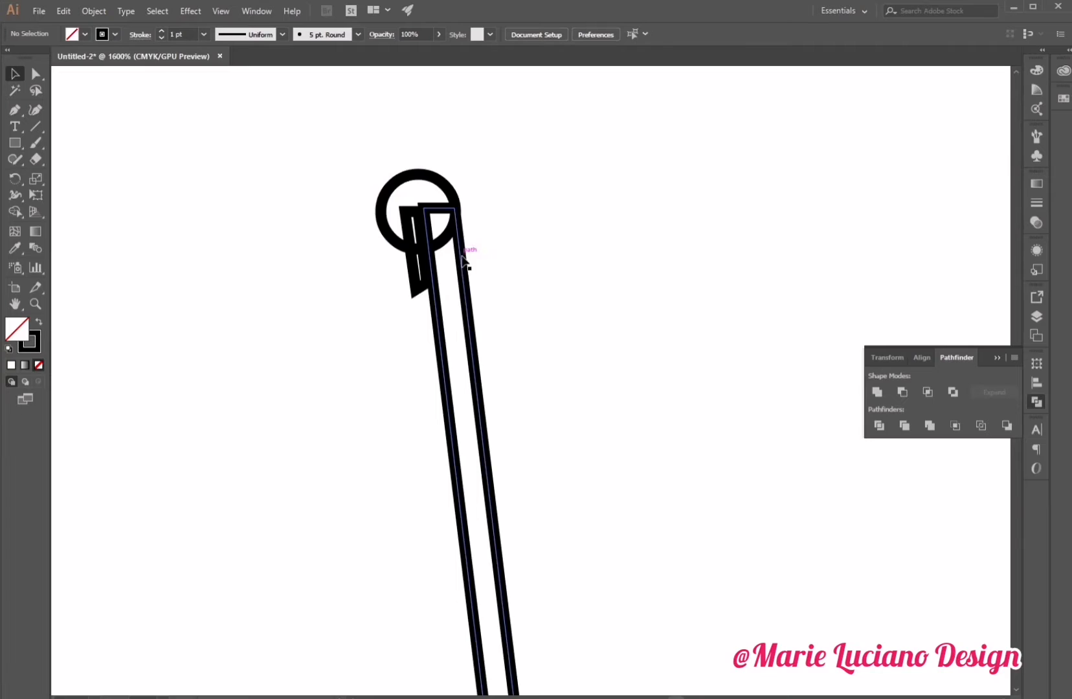
Unite the ring with the outline and delete an anchor point where the ring meets the right leg.
{"action": "left_click", "coordinate": [439, 179]}
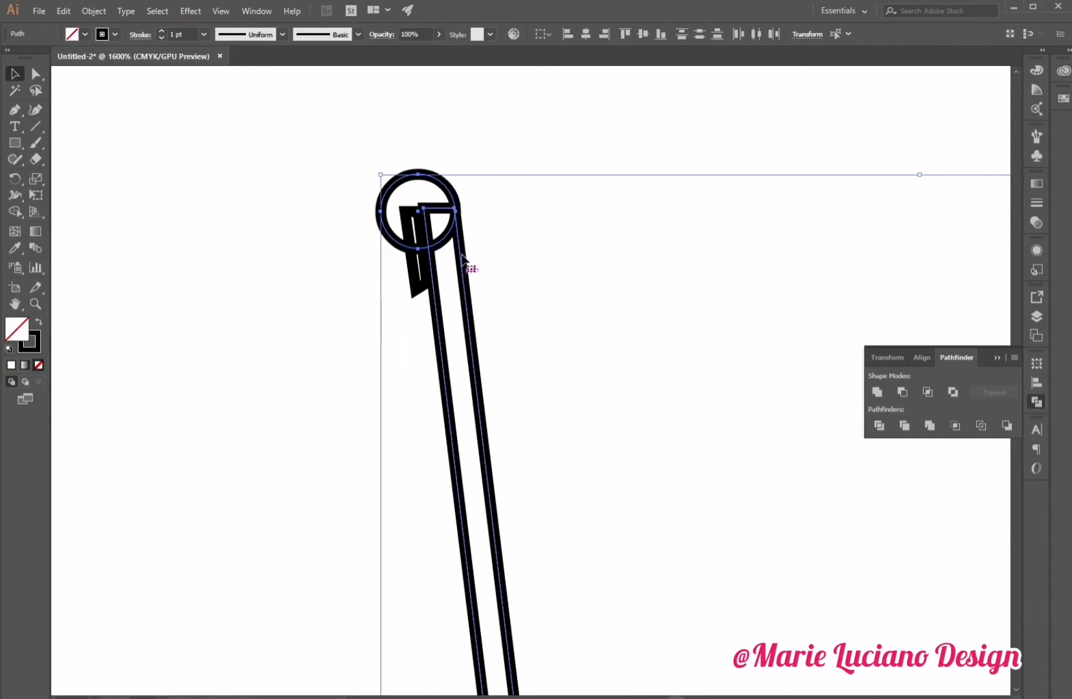
{"action": "left_click", "coordinate": [880, 389]}
{"action": "left_click_drag", "start_coordinate": [15, 110], "coordinate": [71, 141]}
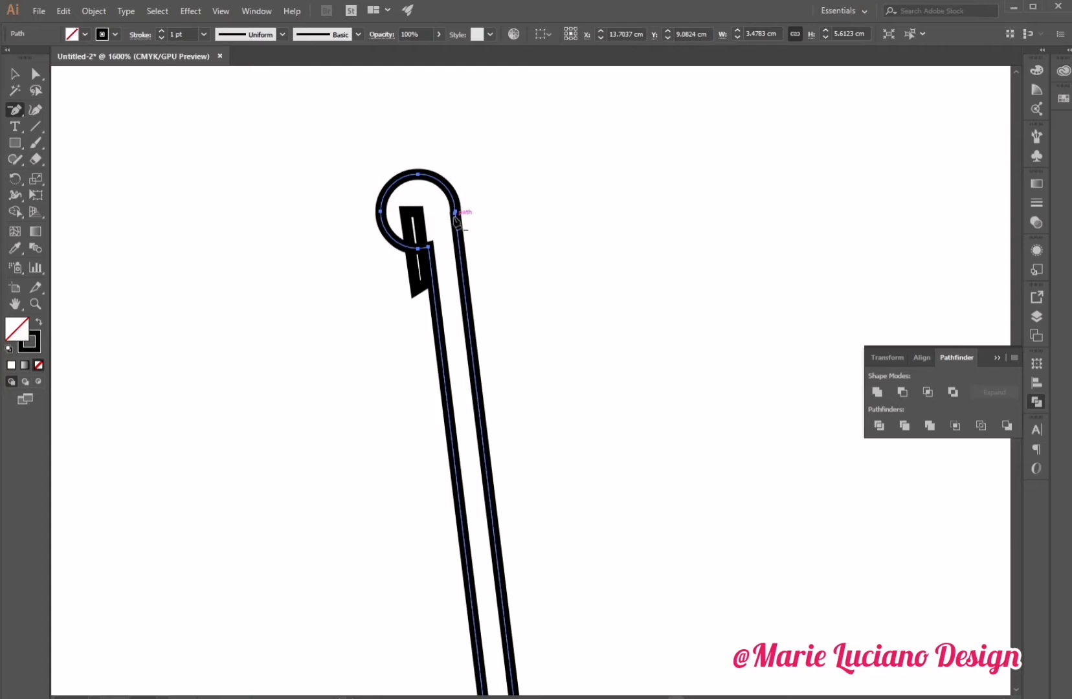
{"action": "left_click", "coordinate": [455, 213]}
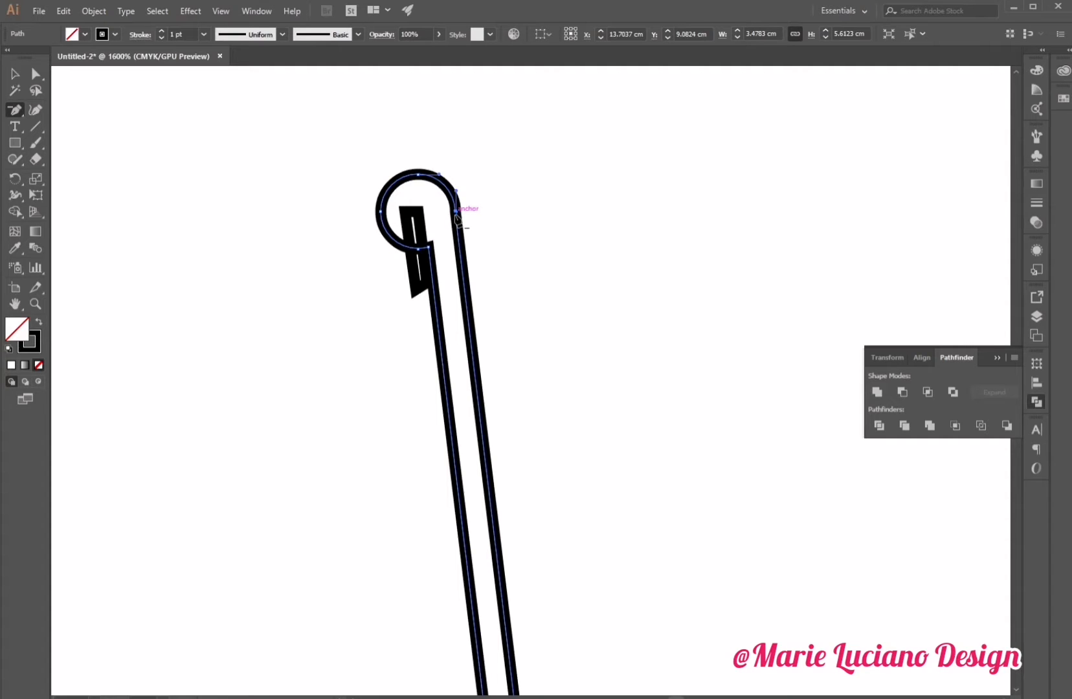
{"action": "left_click", "coordinate": [15, 73]}
{"action": "left_click", "coordinate": [527, 245]}
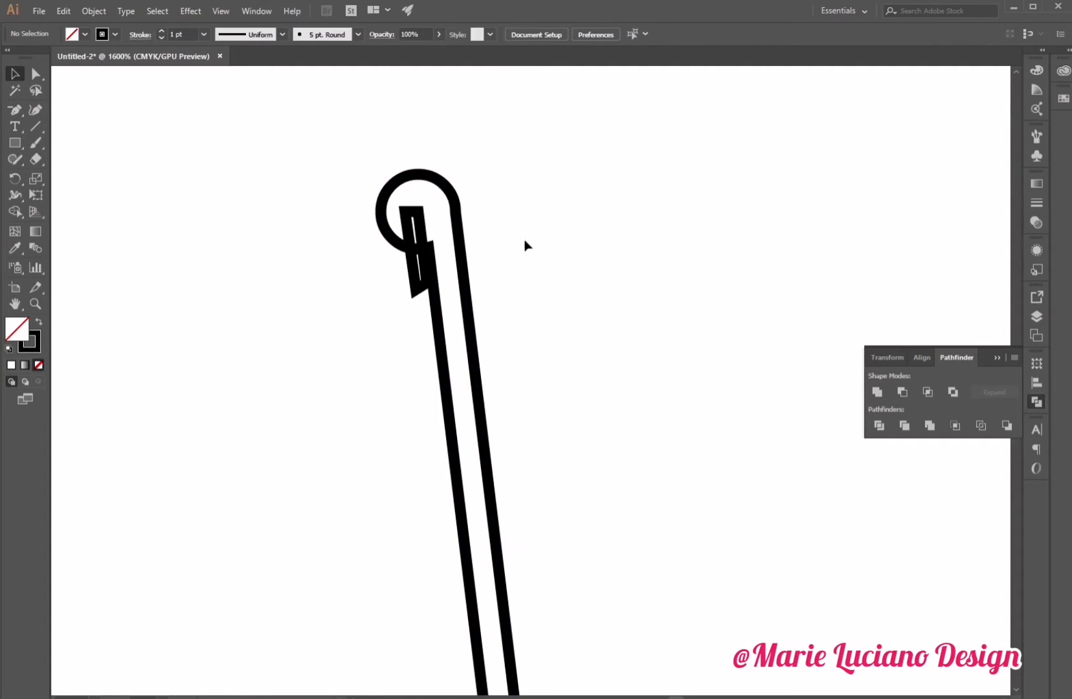
Try to join the outline path at the top-left corner.
{"action": "key", "text": "a"}
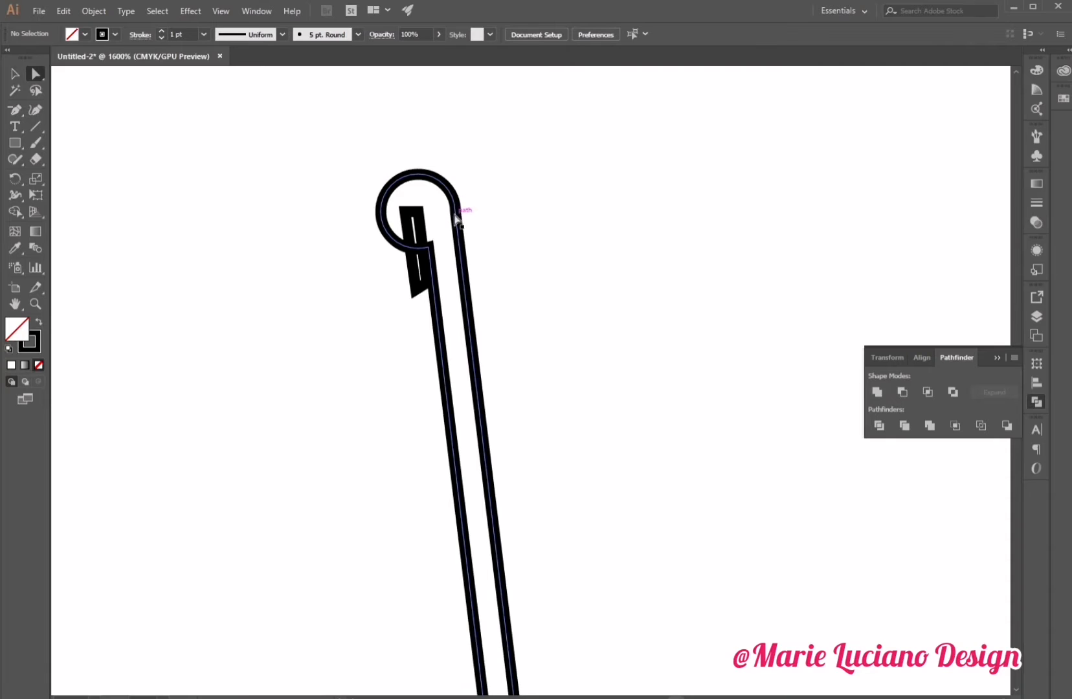
{"action": "left_click", "coordinate": [457, 213]}
{"action": "key", "text": "ctrl+j"}
{"action": "left_click", "coordinate": [529, 306]}
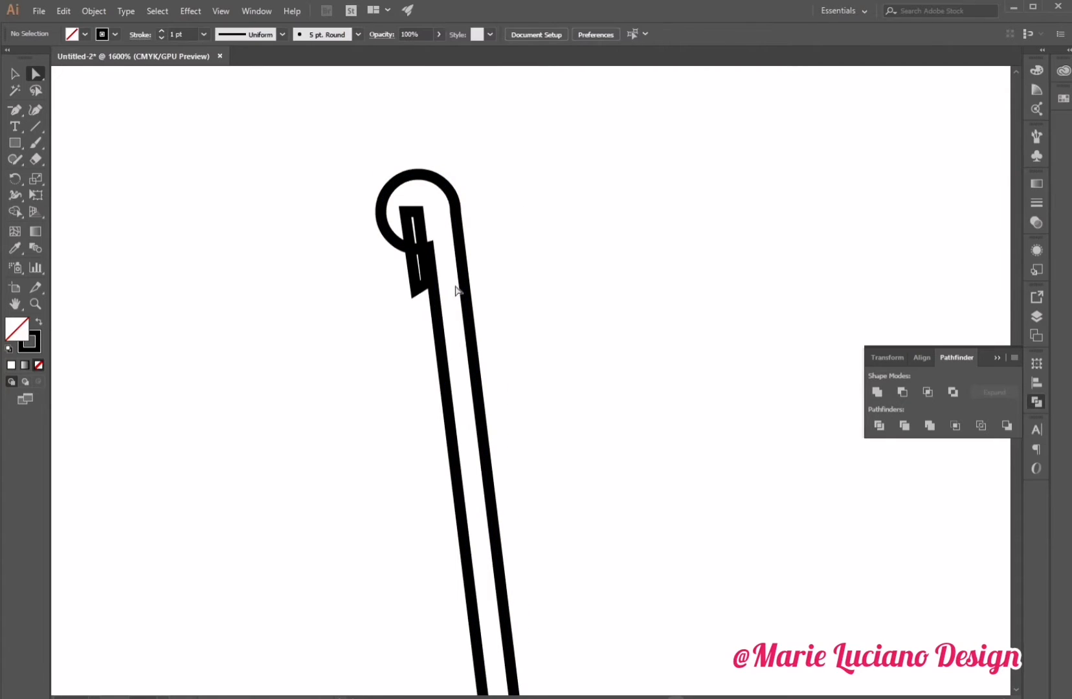
{"action": "key", "text": "v"}
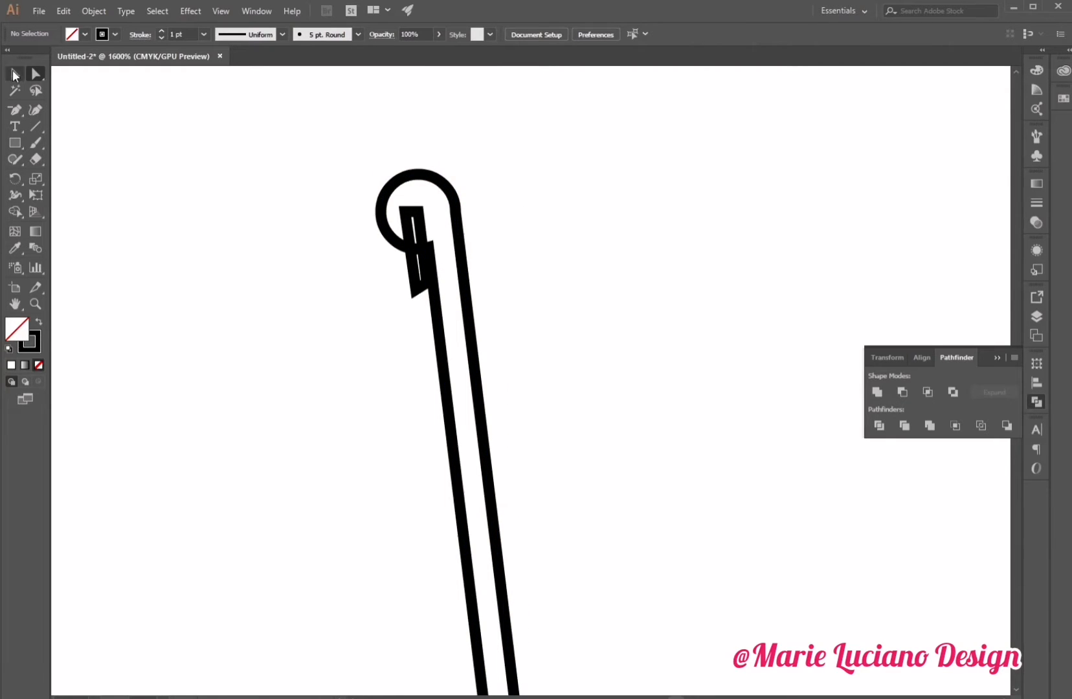
{"action": "left_click", "coordinate": [424, 290]}
{"action": "right_click", "coordinate": [424, 291]}
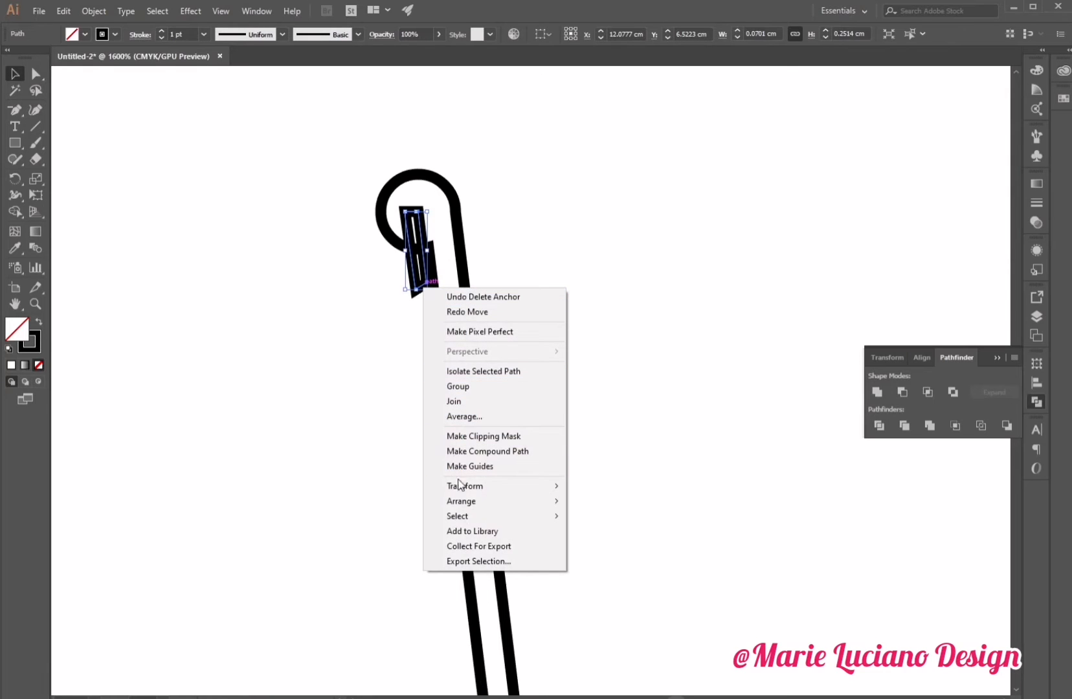
{"action": "mouse_move", "coordinate": [464, 502]}
{"action": "left_click", "coordinate": [646, 500]}
{"action": "left_click", "coordinate": [532, 388]}
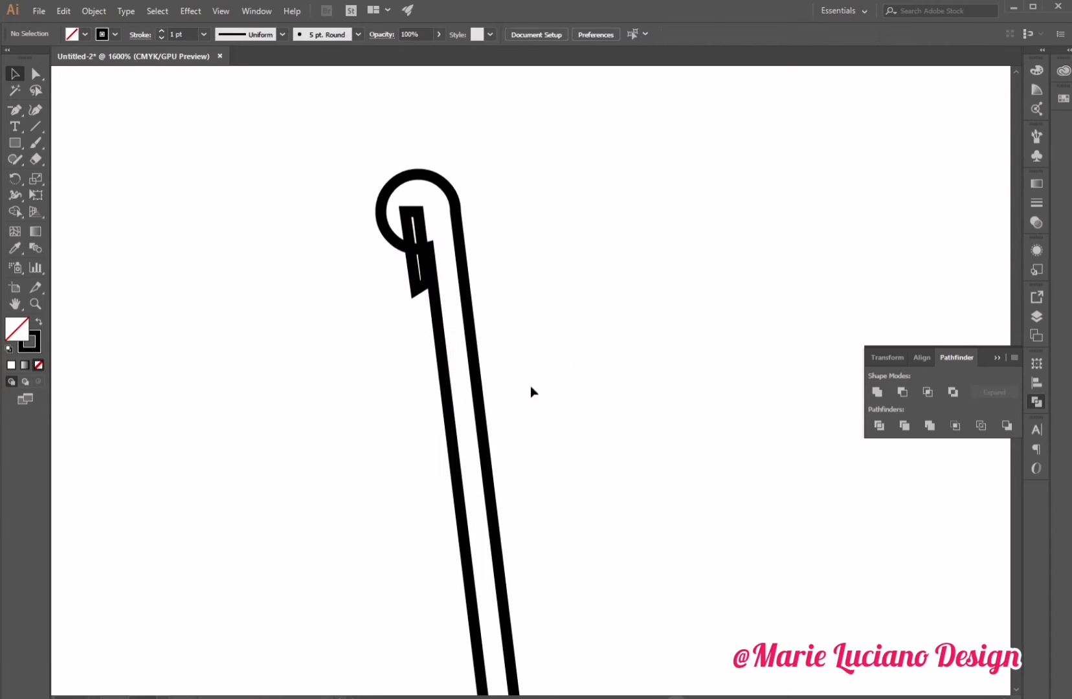
Nudge the small strap piece slightly right and subtract it from the outline with Minus Front.
{"action": "left_click_drag", "start_coordinate": [420, 234], "coordinate": [426, 235]}
{"action": "left_click", "coordinate": [333, 391]}
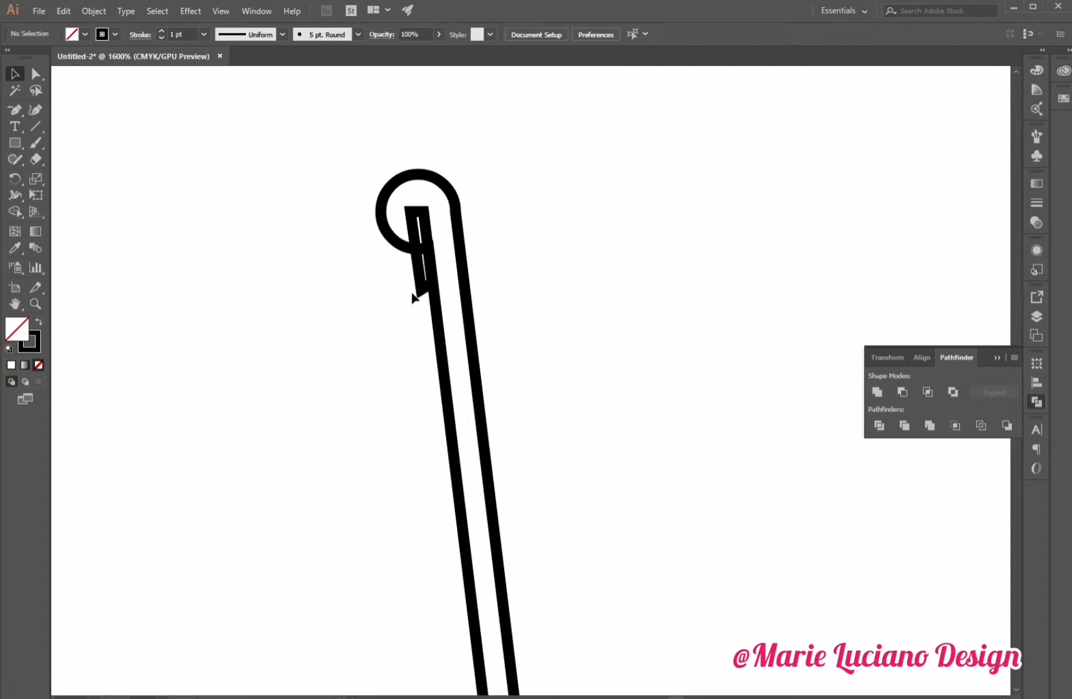
{"action": "left_click", "coordinate": [460, 230]}
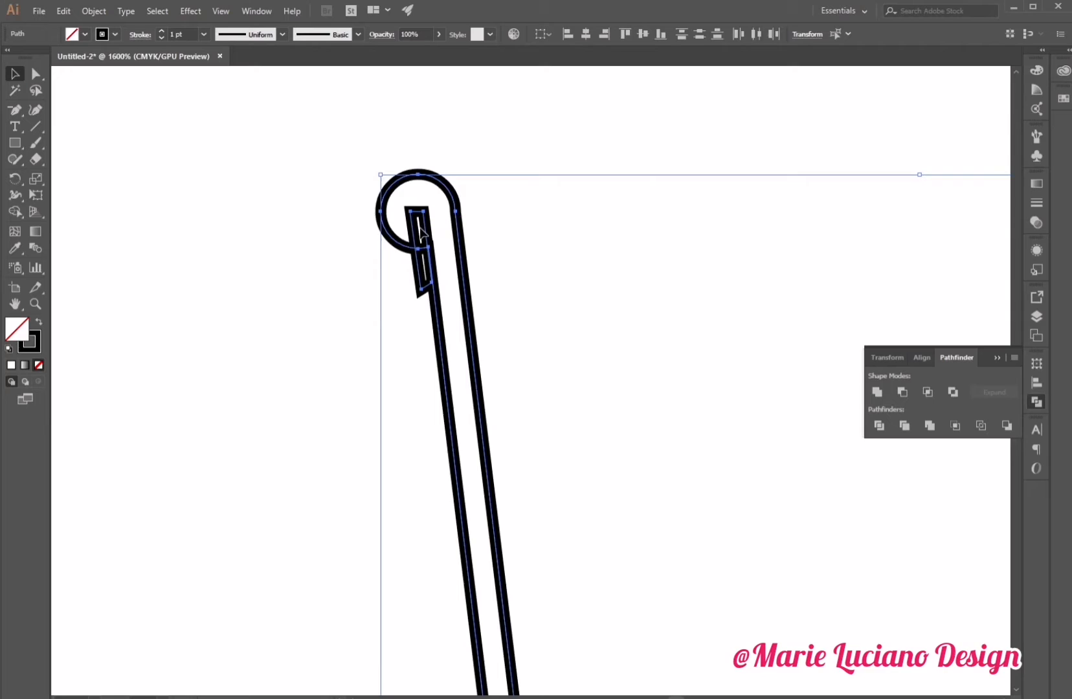
{"action": "left_click", "coordinate": [901, 393]}
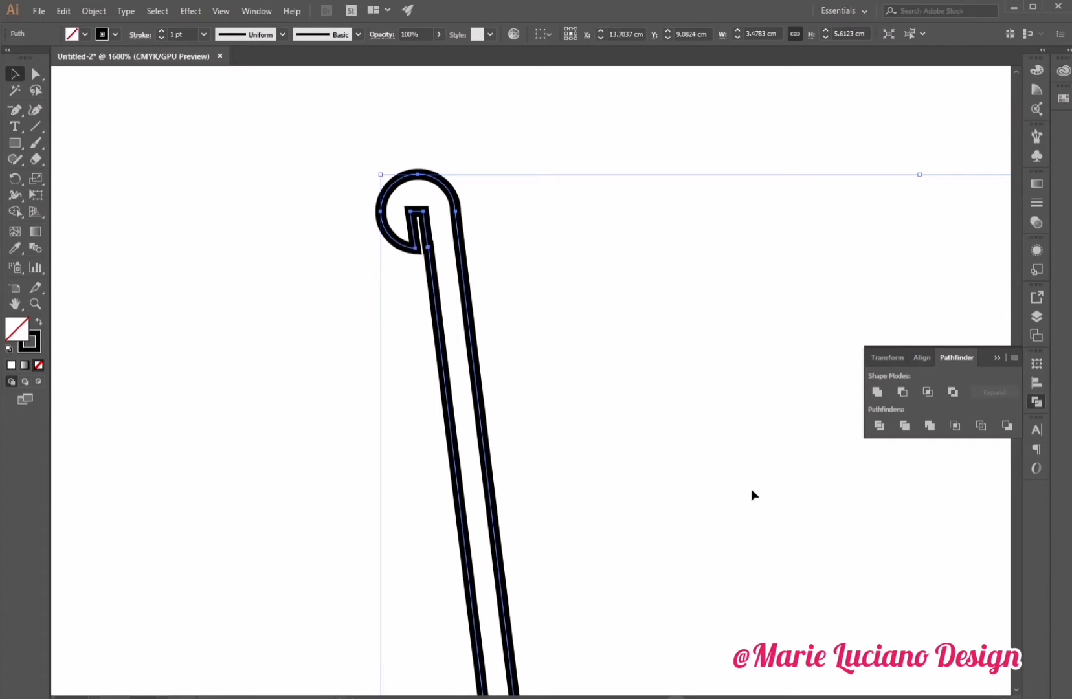
Delete an anchor point at the notch left by the strap and undo a second anchor deletion.
{"action": "left_click", "coordinate": [15, 109]}
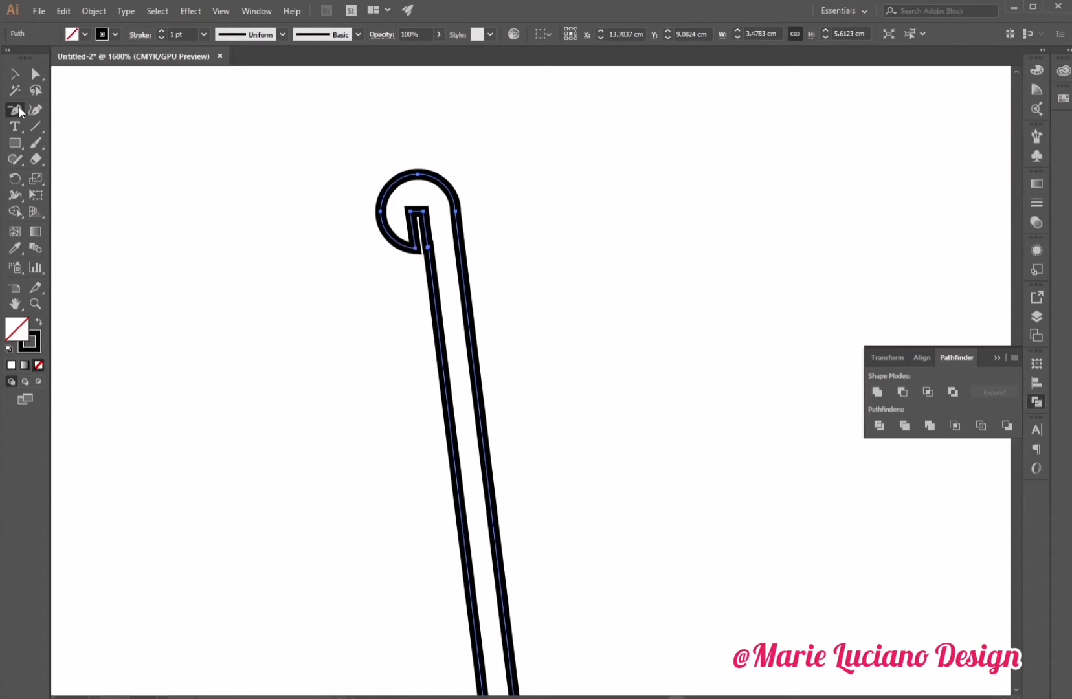
{"action": "left_click", "coordinate": [428, 249]}
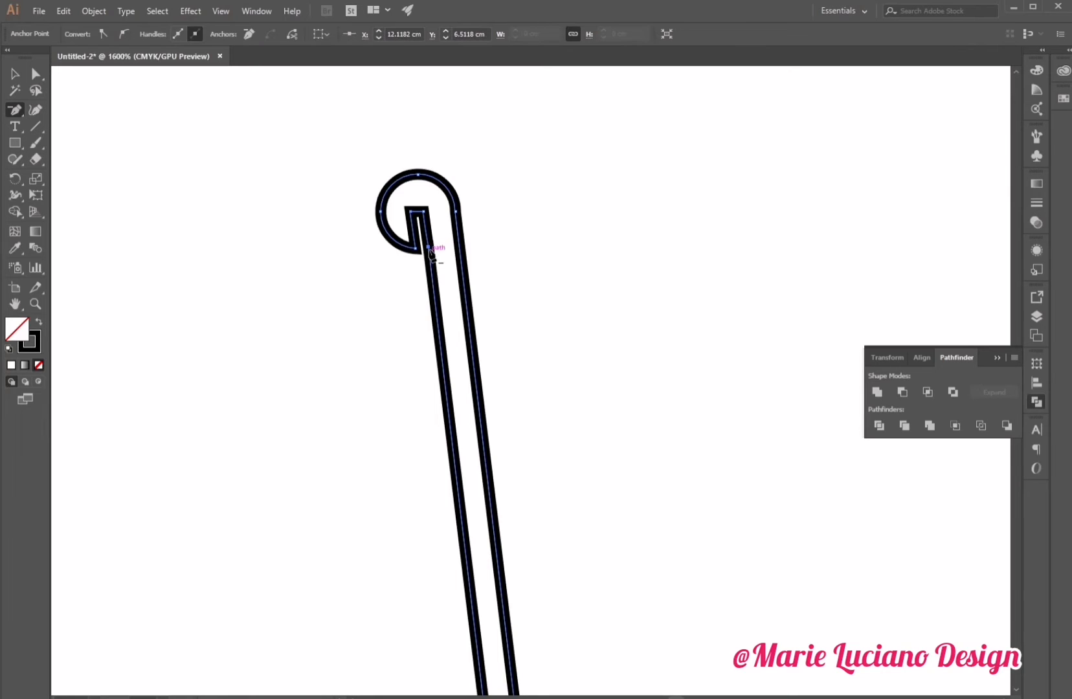
{"action": "left_click", "coordinate": [425, 210]}
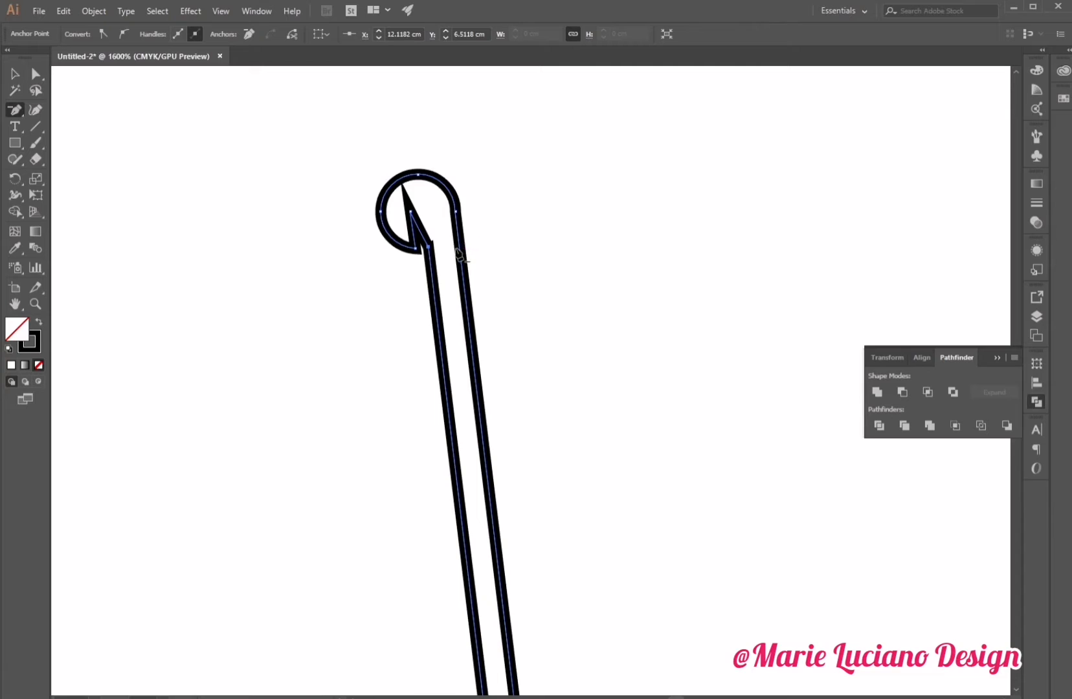
{"action": "key", "text": "ctrl+z"}
Move the notch's top anchor point downward to form a pointed tip inside the ring.
{"action": "left_click", "coordinate": [36, 75]}
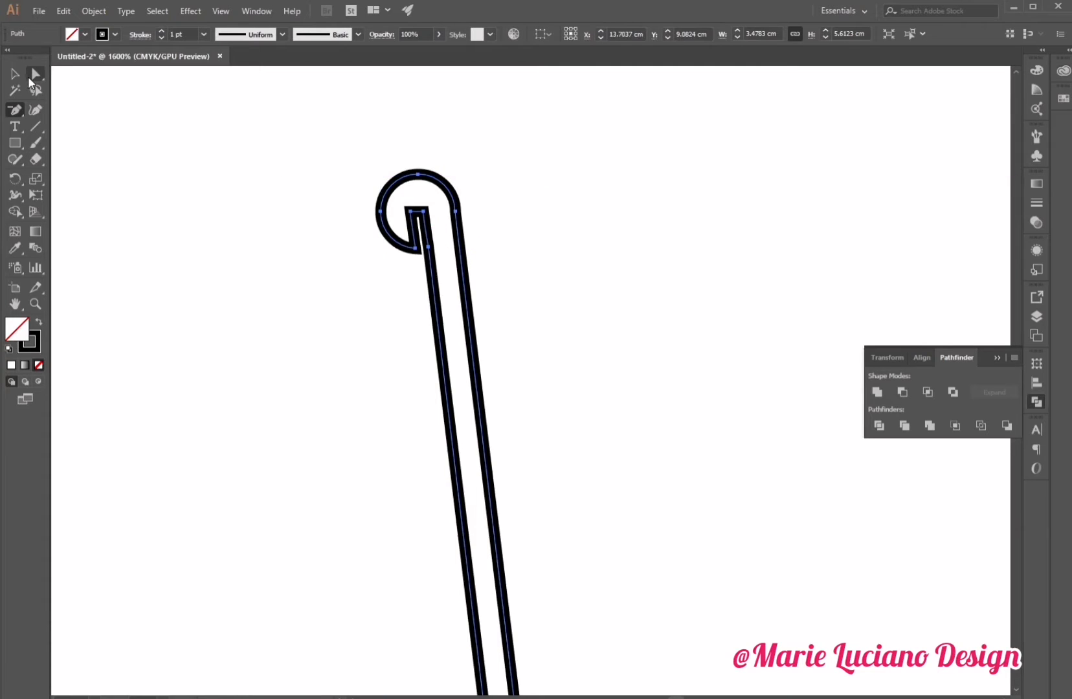
{"action": "left_click", "coordinate": [424, 212]}
{"action": "left_click_drag", "start_coordinate": [424, 212], "coordinate": [428, 245]}
{"action": "left_click", "coordinate": [438, 268]}
{"action": "left_click", "coordinate": [431, 259]}
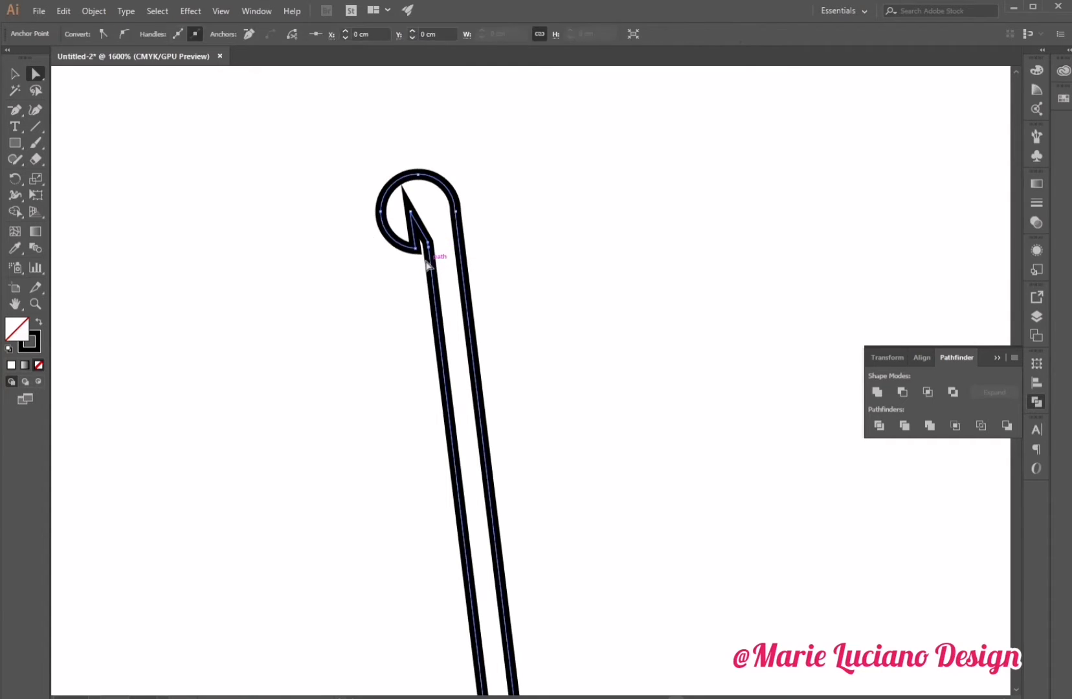
{"action": "left_click", "coordinate": [14, 111]}
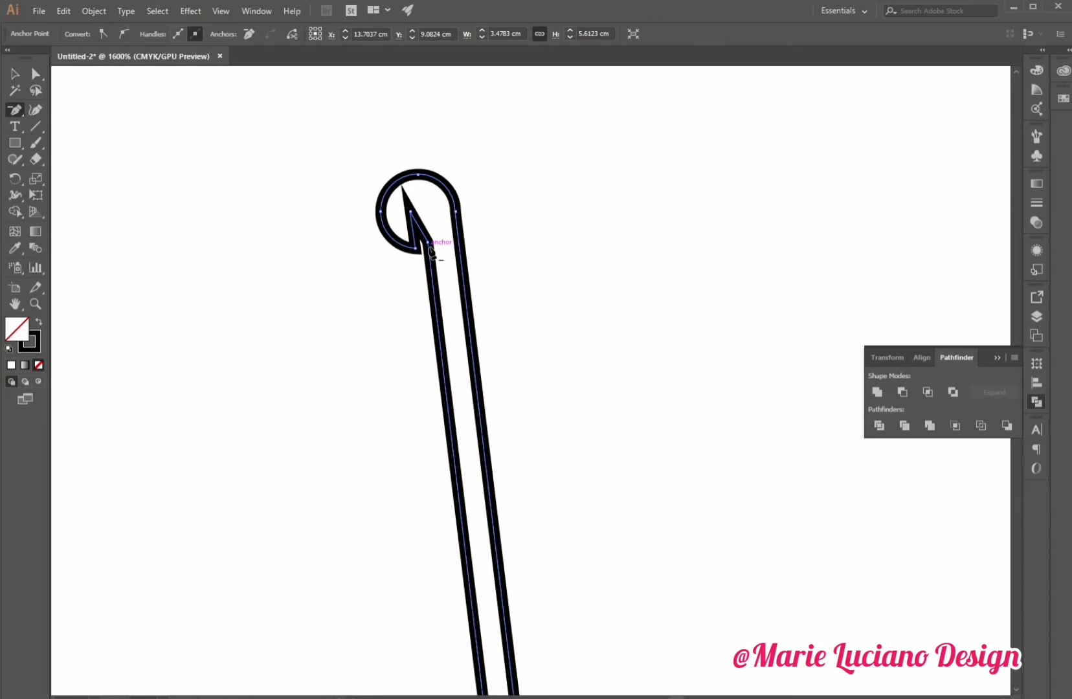
{"action": "left_click", "coordinate": [15, 73]}
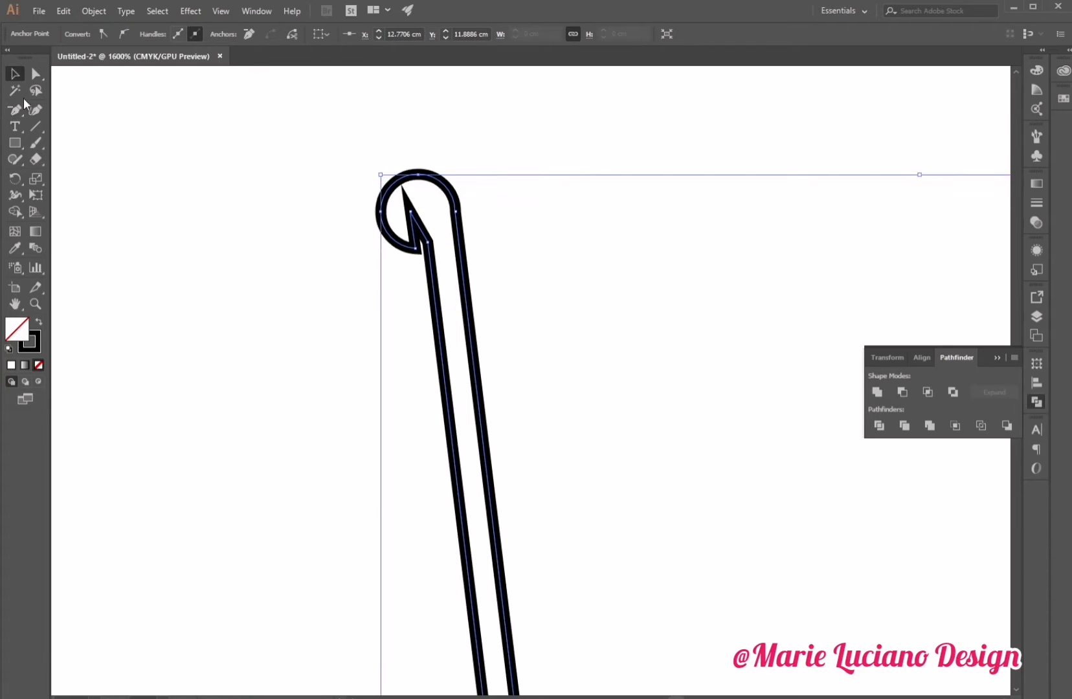
Select the whole outline shape, swap its fill and stroke, and set the fill to white.
{"action": "left_click", "coordinate": [35, 304]}
{"action": "left_click", "coordinate": [601, 382], "text": "alt"}
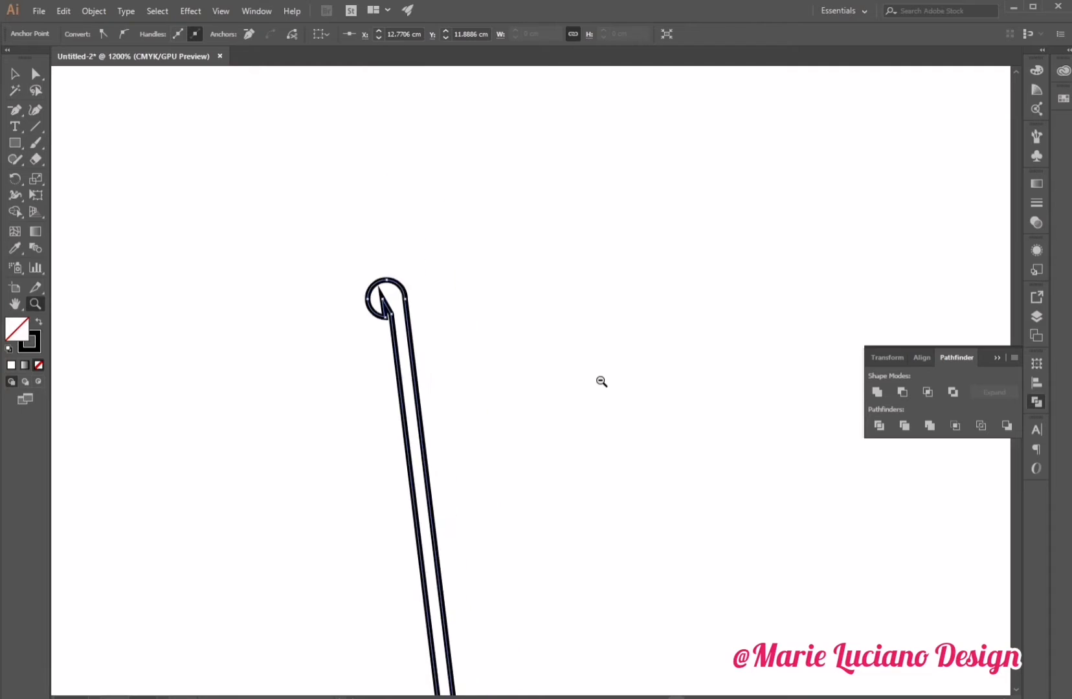
{"action": "left_click", "coordinate": [602, 382], "text": "alt"}
{"action": "left_click", "coordinate": [602, 382], "text": "alt"}
{"action": "left_click_drag", "start_coordinate": [596, 415], "coordinate": [615, 288]}
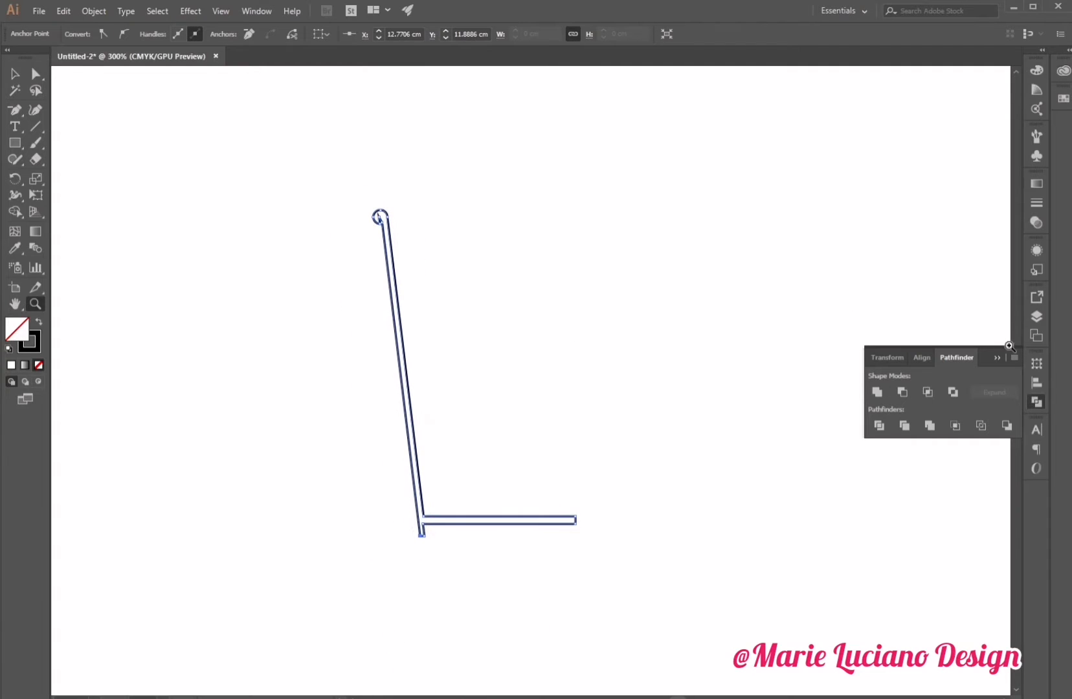
{"action": "left_click", "coordinate": [997, 358]}
{"action": "left_click", "coordinate": [603, 436]}
{"action": "left_click_drag", "start_coordinate": [589, 389], "coordinate": [729, 467]}
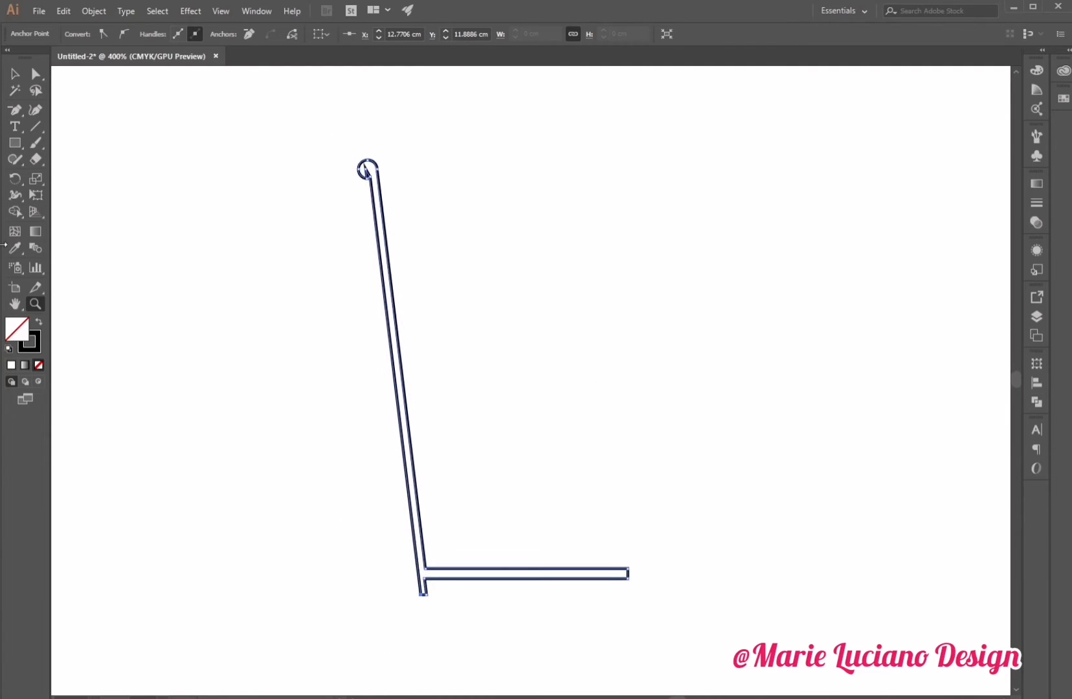
{"action": "left_click", "coordinate": [15, 74]}
{"action": "left_click_drag", "start_coordinate": [292, 175], "coordinate": [509, 426]}
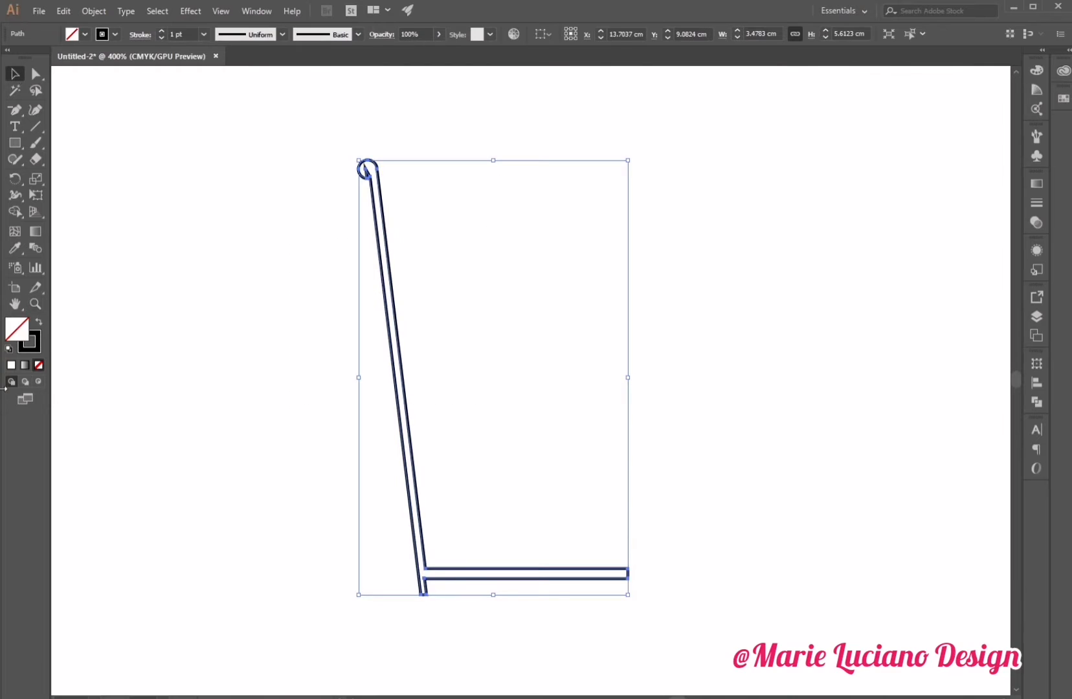
{"action": "left_click", "coordinate": [37, 322]}
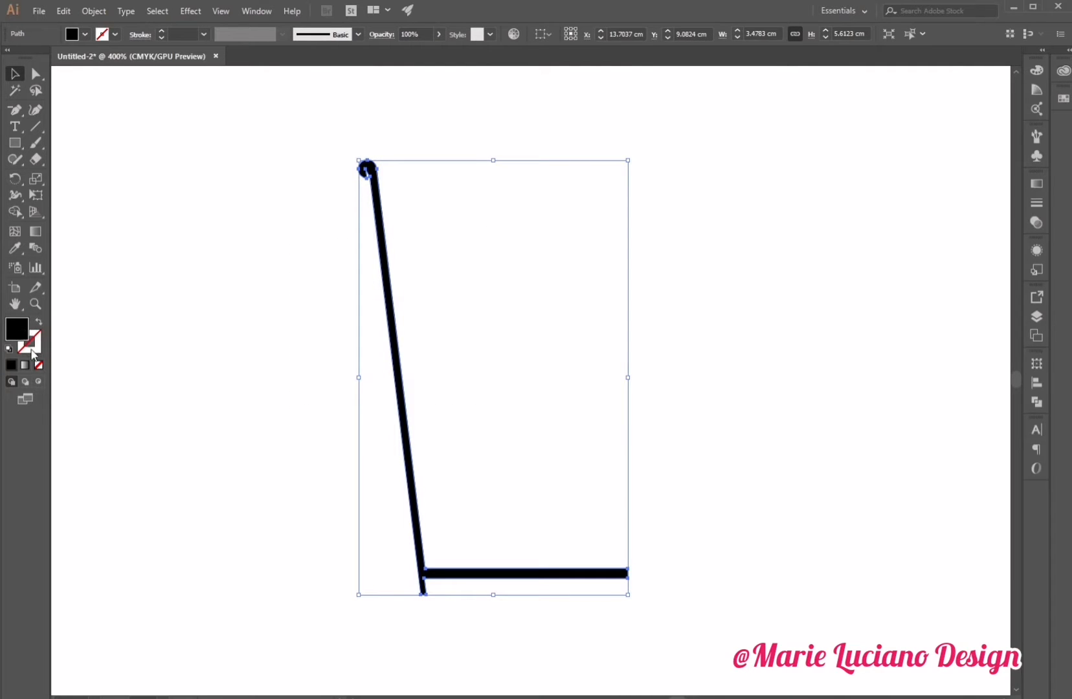
{"action": "double_click", "coordinate": [19, 335]}
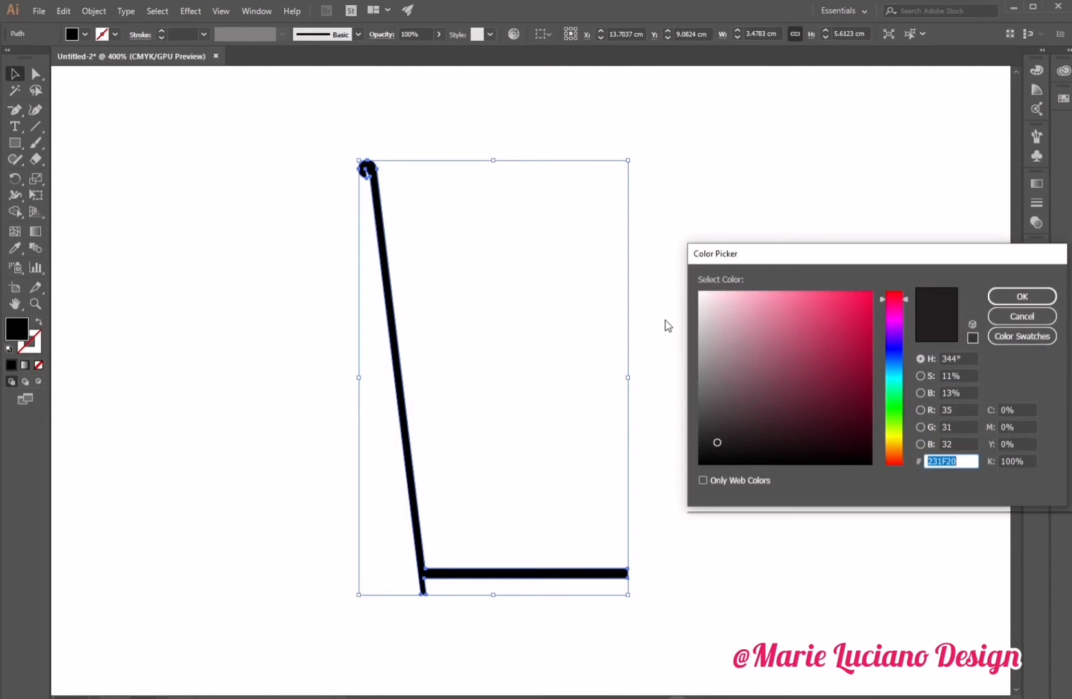
{"action": "left_click", "coordinate": [699, 305]}
{"action": "left_click", "coordinate": [1052, 300]}
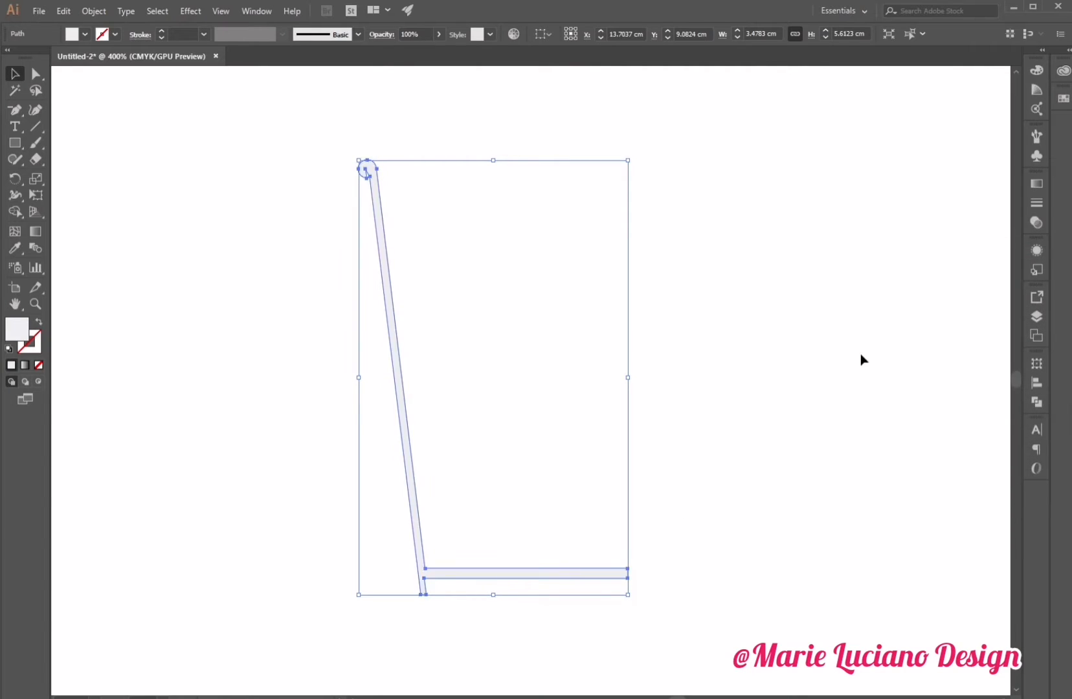
{"action": "left_click", "coordinate": [860, 355]}
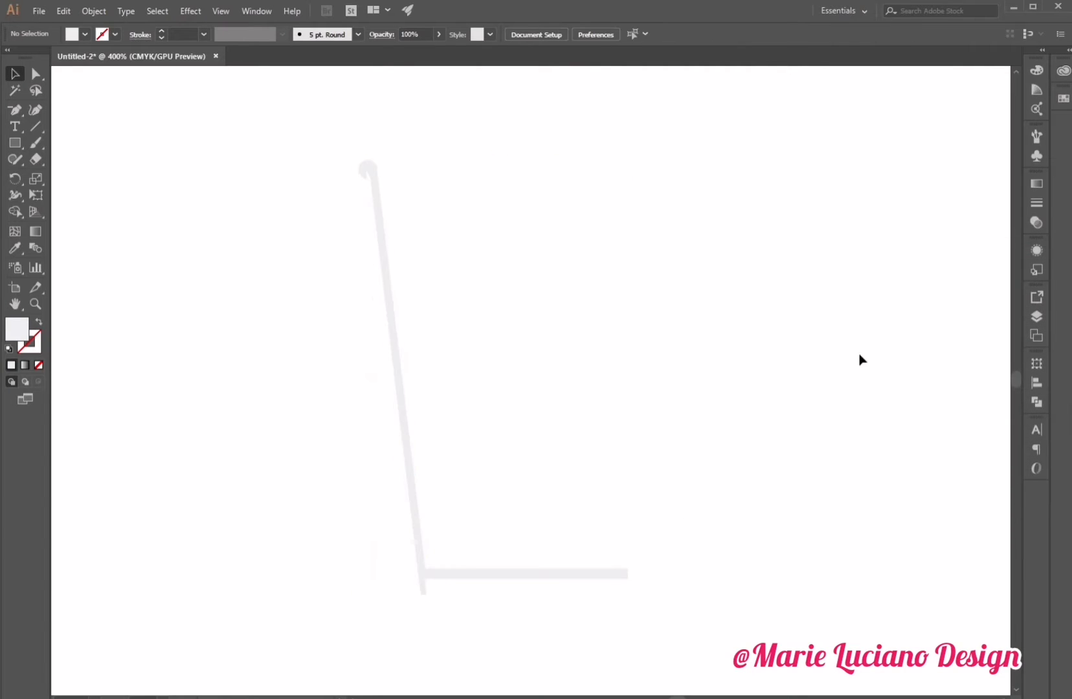
Apply a 3D Revolve effect to the shape, revolving from the Right Edge with preview on.
{"action": "left_click", "coordinate": [373, 187]}
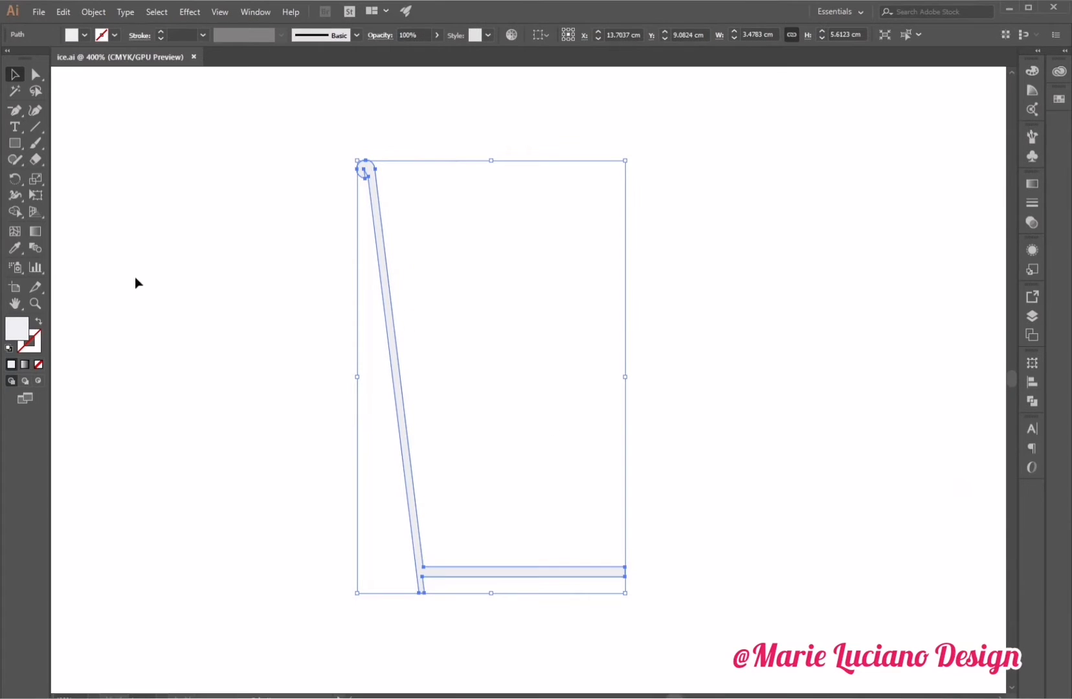
{"action": "left_click", "coordinate": [35, 303]}
{"action": "left_click", "coordinate": [542, 405], "text": "alt"}
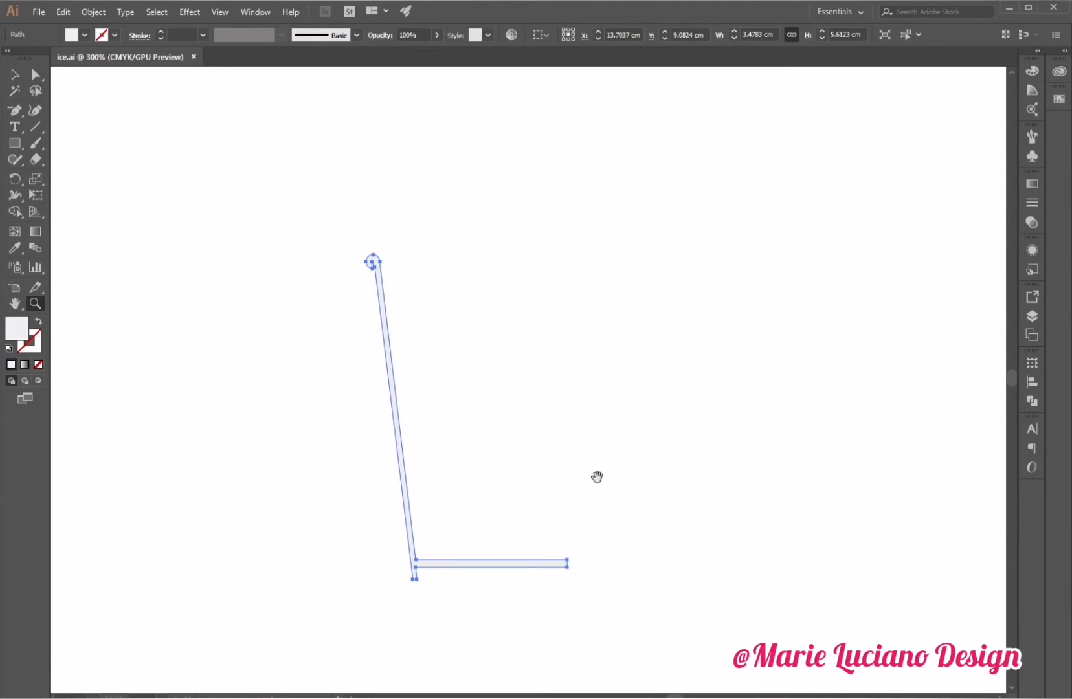
{"action": "left_click", "coordinate": [15, 74]}
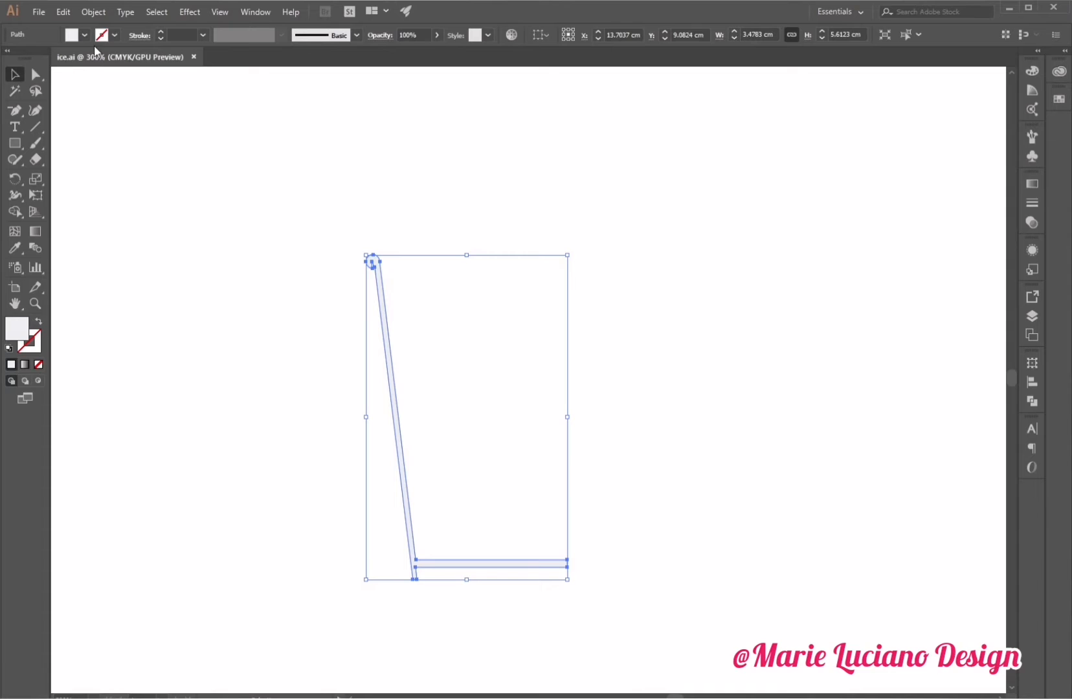
{"action": "left_click", "coordinate": [189, 12]}
{"action": "mouse_move", "coordinate": [219, 92]}
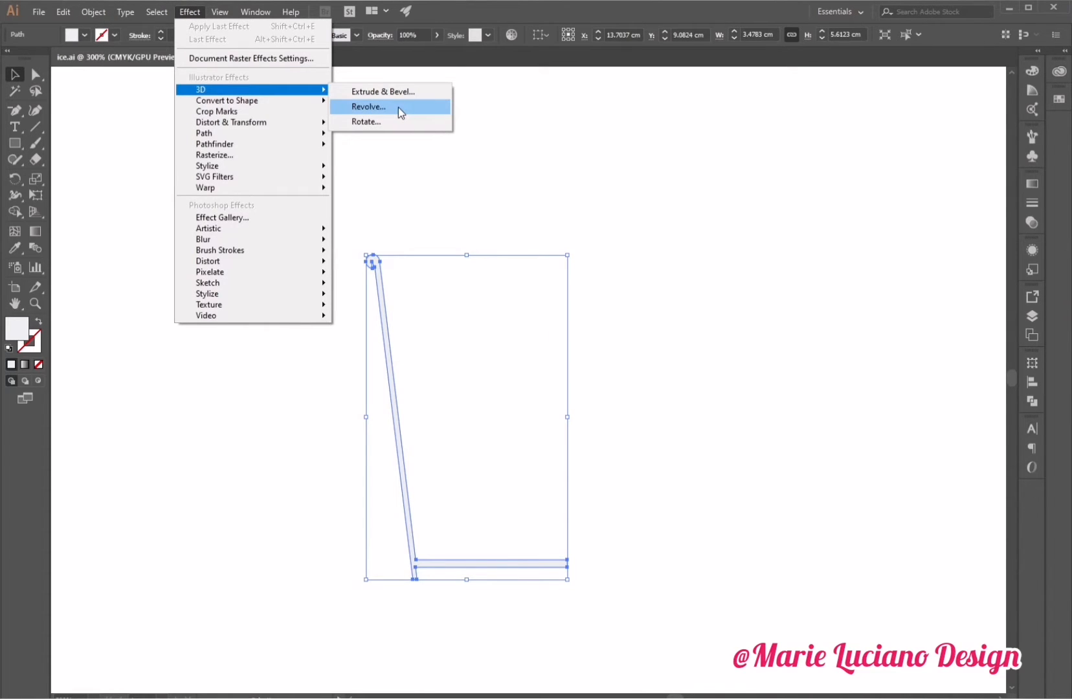
{"action": "left_click", "coordinate": [368, 107]}
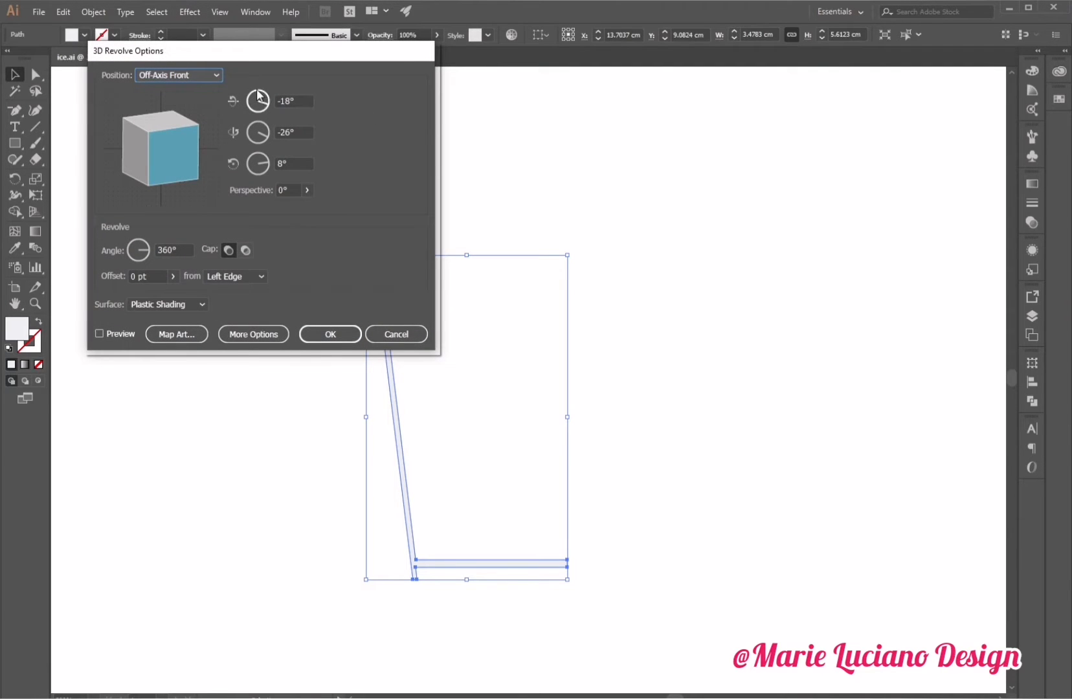
{"action": "left_click_drag", "start_coordinate": [259, 58], "coordinate": [818, 64]}
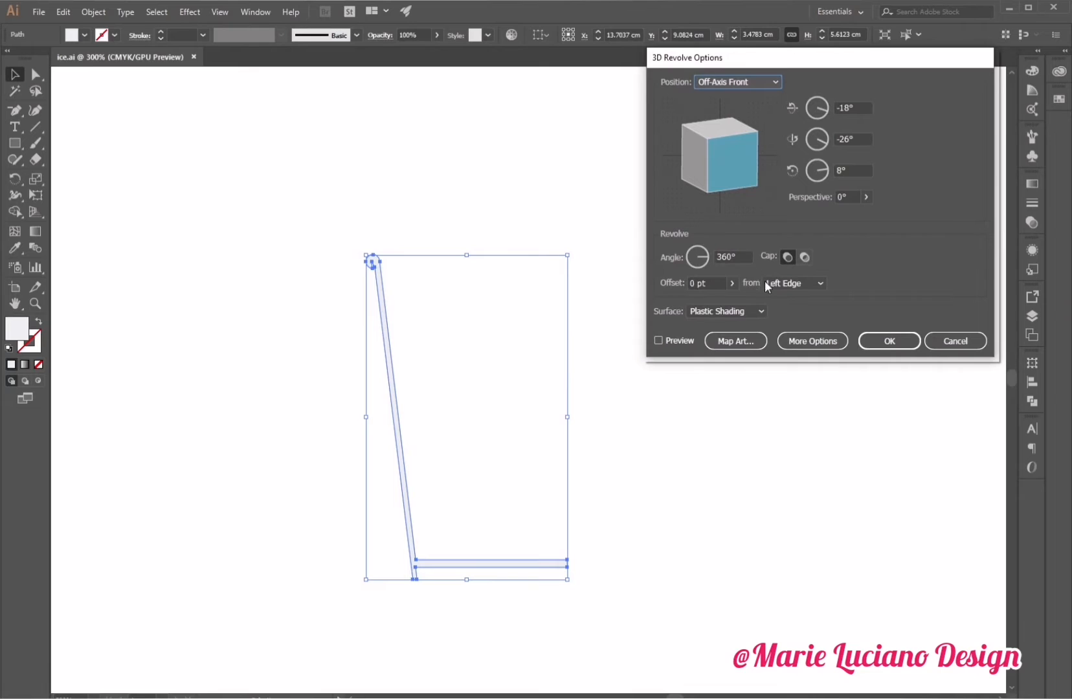
{"action": "left_click", "coordinate": [788, 283]}
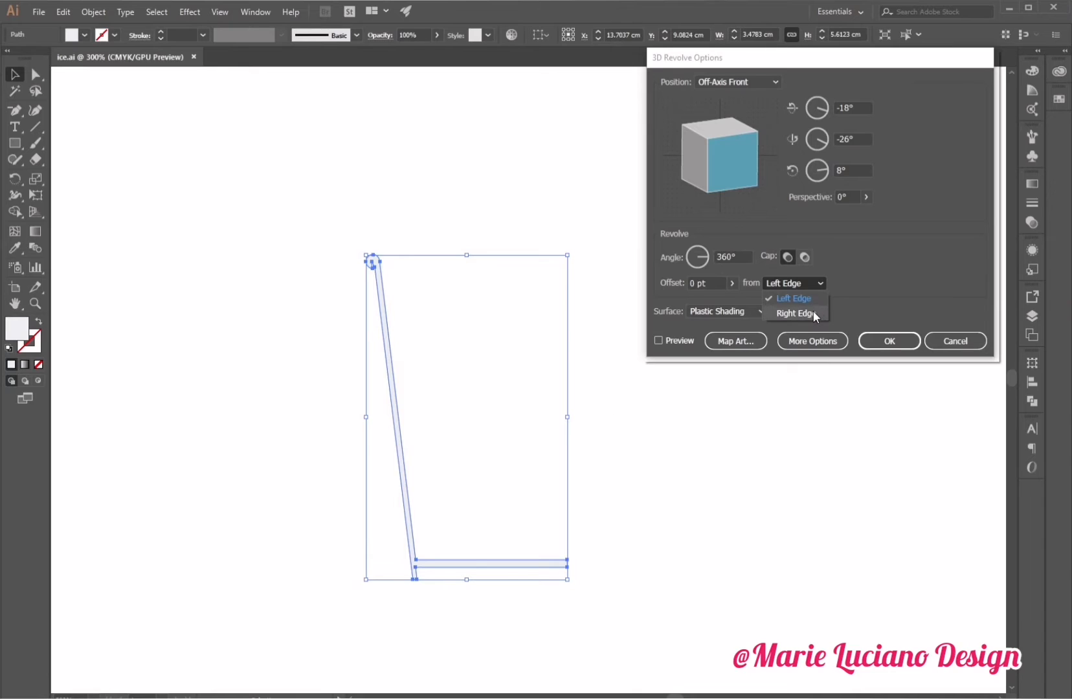
{"action": "left_click", "coordinate": [795, 313]}
{"action": "left_click", "coordinate": [658, 340]}
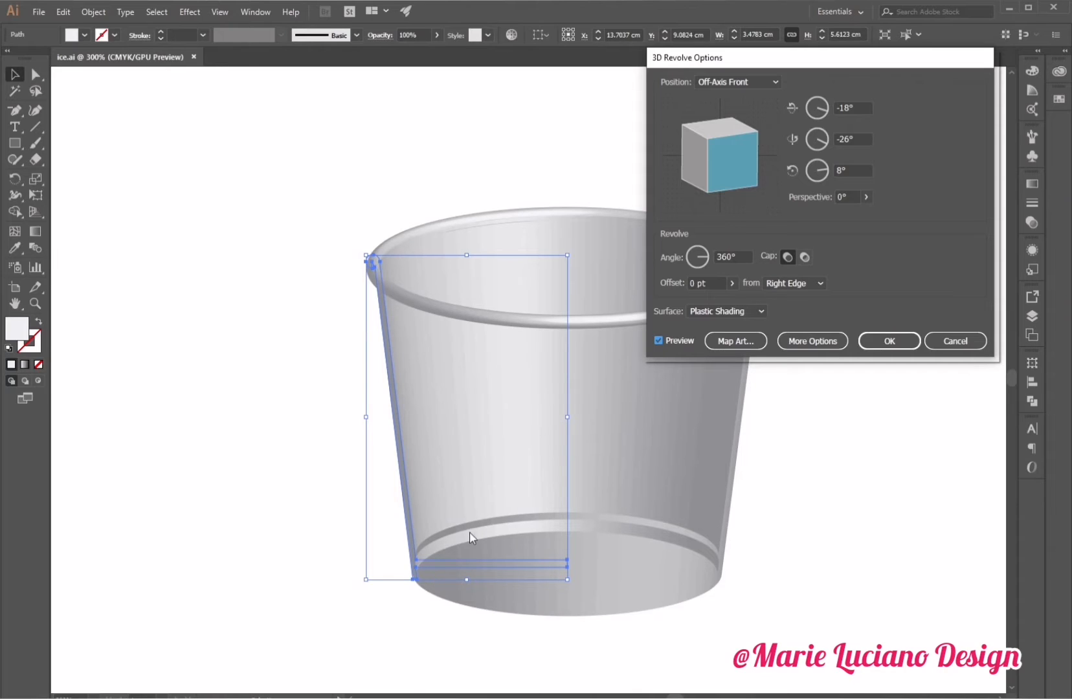
Set the revolve position to Front and tilt the cube to about -19° on the horizontal axis.
{"action": "left_click", "coordinate": [746, 81]}
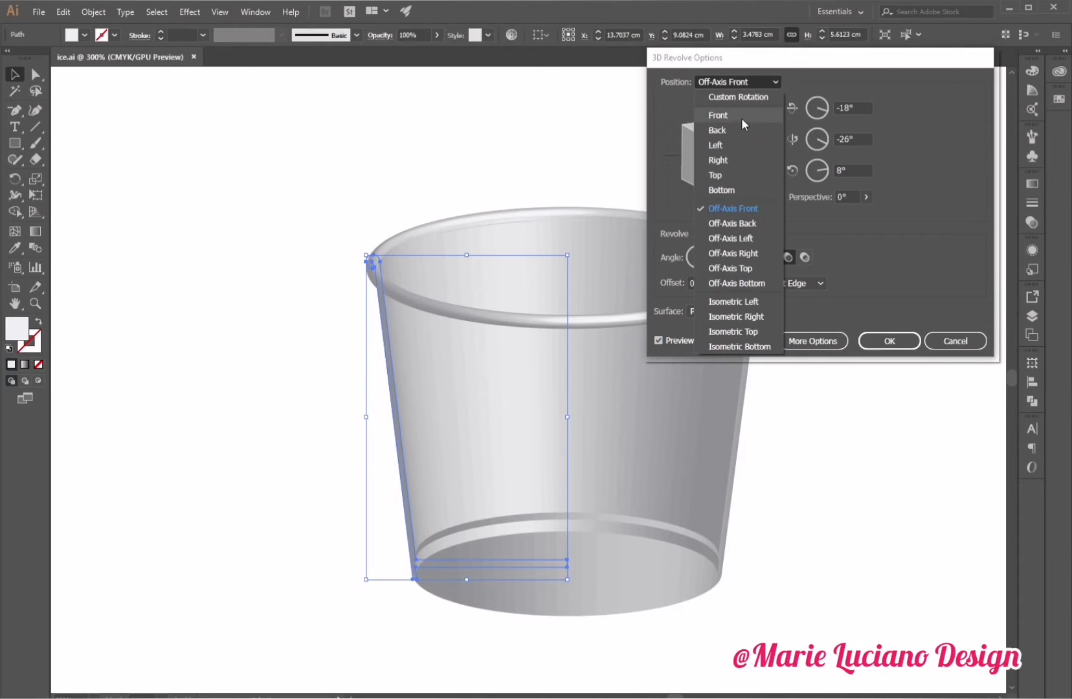
{"action": "left_click", "coordinate": [740, 117]}
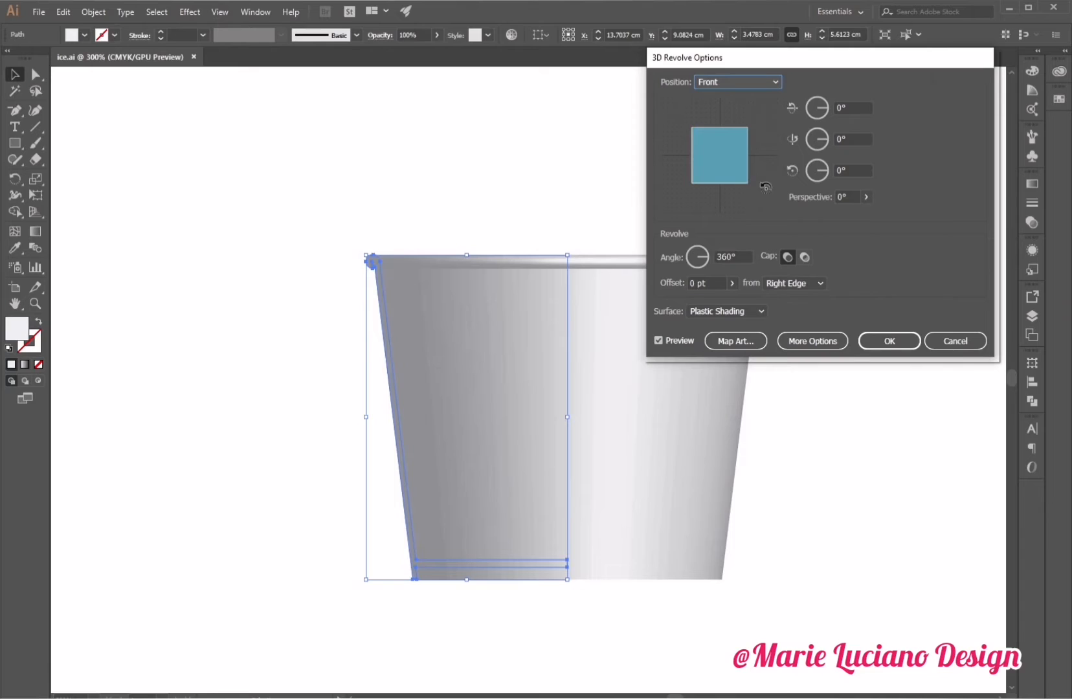
{"action": "left_click_drag", "start_coordinate": [724, 123], "coordinate": [726, 139]}
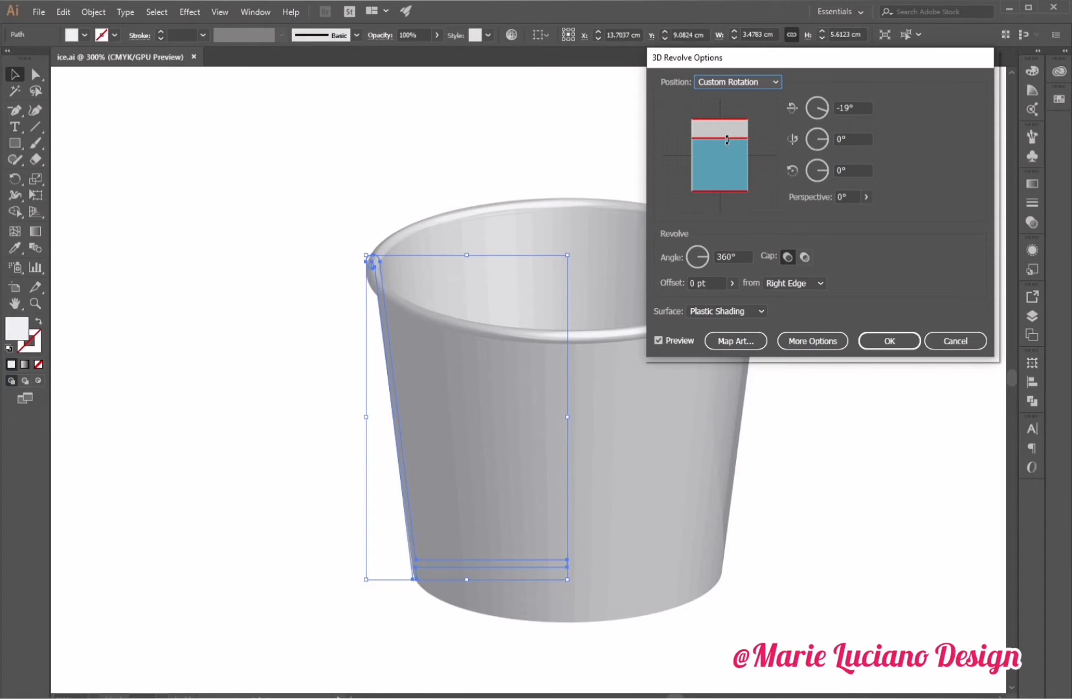
Set the revolve position to Off-Axis Front and the perspective to 50°.
{"action": "left_click", "coordinate": [720, 83]}
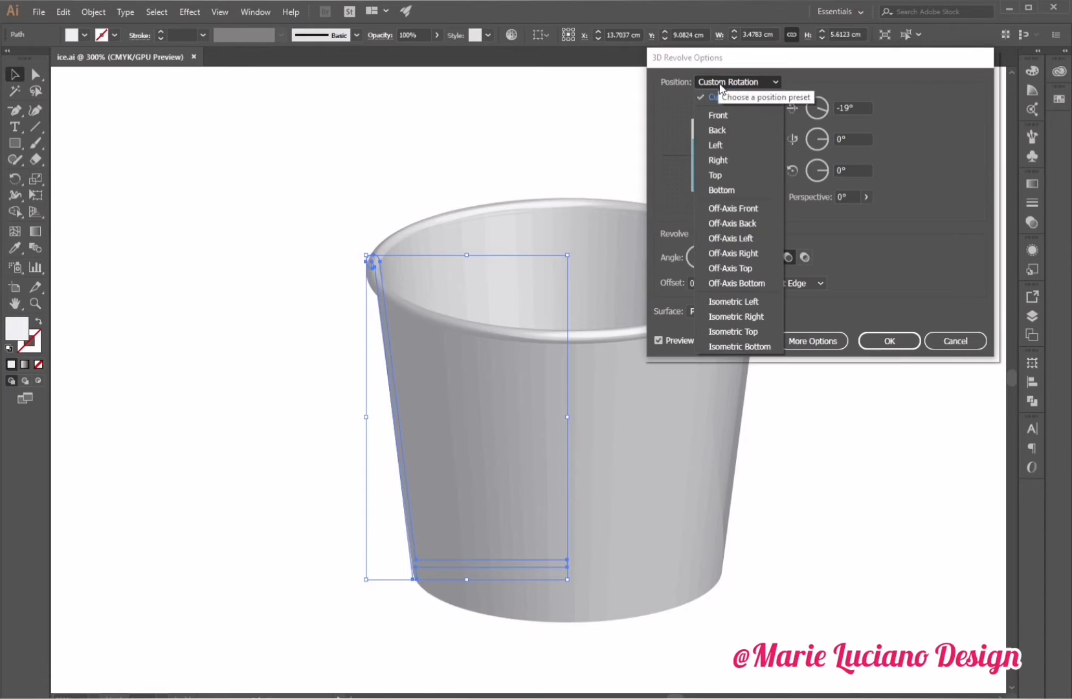
{"action": "left_click", "coordinate": [726, 208]}
{"action": "left_click", "coordinate": [845, 197]}
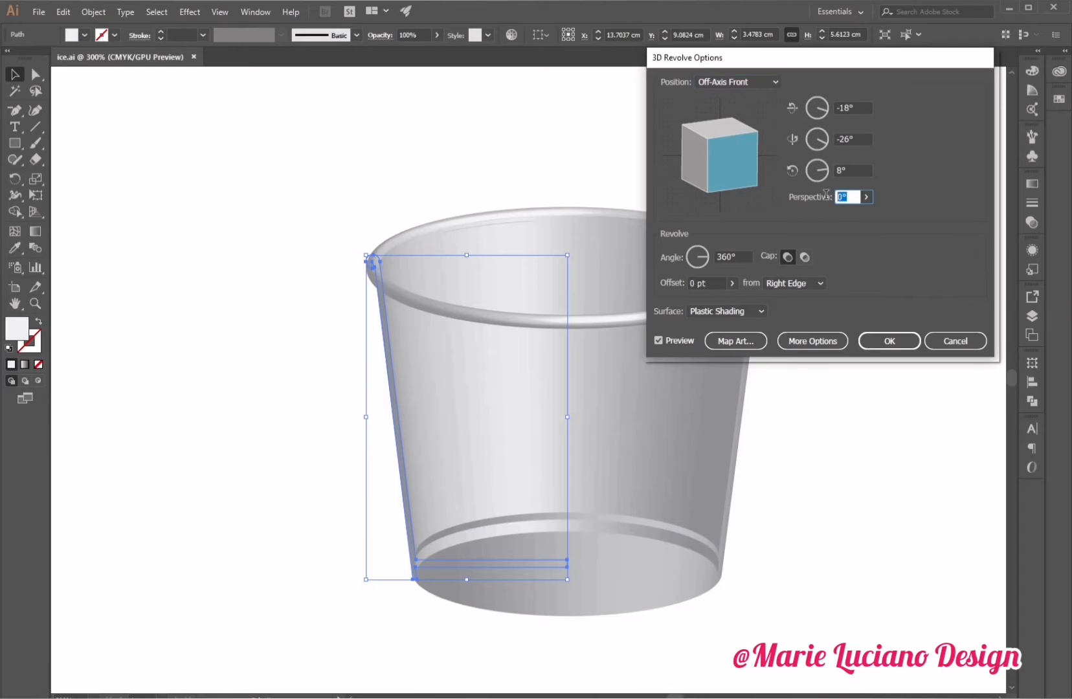
{"action": "type", "text": "50"}
{"action": "key", "text": "Tab"}
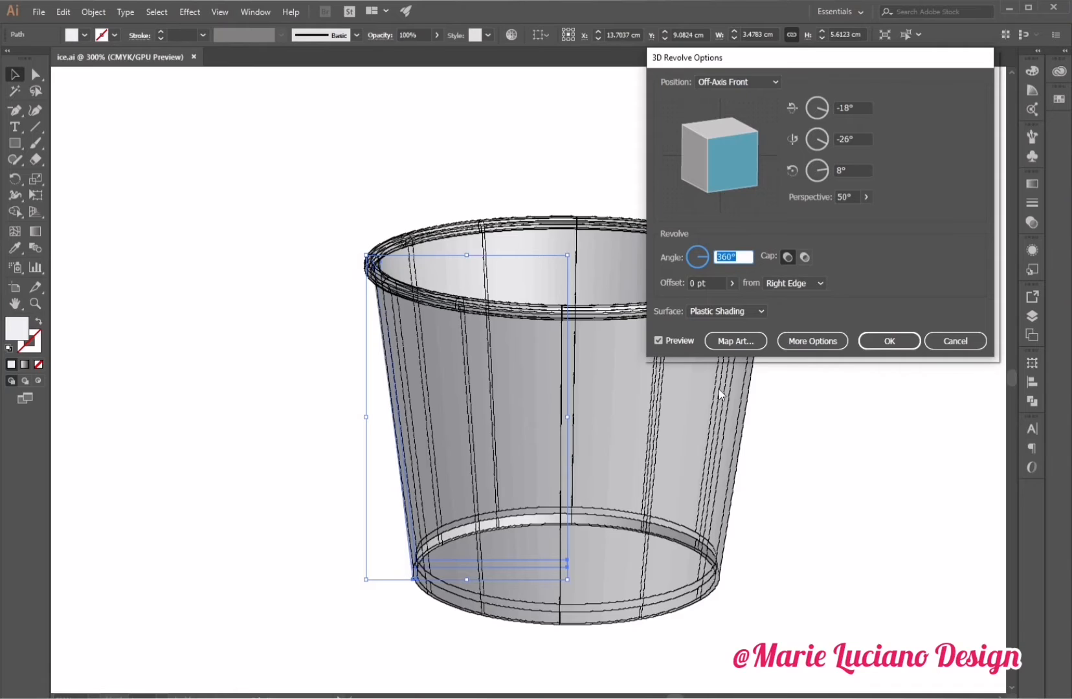
Keep the Plastic Shading surface and confirm the 3D Revolve effect.
{"action": "left_click", "coordinate": [710, 310]}
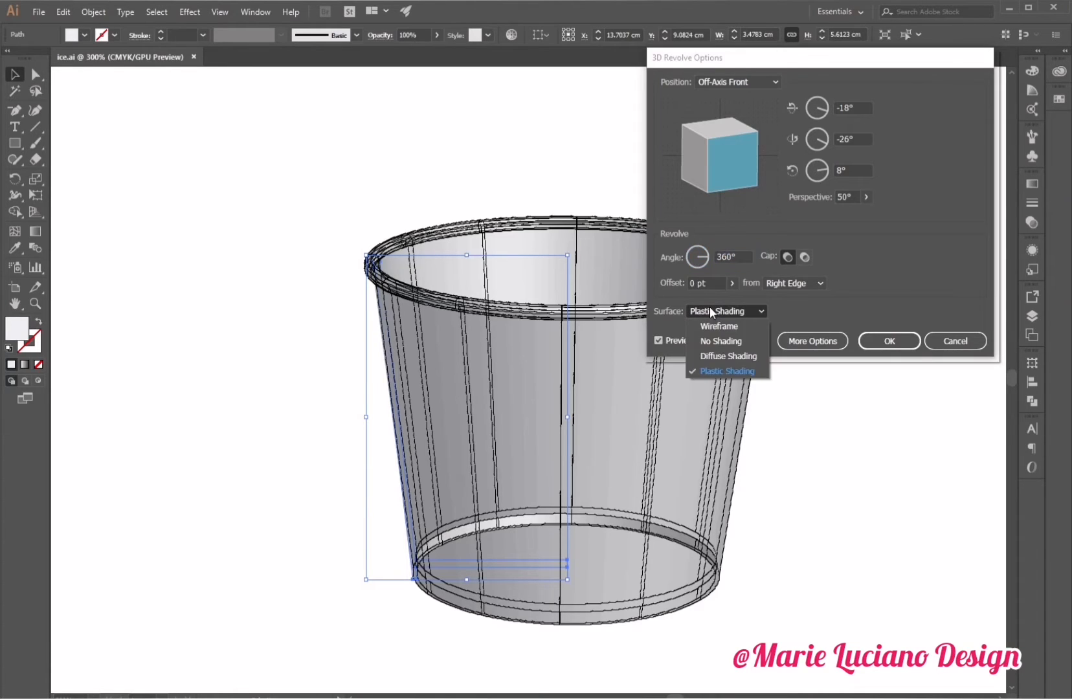
{"action": "left_click", "coordinate": [667, 334]}
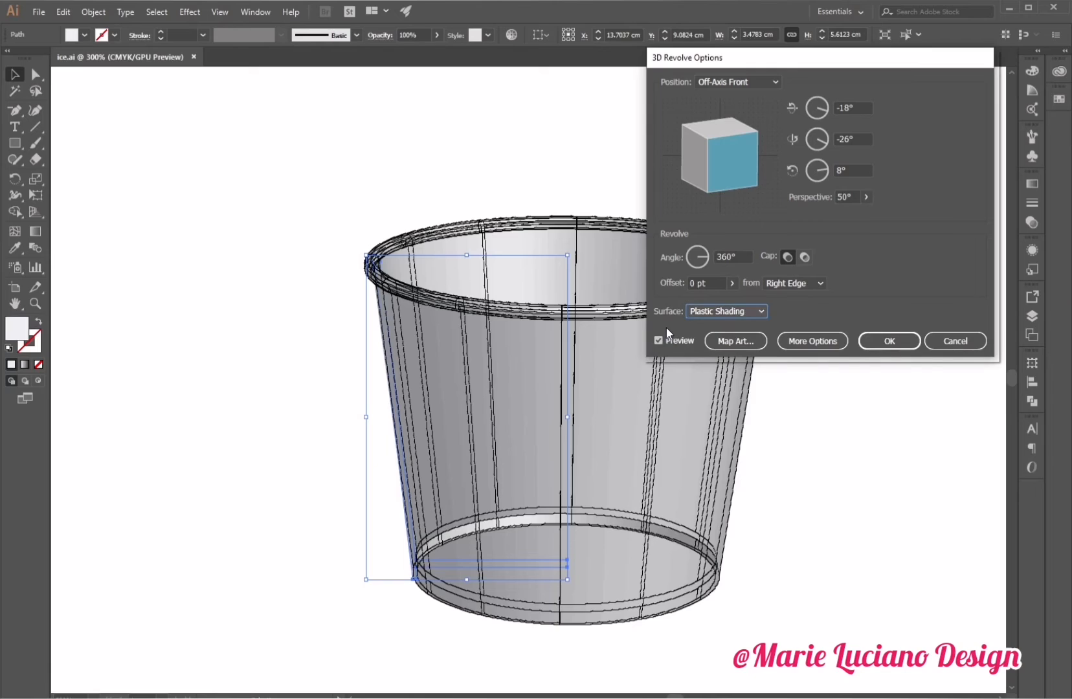
{"action": "left_click", "coordinate": [889, 341]}
{"action": "left_click", "coordinate": [849, 433]}
{"action": "left_click", "coordinate": [552, 547]}
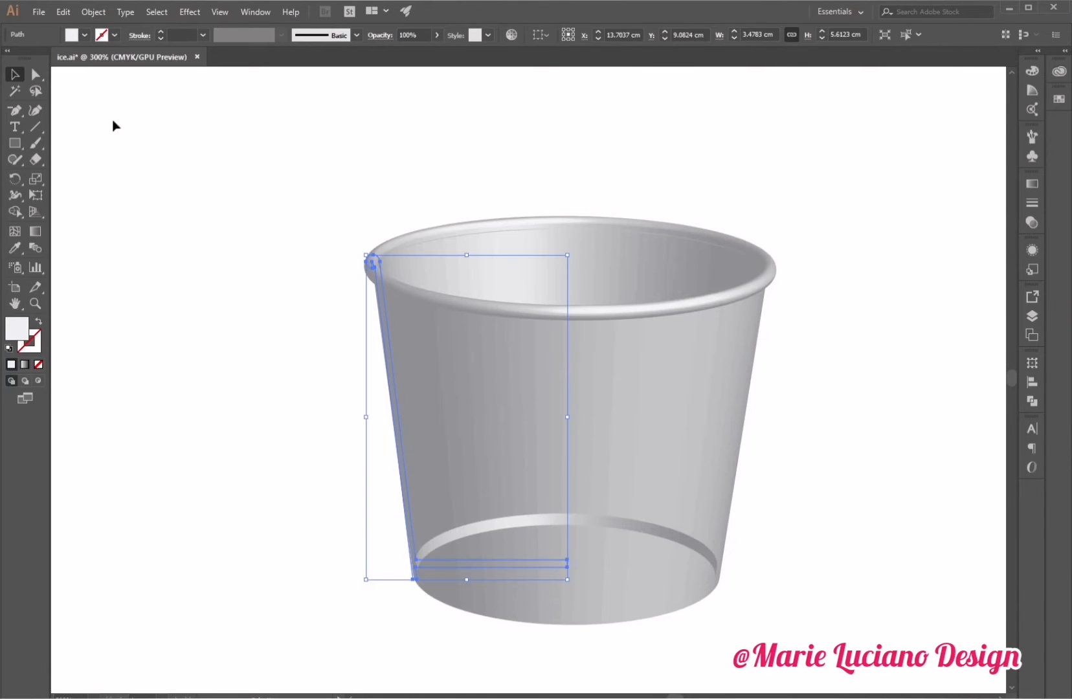
Nudge the profile's bottom-left corner anchor and its handle rightward to refine the cup's base edge.
{"action": "left_click", "coordinate": [42, 74]}
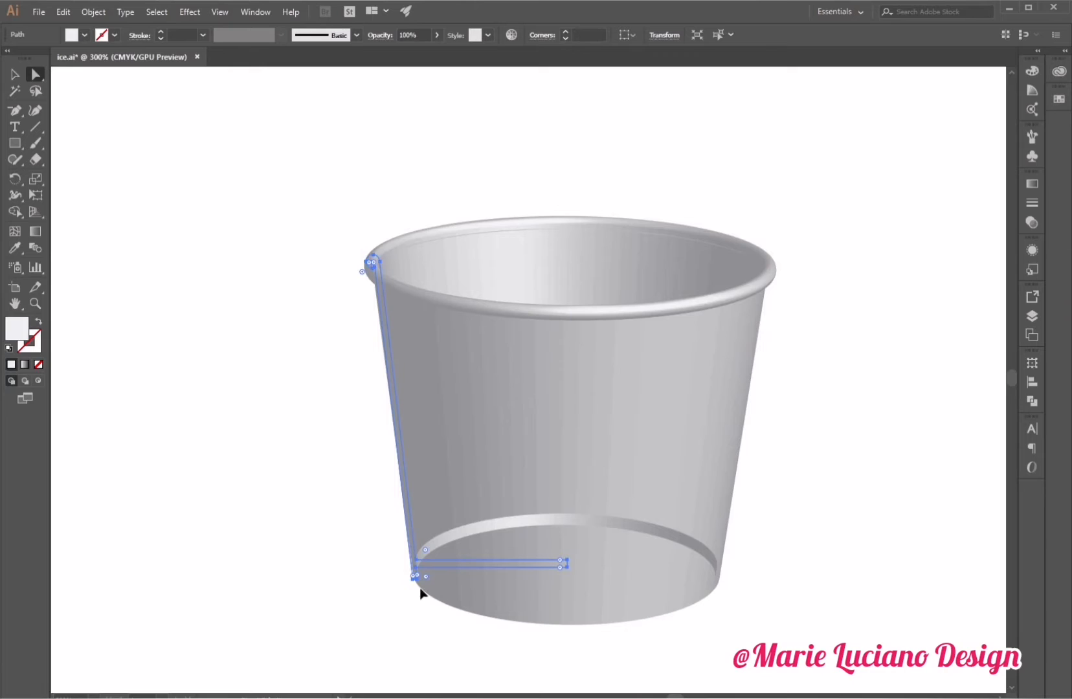
{"action": "left_click", "coordinate": [415, 576]}
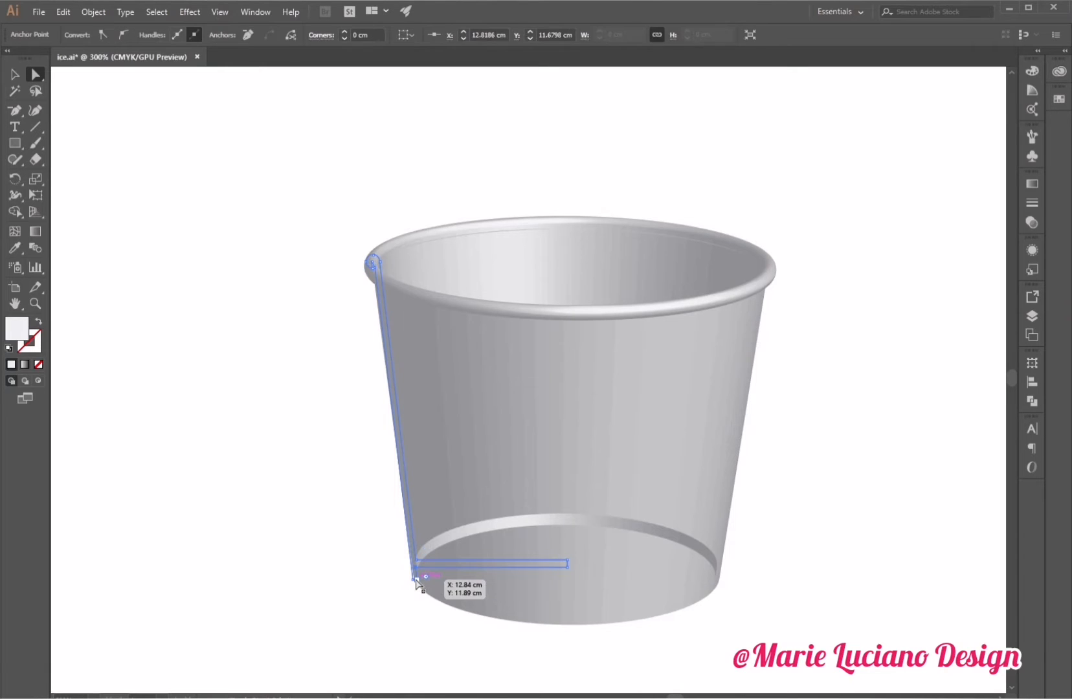
{"action": "left_click", "coordinate": [416, 580]}
{"action": "key", "text": "Right"}
{"action": "key", "text": "Right"}
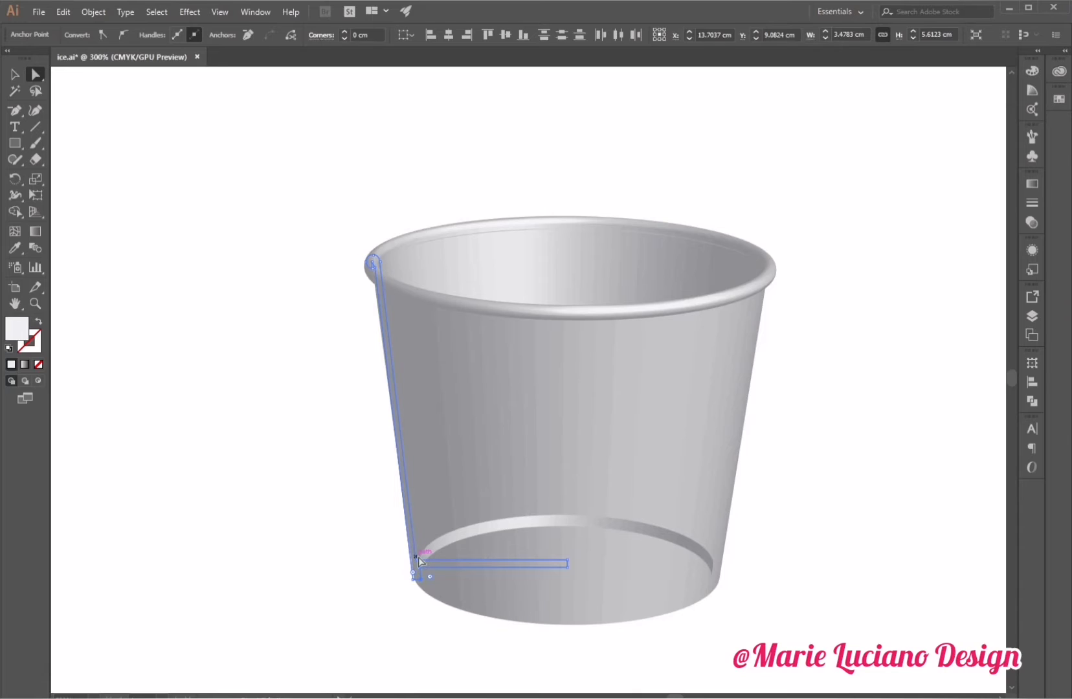
{"action": "left_click_drag", "start_coordinate": [417, 560], "coordinate": [420, 560]}
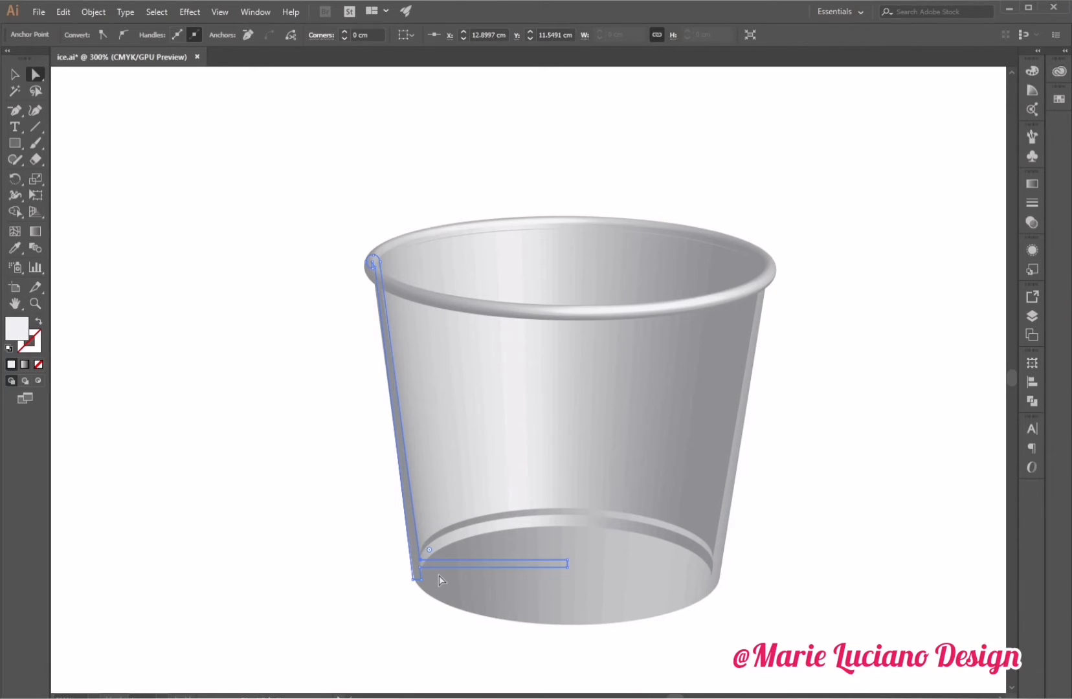
{"action": "key", "text": "Right"}
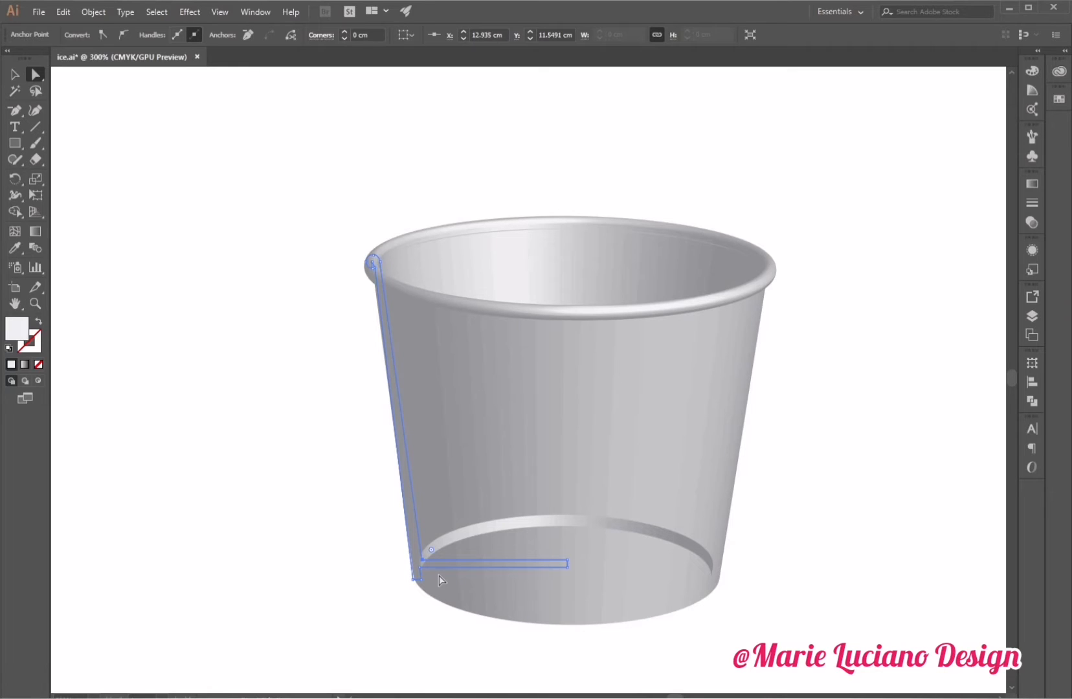
{"action": "key", "text": "Right"}
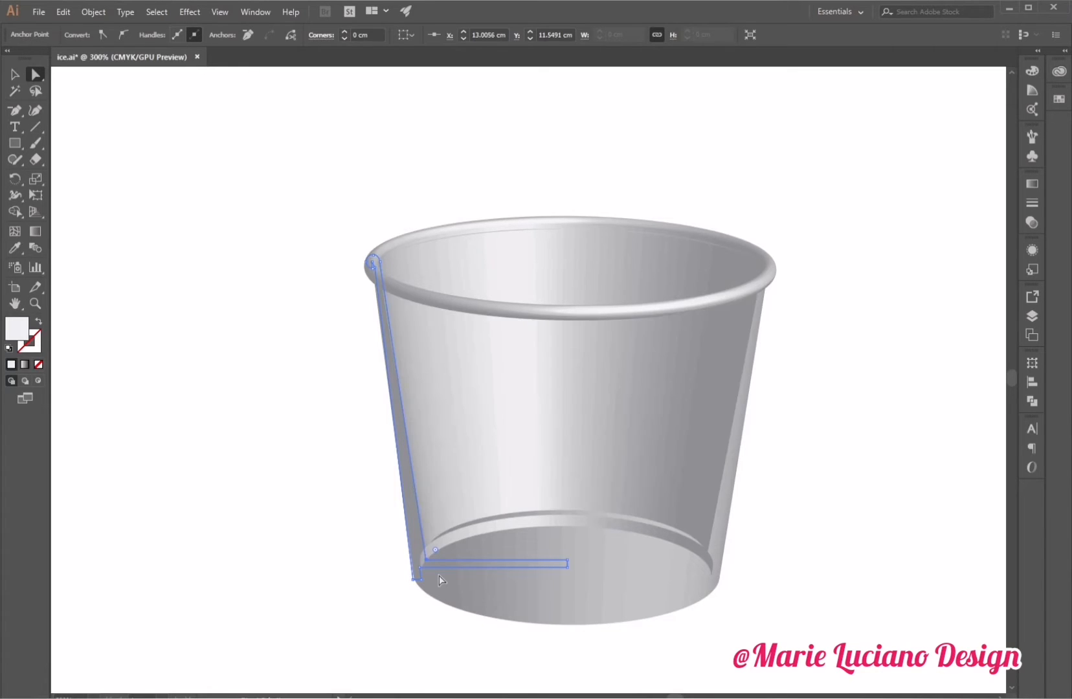
{"action": "key", "text": "Left"}
{"action": "key", "text": "Left"}
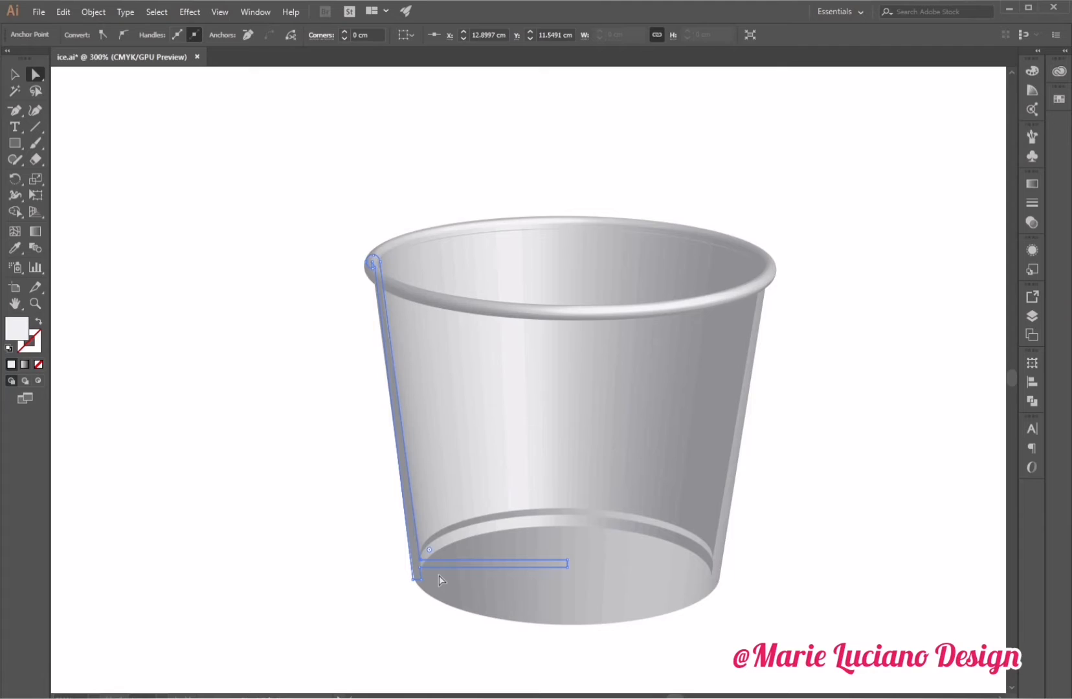
{"action": "left_click", "coordinate": [409, 610]}
Reposition the inner bottom corner anchor and nudge the outer bottom corner anchor downward.
{"action": "left_click", "coordinate": [423, 576]}
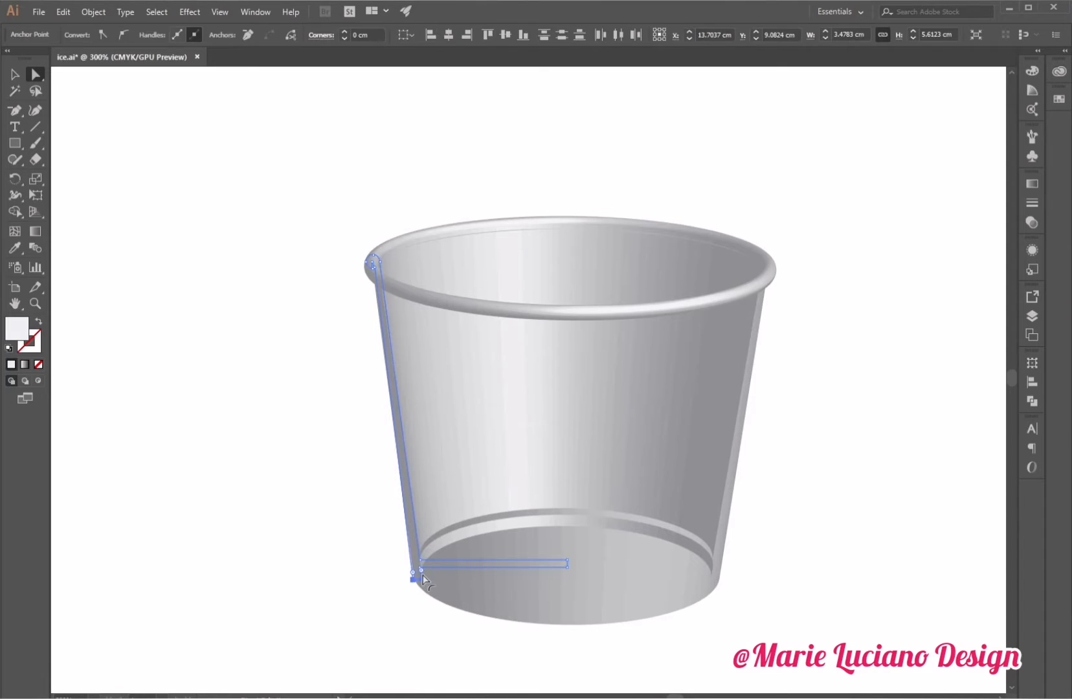
{"action": "mouse_move", "coordinate": [422, 576]}
{"action": "left_mouse_down"}
{"action": "mouse_move", "coordinate": [413, 577]}
{"action": "mouse_move", "coordinate": [437, 549]}
{"action": "mouse_move", "coordinate": [414, 604]}
{"action": "left_mouse_up"}
{"action": "left_click", "coordinate": [429, 573]}
{"action": "left_click", "coordinate": [421, 560]}
{"action": "left_click", "coordinate": [420, 567], "text": "shift"}
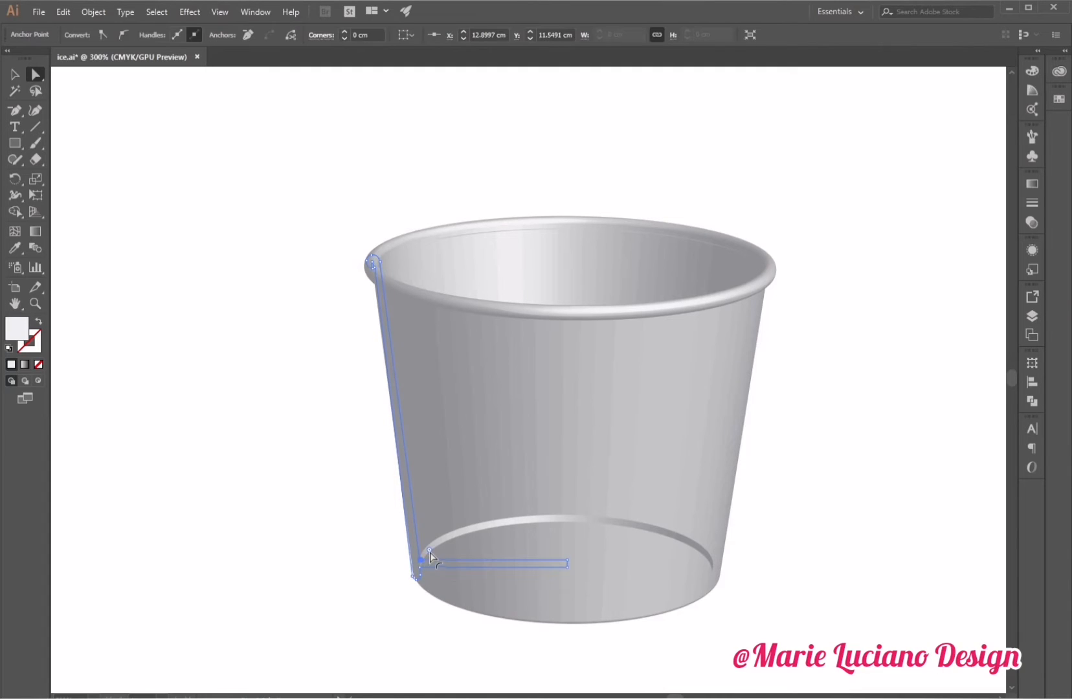
{"action": "left_click_drag", "start_coordinate": [430, 552], "coordinate": [438, 555]}
{"action": "left_click", "coordinate": [421, 628]}
{"action": "left_click", "coordinate": [421, 573]}
{"action": "key", "text": "Down"}
{"action": "key", "text": "Down"}
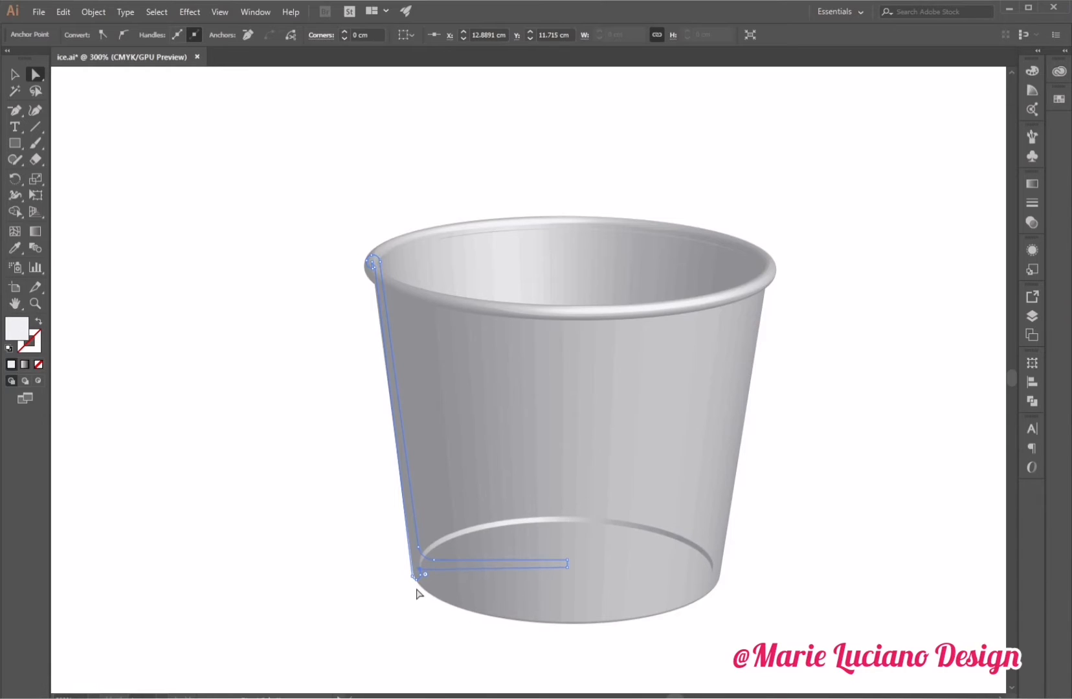
{"action": "key", "text": "Down"}
{"action": "left_click", "coordinate": [390, 601]}
Move the base's bottom-left and bottom-right anchors downward to thicken the cup's bottom.
{"action": "left_click", "coordinate": [426, 574]}
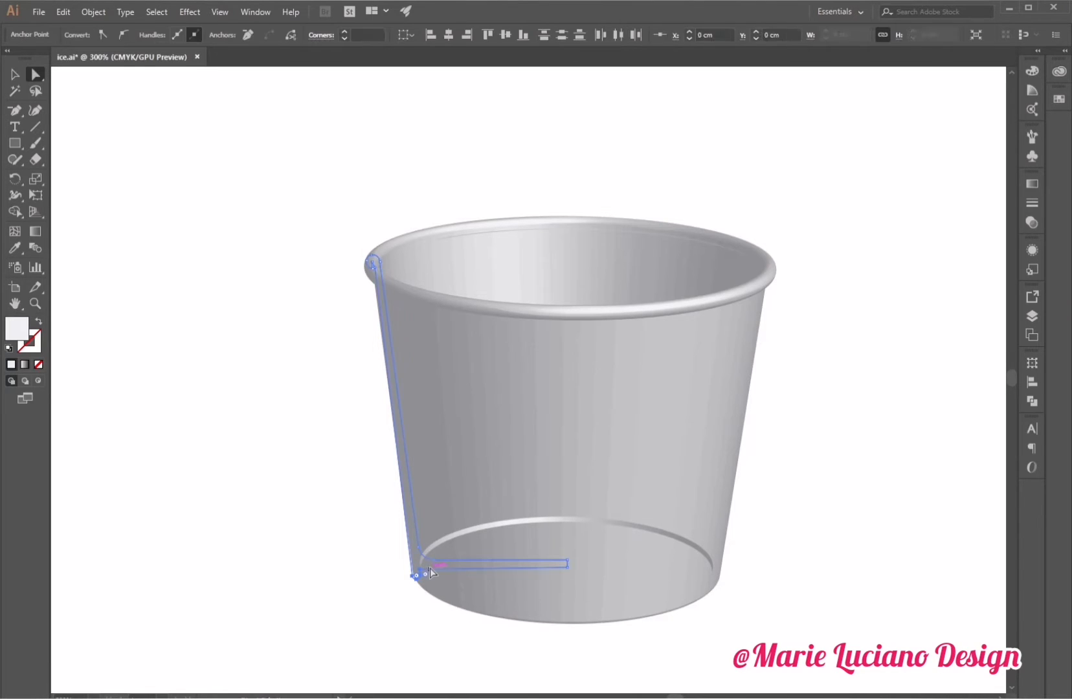
{"action": "left_click", "coordinate": [568, 568], "text": "shift"}
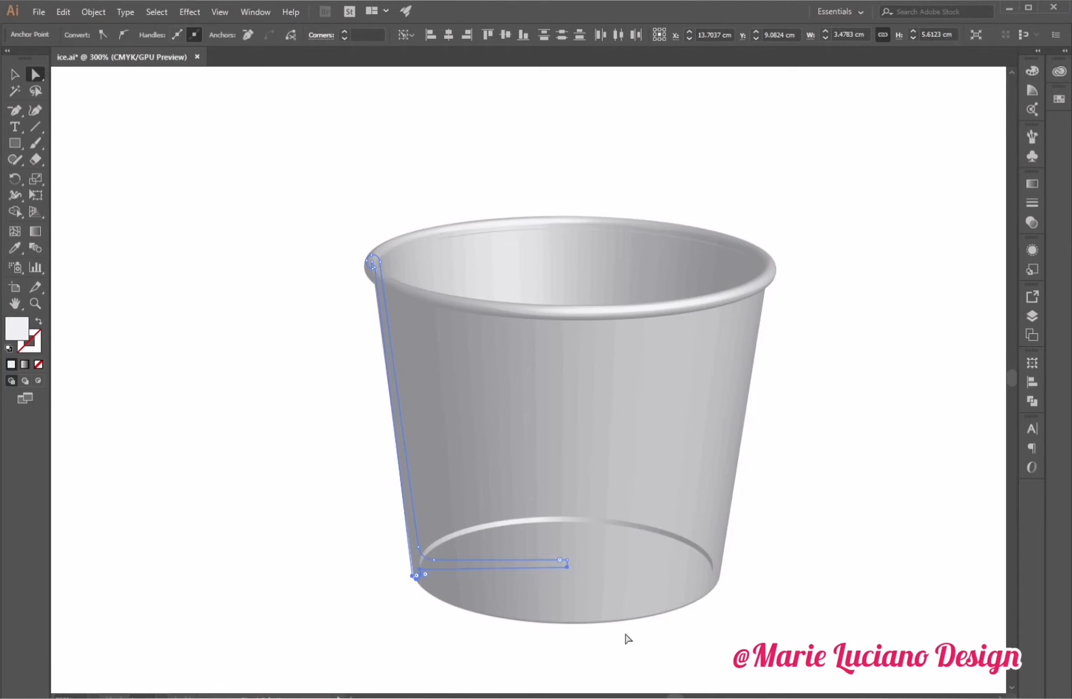
{"action": "key", "text": "Down"}
{"action": "key", "text": "Down"}
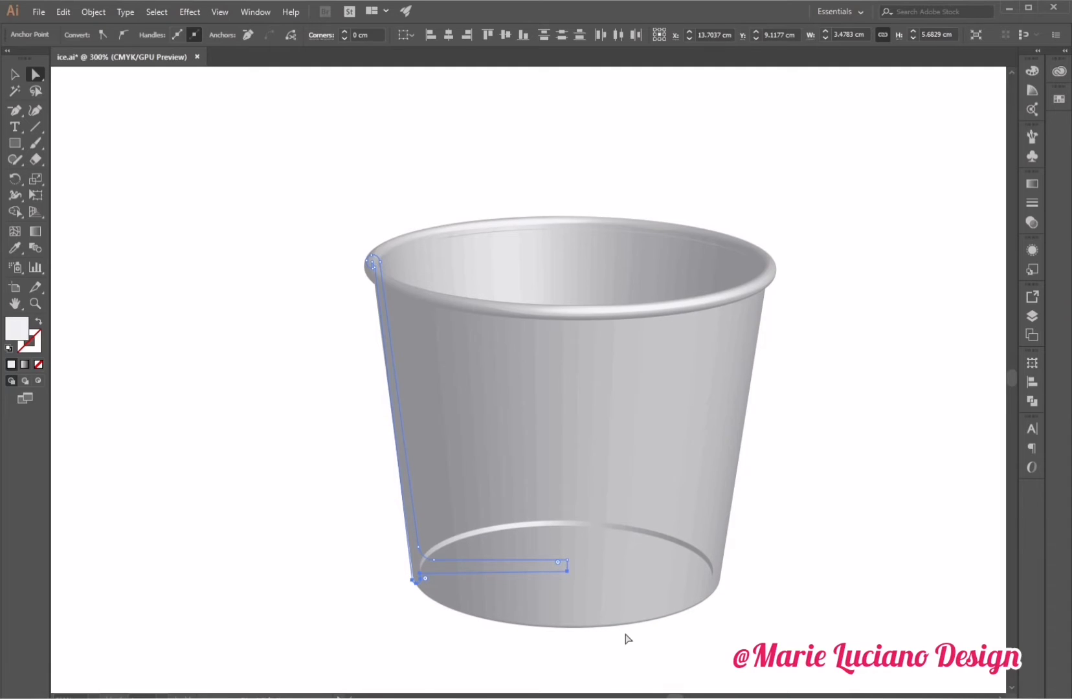
{"action": "left_click", "coordinate": [463, 617]}
{"action": "left_click", "coordinate": [420, 573]}
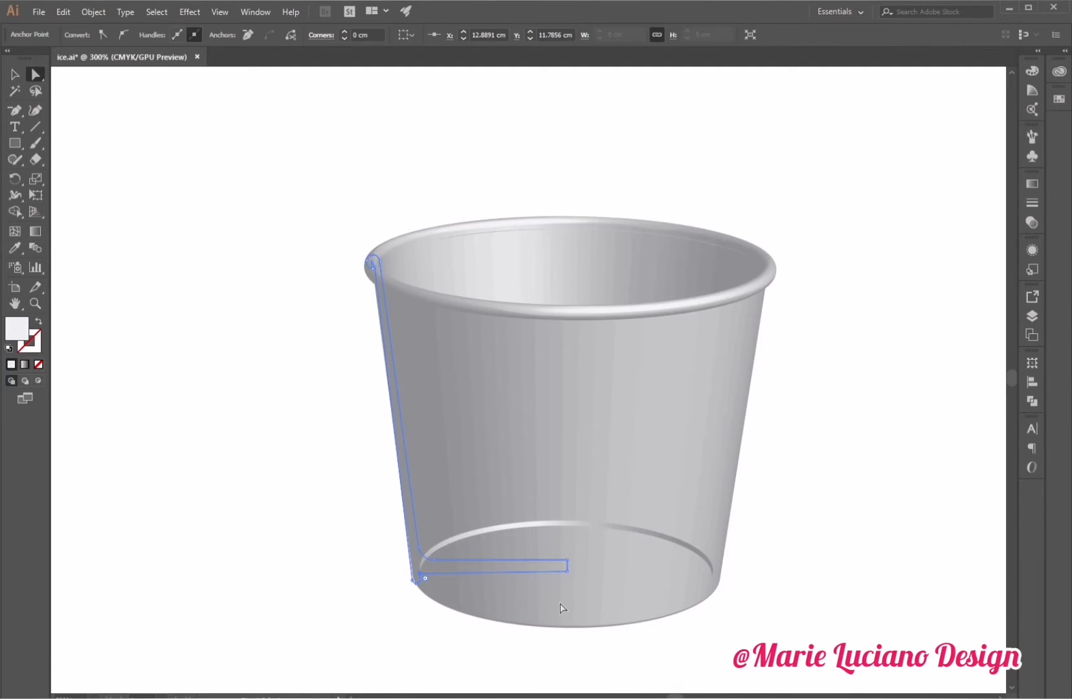
{"action": "key", "text": "Up"}
{"action": "key", "text": "Up"}
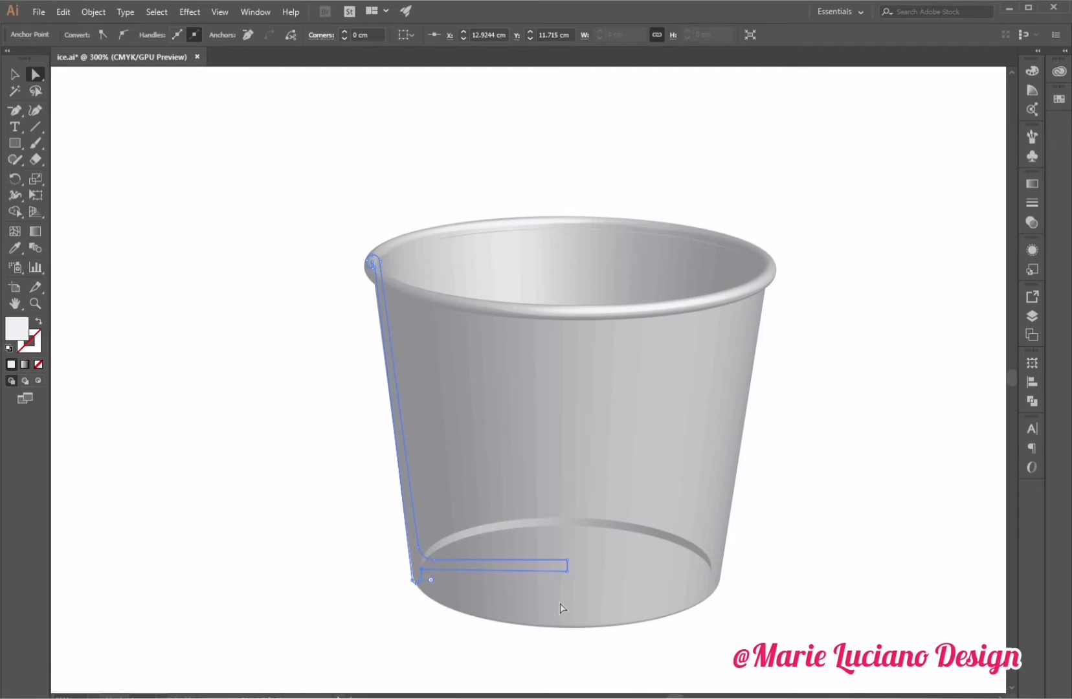
{"action": "key", "text": "Down"}
{"action": "key", "text": "Down"}
{"action": "key", "text": "Down"}
{"action": "key", "text": "Down"}
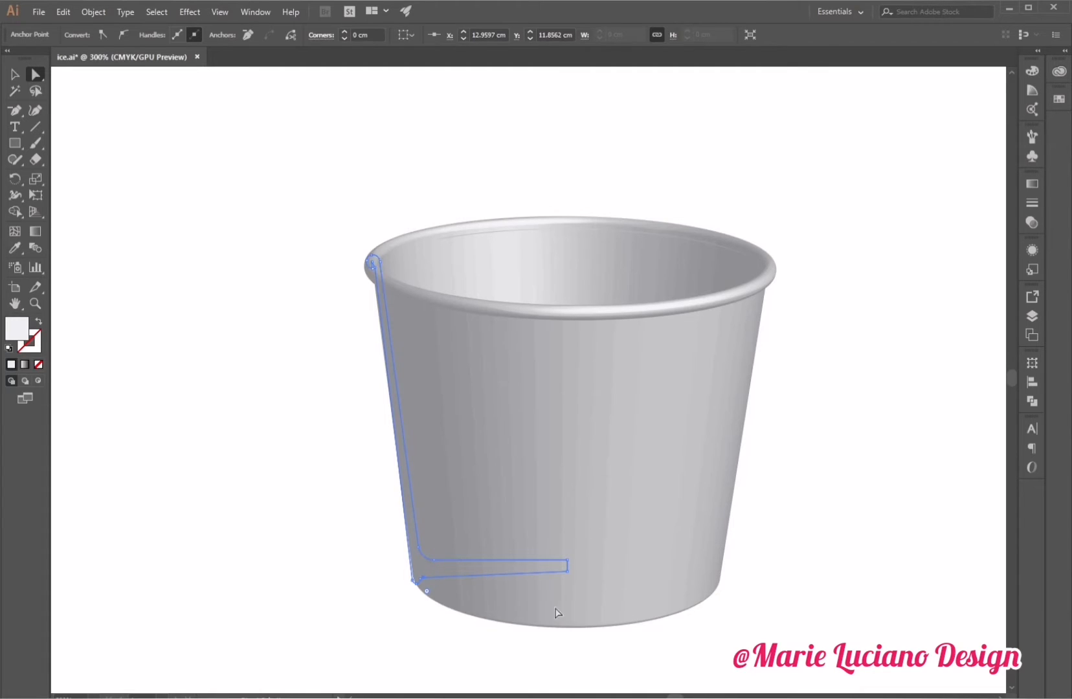
{"action": "left_click", "coordinate": [399, 623]}
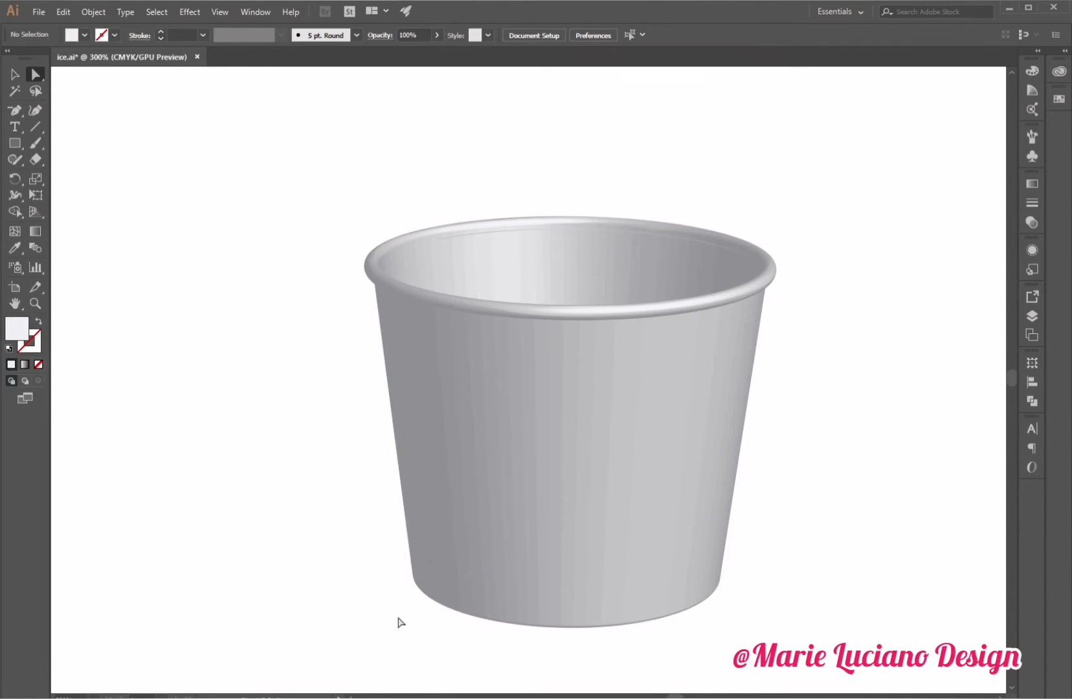
Nudge the rim's top anchor point rightward and reshape its handle to refine the cup's lip.
{"action": "left_click_drag", "start_coordinate": [312, 219], "coordinate": [382, 319]}
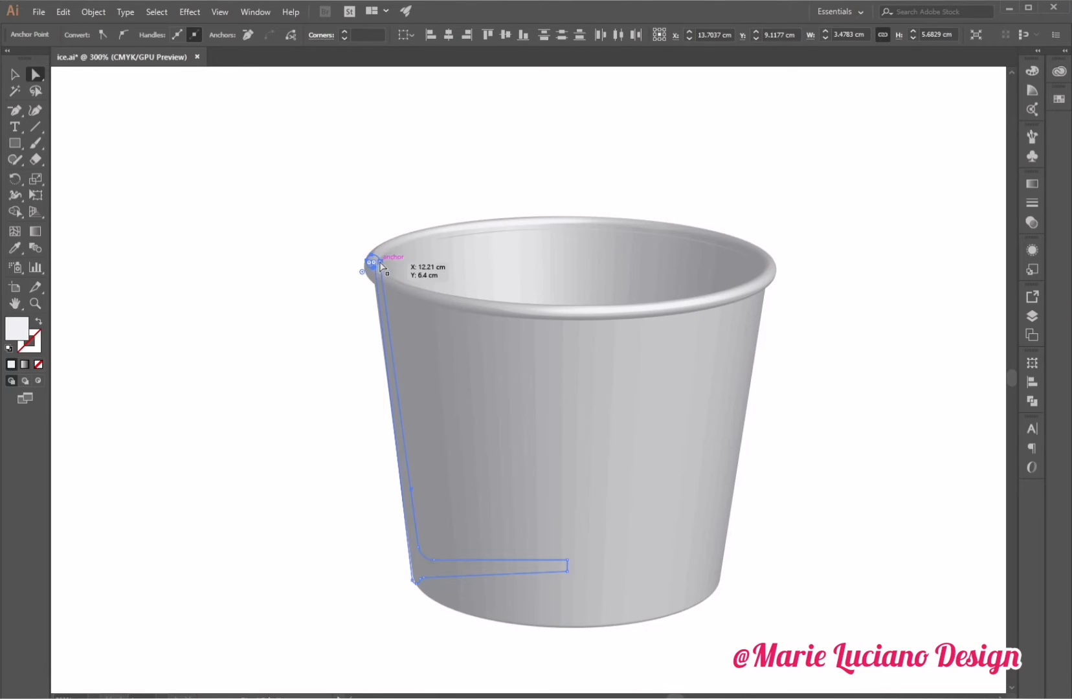
{"action": "left_click", "coordinate": [380, 265]}
{"action": "key", "text": "Right"}
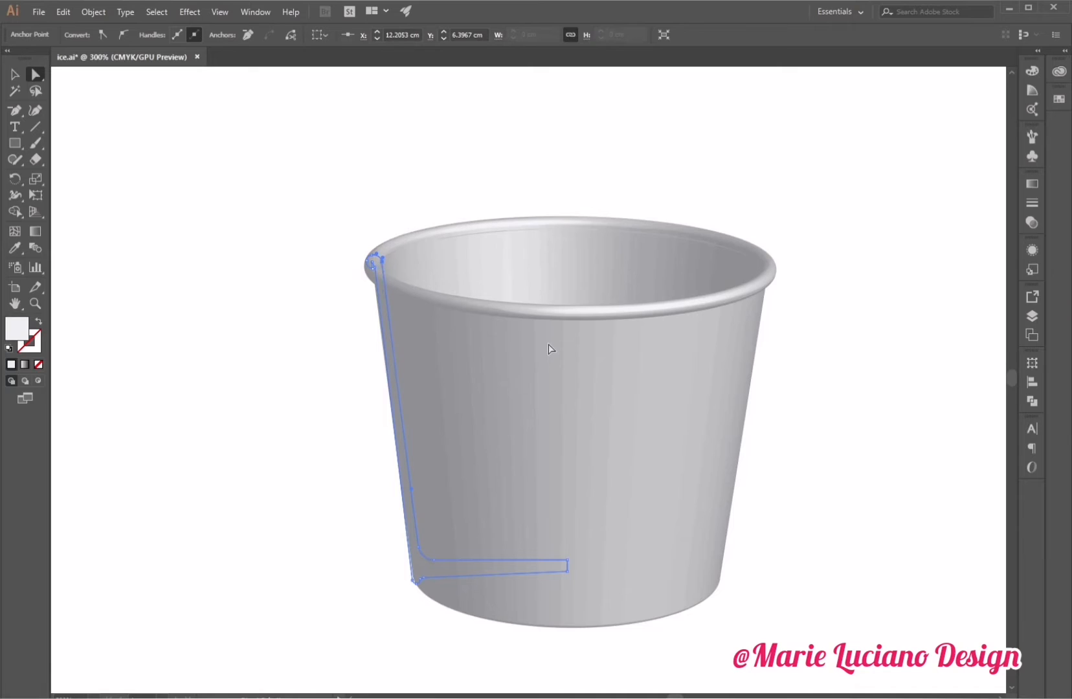
{"action": "key", "text": "Right"}
{"action": "left_click_drag", "start_coordinate": [384, 259], "coordinate": [371, 253]}
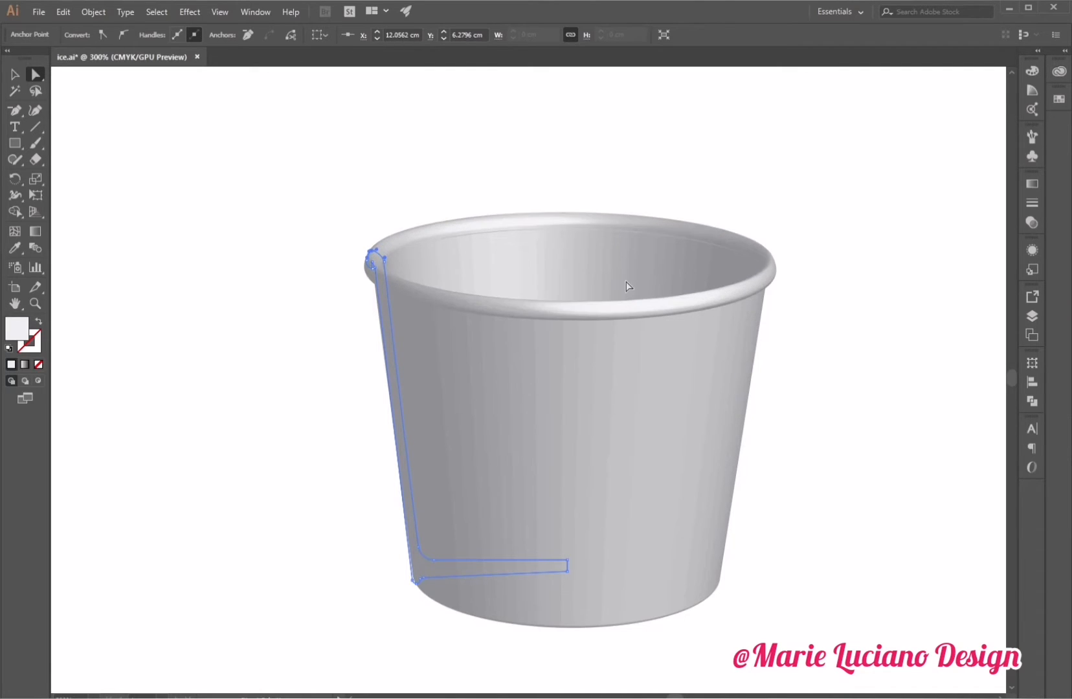
{"action": "left_click", "coordinate": [263, 352]}
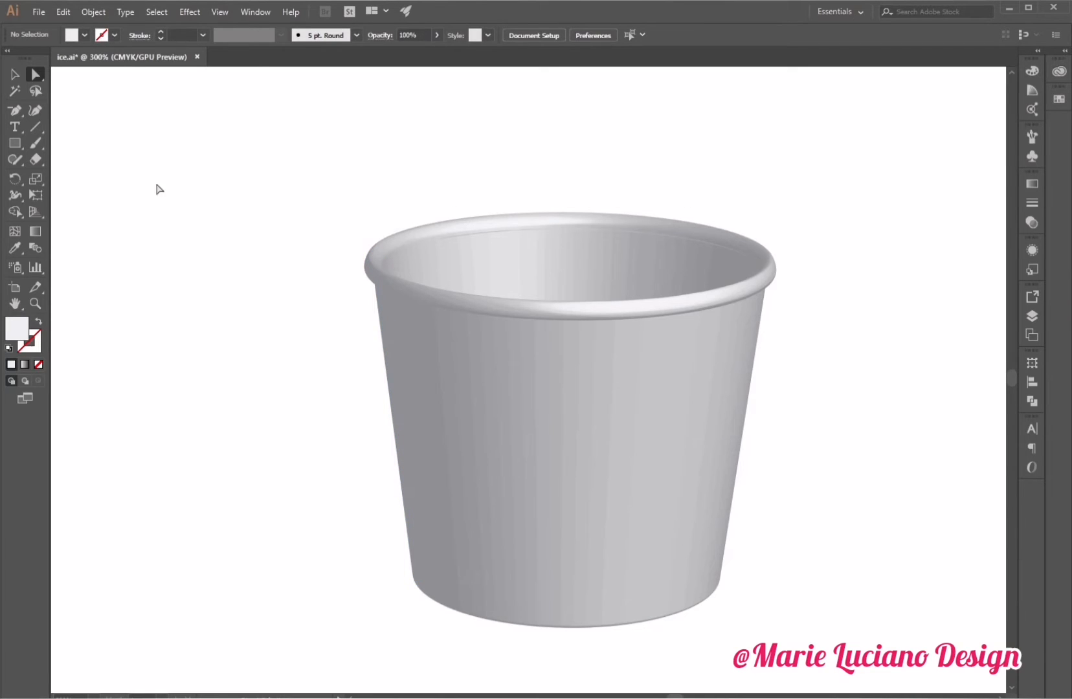
{"action": "left_click", "coordinate": [13, 75]}
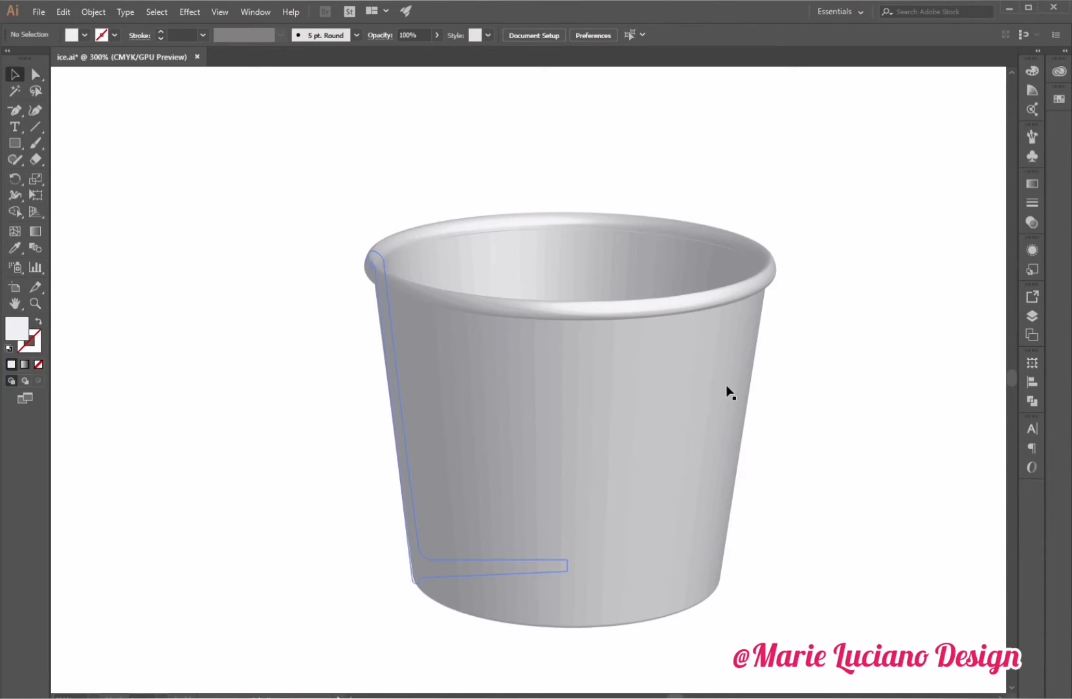
{"action": "left_click_drag", "start_coordinate": [814, 380], "coordinate": [776, 374]}
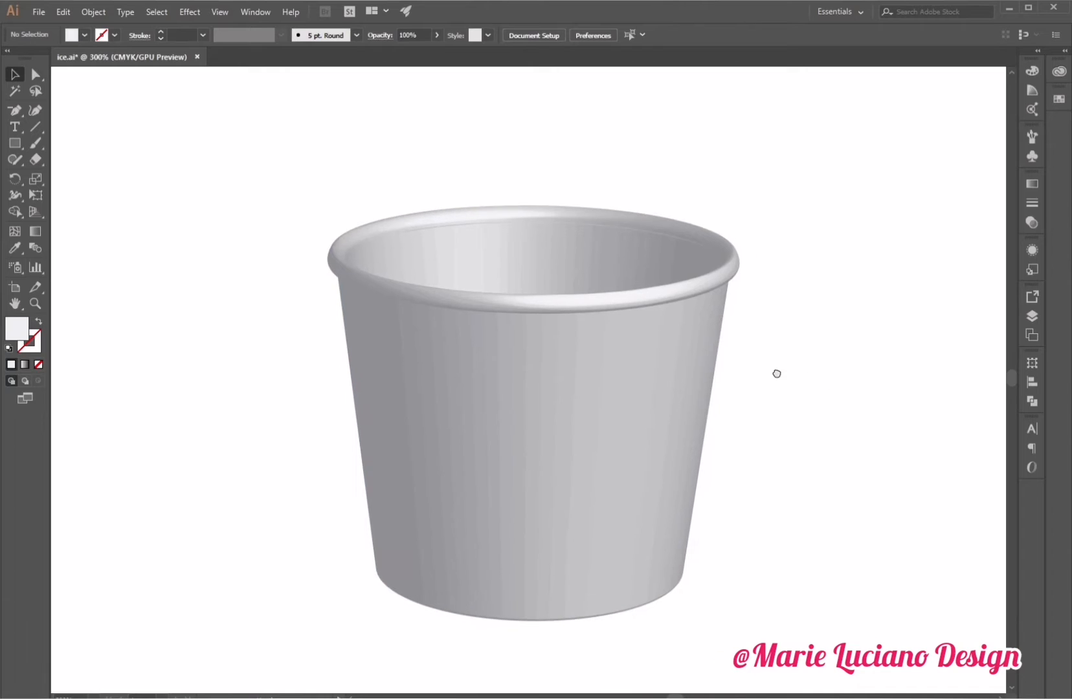
{"action": "left_click", "coordinate": [651, 430]}
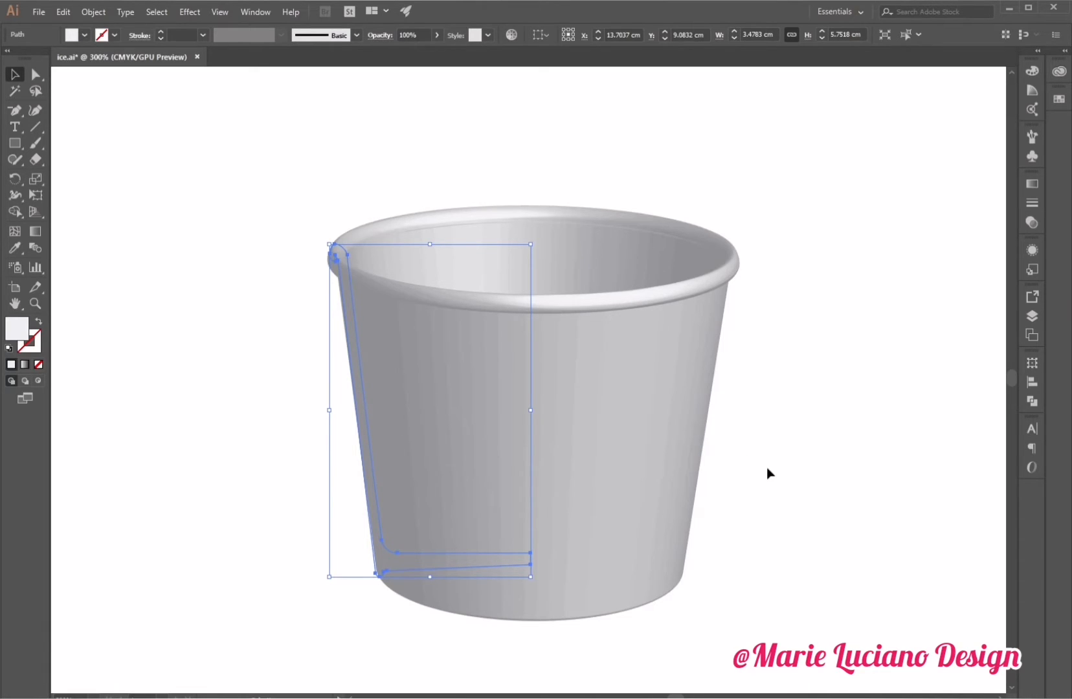
{"action": "key", "text": "Delete"}
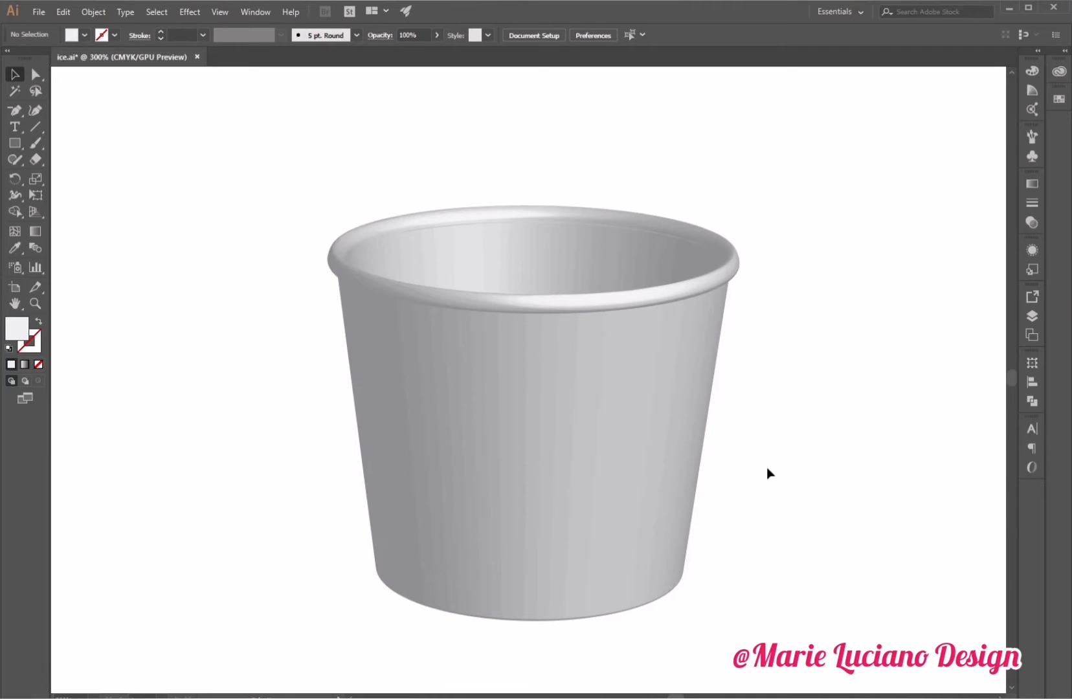
{"action": "key", "text": "ctrl+z"}
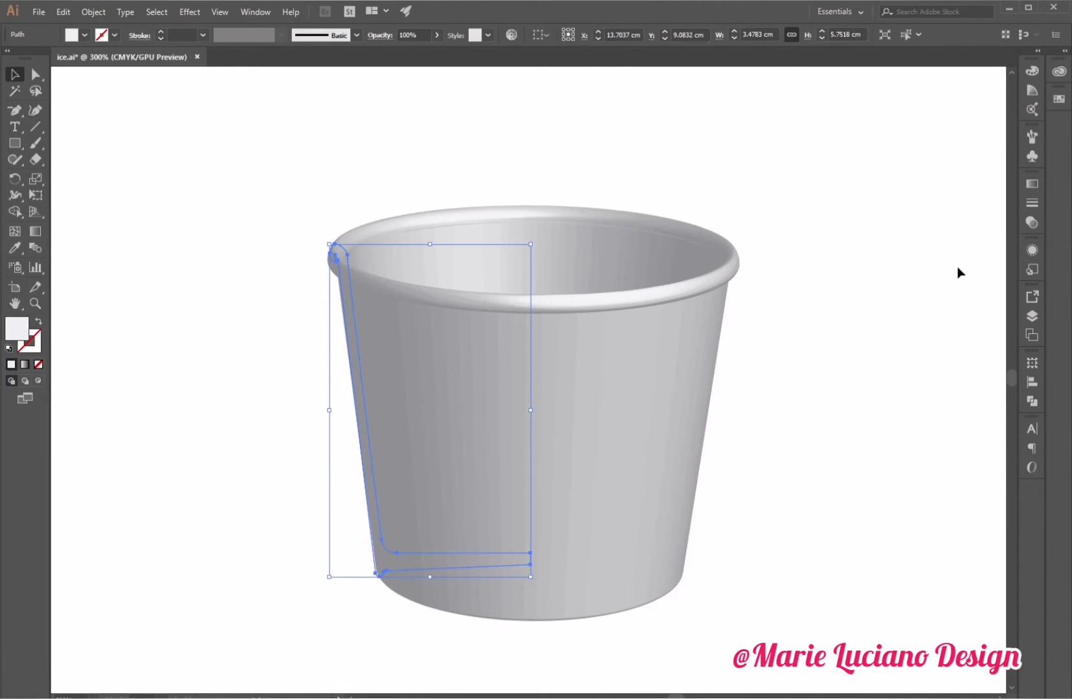
Open the Appearance panel and toggle the 3D Revolve effect's visibility off and back on.
{"action": "left_click", "coordinate": [1030, 251]}
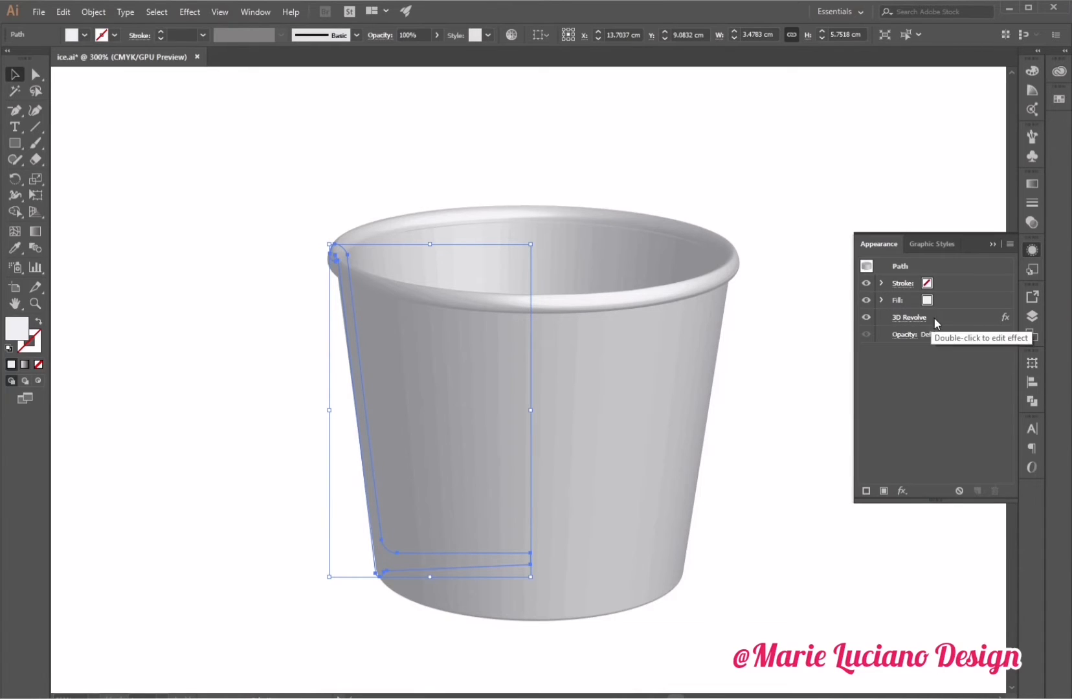
{"action": "left_click", "coordinate": [865, 318]}
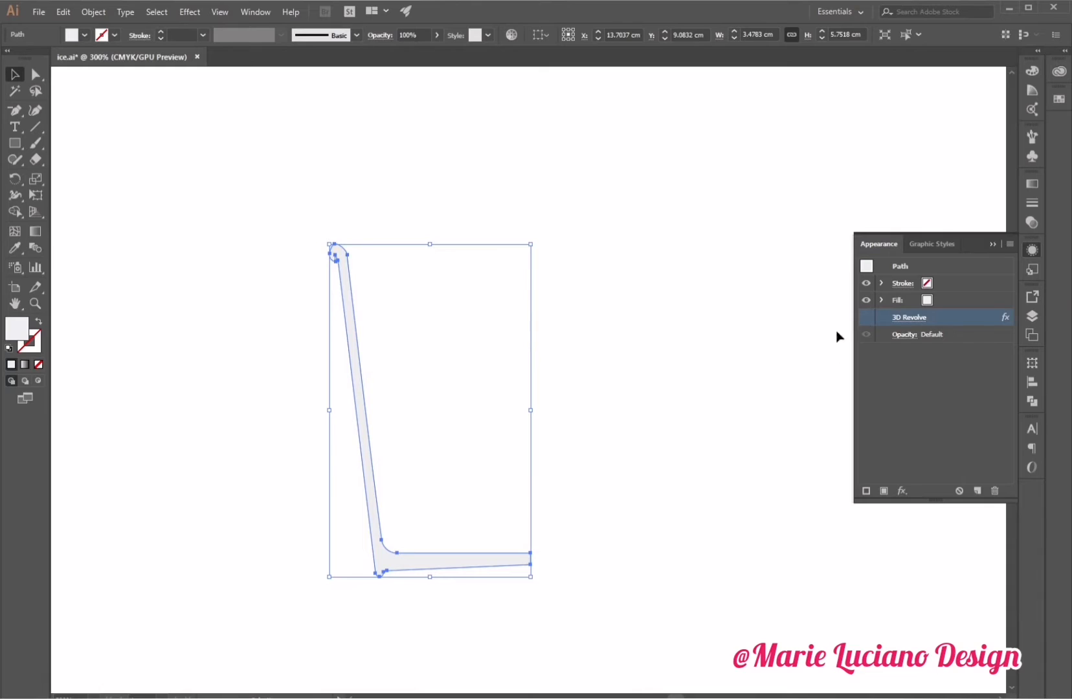
{"action": "left_click", "coordinate": [868, 316]}
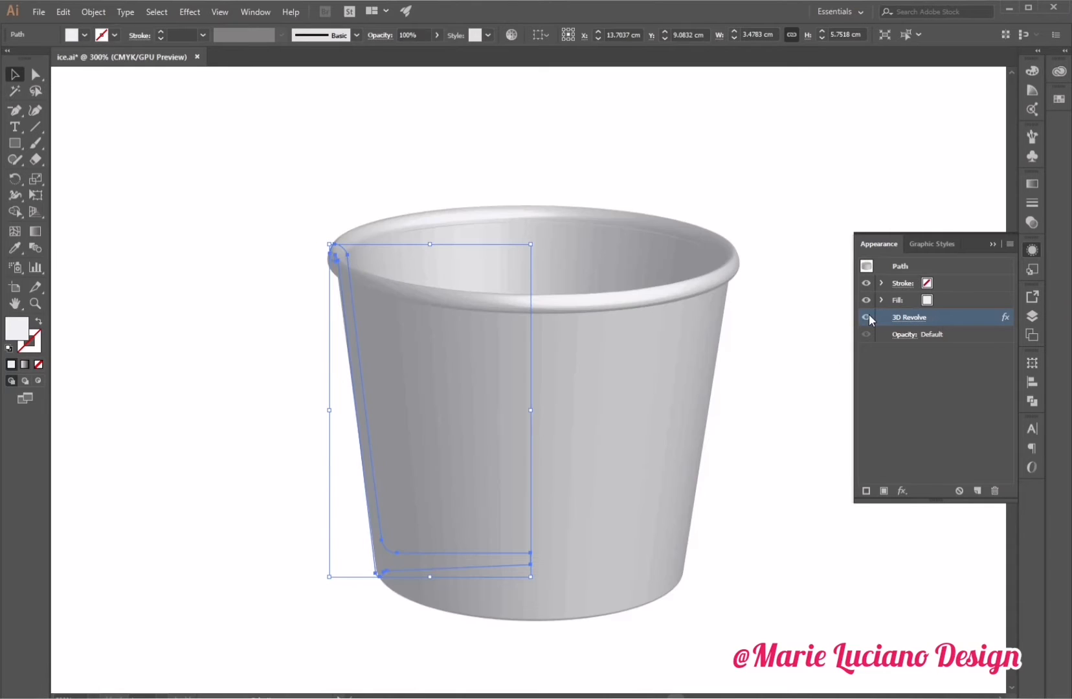
Hide the 3D Revolve effect and change the cup profile's fill to magenta pink.
{"action": "left_click", "coordinate": [867, 315]}
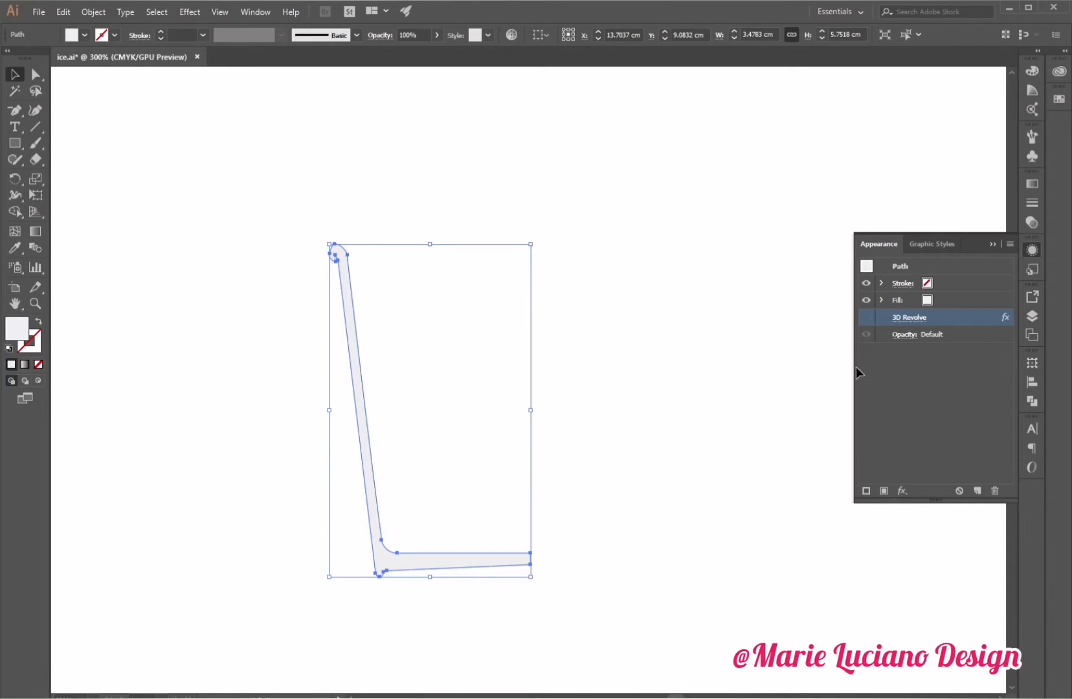
{"action": "left_click", "coordinate": [926, 302]}
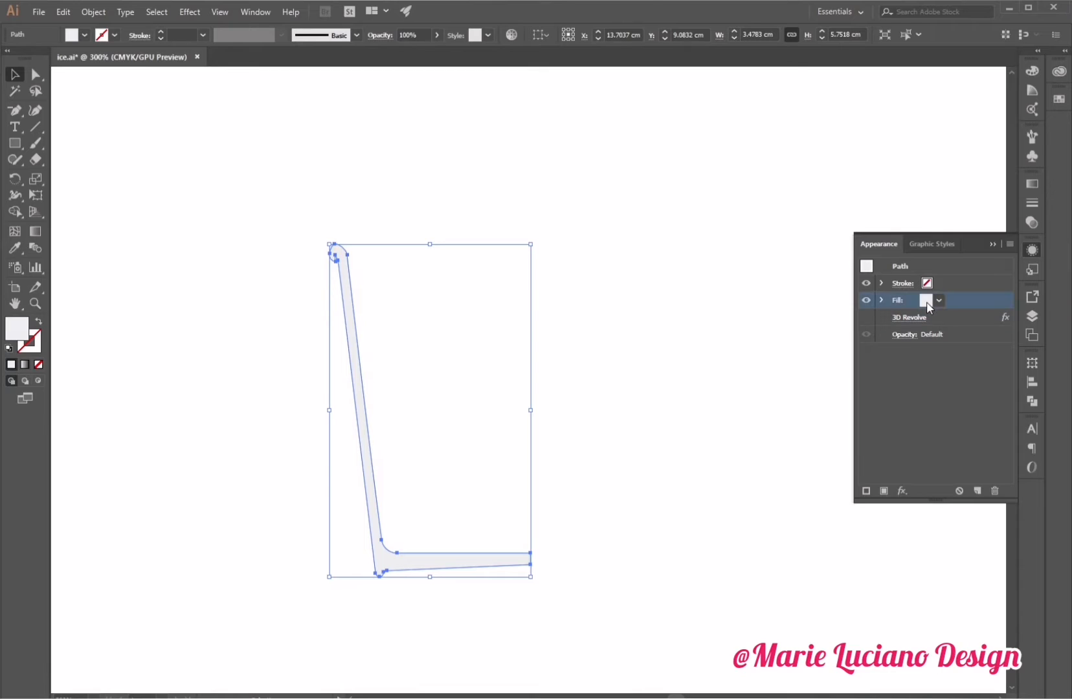
{"action": "left_click", "coordinate": [938, 301]}
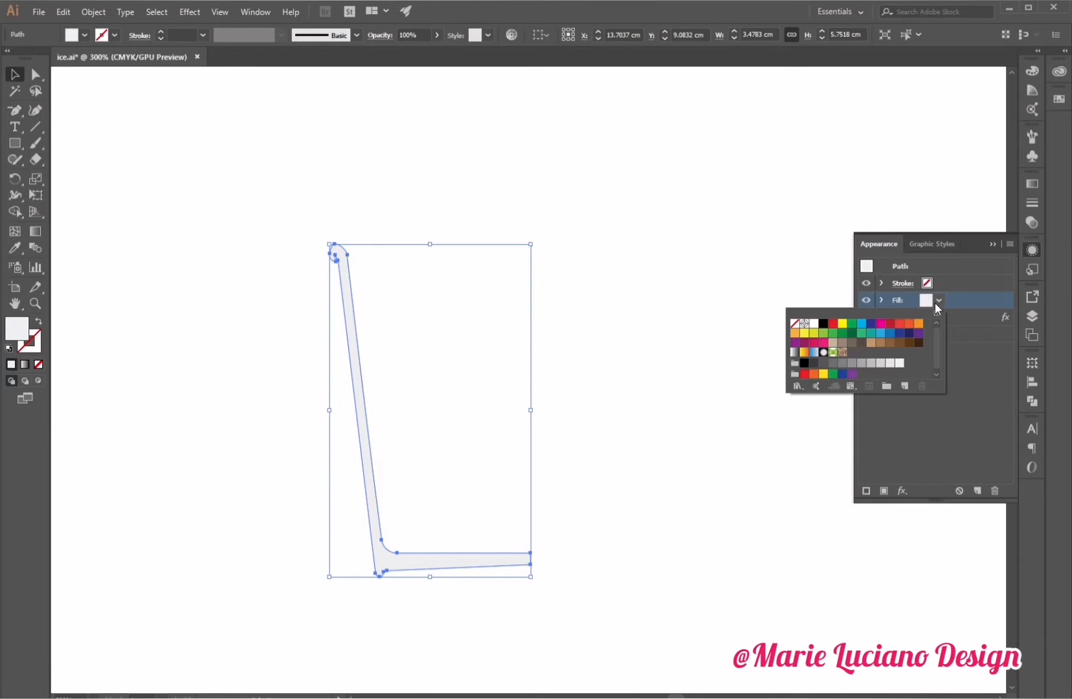
{"action": "left_click", "coordinate": [881, 323]}
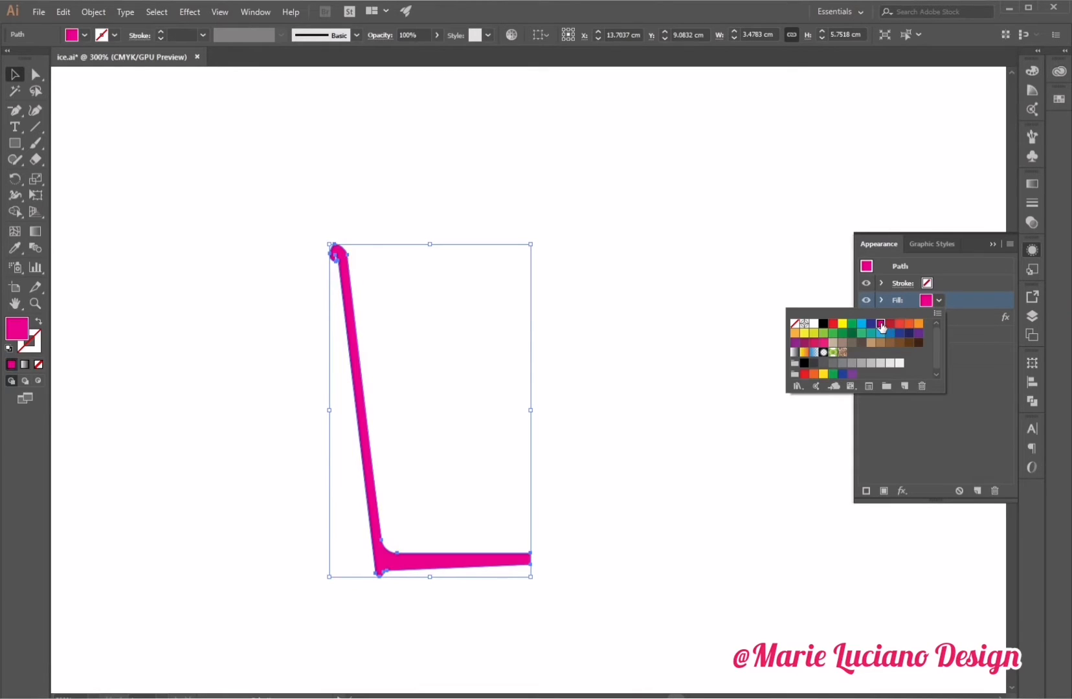
{"action": "left_click", "coordinate": [989, 245]}
{"action": "left_click", "coordinate": [706, 361]}
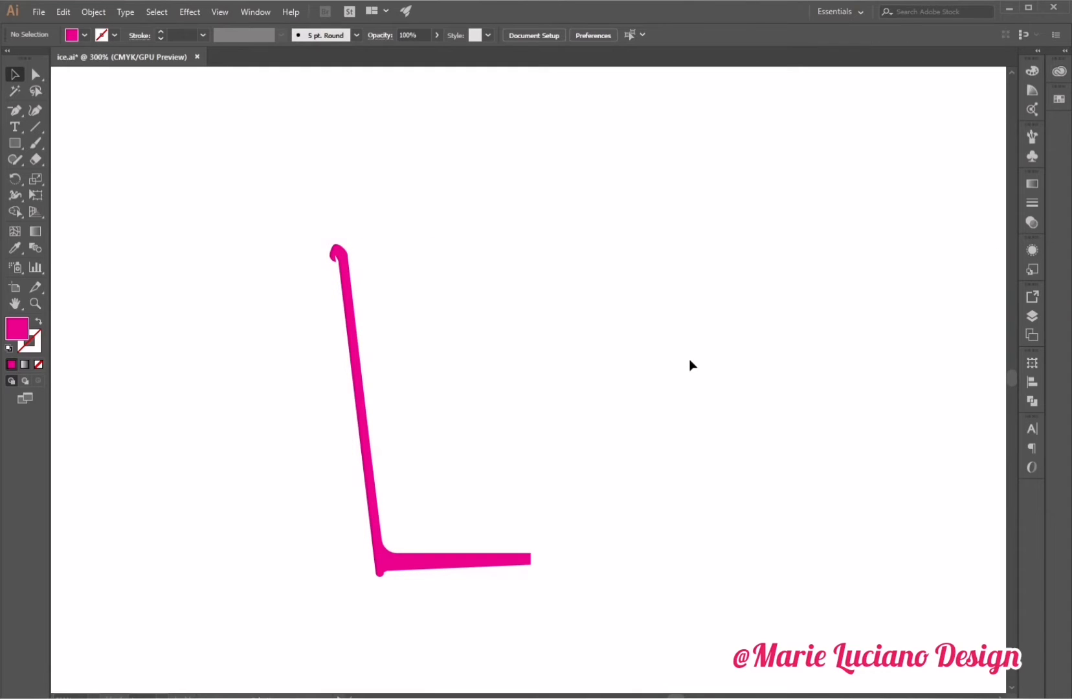
Zoom in on the curled rim and move the lip's top anchor point slightly upward.
{"action": "left_click", "coordinate": [35, 74]}
{"action": "left_click", "coordinate": [333, 248]}
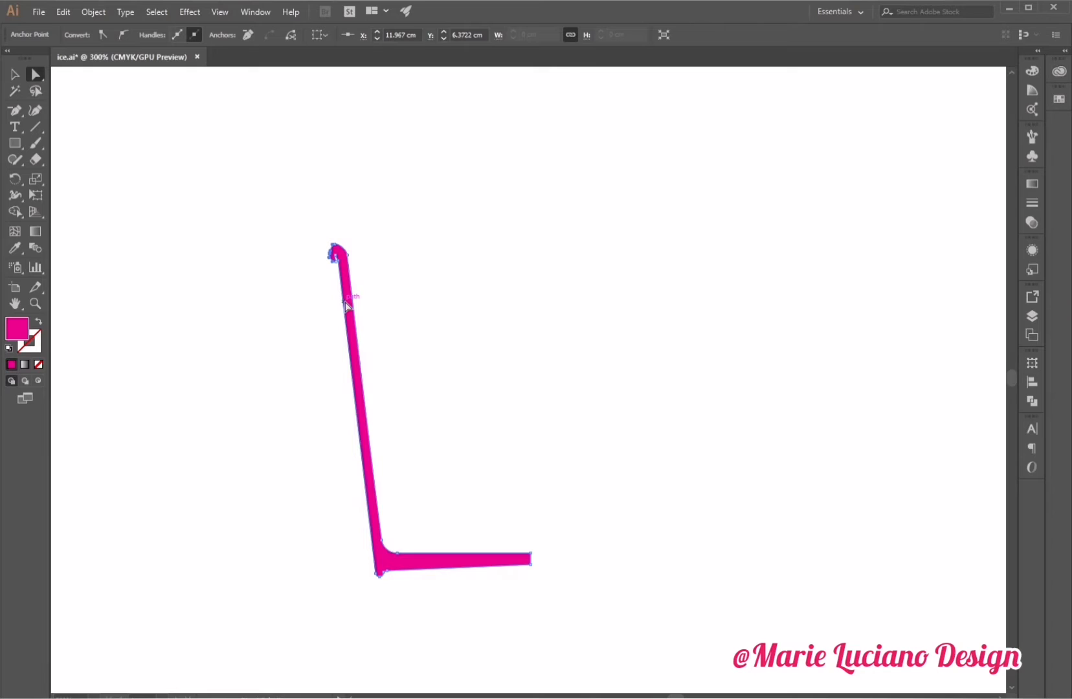
{"action": "left_click", "coordinate": [390, 314]}
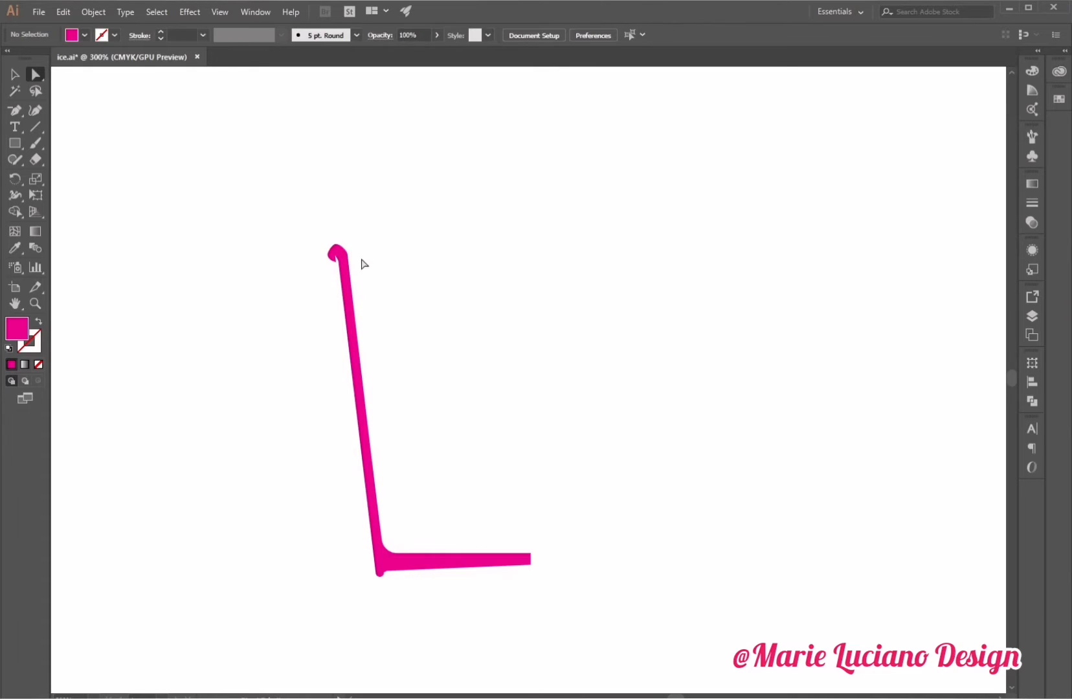
{"action": "left_click", "coordinate": [35, 303]}
{"action": "left_click", "coordinate": [367, 237]}
{"action": "left_click", "coordinate": [514, 414]}
{"action": "left_click", "coordinate": [35, 74]}
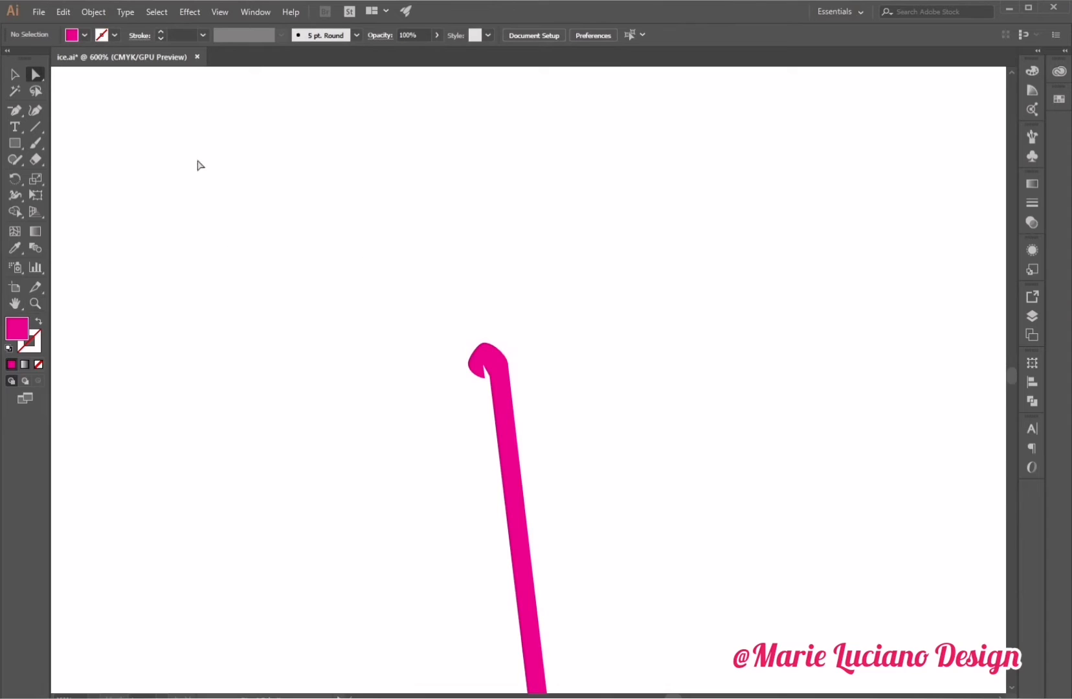
{"action": "left_click_drag", "start_coordinate": [500, 378], "coordinate": [467, 356]}
{"action": "left_click", "coordinate": [547, 363]}
{"action": "left_click", "coordinate": [499, 350]}
{"action": "left_click", "coordinate": [527, 355]}
{"action": "left_click", "coordinate": [509, 366]}
{"action": "left_click", "coordinate": [508, 365]}
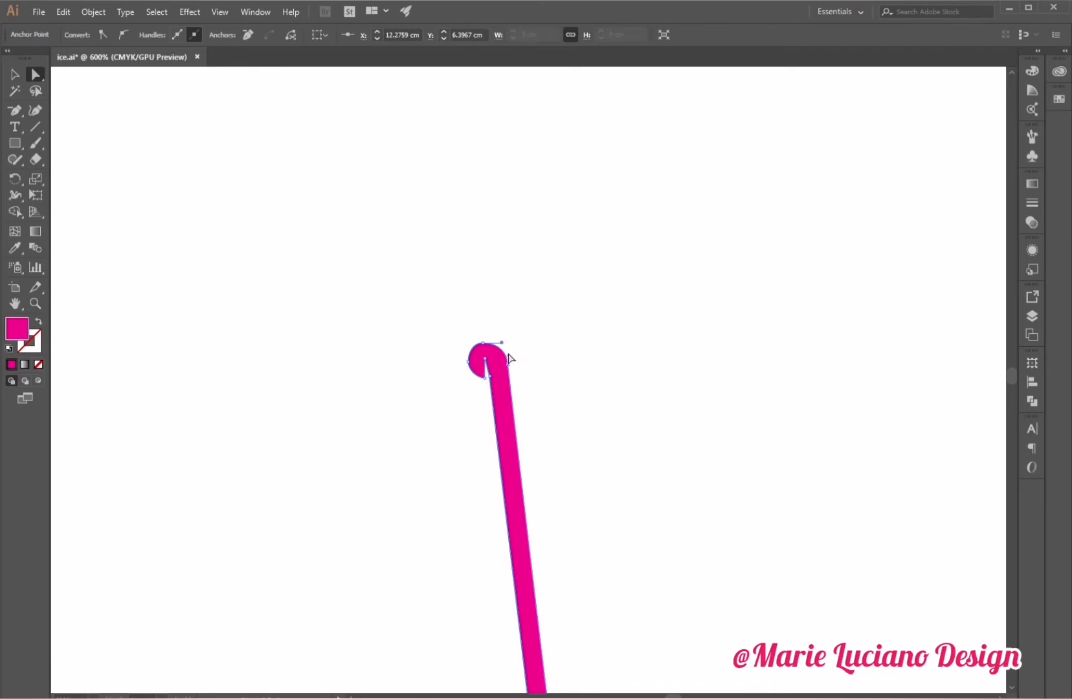
{"action": "left_click_drag", "start_coordinate": [508, 356], "coordinate": [503, 343]}
{"action": "left_click", "coordinate": [536, 356]}
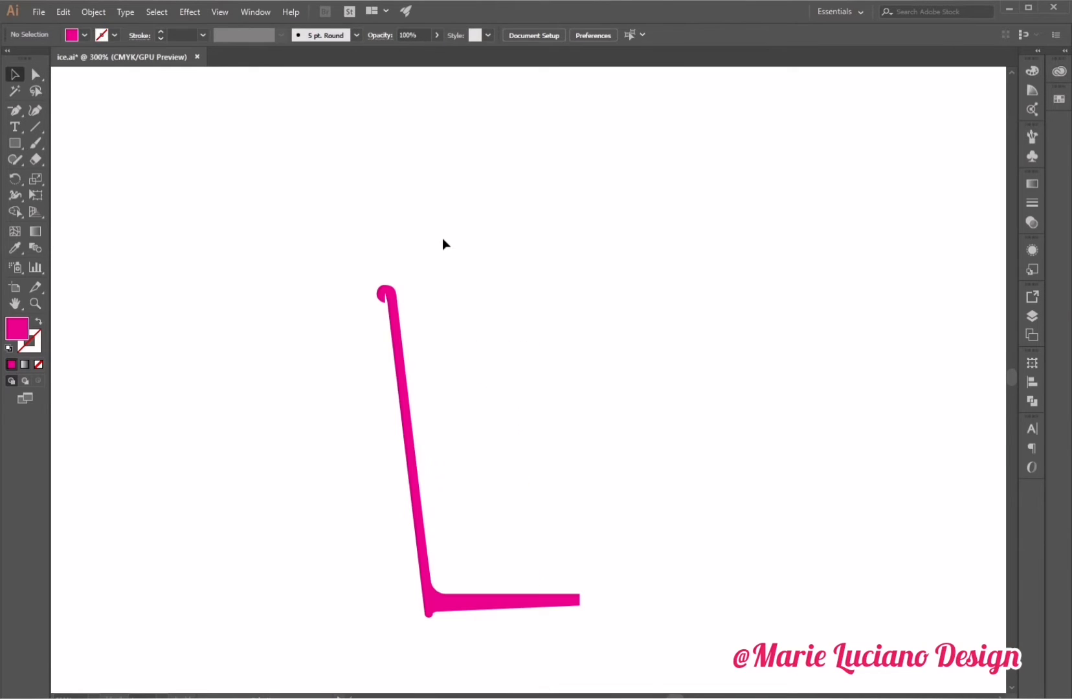
Pick a darker magenta fill and draw a thin rectangle about 3.5 cm wide across the cup's top.
{"action": "left_click", "coordinate": [15, 144]}
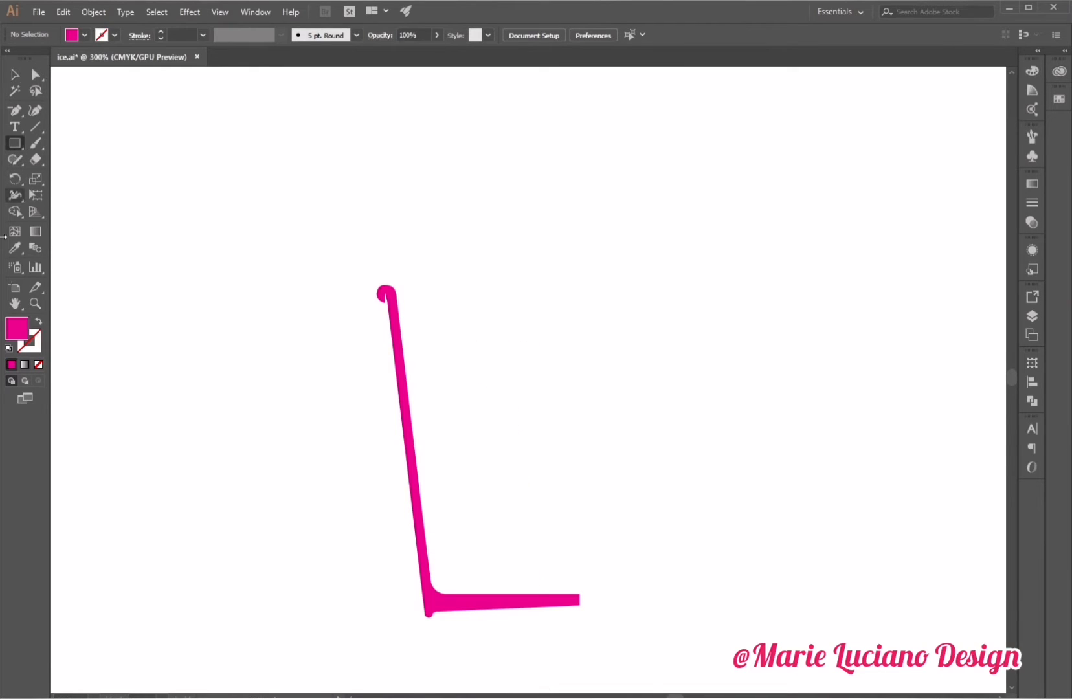
{"action": "double_click", "coordinate": [17, 330]}
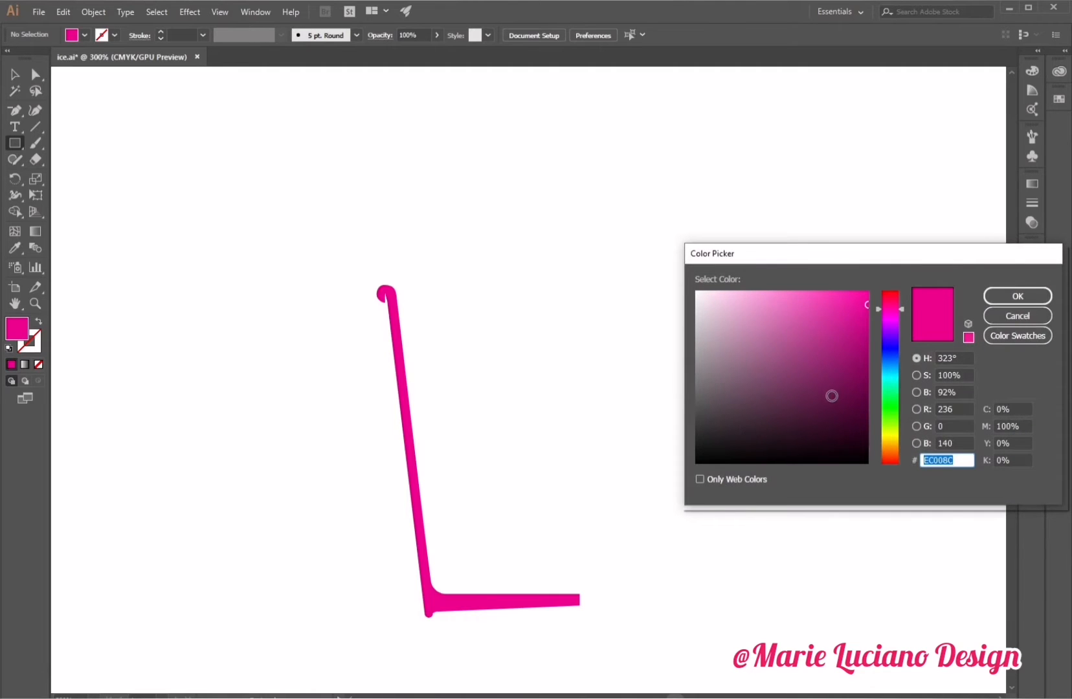
{"action": "left_click", "coordinate": [848, 368]}
{"action": "left_click", "coordinate": [1030, 302]}
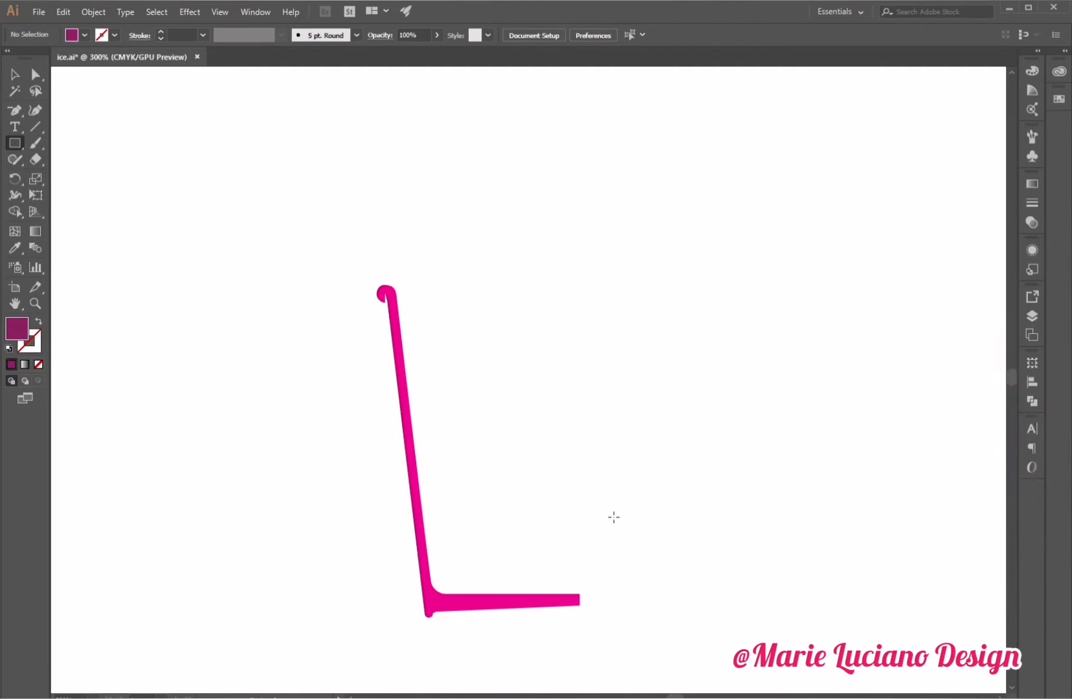
{"action": "mouse_move", "coordinate": [580, 604]}
{"action": "left_mouse_down"}
{"action": "mouse_move", "coordinate": [555, 578]}
{"action": "mouse_move", "coordinate": [412, 597]}
{"action": "mouse_move", "coordinate": [418, 579]}
{"action": "mouse_move", "coordinate": [401, 595]}
{"action": "mouse_move", "coordinate": [436, 279]}
{"action": "mouse_move", "coordinate": [433, 270]}
{"action": "mouse_move", "coordinate": [375, 261]}
{"action": "left_mouse_up"}
Reduce the thin rectangle's height by pulling its bottom edge upward.
{"action": "key", "text": "v"}
{"action": "left_click", "coordinate": [399, 268]}
{"action": "left_click", "coordinate": [401, 266]}
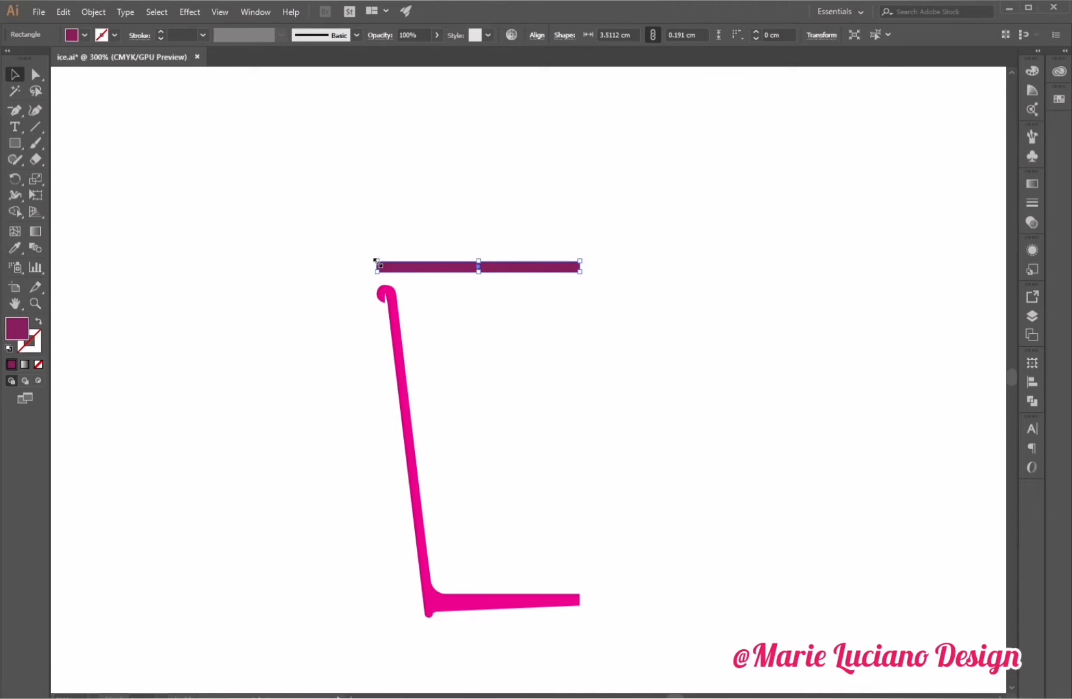
{"action": "left_click_drag", "start_coordinate": [479, 272], "coordinate": [480, 266]}
{"action": "left_click", "coordinate": [481, 290]}
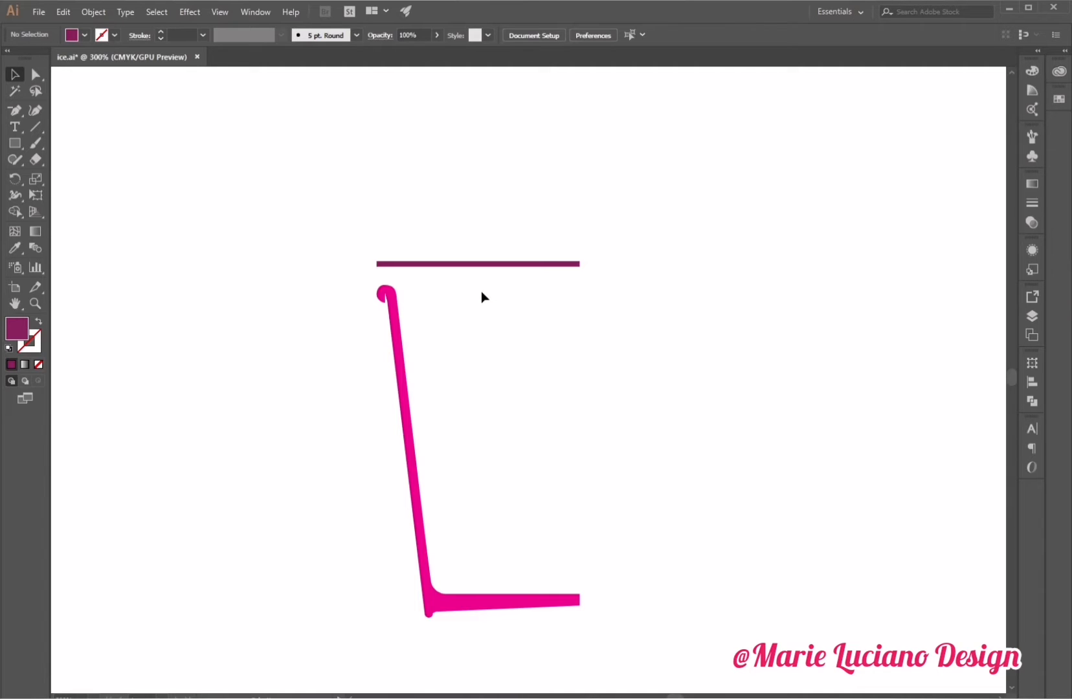
Move the thin bar slightly down and extend its left end a little.
{"action": "key", "text": "z"}
{"action": "left_click", "coordinate": [470, 284]}
{"action": "left_click", "coordinate": [470, 285]}
{"action": "left_click", "coordinate": [14, 74]}
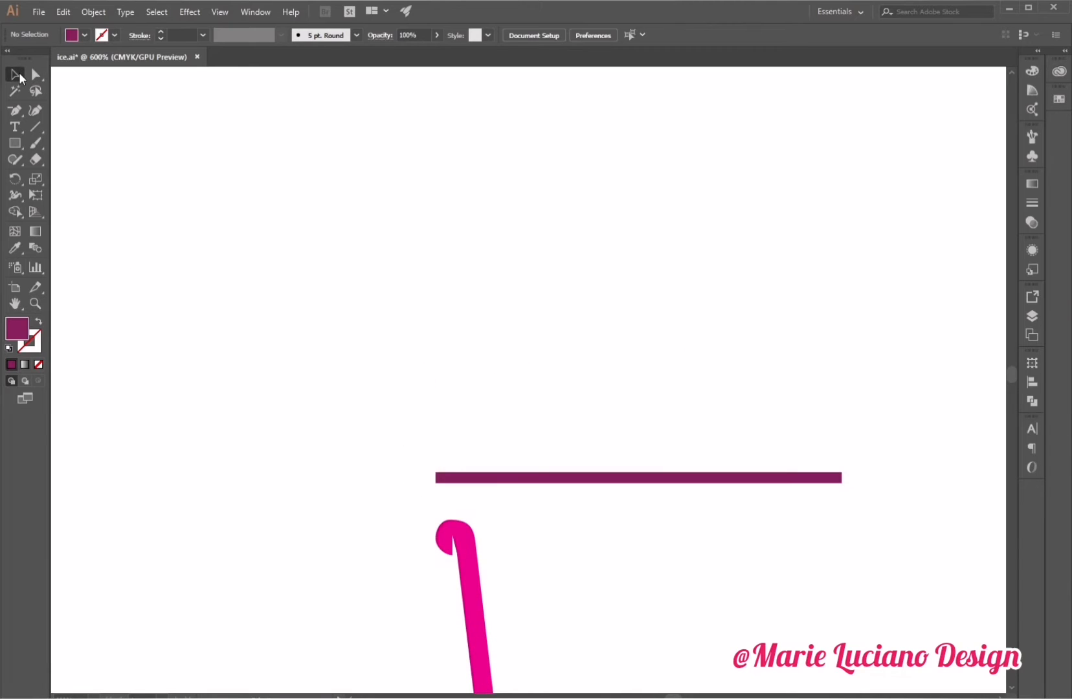
{"action": "left_click", "coordinate": [453, 478]}
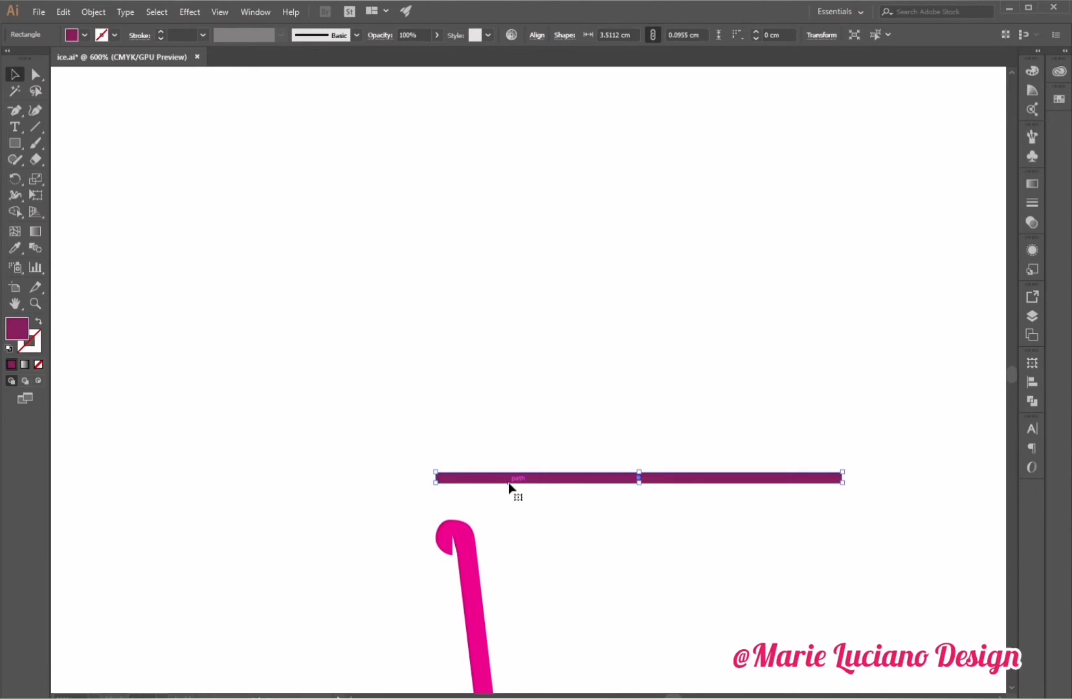
{"action": "mouse_move", "coordinate": [507, 482]}
{"action": "left_mouse_down"}
{"action": "mouse_move", "coordinate": [517, 544]}
{"action": "mouse_move", "coordinate": [519, 501]}
{"action": "mouse_move", "coordinate": [510, 497]}
{"action": "left_mouse_up"}
{"action": "left_click", "coordinate": [486, 431]}
{"action": "left_click", "coordinate": [433, 491]}
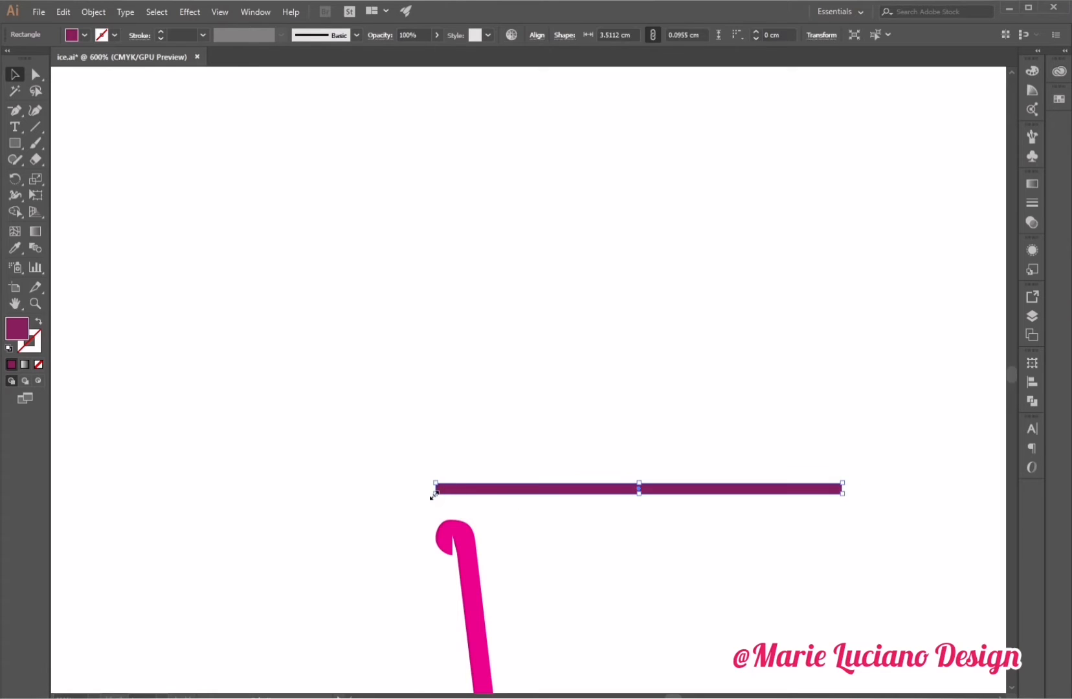
{"action": "left_click_drag", "start_coordinate": [433, 492], "coordinate": [432, 495]}
{"action": "left_click", "coordinate": [441, 467]}
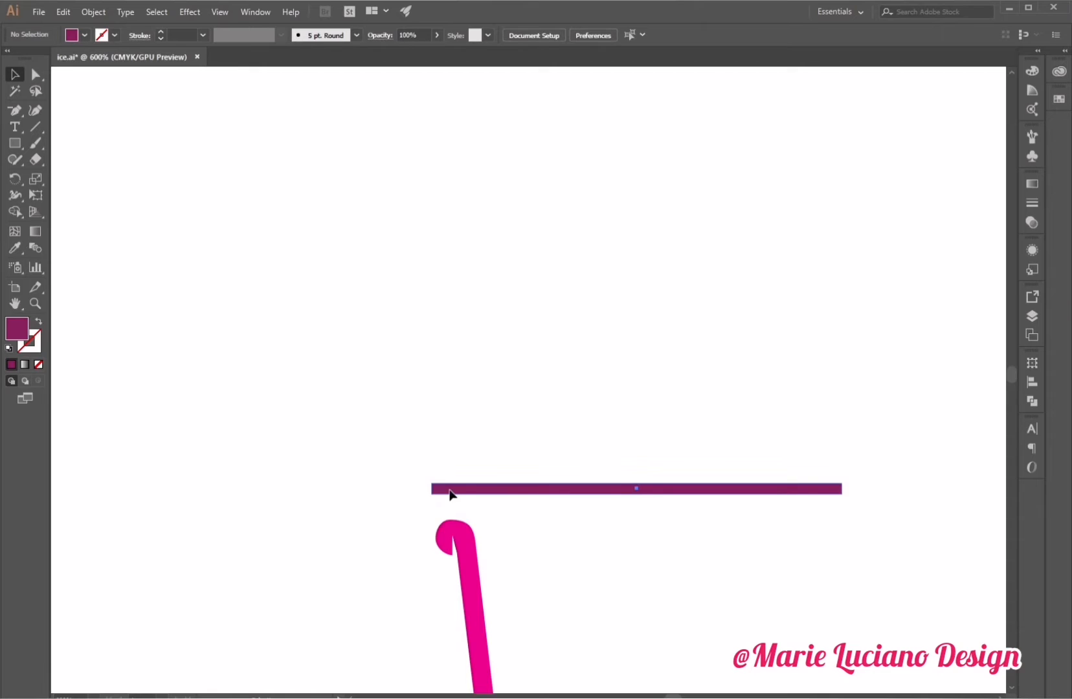
Duplicate the bar just above it and shrink the copy into a small upright tab at the left end.
{"action": "left_click_drag", "start_coordinate": [450, 495], "coordinate": [452, 481]}
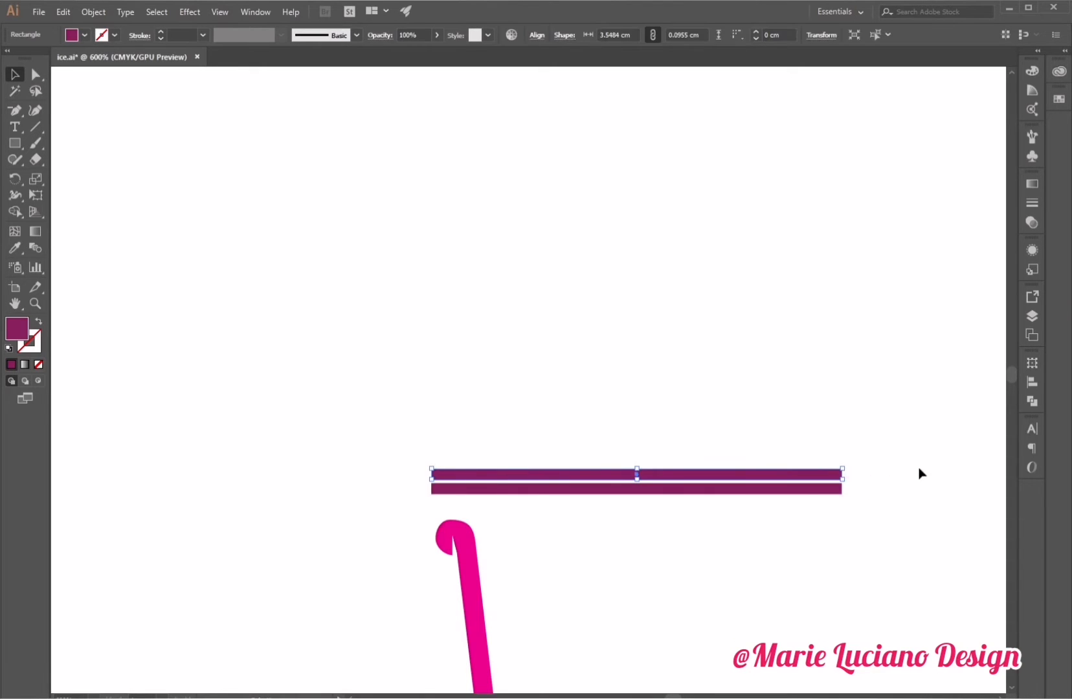
{"action": "left_click_drag", "start_coordinate": [842, 480], "coordinate": [437, 468]}
{"action": "left_click", "coordinate": [457, 461]}
{"action": "left_click", "coordinate": [441, 469]}
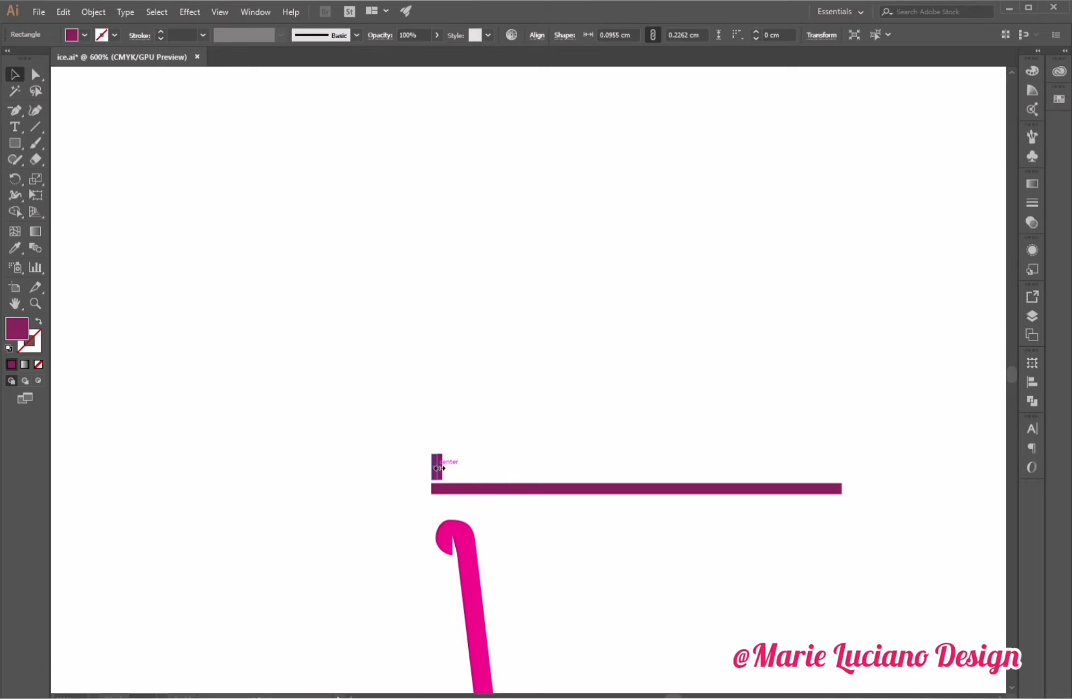
{"action": "left_click", "coordinate": [476, 473]}
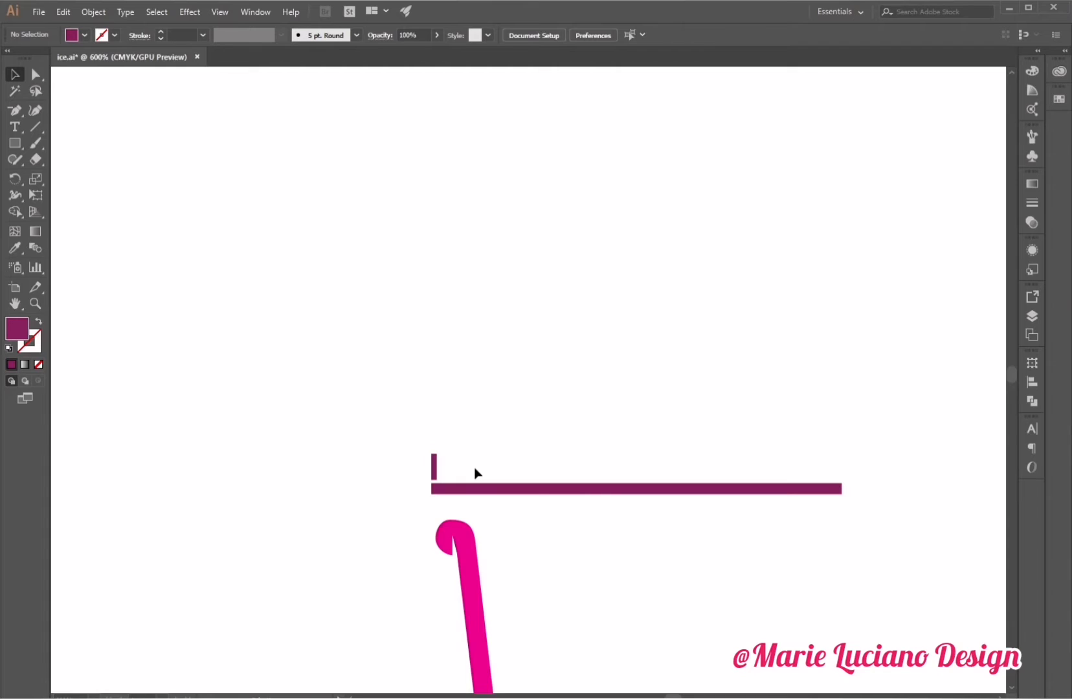
Taper the top of the small upright tab.
{"action": "left_click", "coordinate": [35, 75]}
{"action": "left_click_drag", "start_coordinate": [442, 482], "coordinate": [470, 480]}
{"action": "left_click", "coordinate": [36, 179]}
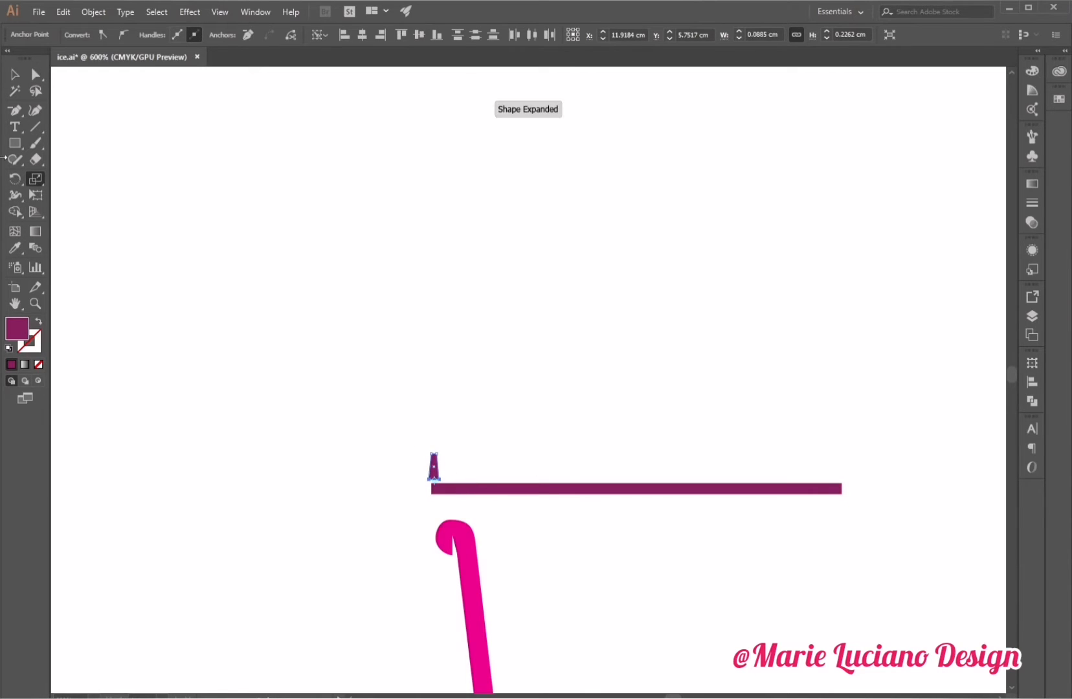
{"action": "key", "text": "v"}
{"action": "left_click", "coordinate": [443, 347]}
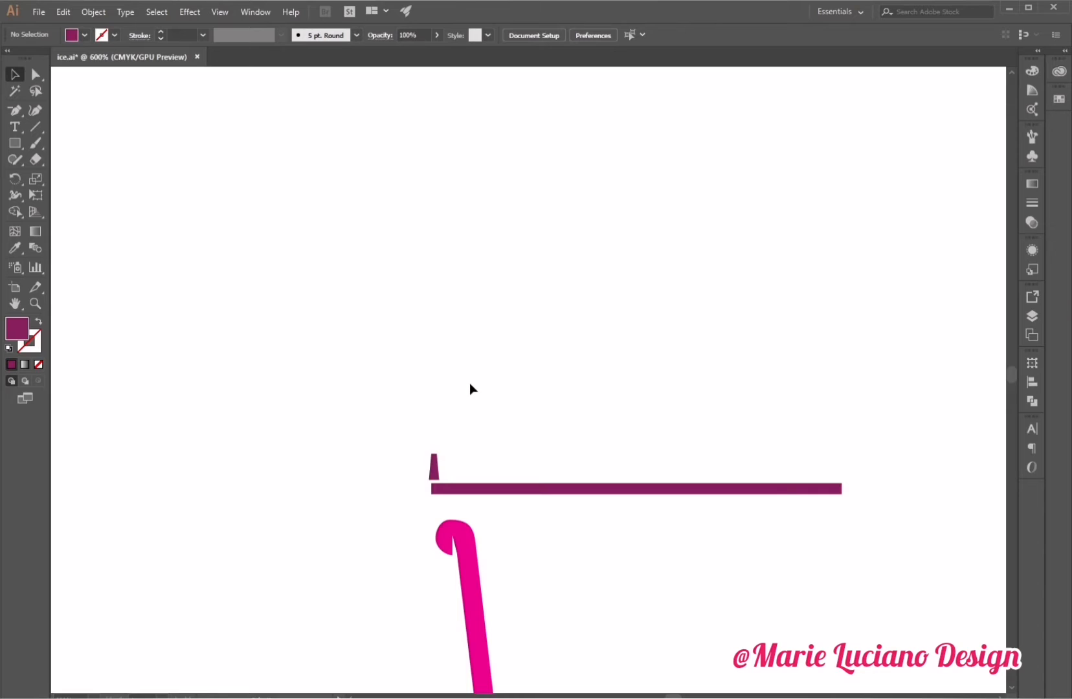
Lower the tab's top anchors and round its top corners.
{"action": "left_click", "coordinate": [35, 75]}
{"action": "left_click", "coordinate": [436, 462]}
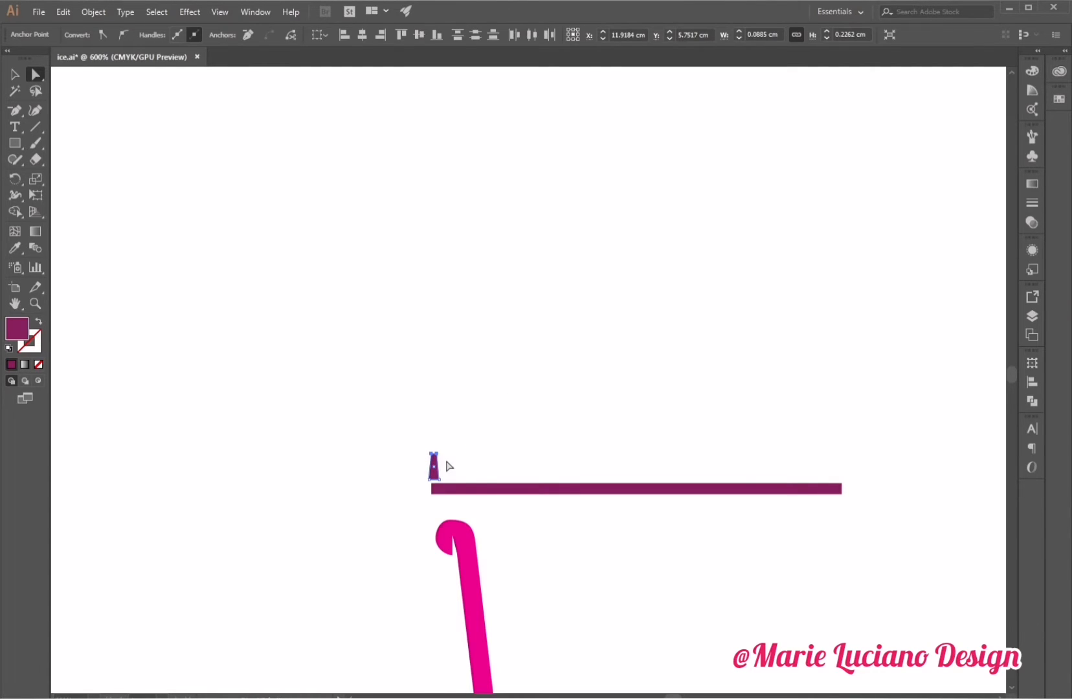
{"action": "key", "text": "Down"}
{"action": "key", "text": "Down"}
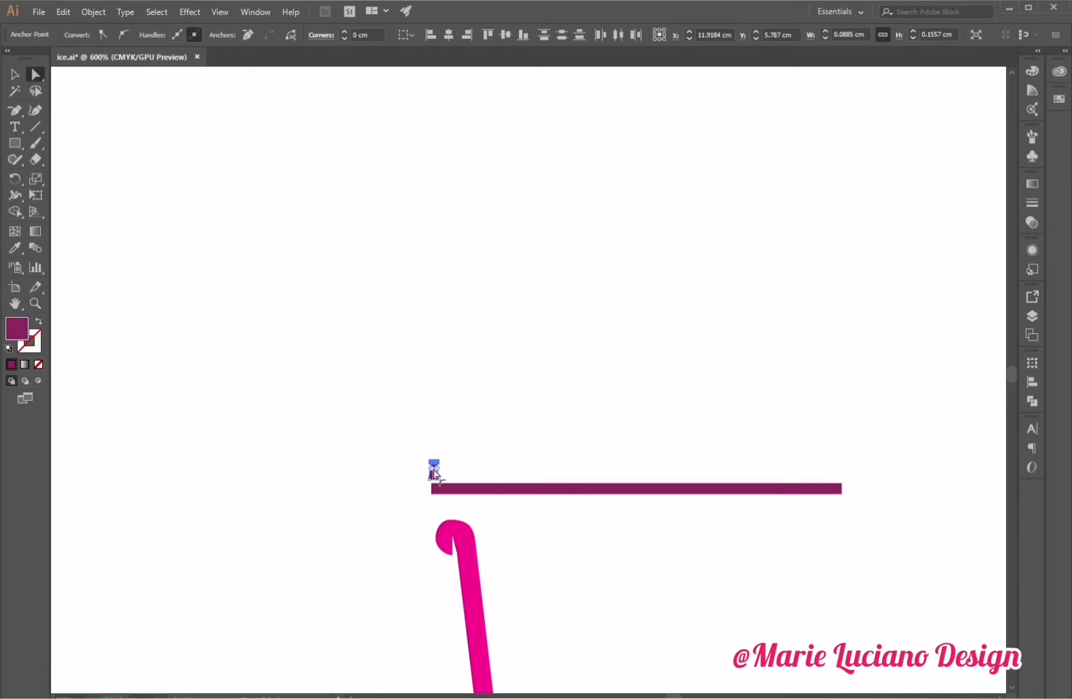
{"action": "left_click_drag", "start_coordinate": [433, 469], "coordinate": [444, 483]}
{"action": "left_click", "coordinate": [16, 71]}
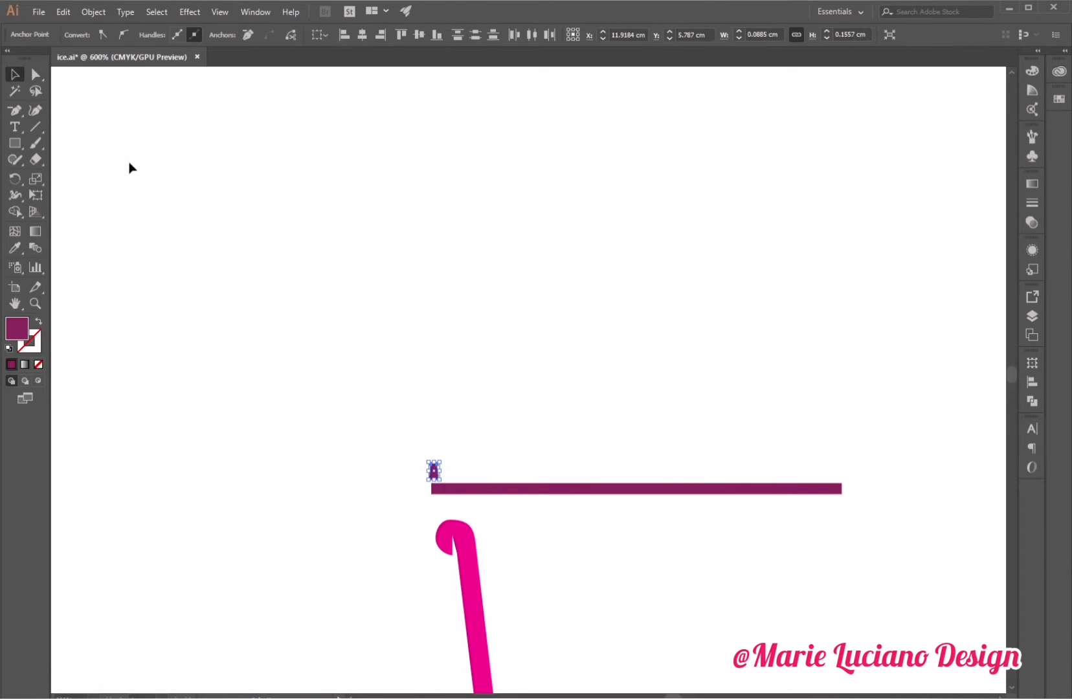
Move the rounded tab down so it sits on top of the bar.
{"action": "left_click", "coordinate": [495, 393]}
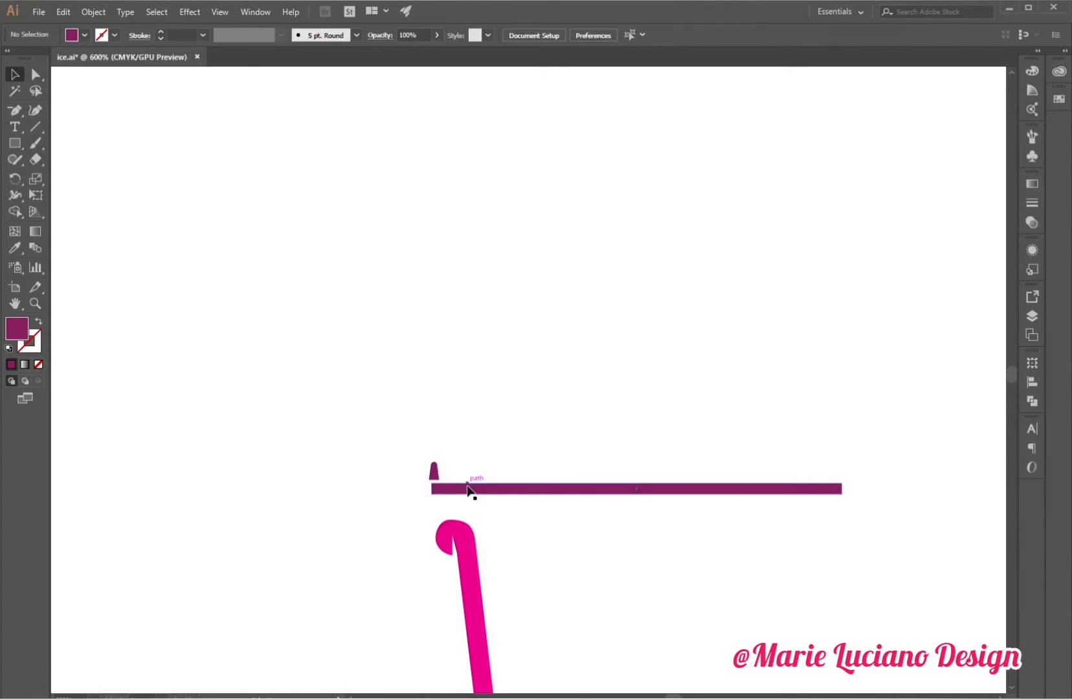
{"action": "mouse_move", "coordinate": [435, 473]}
{"action": "left_mouse_down"}
{"action": "mouse_move", "coordinate": [439, 465]}
{"action": "mouse_move", "coordinate": [441, 479]}
{"action": "left_mouse_up"}
{"action": "left_click", "coordinate": [497, 465]}
Duplicate the bar downward to create a second bar just beneath it.
{"action": "left_click", "coordinate": [501, 490]}
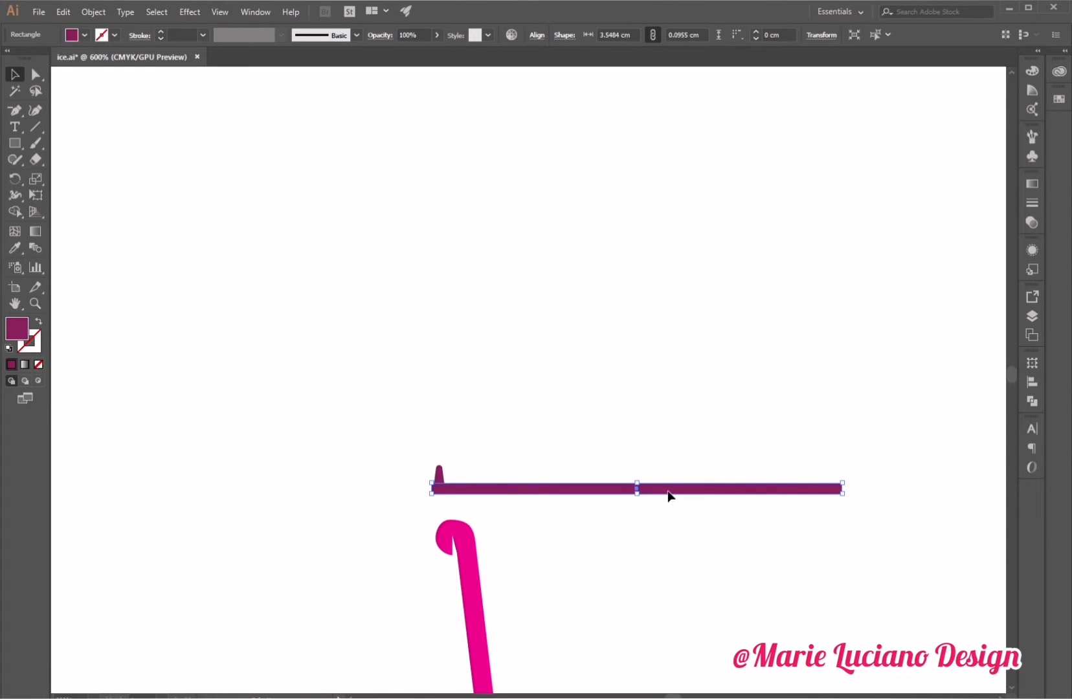
{"action": "mouse_move", "coordinate": [668, 496]}
{"action": "left_mouse_down"}
{"action": "mouse_move", "coordinate": [670, 507]}
{"action": "mouse_move", "coordinate": [639, 501]}
{"action": "mouse_move", "coordinate": [659, 516]}
{"action": "left_mouse_up"}
{"action": "left_click", "coordinate": [672, 492]}
{"action": "left_click", "coordinate": [660, 512]}
{"action": "left_click_drag", "start_coordinate": [461, 518], "coordinate": [470, 508]}
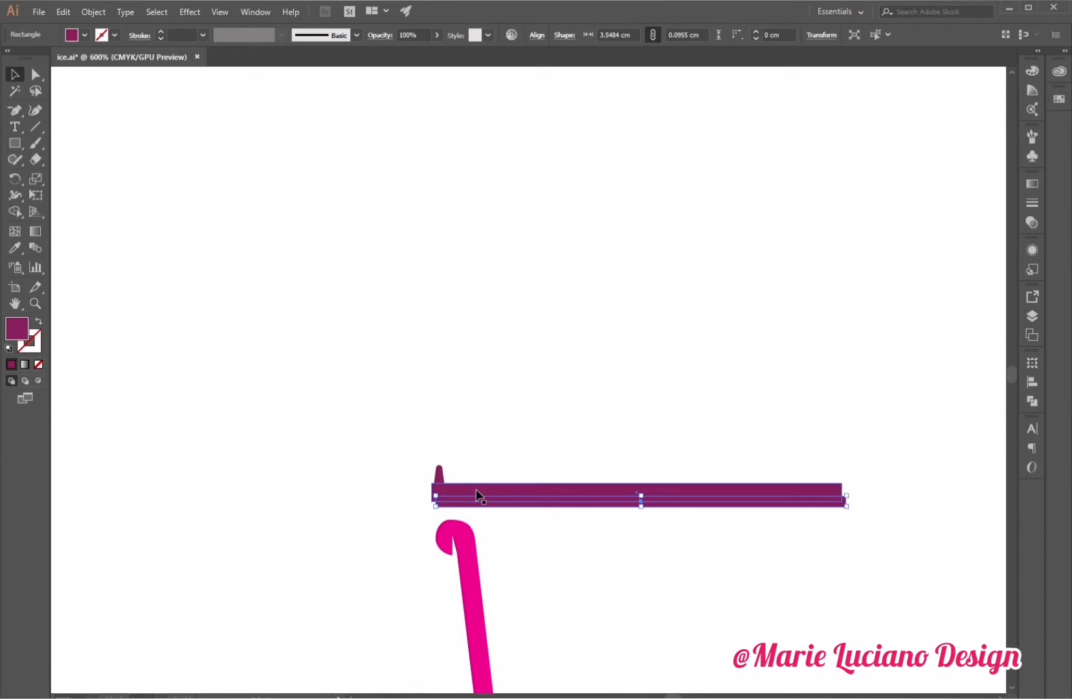
{"action": "left_click", "coordinate": [479, 494]}
{"action": "left_click", "coordinate": [485, 508], "text": "shift"}
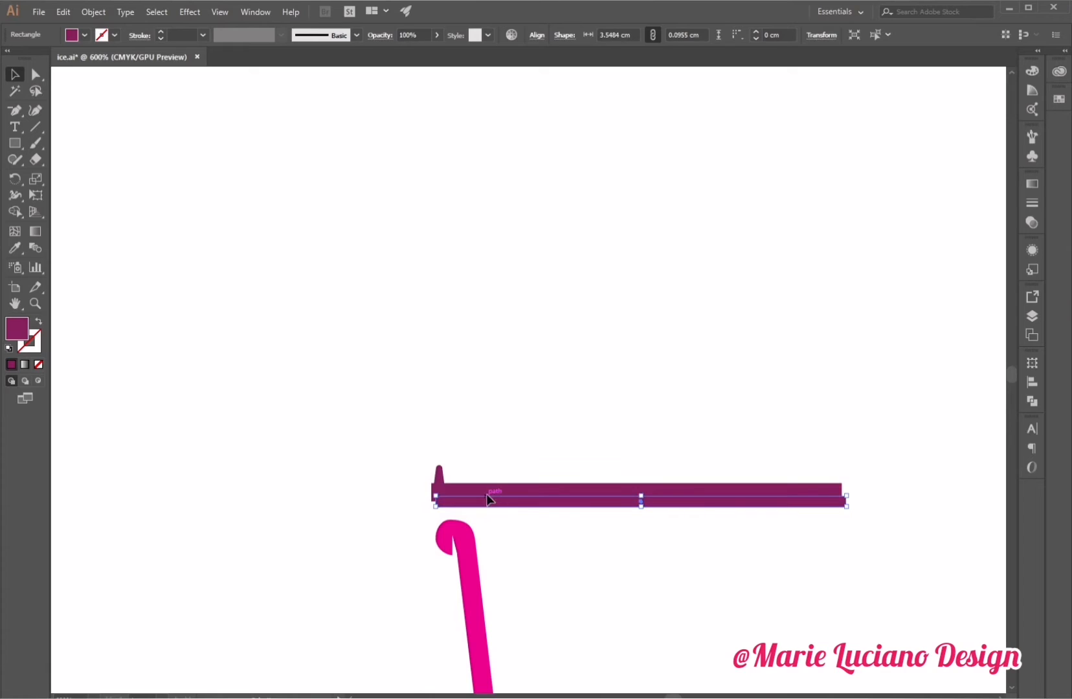
Nudge the upper bar slightly left and the lower bar slightly down to offset them.
{"action": "left_click", "coordinate": [567, 37]}
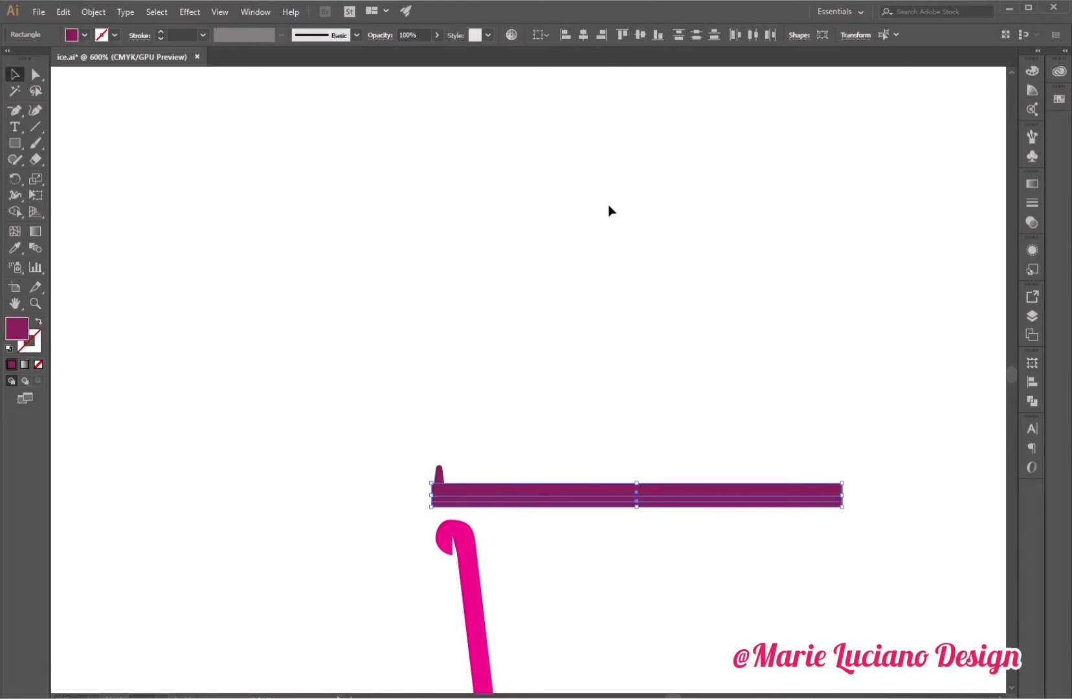
{"action": "left_click", "coordinate": [612, 246]}
{"action": "left_click", "coordinate": [591, 487]}
{"action": "key", "text": "Left"}
{"action": "key", "text": "Left"}
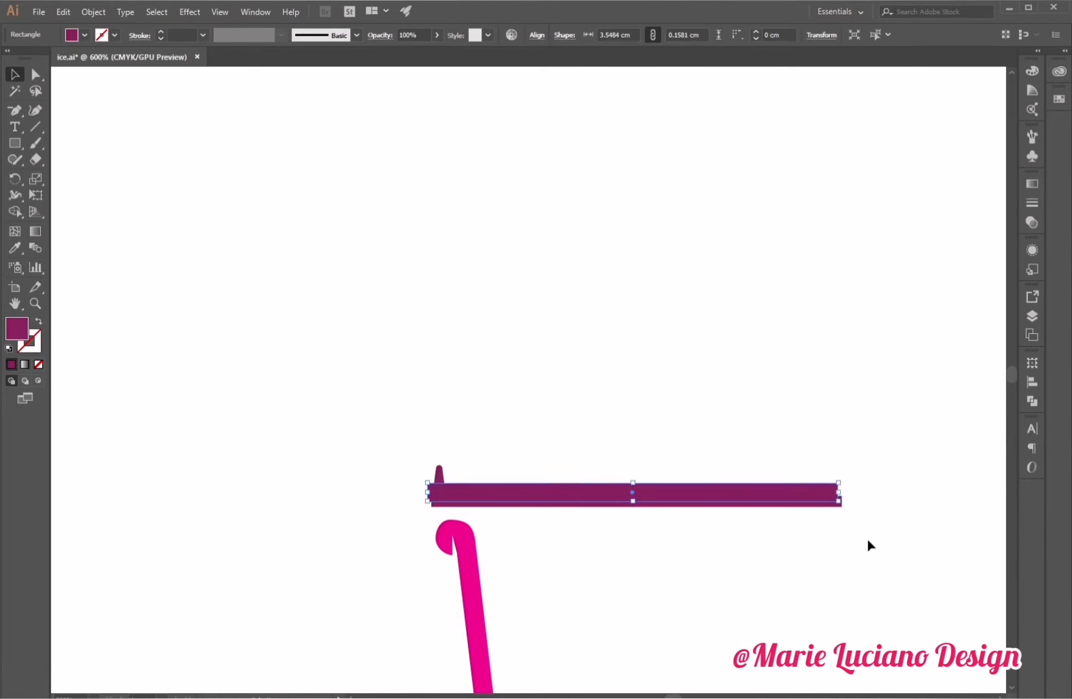
{"action": "left_click", "coordinate": [744, 349]}
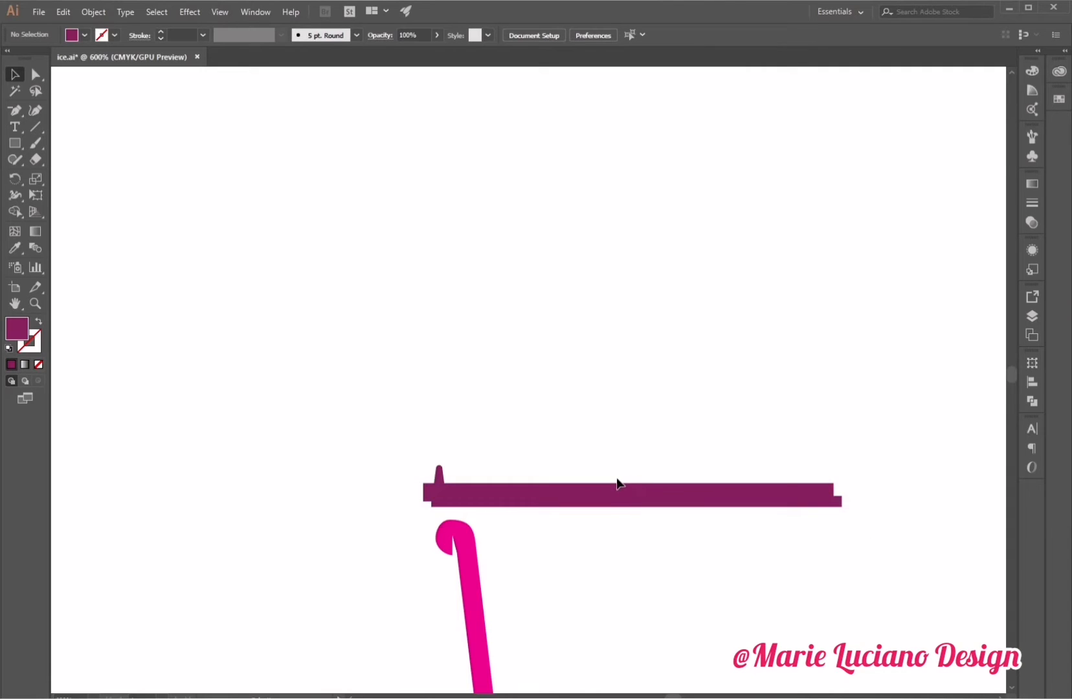
{"action": "left_click", "coordinate": [524, 509]}
{"action": "key", "text": "Down"}
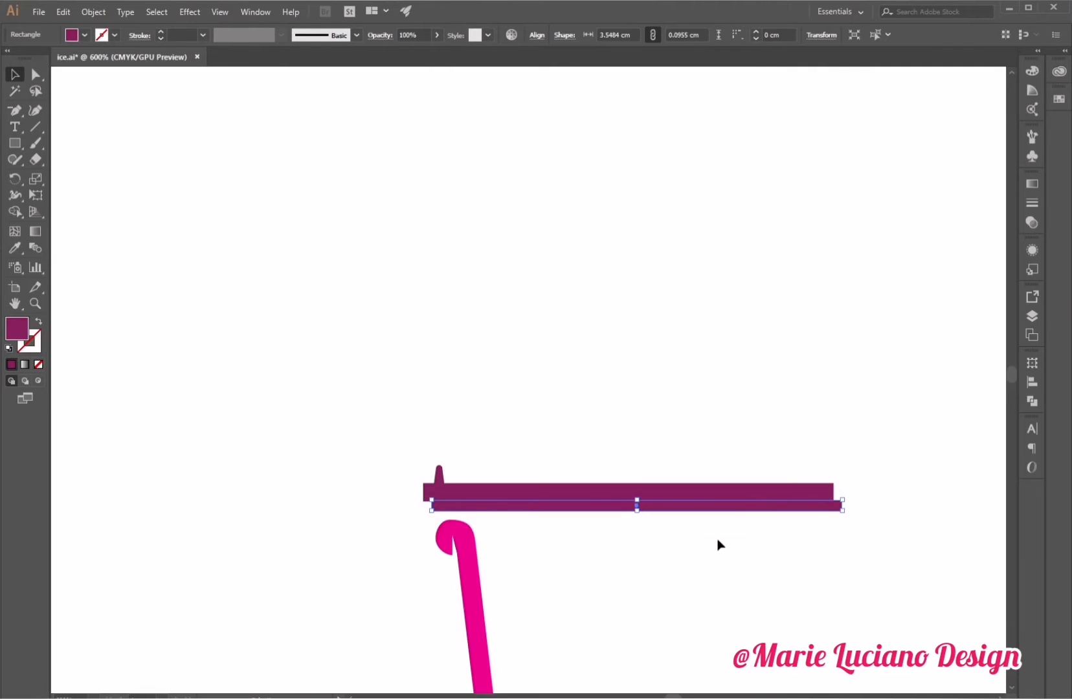
Shrink the lower bar into a small block under the bar's left end and duplicate that block downward.
{"action": "left_click_drag", "start_coordinate": [844, 513], "coordinate": [441, 513]}
{"action": "left_click", "coordinate": [503, 553]}
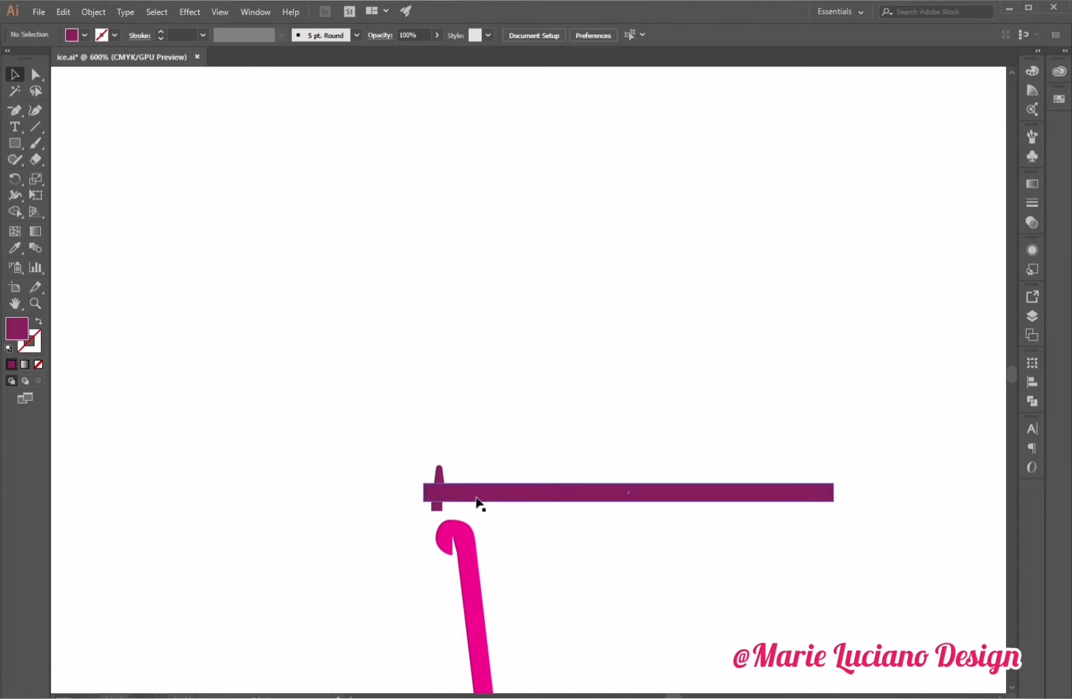
{"action": "left_click_drag", "start_coordinate": [476, 503], "coordinate": [477, 529]}
{"action": "left_click_drag", "start_coordinate": [834, 528], "coordinate": [442, 531]}
{"action": "left_click", "coordinate": [614, 576]}
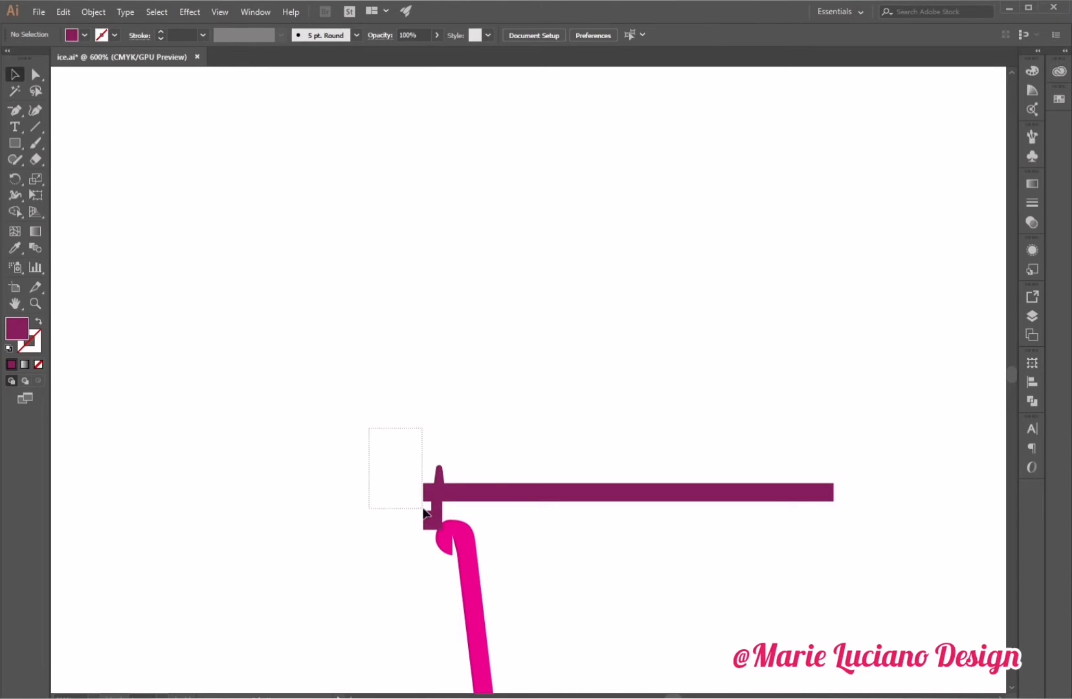
Move the lid shapes up slightly and unite them into a single shape with Pathfinder.
{"action": "left_click_drag", "start_coordinate": [424, 512], "coordinate": [441, 519]}
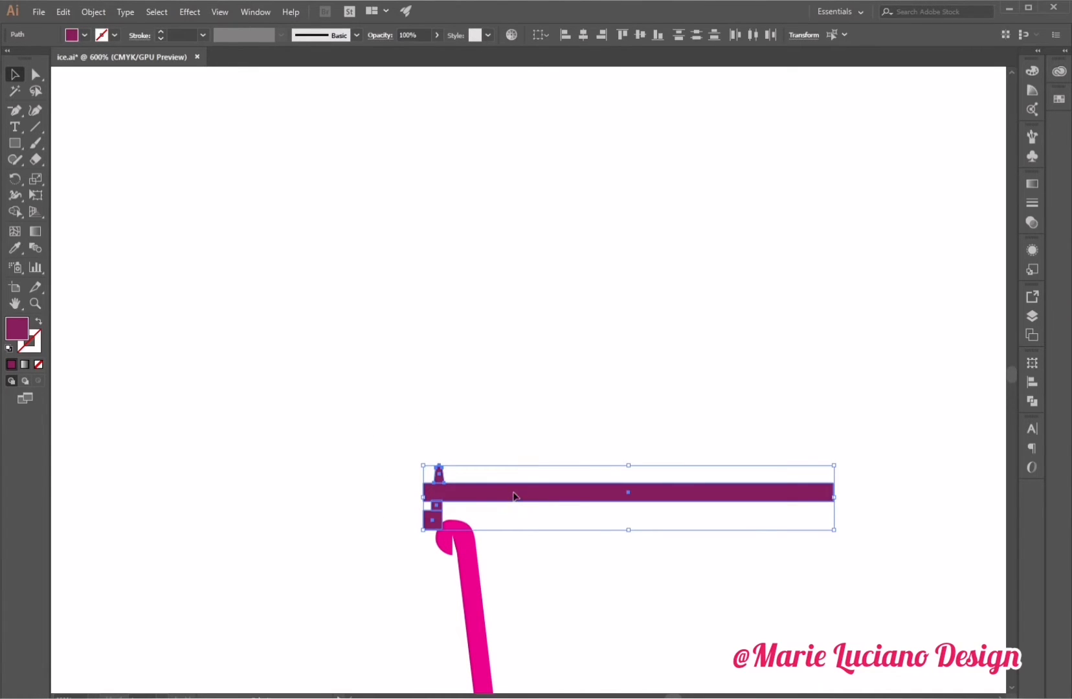
{"action": "left_click_drag", "start_coordinate": [513, 495], "coordinate": [515, 477]}
{"action": "left_click", "coordinate": [558, 350]}
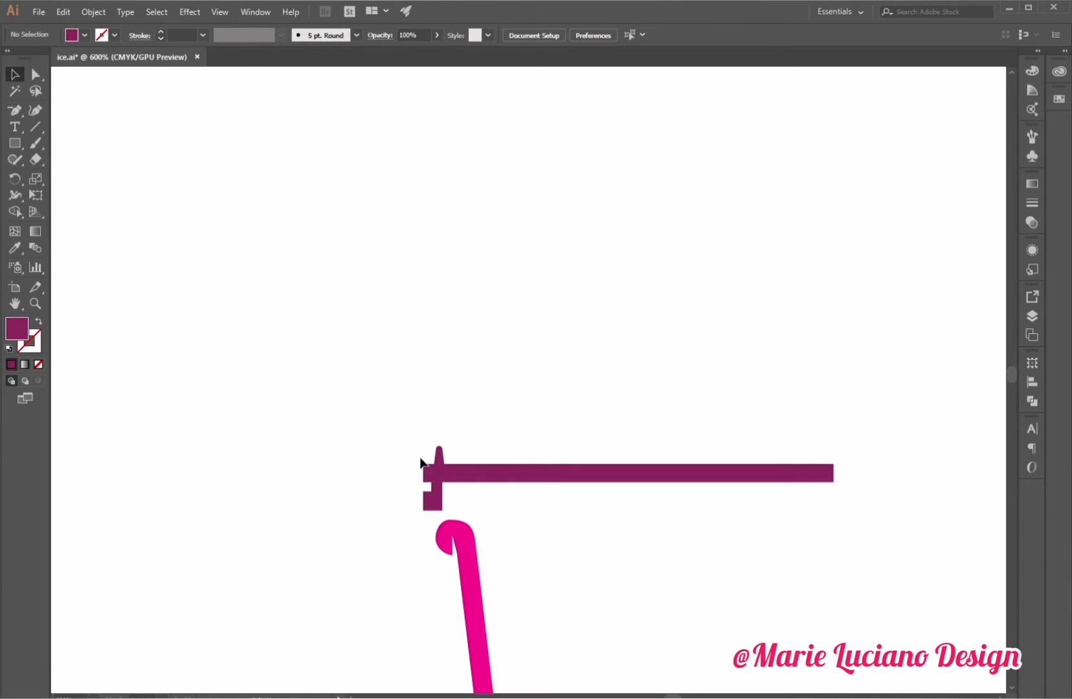
{"action": "left_click_drag", "start_coordinate": [408, 432], "coordinate": [445, 507]}
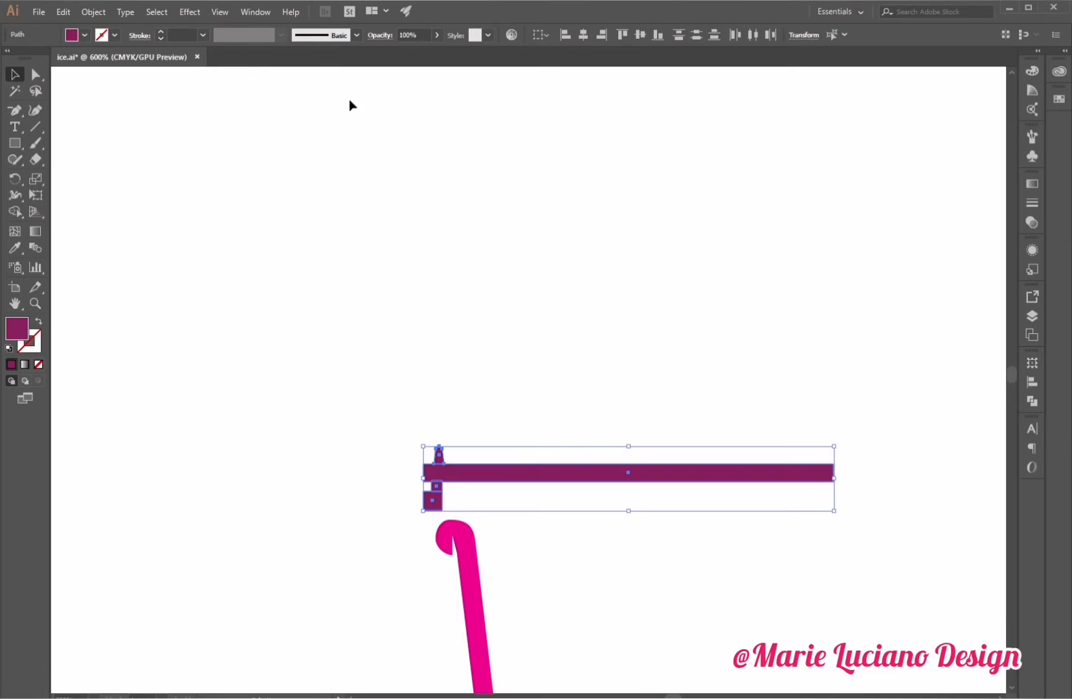
{"action": "left_click", "coordinate": [1033, 401]}
{"action": "left_click", "coordinate": [868, 395]}
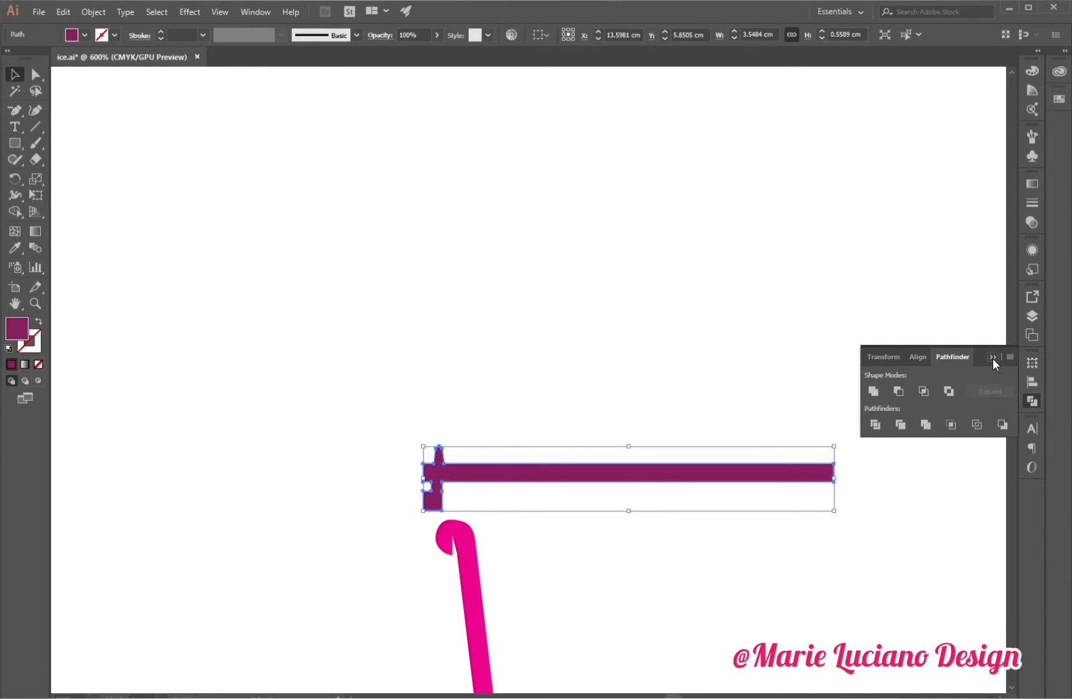
{"action": "left_click", "coordinate": [992, 357]}
Round the bar's outer left corners and the inner corner at the base of the tab.
{"action": "left_click", "coordinate": [35, 303]}
{"action": "left_click", "coordinate": [456, 495]}
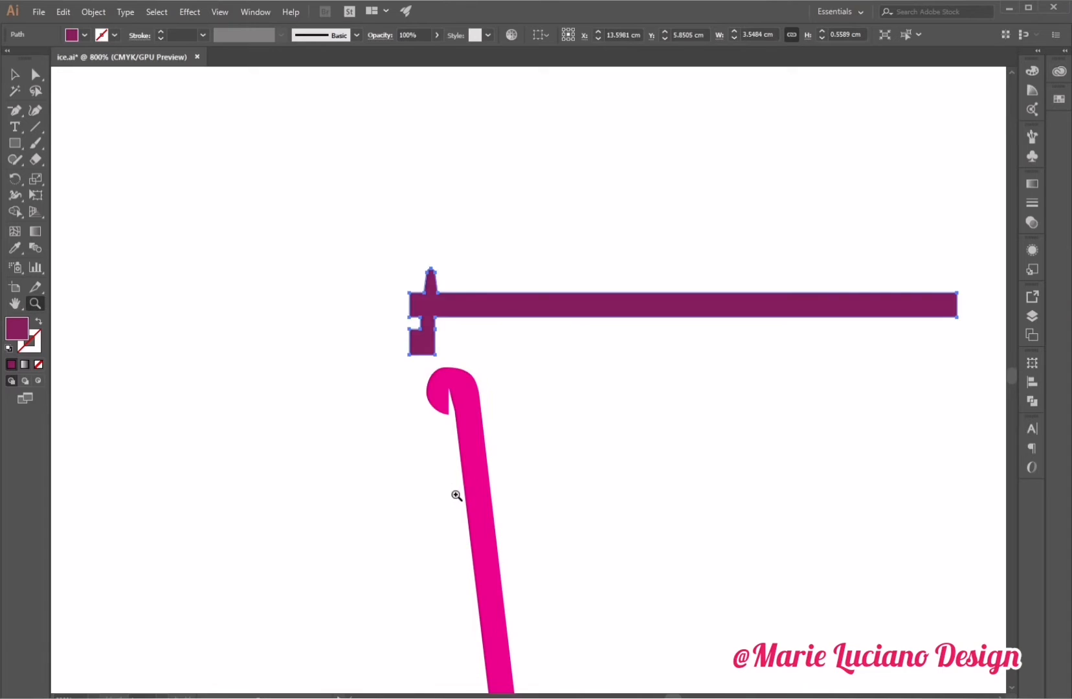
{"action": "left_click", "coordinate": [446, 360]}
{"action": "left_click", "coordinate": [443, 350]}
{"action": "left_click", "coordinate": [498, 326]}
{"action": "left_click_drag", "start_coordinate": [876, 362], "coordinate": [804, 395]}
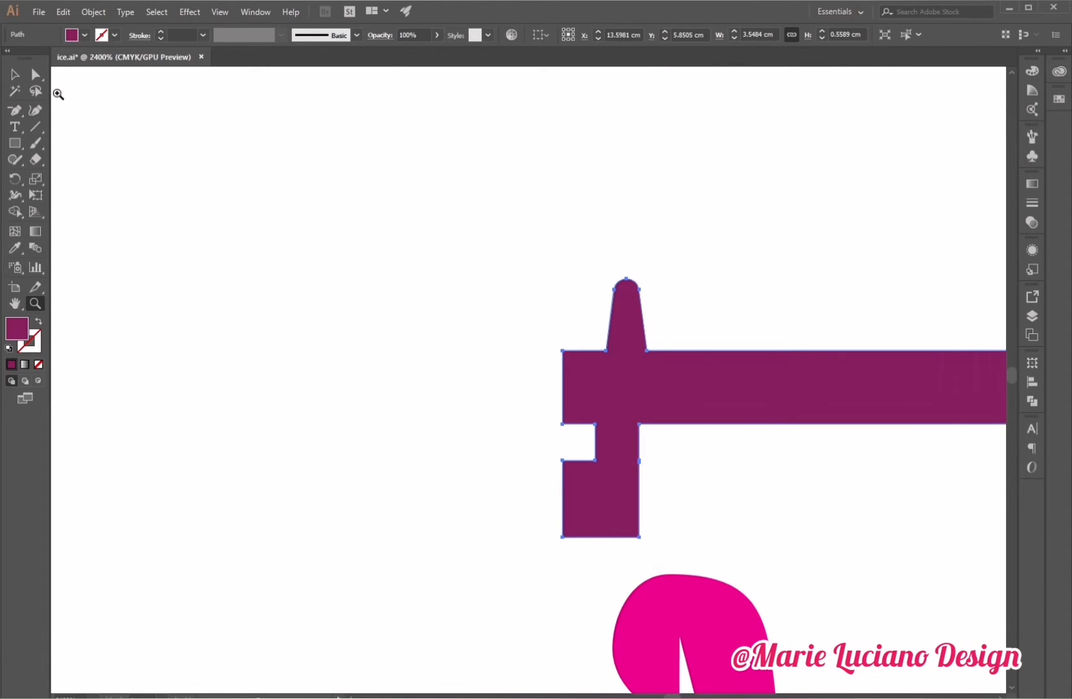
{"action": "left_click", "coordinate": [39, 76]}
{"action": "left_click", "coordinate": [562, 350]}
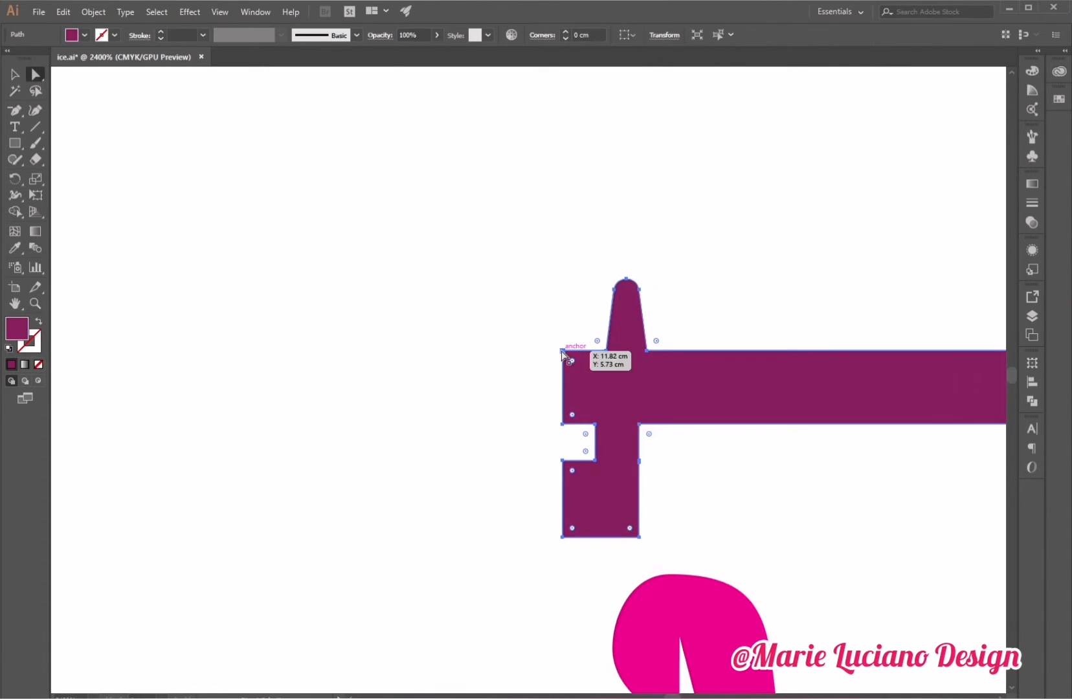
{"action": "left_click", "coordinate": [562, 424], "text": "shift"}
{"action": "left_click_drag", "start_coordinate": [572, 361], "coordinate": [514, 296]}
{"action": "left_click", "coordinate": [608, 351]}
{"action": "left_click", "coordinate": [515, 296]}
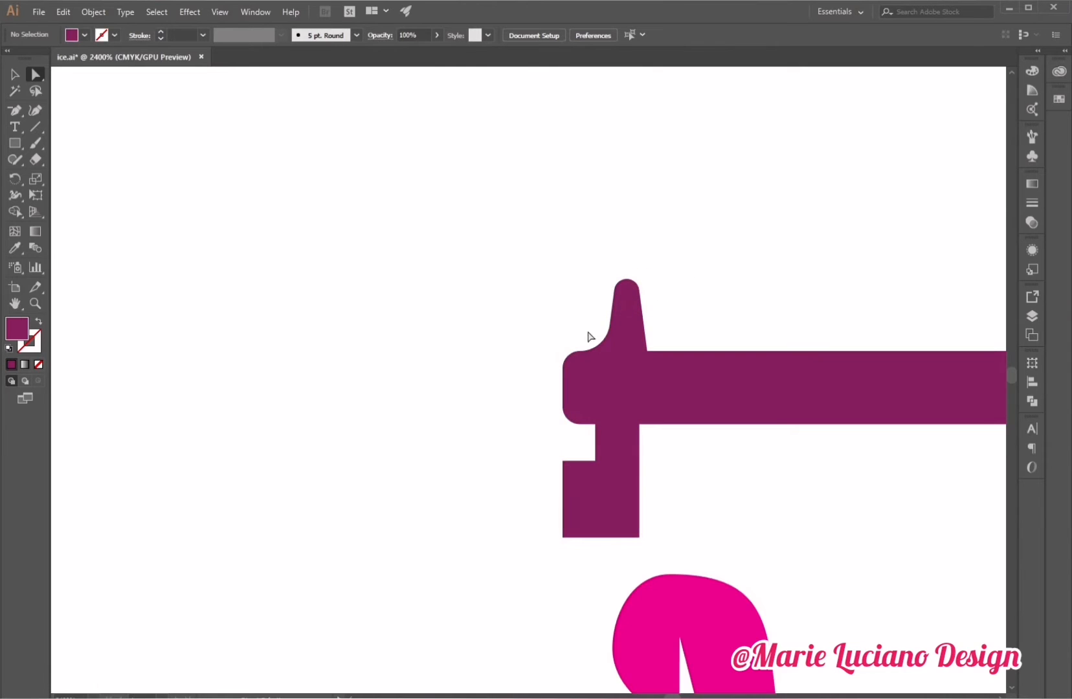
Round the corners of the notch between the bar and the lower block.
{"action": "left_click", "coordinate": [597, 425]}
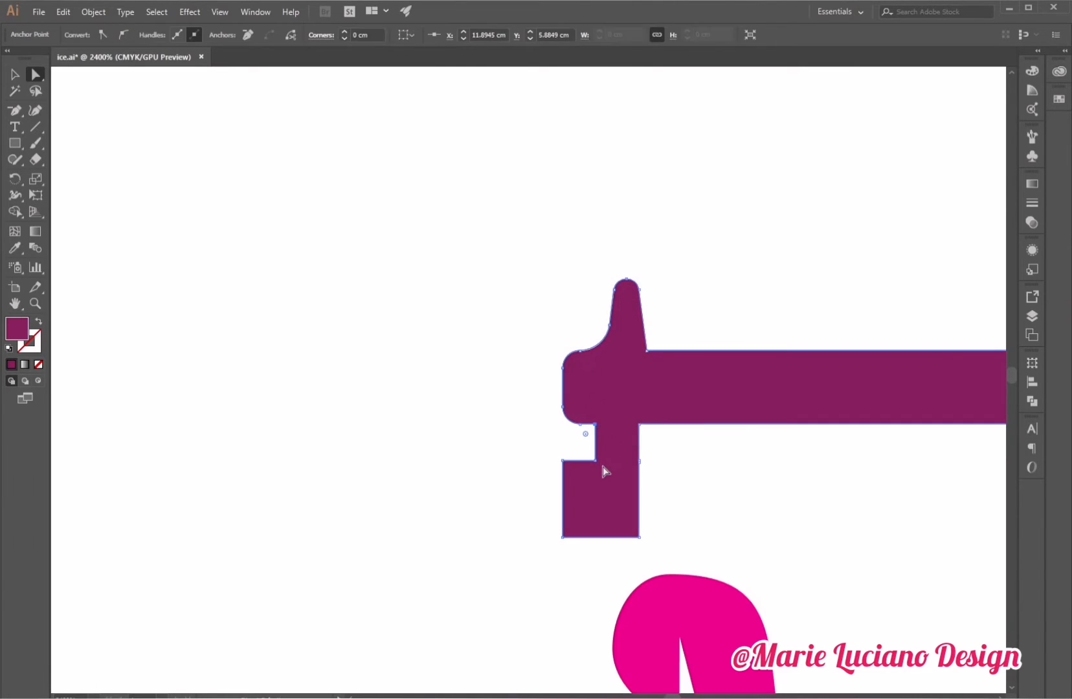
{"action": "left_click", "coordinate": [595, 461], "text": "shift"}
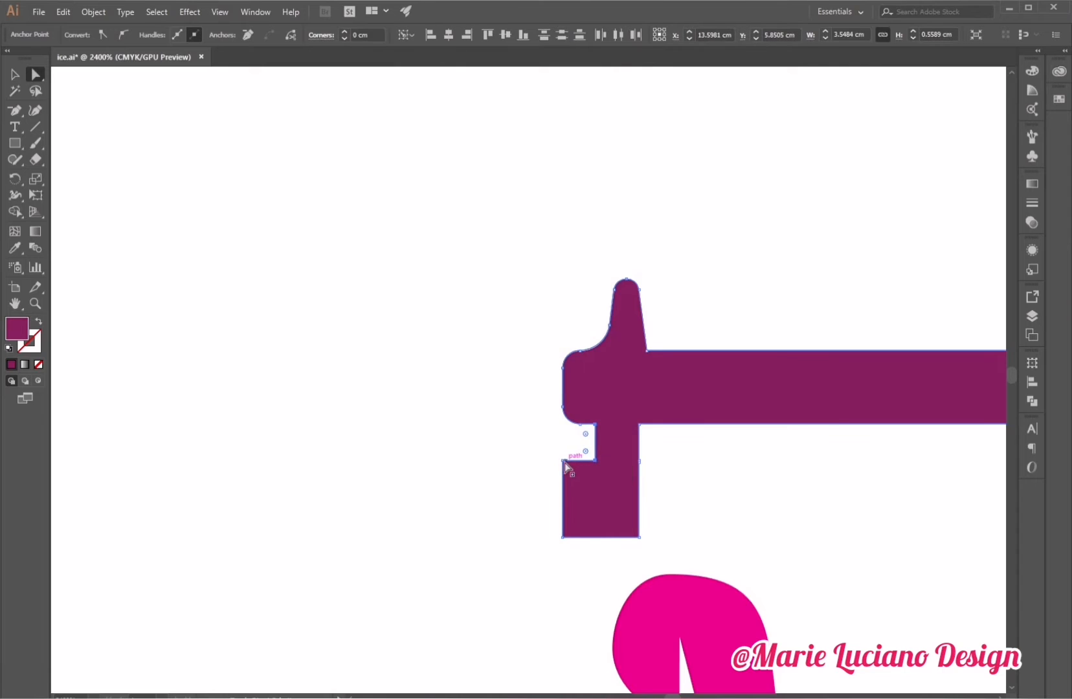
{"action": "left_click", "coordinate": [562, 461], "text": "shift"}
{"action": "left_click_drag", "start_coordinate": [570, 468], "coordinate": [580, 493]}
{"action": "key", "text": "ctrl+z"}
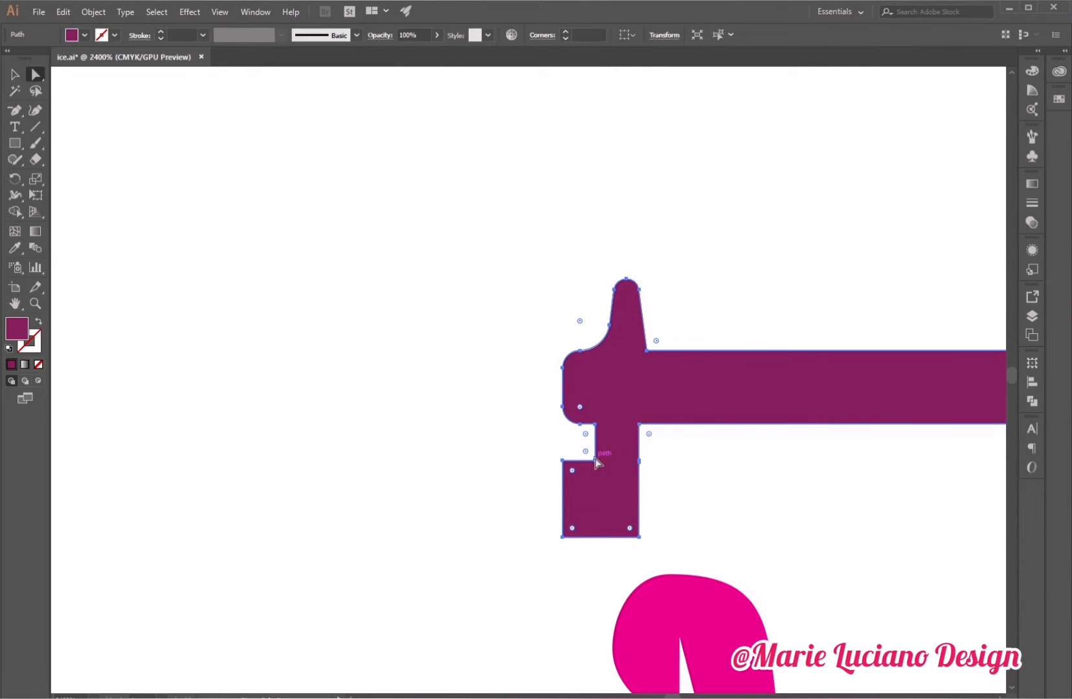
{"action": "left_click", "coordinate": [576, 453]}
{"action": "left_click", "coordinate": [562, 461]}
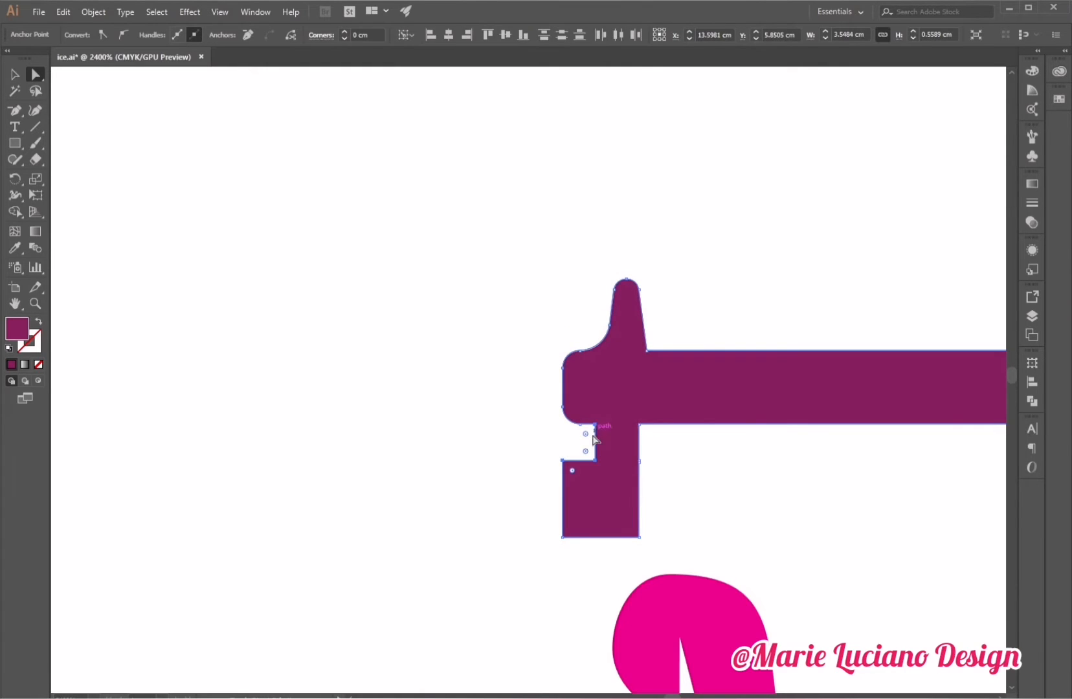
{"action": "left_click_drag", "start_coordinate": [586, 451], "coordinate": [582, 442]}
{"action": "left_click", "coordinate": [491, 513]}
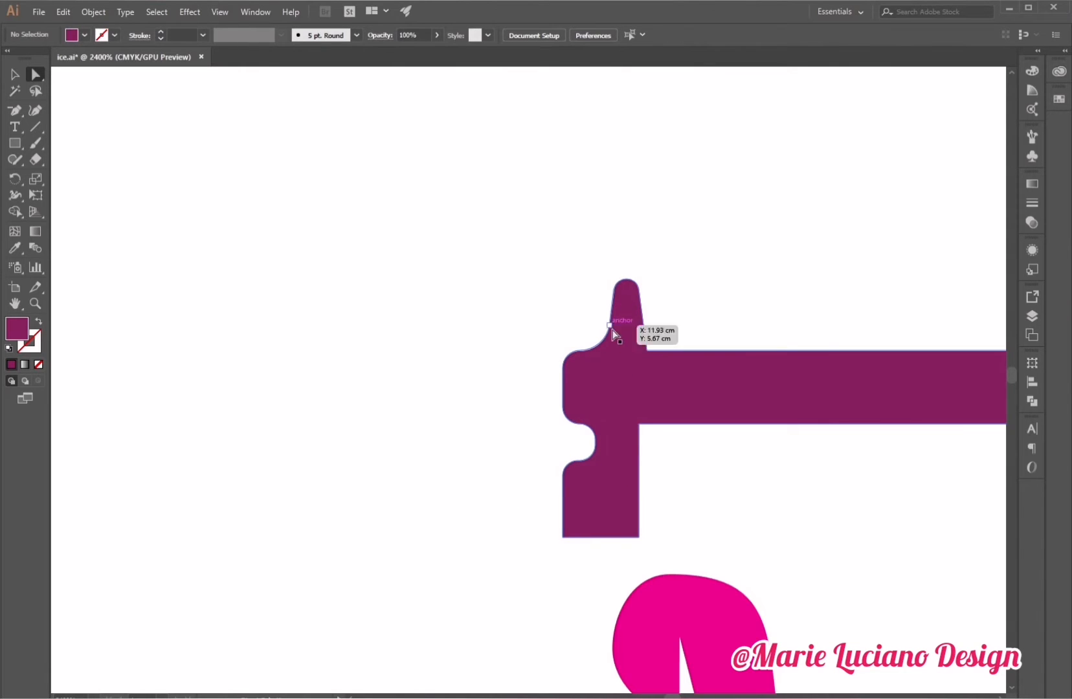
Reshape the notch's inner curve by moving its anchor point.
{"action": "left_click", "coordinate": [591, 442]}
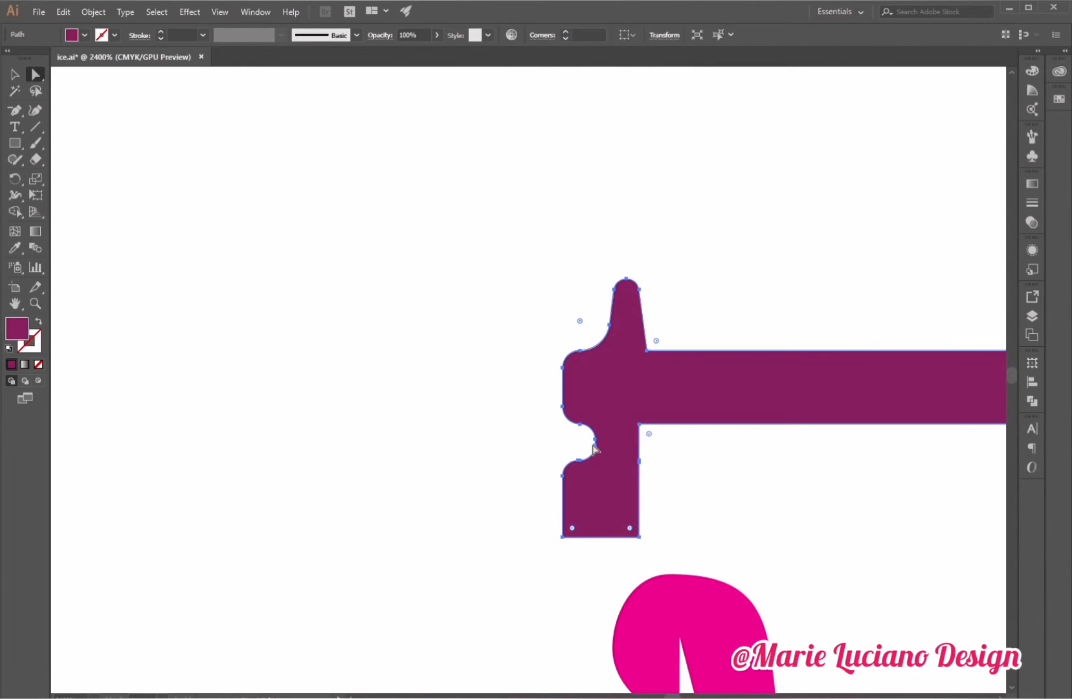
{"action": "left_click_drag", "start_coordinate": [593, 442], "coordinate": [578, 442]}
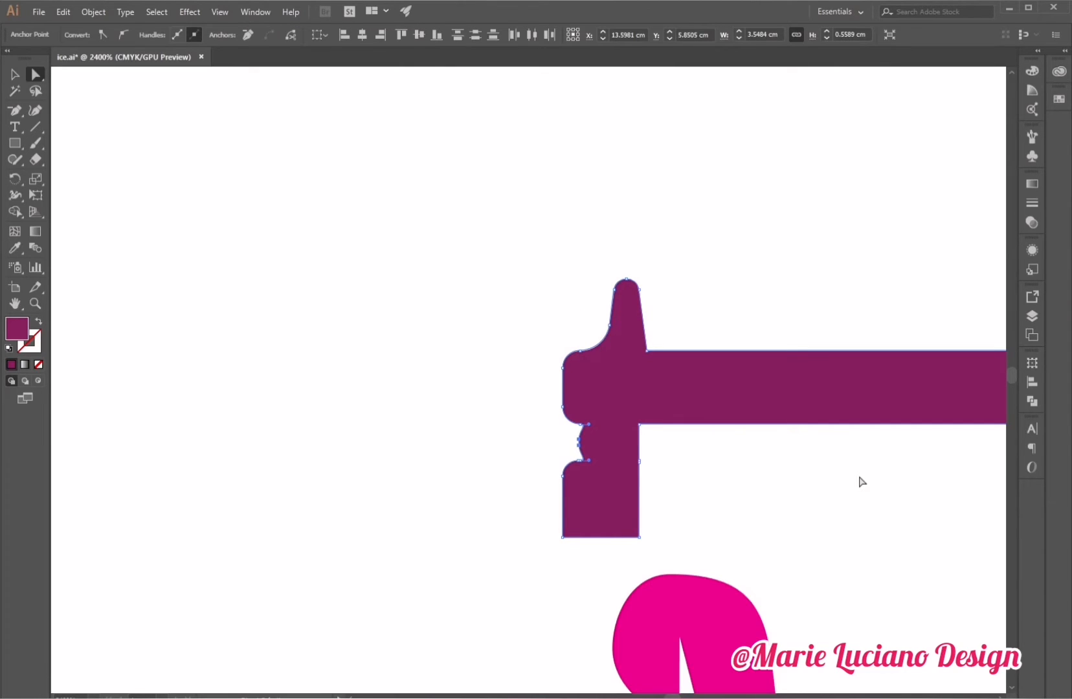
{"action": "key", "text": "ctrl+z"}
{"action": "left_click", "coordinate": [579, 445]}
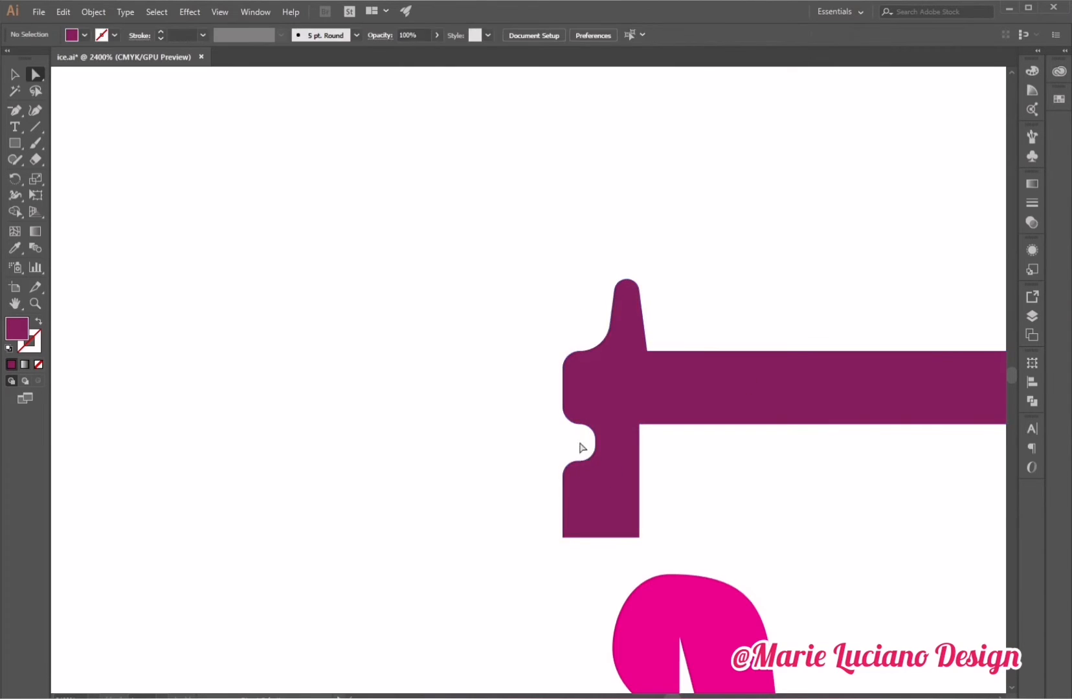
{"action": "left_click_drag", "start_coordinate": [594, 444], "coordinate": [590, 451]}
{"action": "left_click", "coordinate": [547, 440]}
Narrow the lower block to about half its width and round its bottom corners.
{"action": "left_click", "coordinate": [563, 537]}
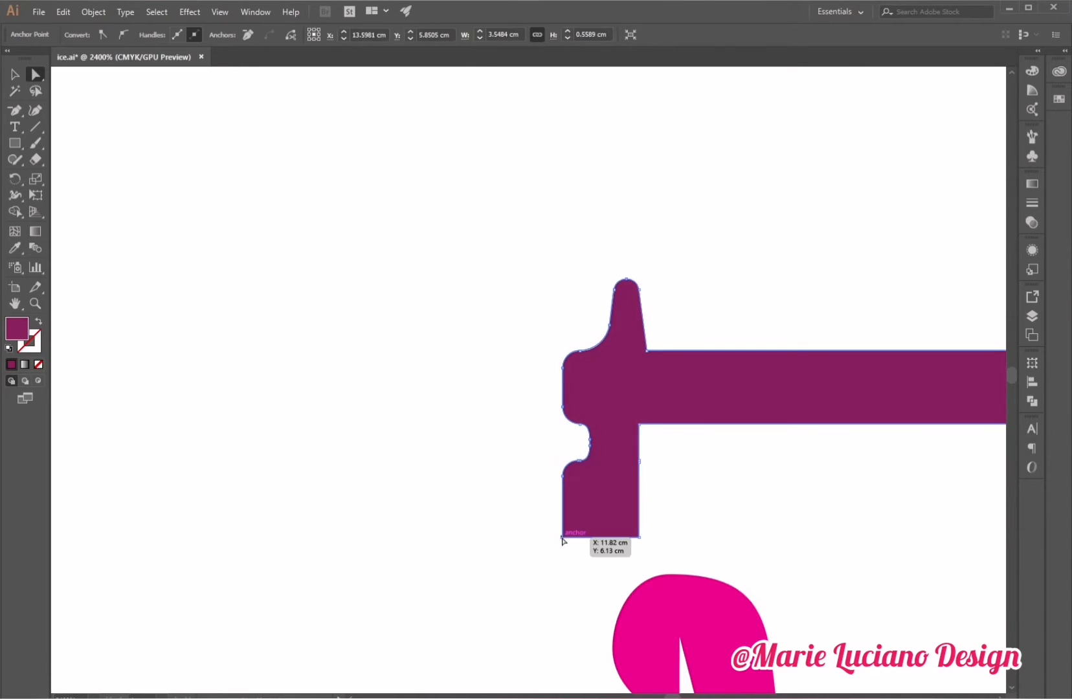
{"action": "left_click_drag", "start_coordinate": [572, 528], "coordinate": [571, 501]}
{"action": "left_click", "coordinate": [643, 532]}
{"action": "left_click", "coordinate": [639, 537]}
{"action": "left_click", "coordinate": [639, 463], "text": "shift"}
{"action": "left_click", "coordinate": [613, 544]}
{"action": "left_click", "coordinate": [601, 538]}
{"action": "left_click", "coordinate": [594, 542]}
{"action": "key", "text": "ctrl+z"}
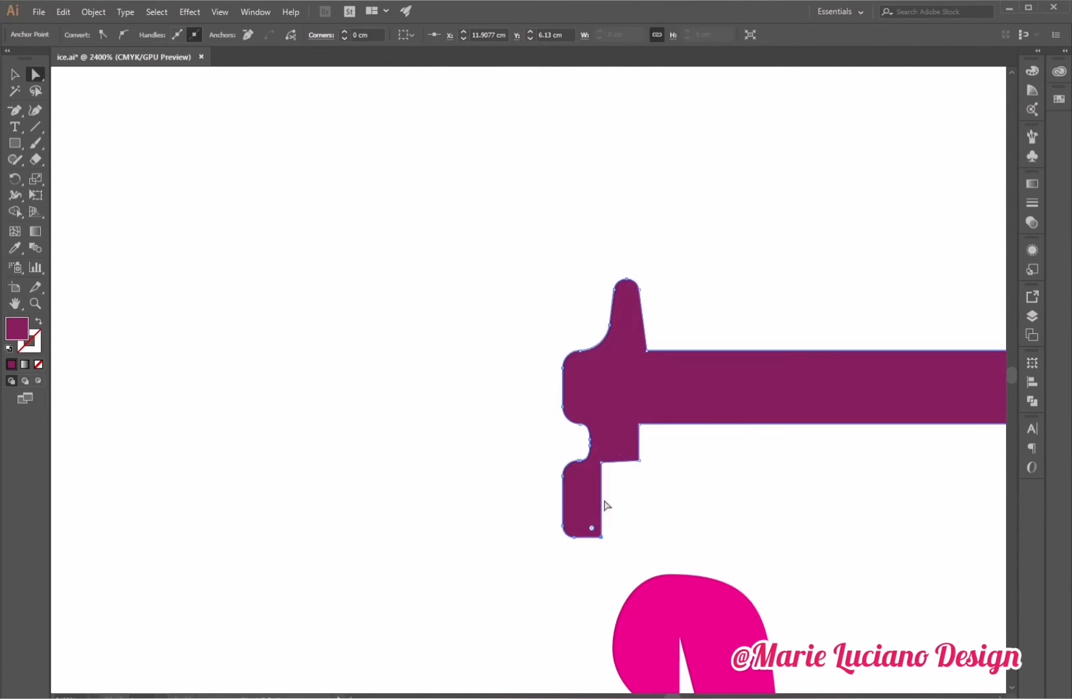
Pull the block's upper right step down into a ledge and round the remaining sharp corners of the lid profile.
{"action": "left_click", "coordinate": [601, 463]}
{"action": "left_click", "coordinate": [640, 461], "text": "shift"}
{"action": "left_click_drag", "start_coordinate": [640, 462], "coordinate": [595, 478]}
{"action": "left_click", "coordinate": [601, 537]}
{"action": "left_click", "coordinate": [602, 478], "text": "shift"}
{"action": "left_click", "coordinate": [610, 517]}
{"action": "left_click", "coordinate": [595, 537]}
{"action": "left_click_drag", "start_coordinate": [585, 528], "coordinate": [649, 435]}
{"action": "left_click", "coordinate": [615, 494]}
{"action": "left_click", "coordinate": [596, 478]}
{"action": "left_click", "coordinate": [639, 476]}
{"action": "left_click", "coordinate": [640, 424]}
{"action": "left_click", "coordinate": [646, 351]}
{"action": "left_click_drag", "start_coordinate": [655, 342], "coordinate": [666, 330]}
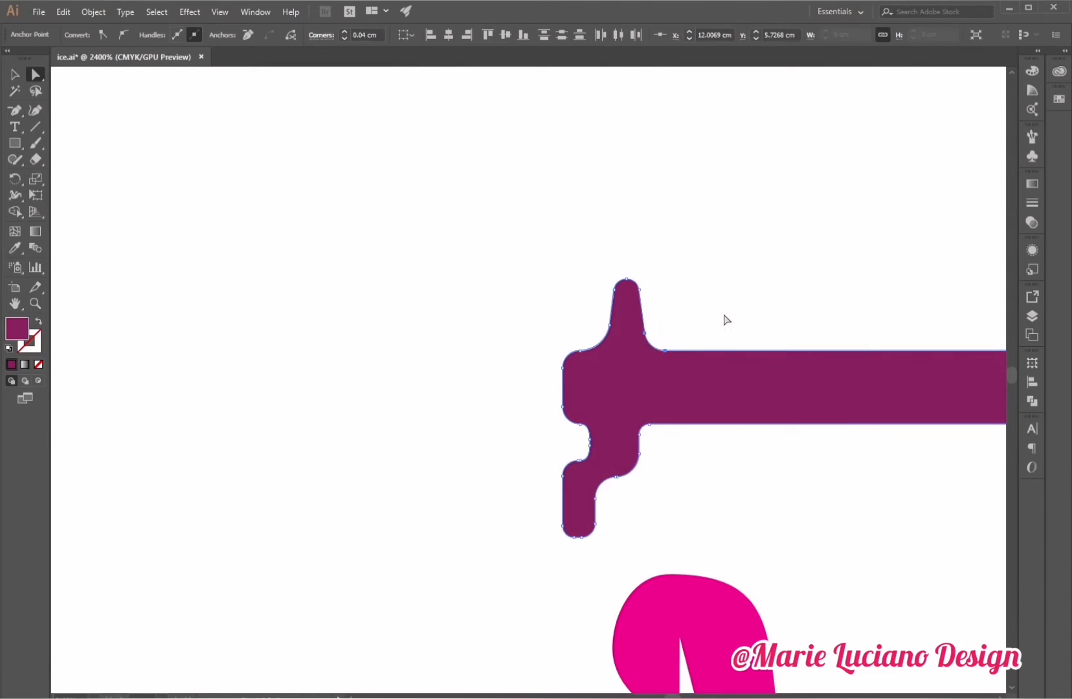
{"action": "left_click", "coordinate": [725, 316]}
Align the lid profile's right end with the cup profile and place the lid on top of the cup rim.
{"action": "left_click", "coordinate": [36, 303]}
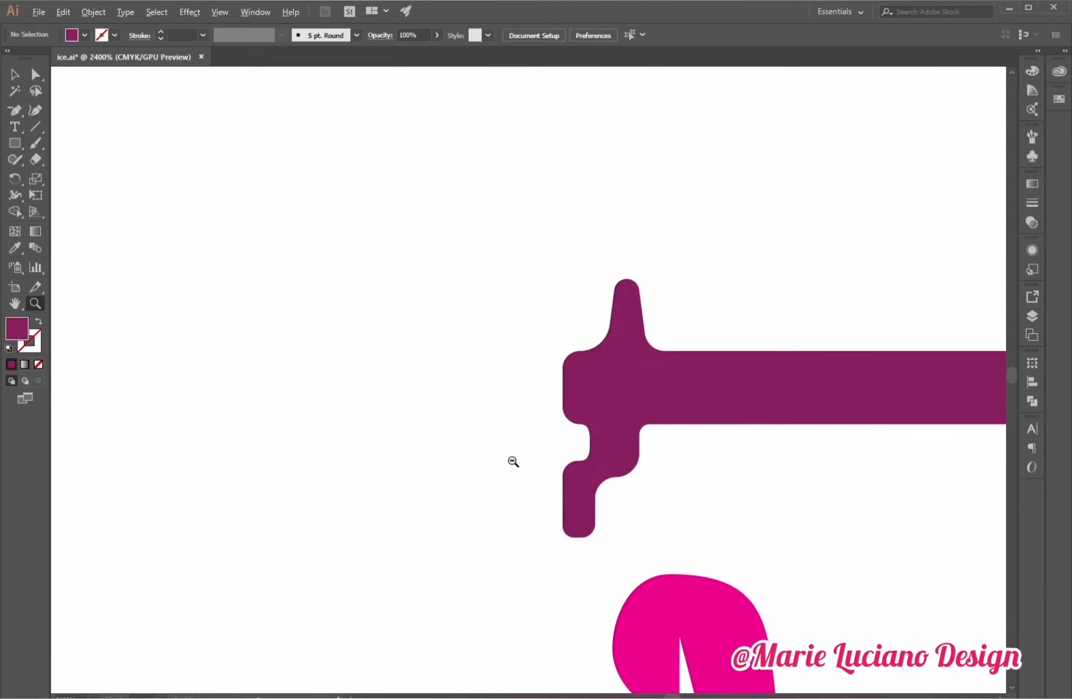
{"action": "left_click", "coordinate": [512, 461], "text": "alt"}
{"action": "left_click", "coordinate": [515, 462], "text": "alt"}
{"action": "left_click", "coordinate": [517, 463], "text": "alt"}
{"action": "left_click", "coordinate": [518, 463], "text": "alt"}
{"action": "left_click", "coordinate": [712, 491], "text": "alt"}
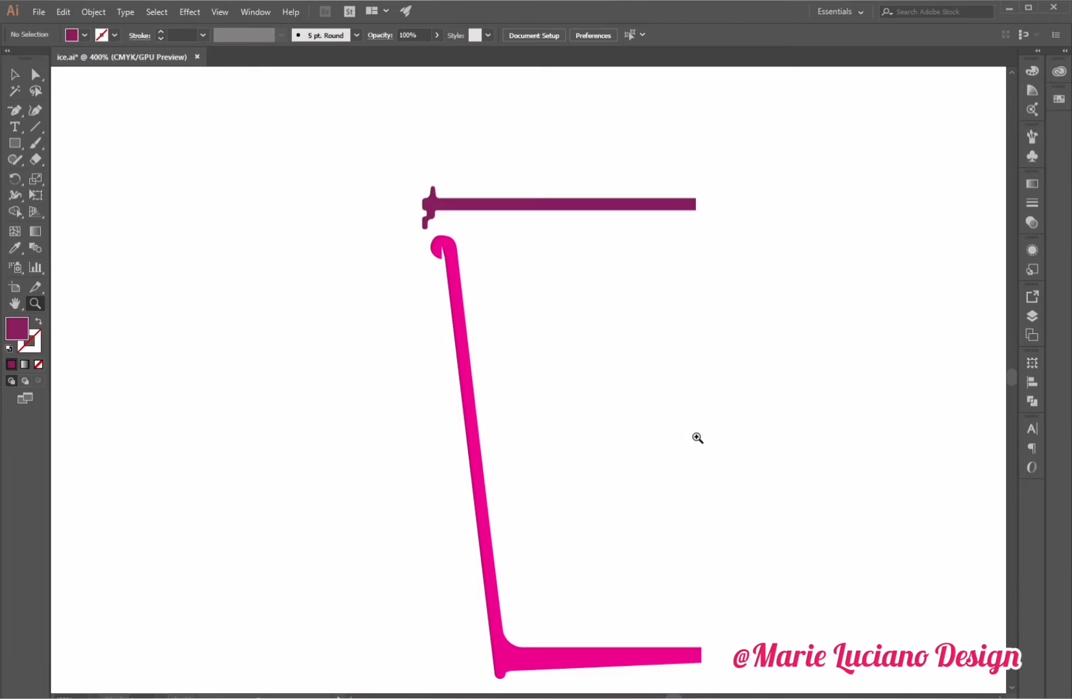
{"action": "left_click", "coordinate": [16, 78]}
{"action": "left_click_drag", "start_coordinate": [684, 209], "coordinate": [684, 661]}
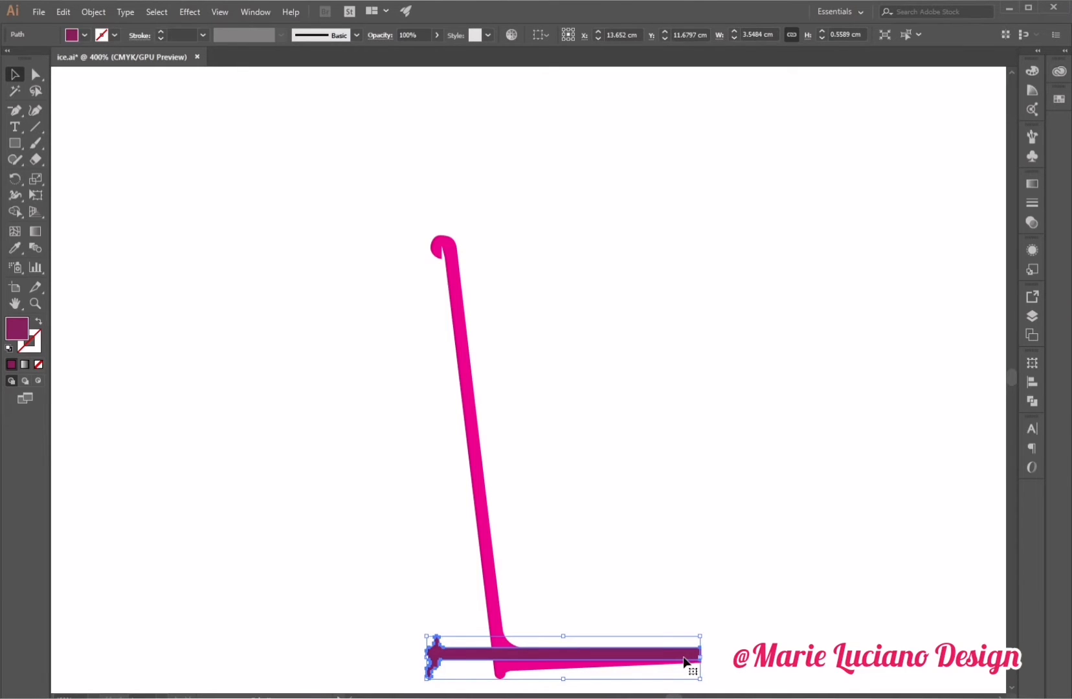
{"action": "left_click", "coordinate": [672, 580]}
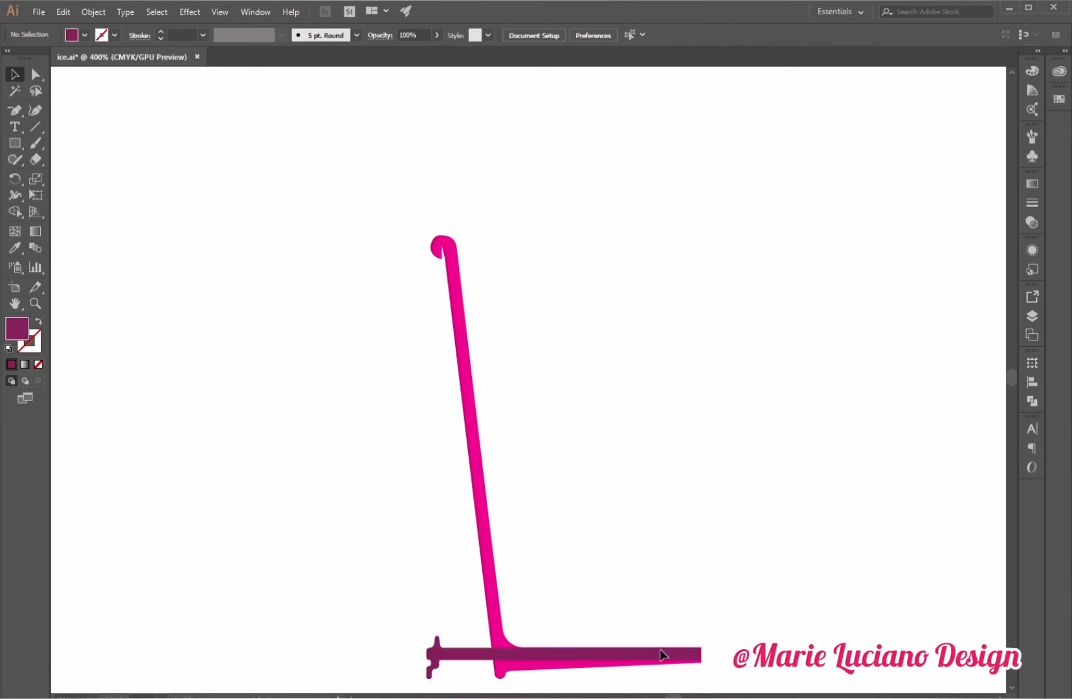
{"action": "left_click_drag", "start_coordinate": [660, 650], "coordinate": [672, 658]}
{"action": "left_click", "coordinate": [769, 612]}
{"action": "left_click_drag", "start_coordinate": [665, 612], "coordinate": [727, 664]}
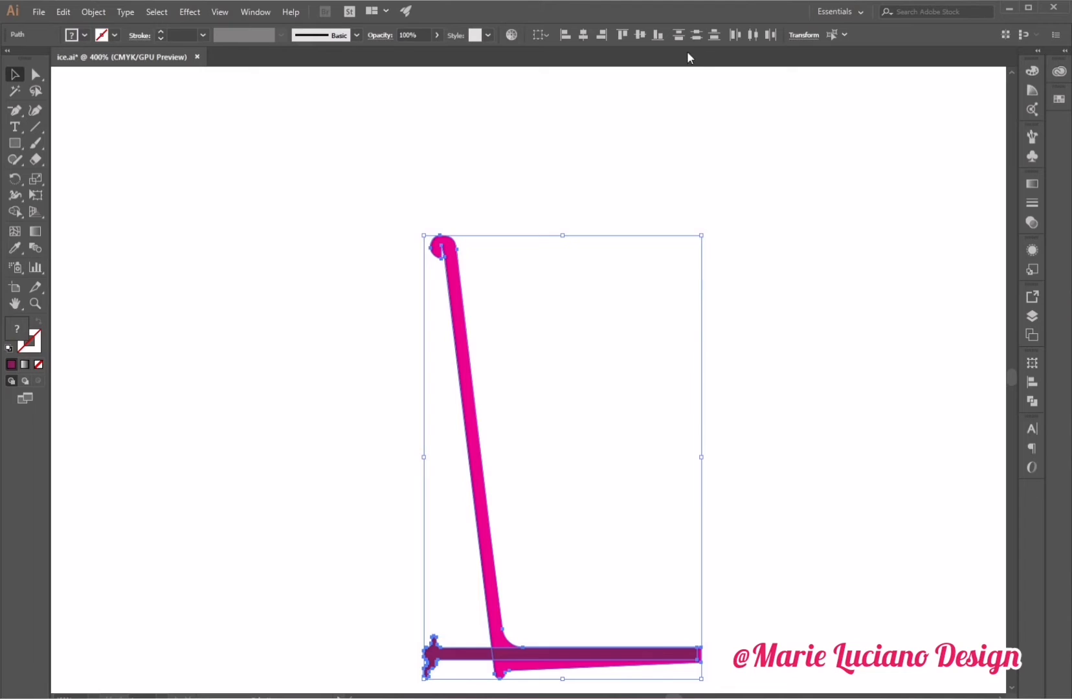
{"action": "left_click", "coordinate": [823, 373]}
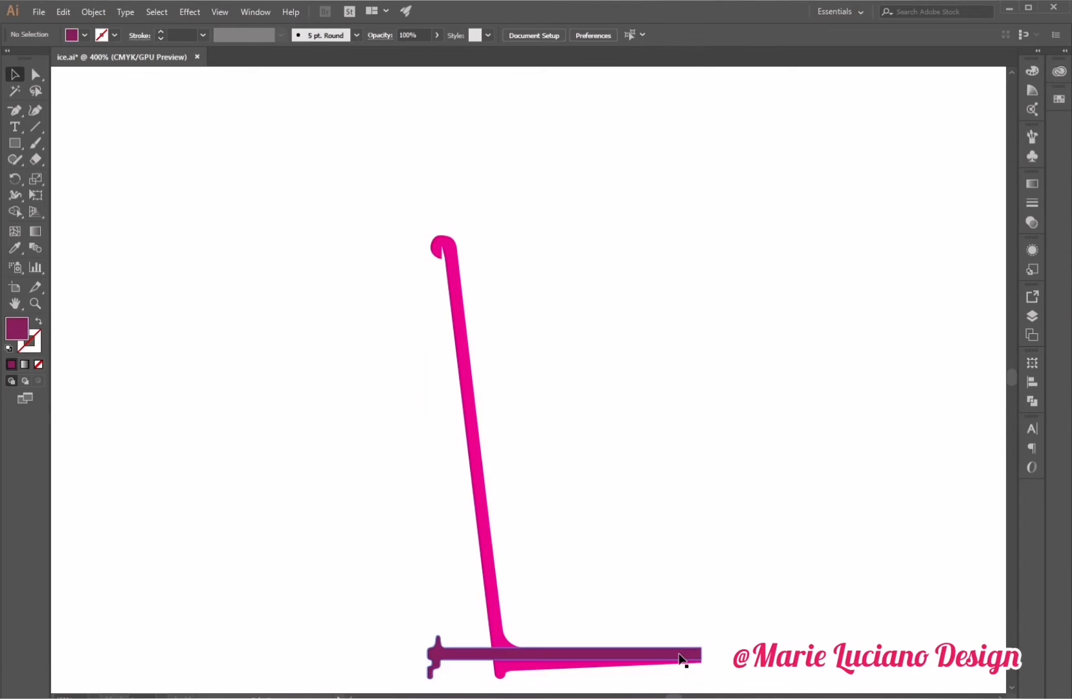
{"action": "left_click_drag", "start_coordinate": [680, 657], "coordinate": [599, 224]}
{"action": "left_click", "coordinate": [625, 156]}
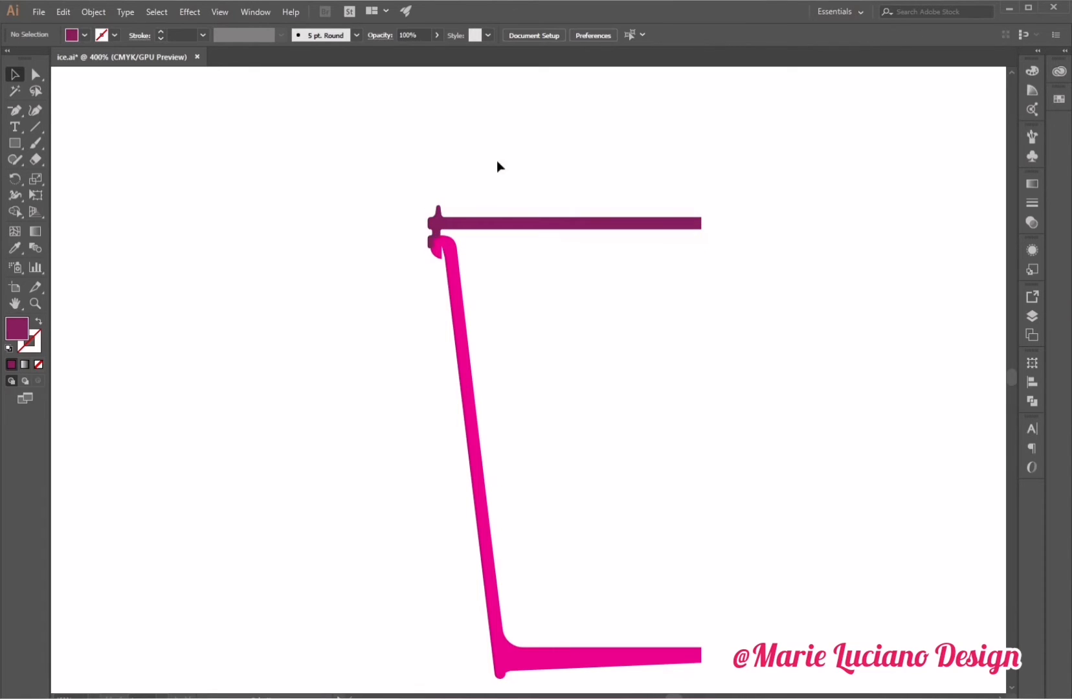
Fill both the lid and cup profiles with light grey E0E0E0.
{"action": "left_click_drag", "start_coordinate": [349, 188], "coordinate": [453, 320]}
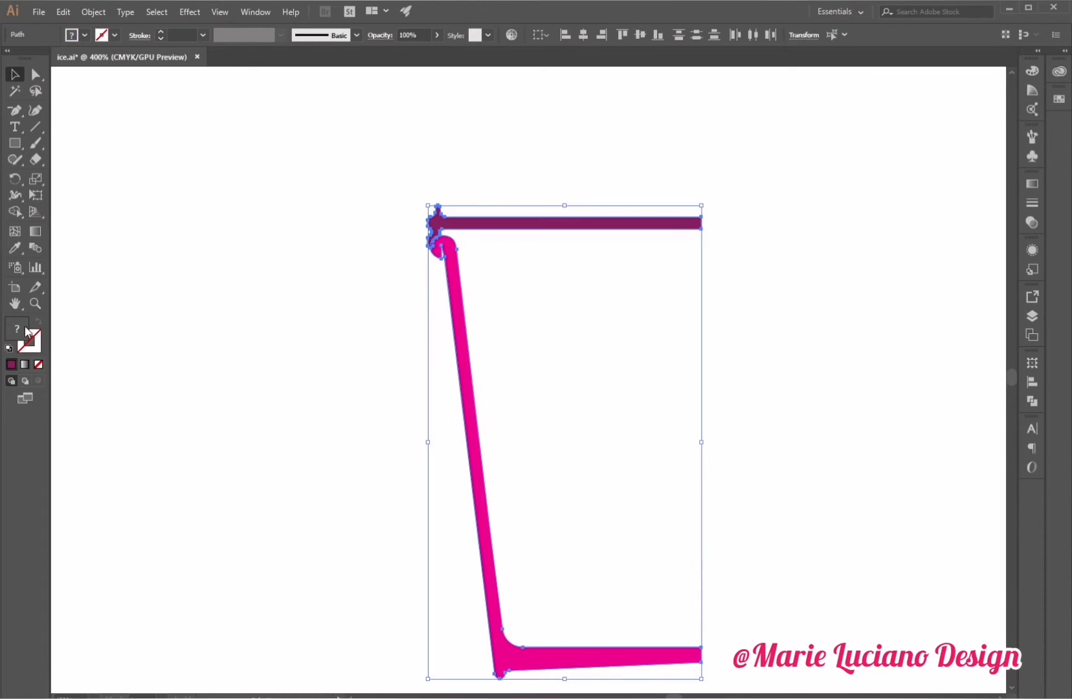
{"action": "left_click", "coordinate": [697, 311]}
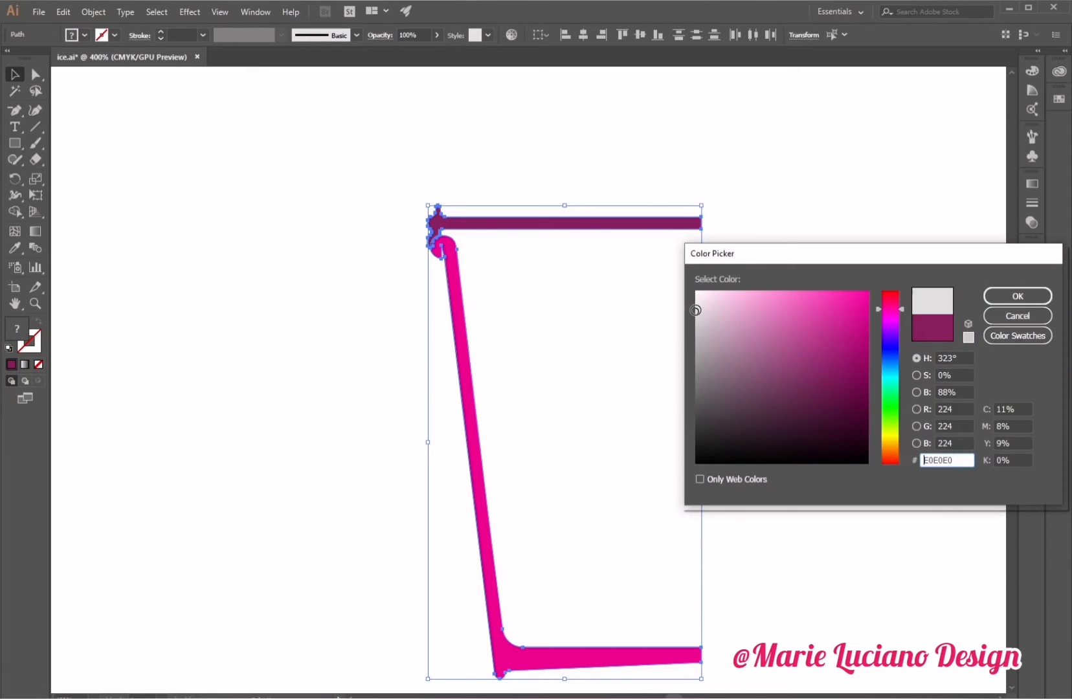
{"action": "left_click", "coordinate": [1017, 296]}
{"action": "left_click", "coordinate": [765, 359]}
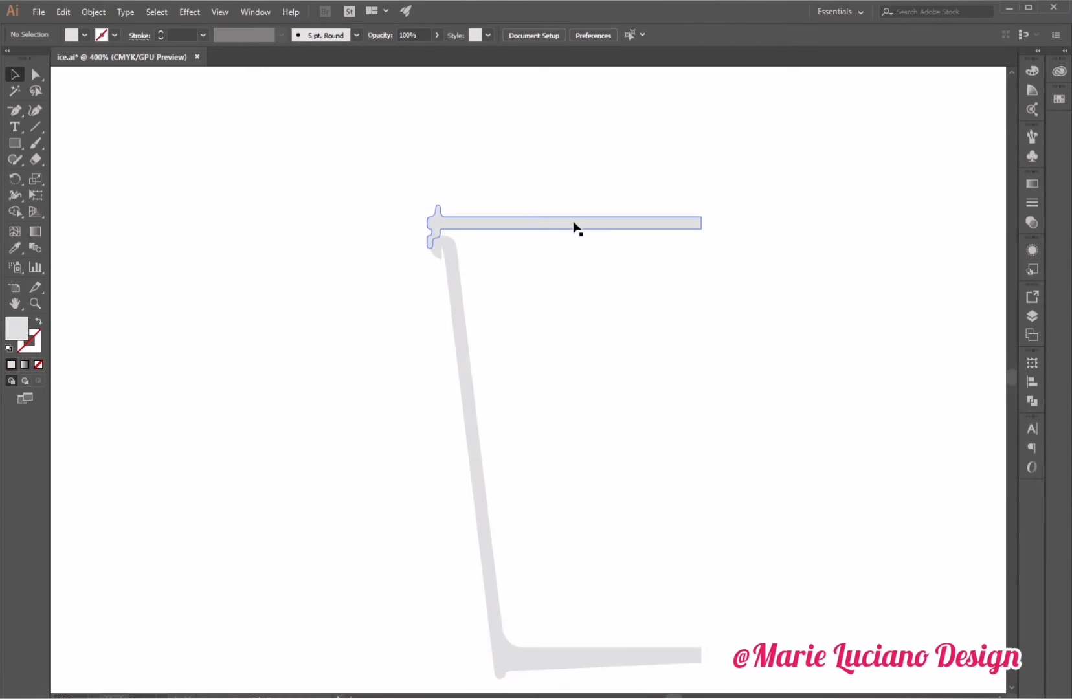
Turn the cup profile's 3D Revolve effect back on in its appearance settings.
{"action": "left_click", "coordinate": [458, 343]}
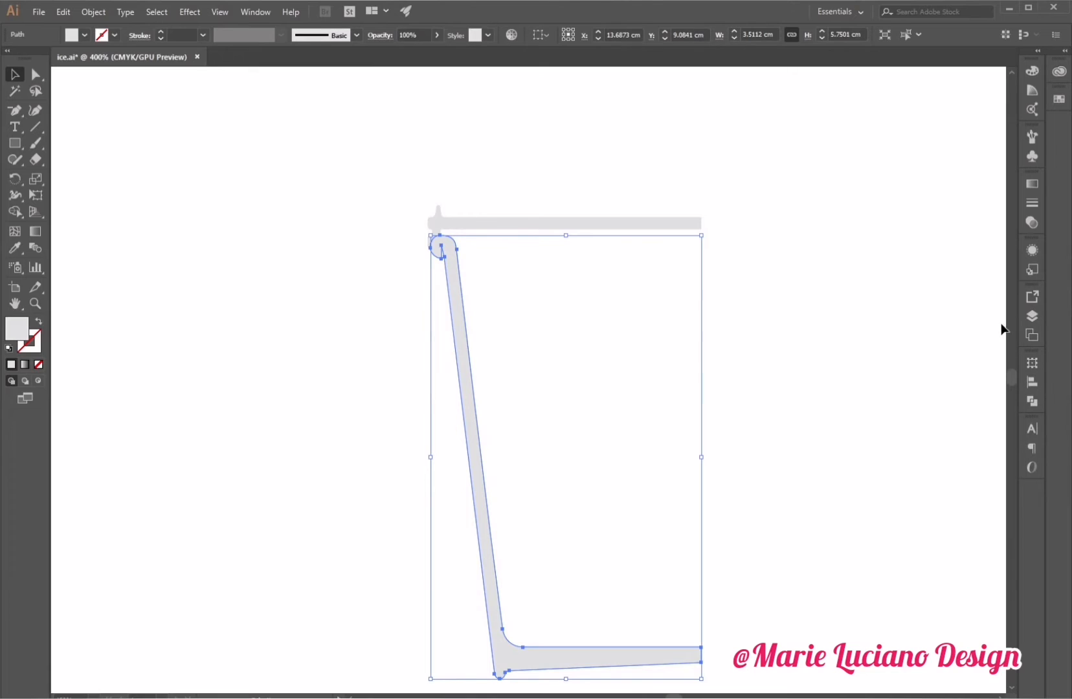
{"action": "left_click", "coordinate": [1031, 251]}
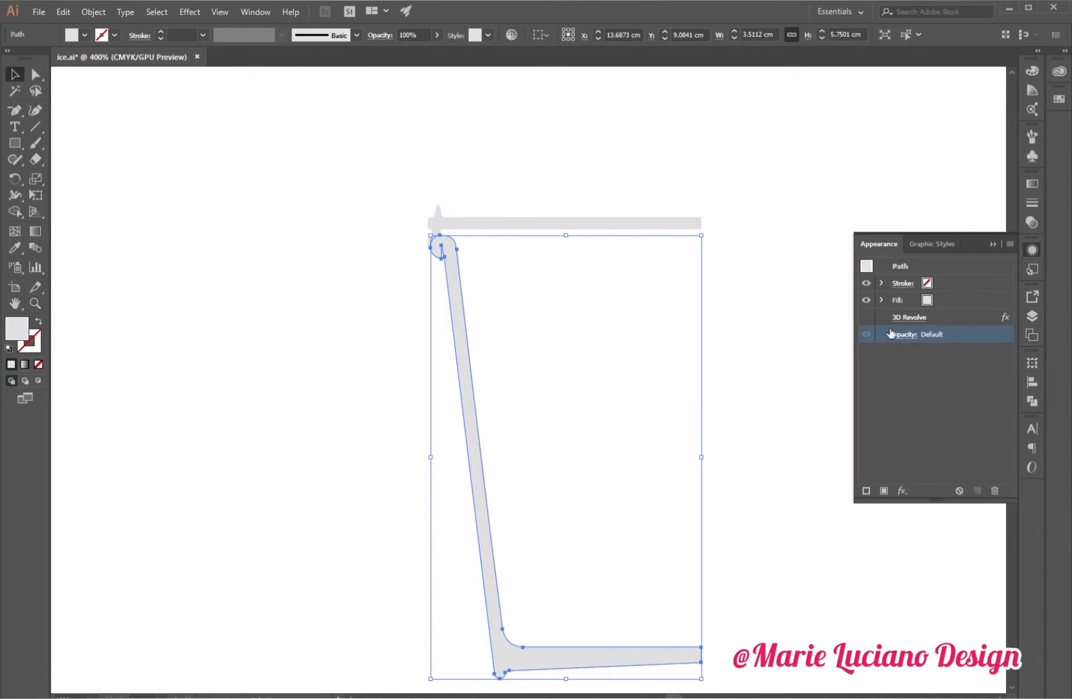
{"action": "left_click", "coordinate": [861, 319]}
{"action": "left_click", "coordinate": [864, 317]}
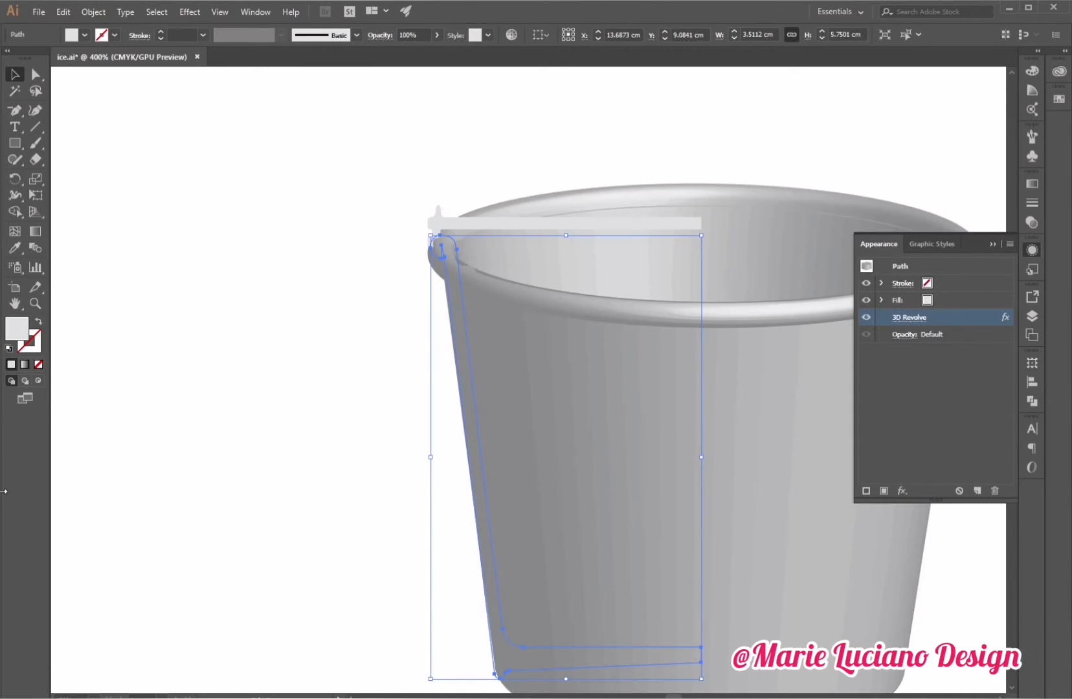
{"action": "left_click", "coordinate": [34, 306]}
{"action": "left_click", "coordinate": [400, 478], "text": "alt"}
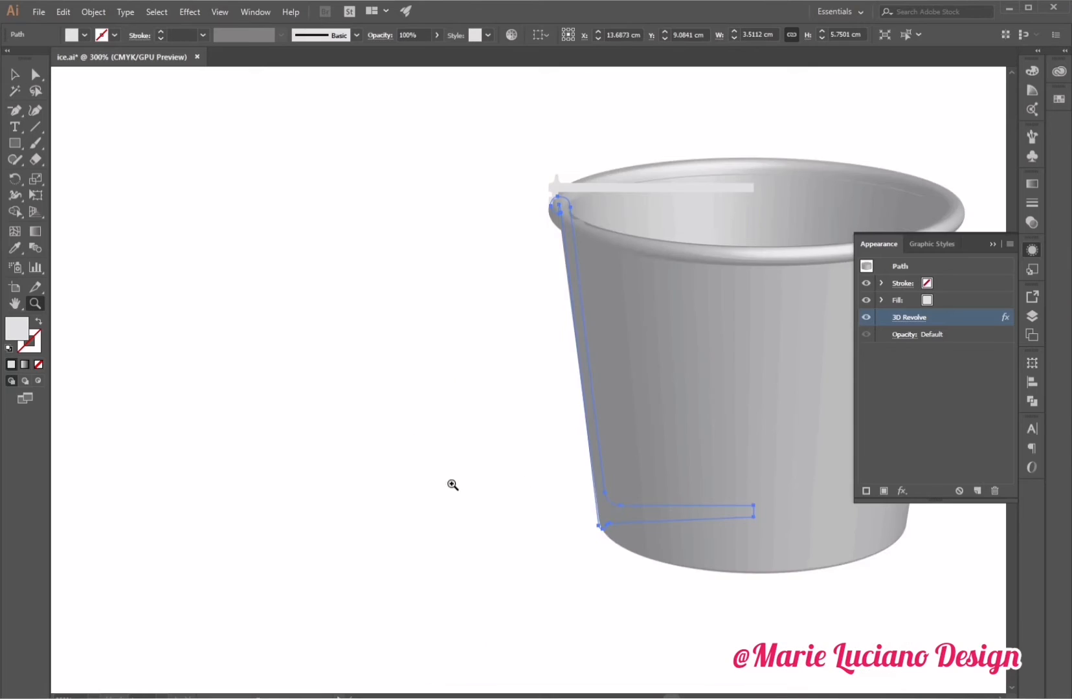
{"action": "left_click_drag", "start_coordinate": [555, 488], "coordinate": [249, 546]}
{"action": "left_click", "coordinate": [15, 74]}
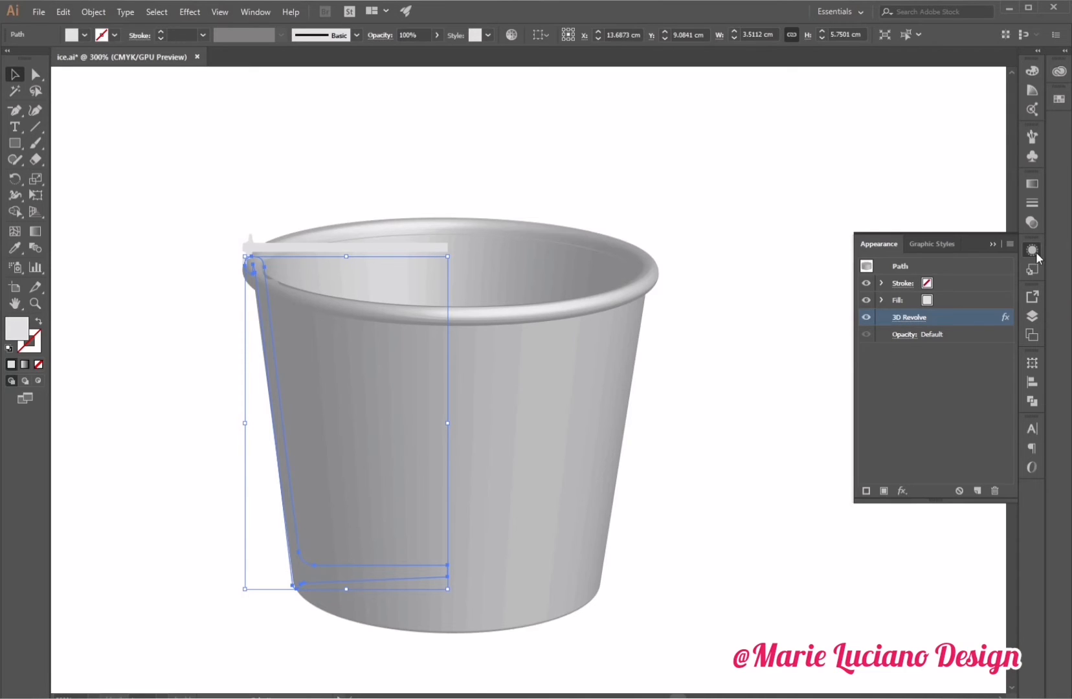
{"action": "left_click", "coordinate": [95, 13]}
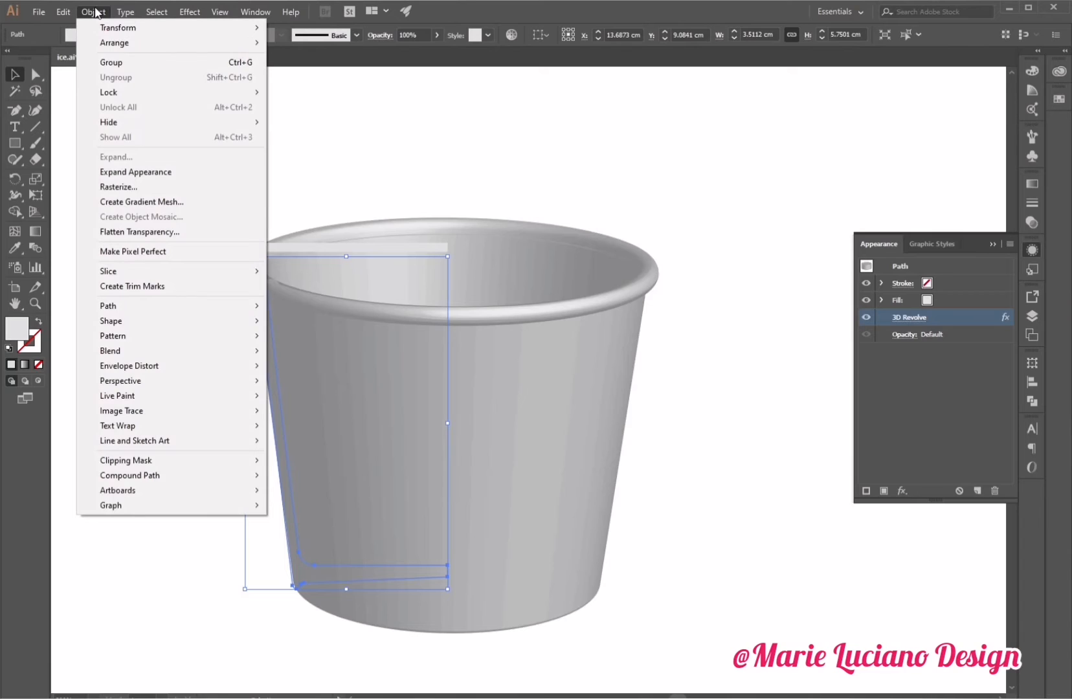
{"action": "left_click", "coordinate": [394, 138]}
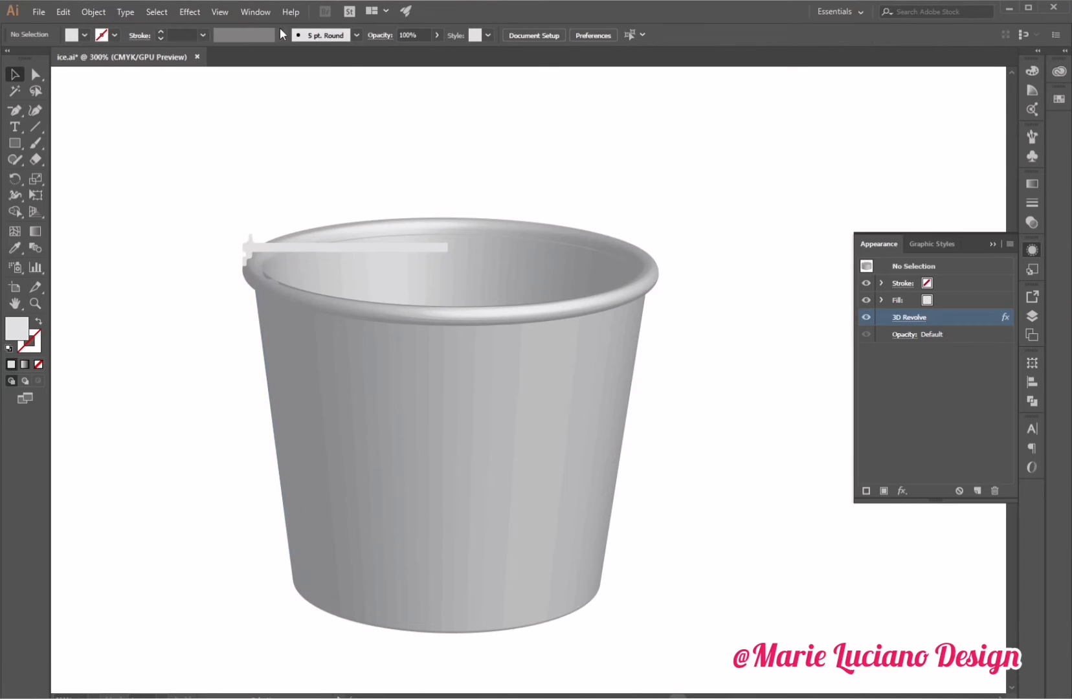
{"action": "left_click", "coordinate": [310, 305]}
{"action": "left_click", "coordinate": [187, 12]}
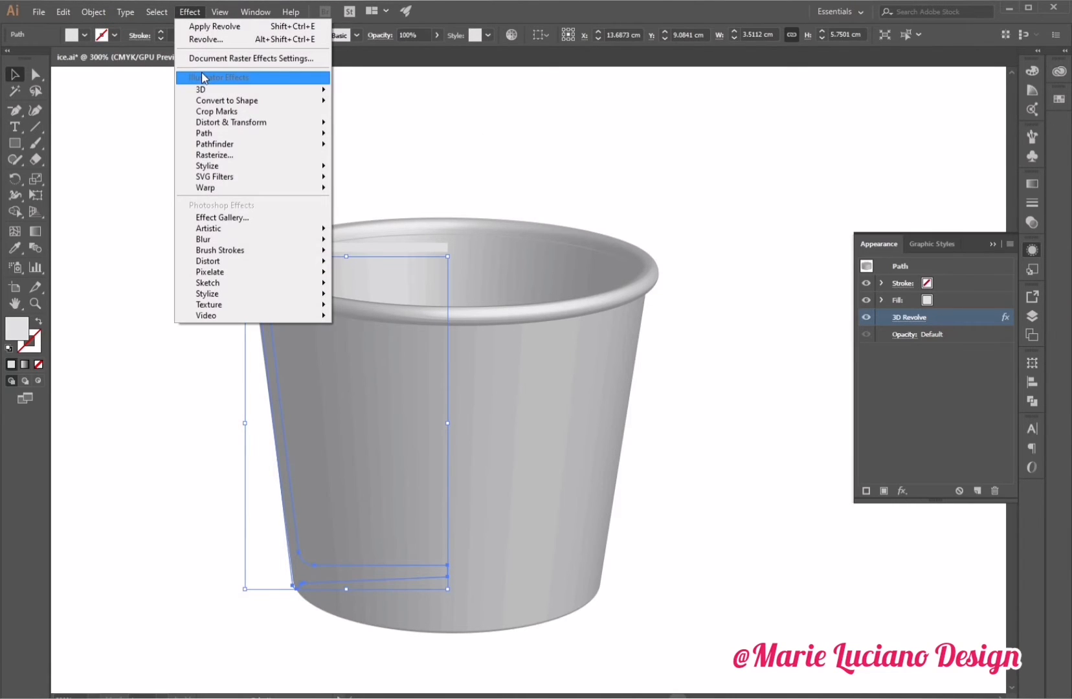
{"action": "left_click", "coordinate": [818, 256]}
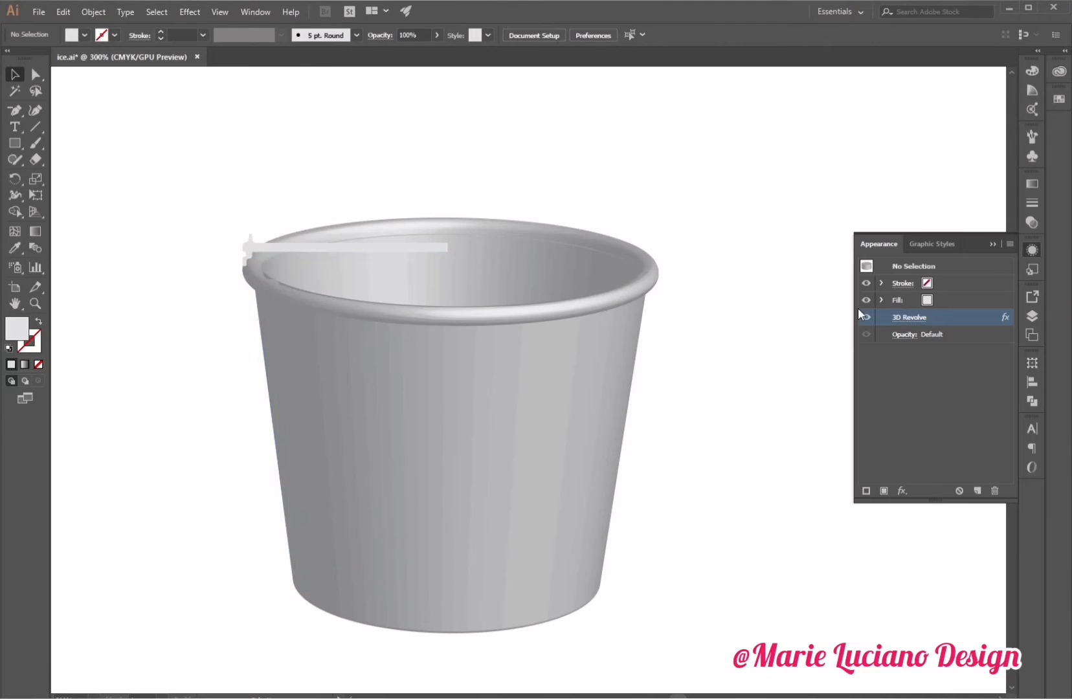
Review the 3D Revolve options of the current appearance, keeping the Off-Axis Front position.
{"action": "left_click", "coordinate": [916, 318]}
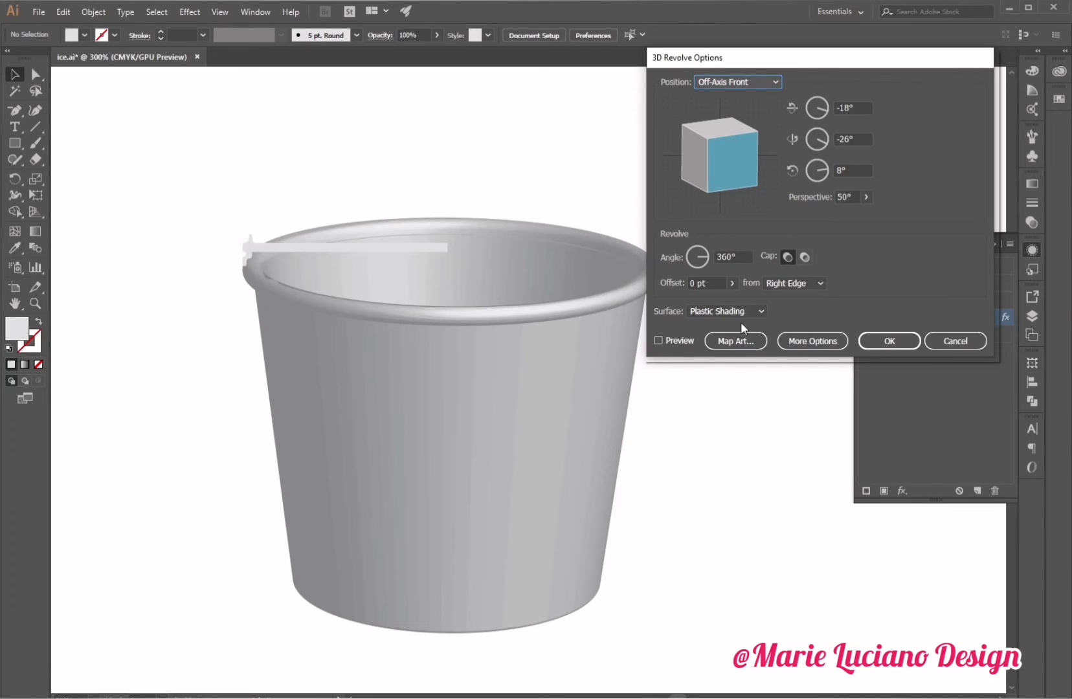
{"action": "left_click", "coordinate": [659, 341]}
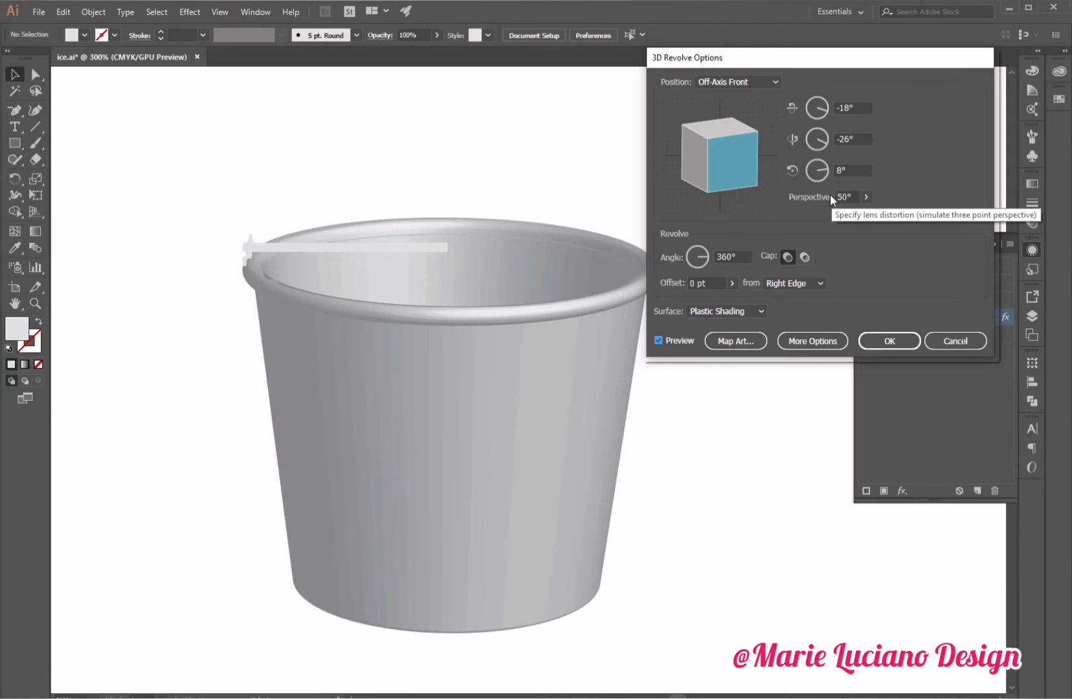
{"action": "left_click", "coordinate": [750, 81]}
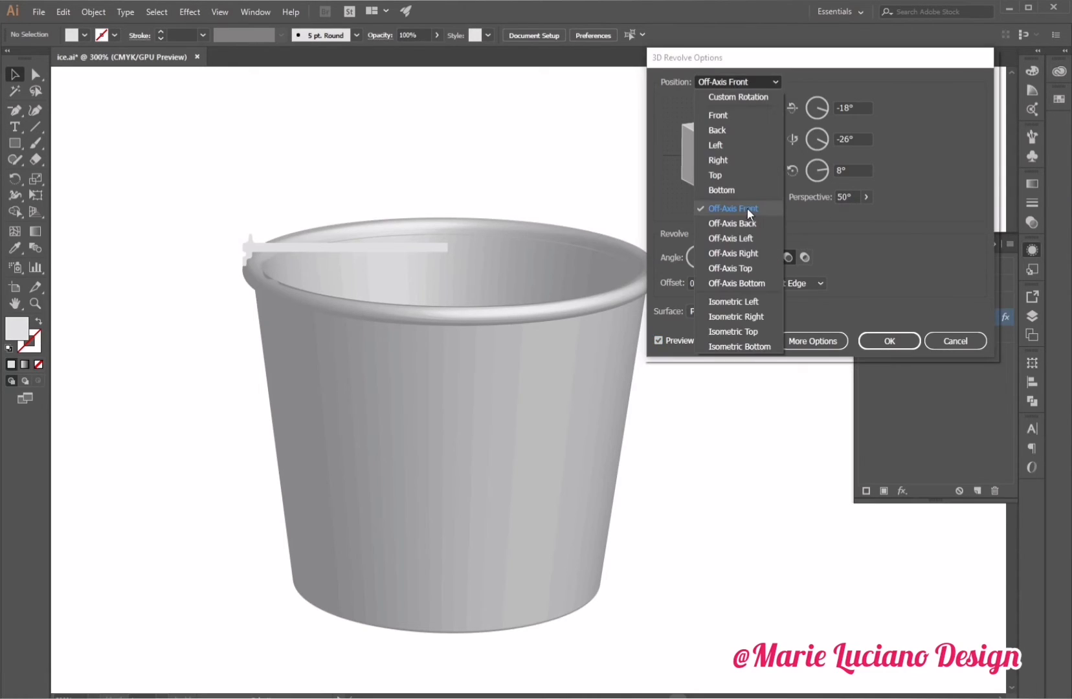
{"action": "left_click", "coordinate": [747, 208]}
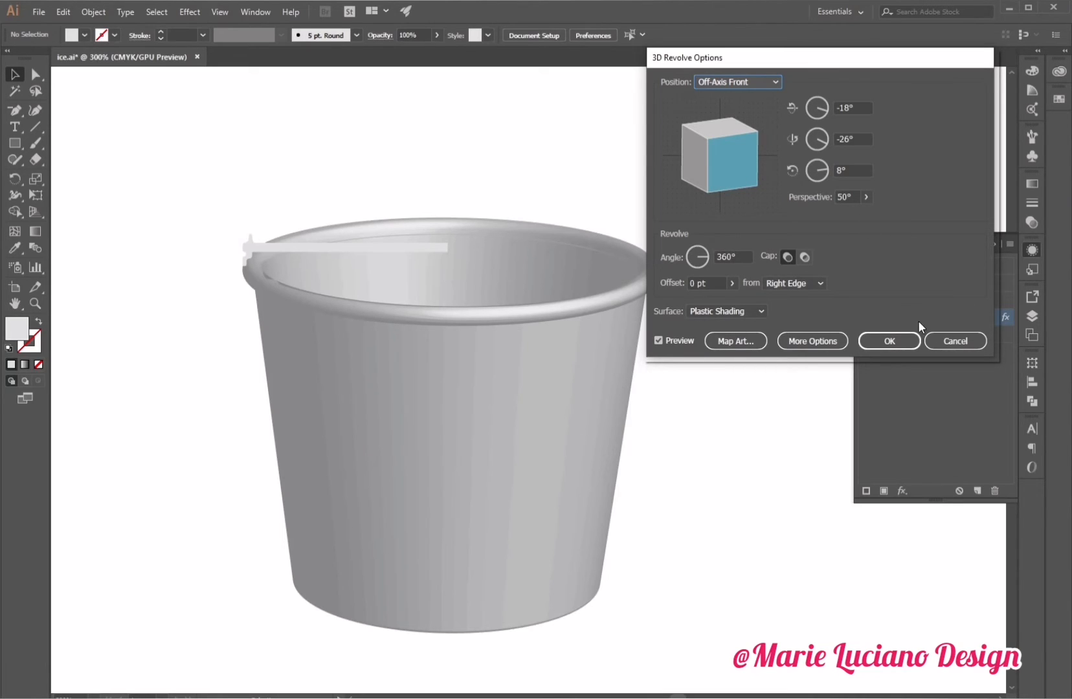
{"action": "left_click", "coordinate": [888, 340]}
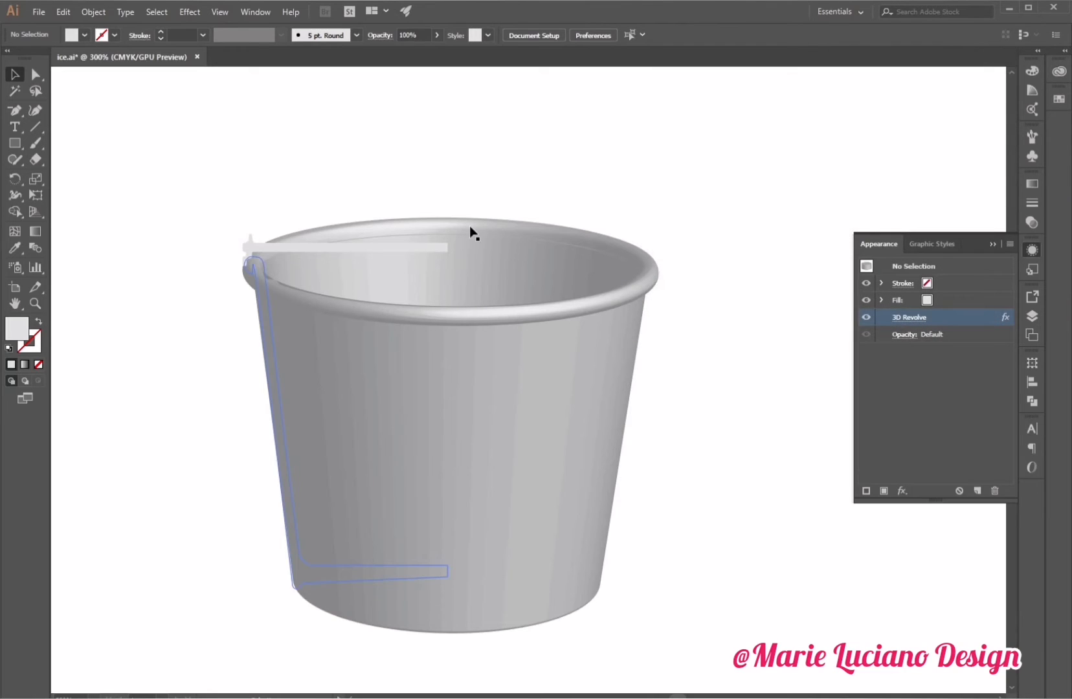
Apply a 3D Revolve to the lid profile from the Right Edge with 50° perspective and Off-Axis Front position.
{"action": "left_click", "coordinate": [440, 253]}
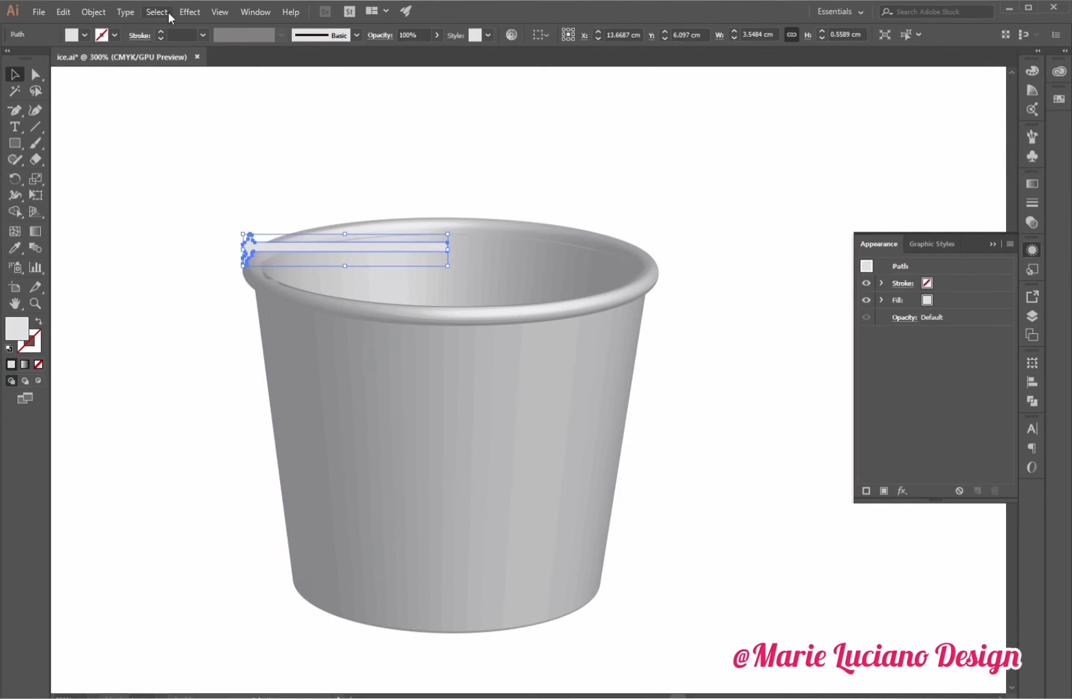
{"action": "left_click", "coordinate": [187, 13]}
{"action": "mouse_move", "coordinate": [220, 91]}
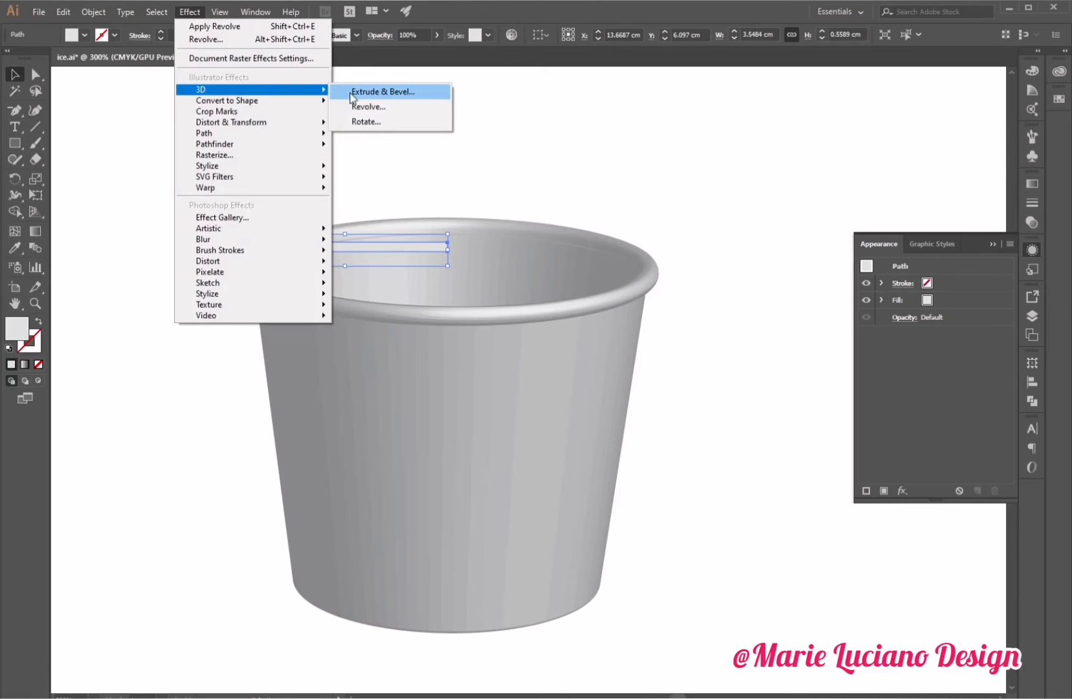
{"action": "left_click", "coordinate": [368, 107]}
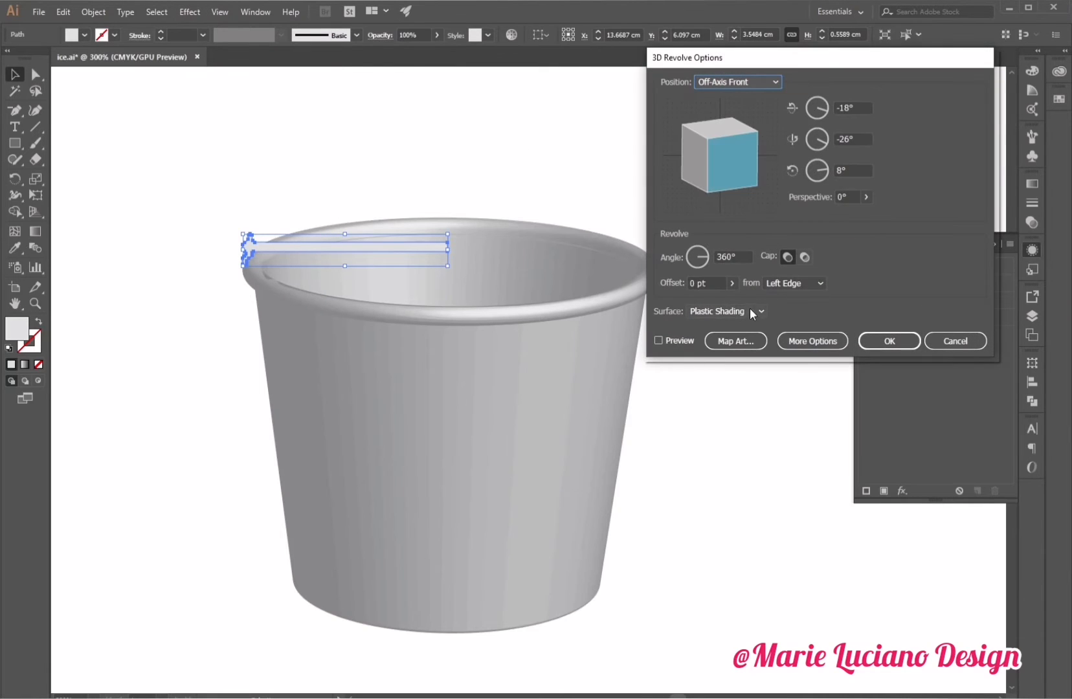
{"action": "left_click", "coordinate": [790, 287]}
{"action": "left_click", "coordinate": [809, 307]}
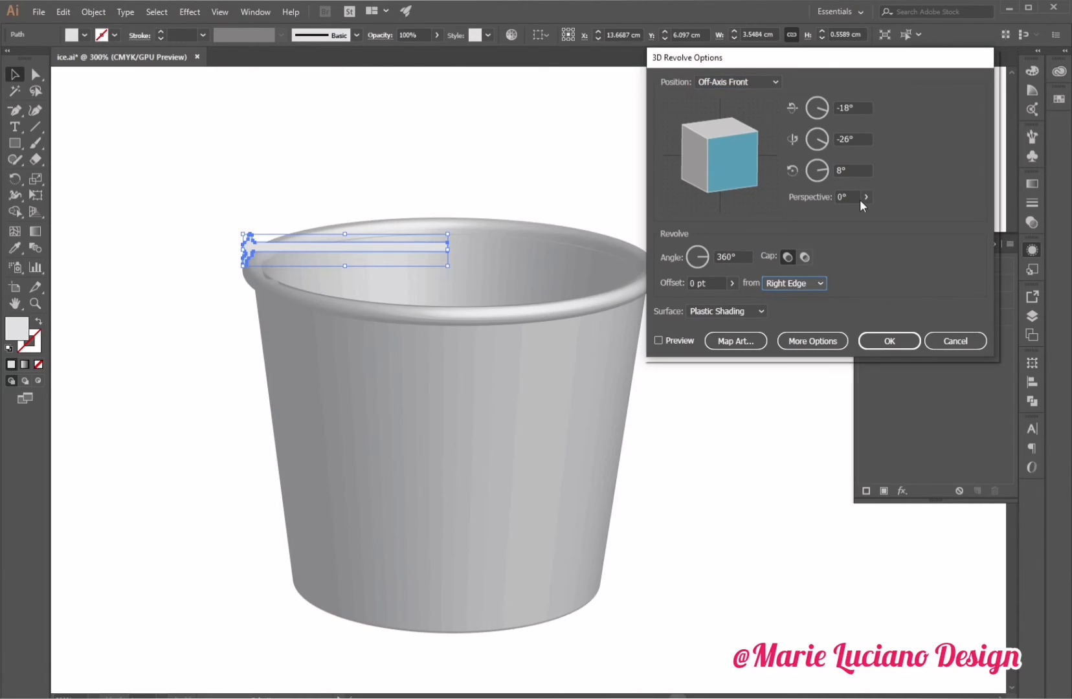
{"action": "left_click", "coordinate": [845, 197]}
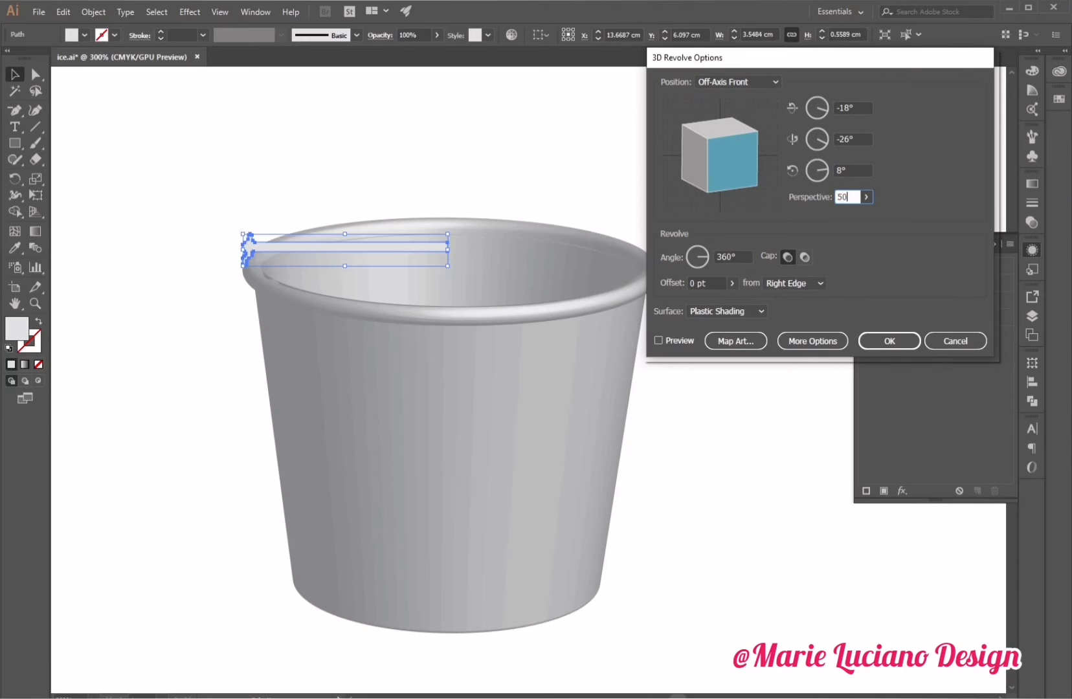
{"action": "left_click", "coordinate": [727, 89]}
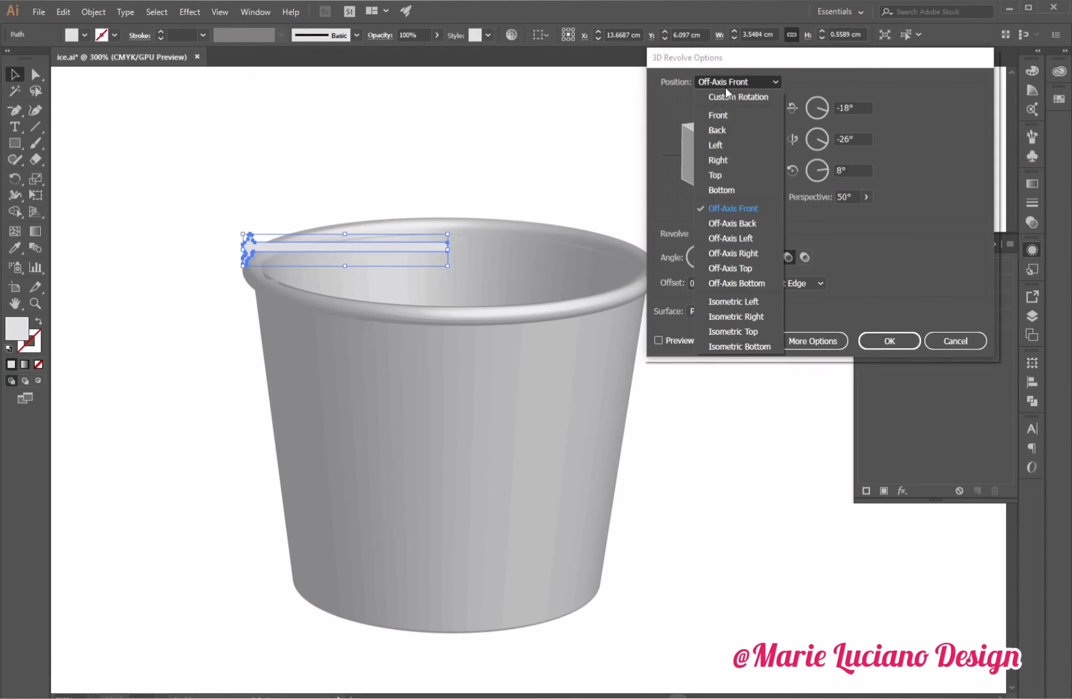
{"action": "left_click", "coordinate": [754, 215]}
{"action": "left_click", "coordinate": [658, 339]}
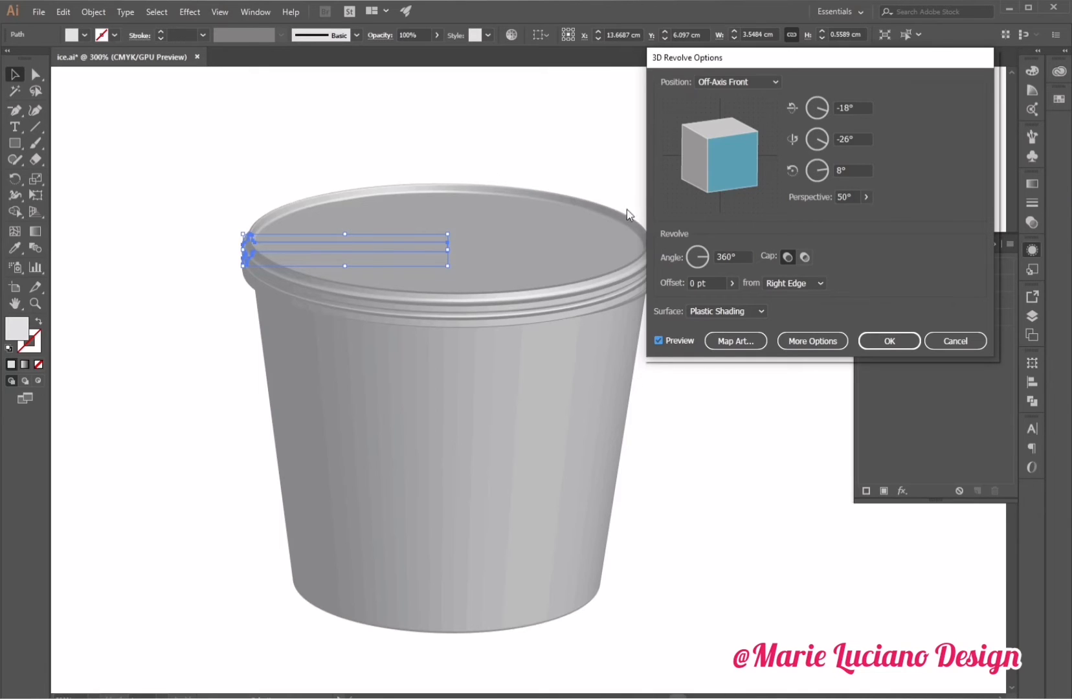
{"action": "left_click", "coordinate": [890, 341]}
{"action": "left_click", "coordinate": [647, 350]}
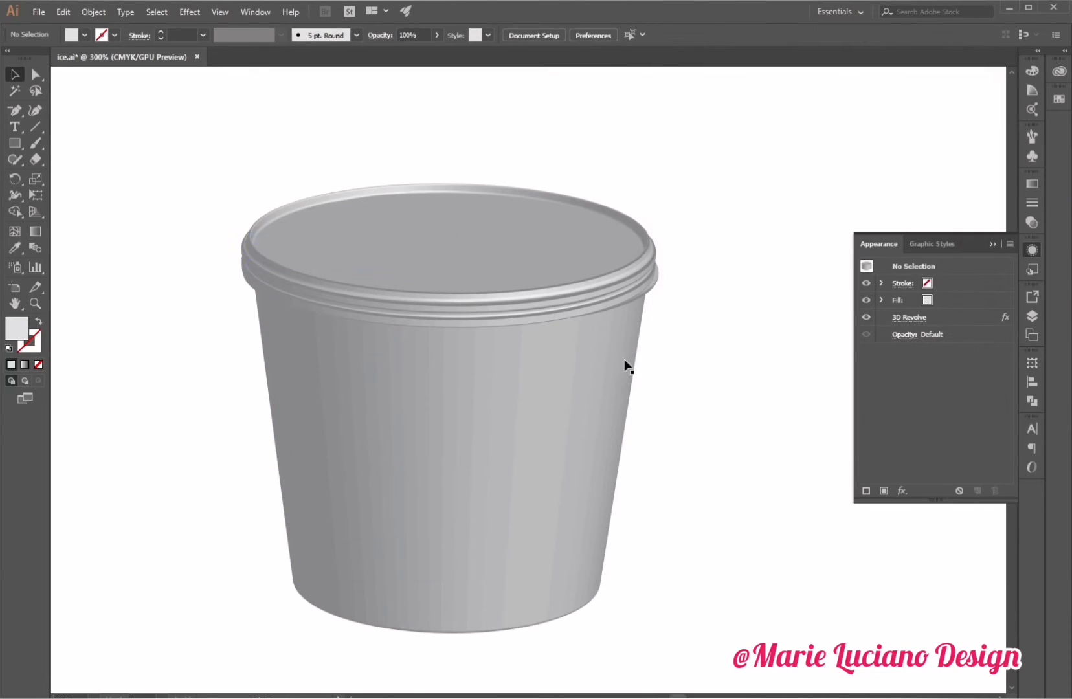
Nudge the revolved lid upward in six small steps above the cup rim.
{"action": "left_click", "coordinate": [453, 254]}
{"action": "key", "text": "Up"}
{"action": "key", "text": "Up"}
{"action": "key", "text": "Up"}
{"action": "key", "text": "Up"}
{"action": "key", "text": "Up"}
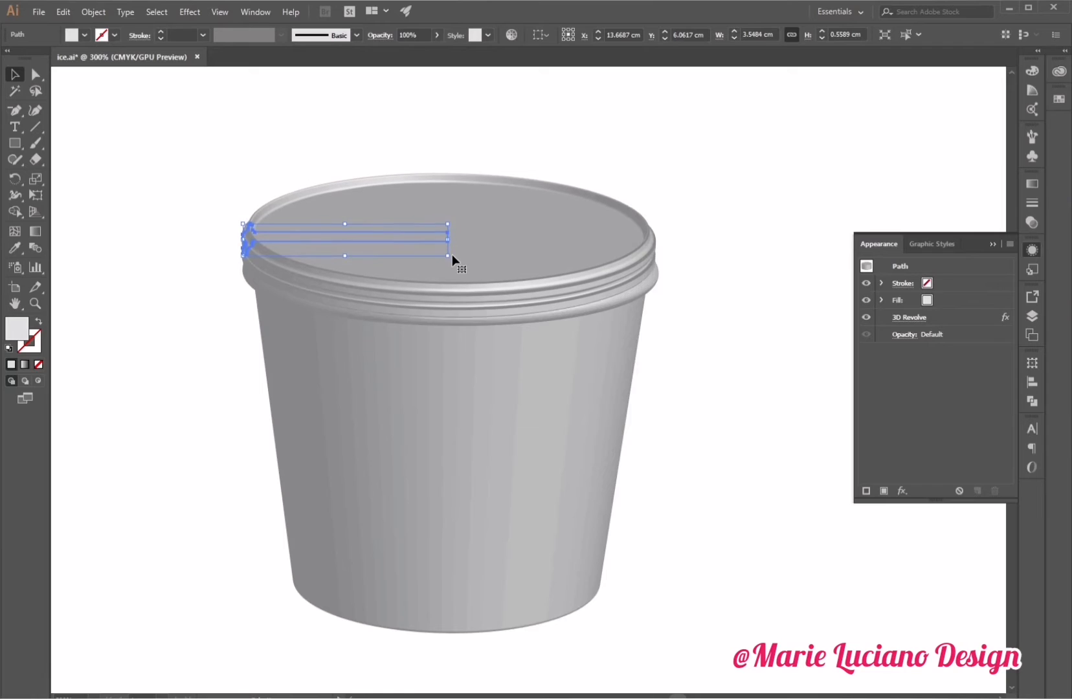
{"action": "key", "text": "Up"}
{"action": "key", "text": "Up"}
{"action": "key", "text": "Up"}
{"action": "key", "text": "Up"}
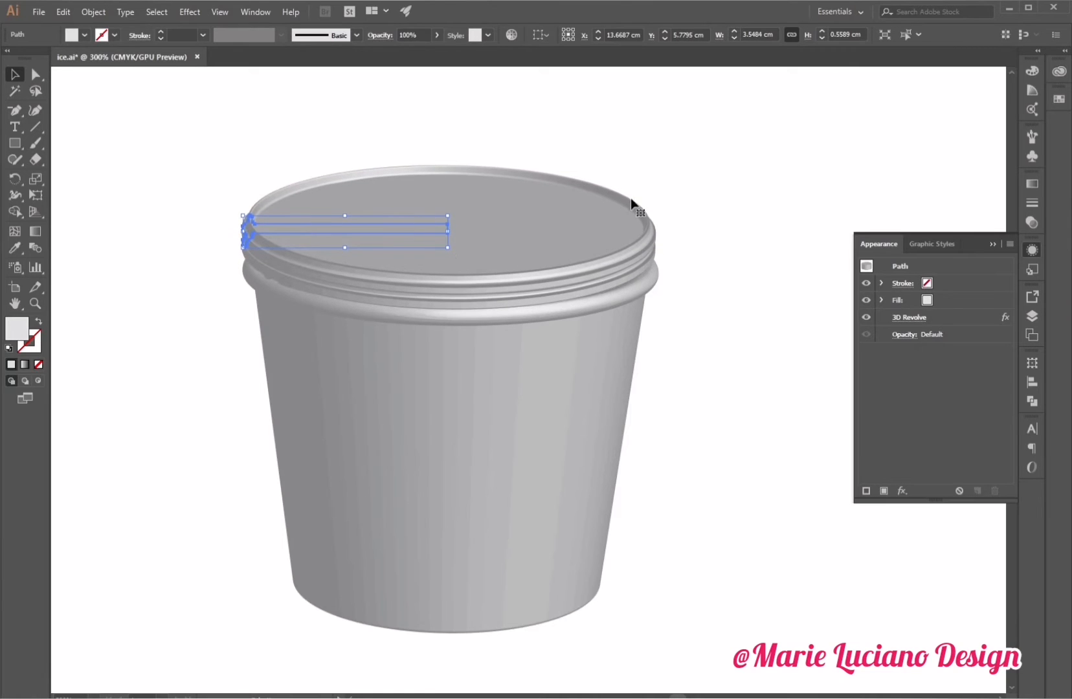
{"action": "left_click", "coordinate": [668, 135]}
Widen the lid by moving the anchor points at the lid profile's left end slightly outward.
{"action": "left_click", "coordinate": [428, 230]}
{"action": "left_click", "coordinate": [36, 75]}
{"action": "left_click_drag", "start_coordinate": [125, 168], "coordinate": [253, 259]}
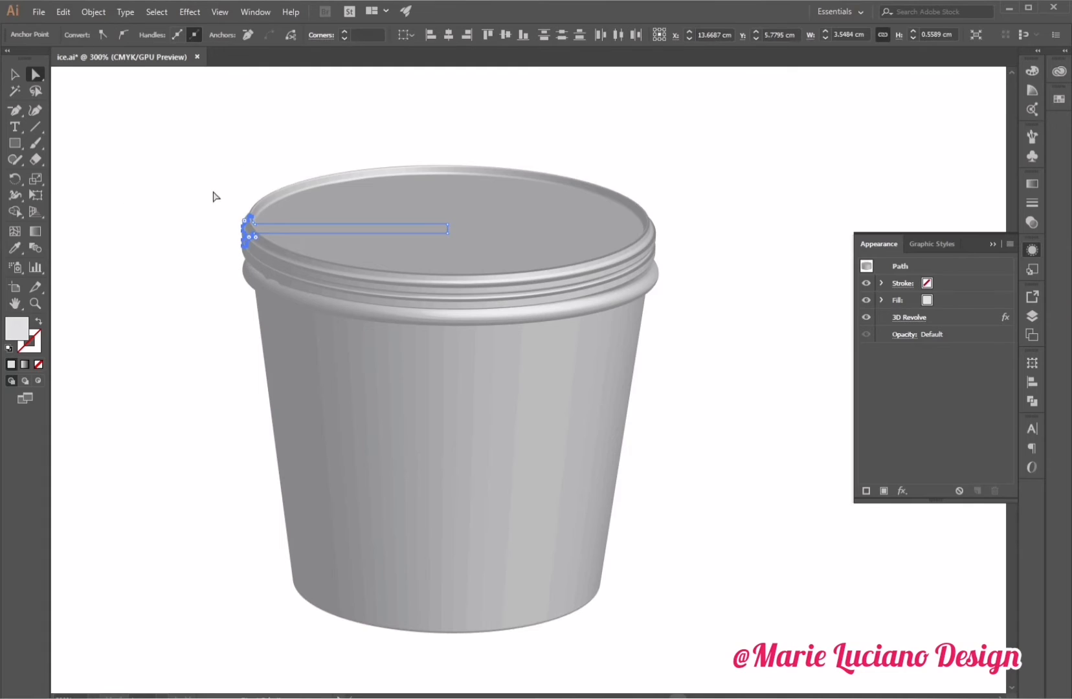
{"action": "left_click_drag", "start_coordinate": [213, 191], "coordinate": [264, 256]}
{"action": "key", "text": "Left"}
{"action": "key", "text": "Left"}
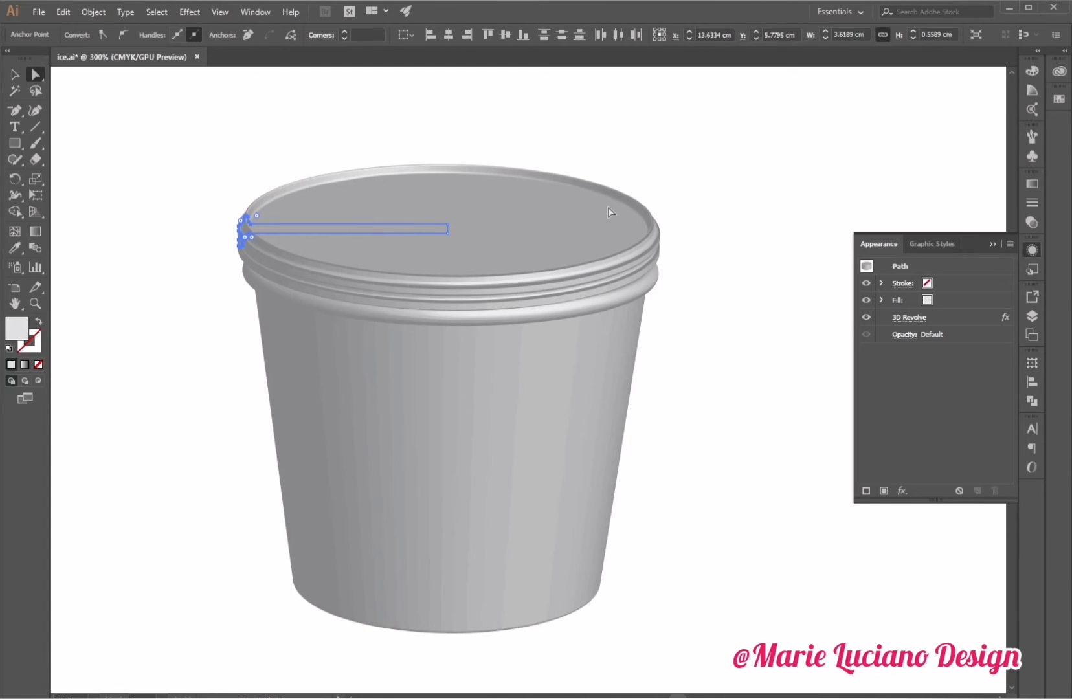
{"action": "key", "text": "Left"}
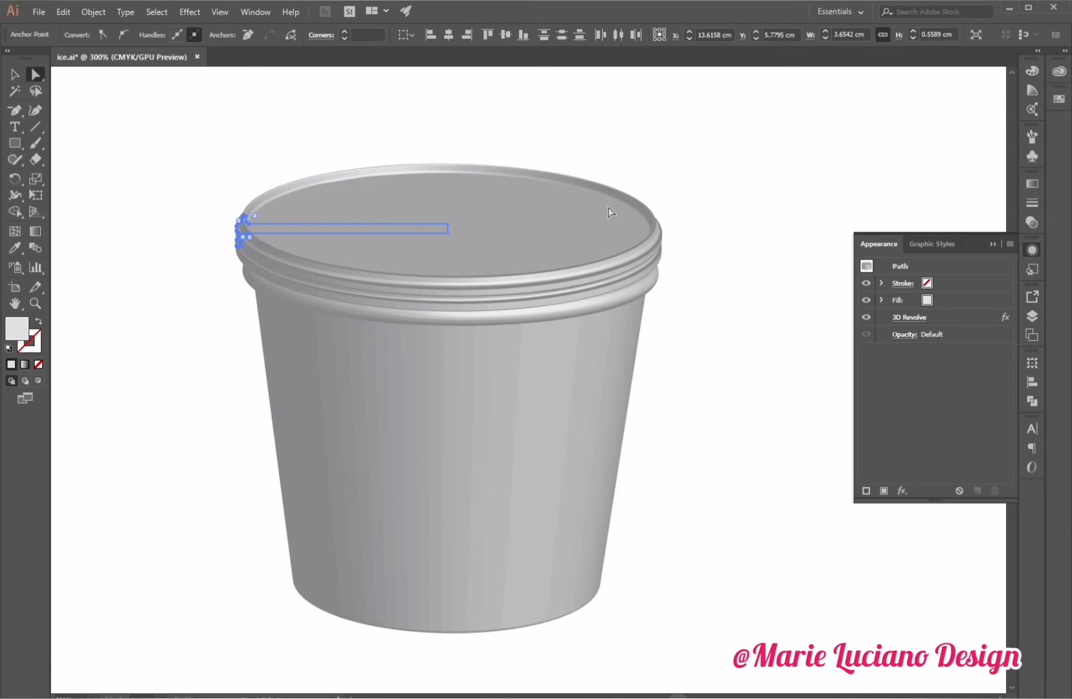
{"action": "left_click", "coordinate": [156, 366]}
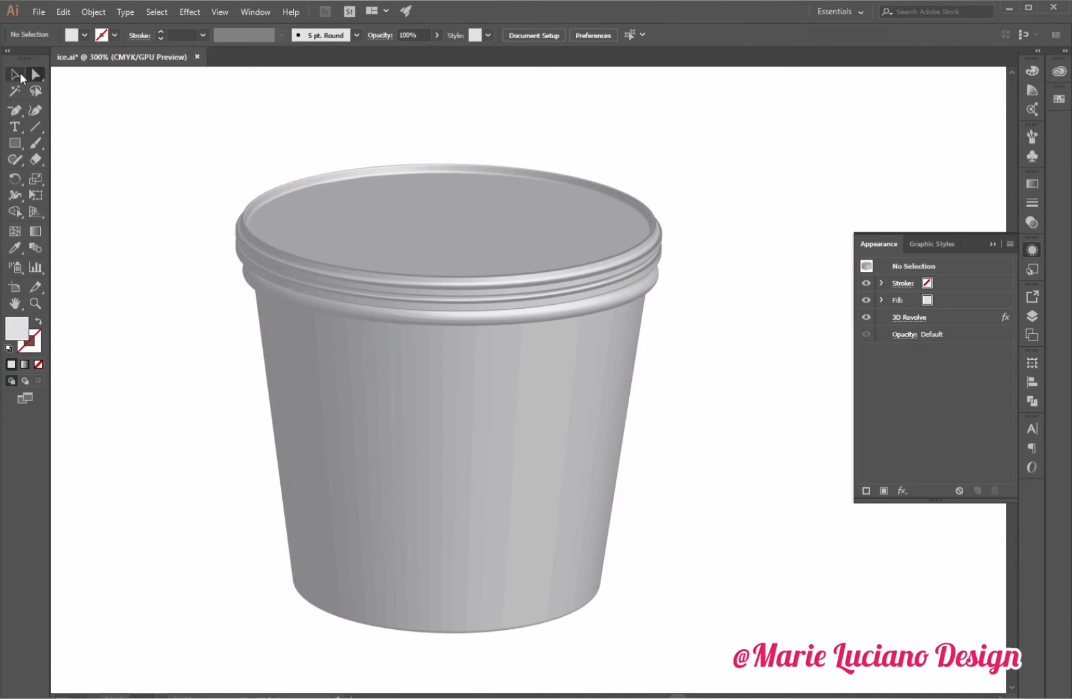
Pick a lighter fill swatch for the lid through its appearance fill setting.
{"action": "left_click", "coordinate": [16, 75]}
{"action": "left_click", "coordinate": [330, 235]}
{"action": "left_click", "coordinate": [944, 299]}
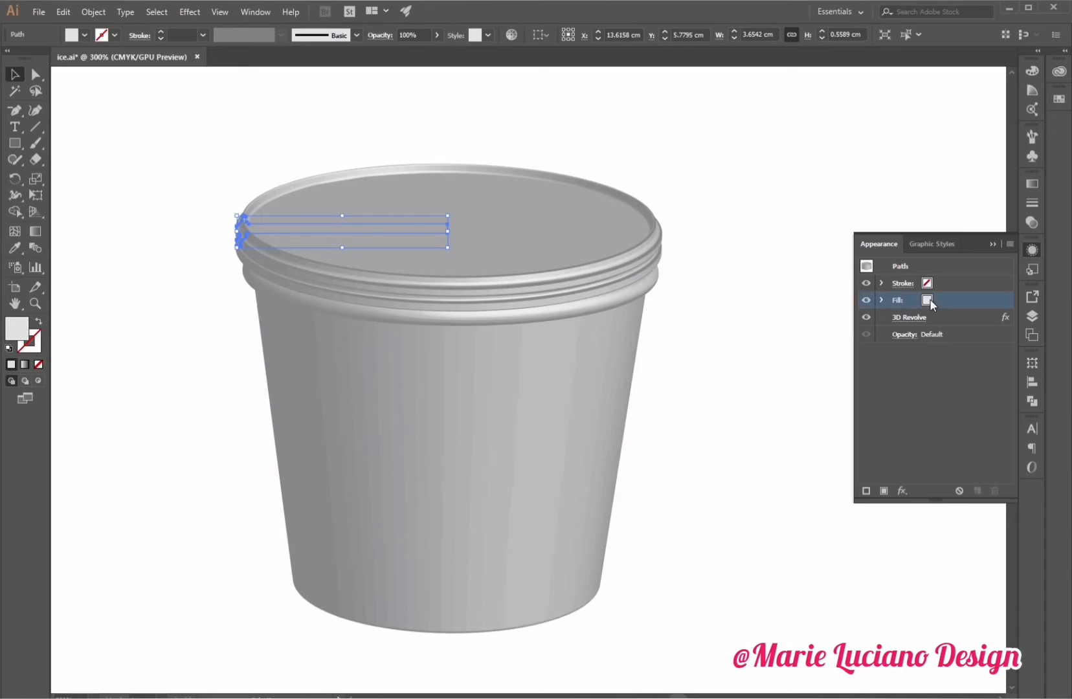
{"action": "left_click", "coordinate": [738, 247]}
{"action": "left_click", "coordinate": [588, 243]}
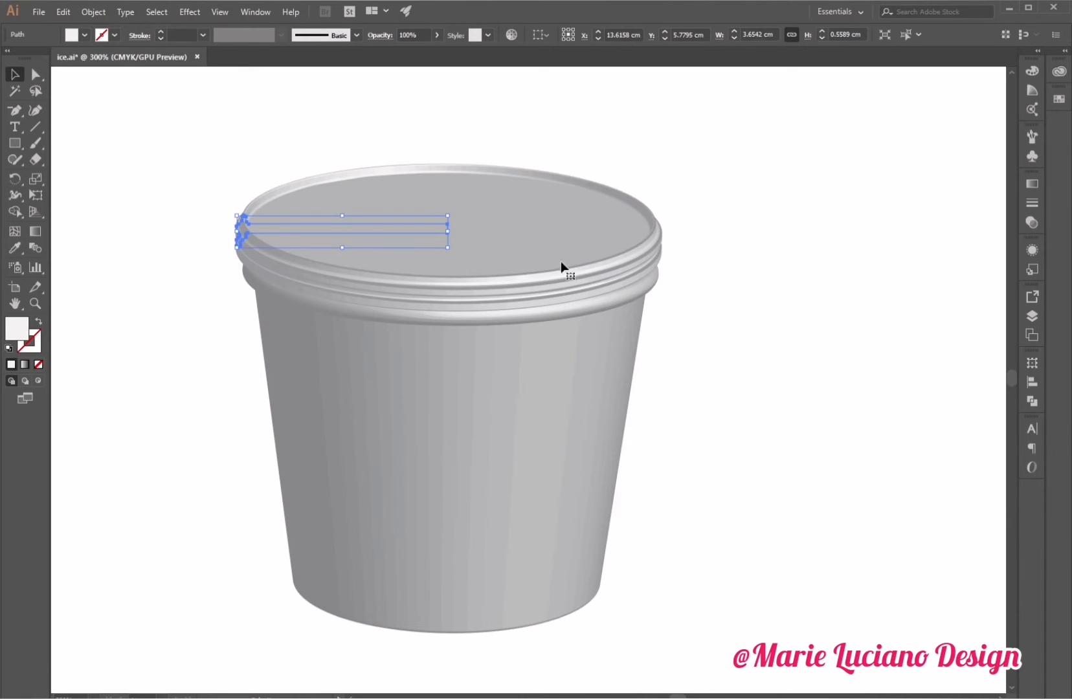
Move the lid down slightly so it sits on the cup rim.
{"action": "left_click_drag", "start_coordinate": [523, 240], "coordinate": [524, 255]}
{"action": "left_click", "coordinate": [802, 278]}
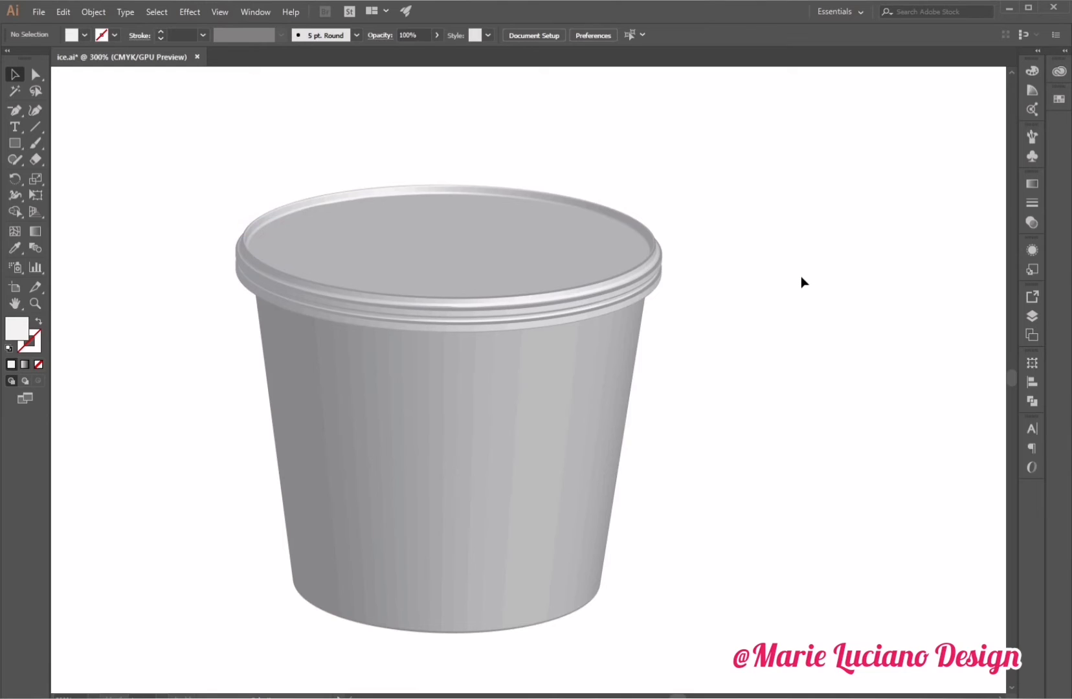
{"action": "scroll", "coordinate": [801, 275], "scroll_direction": "down", "scroll_amount": 1}
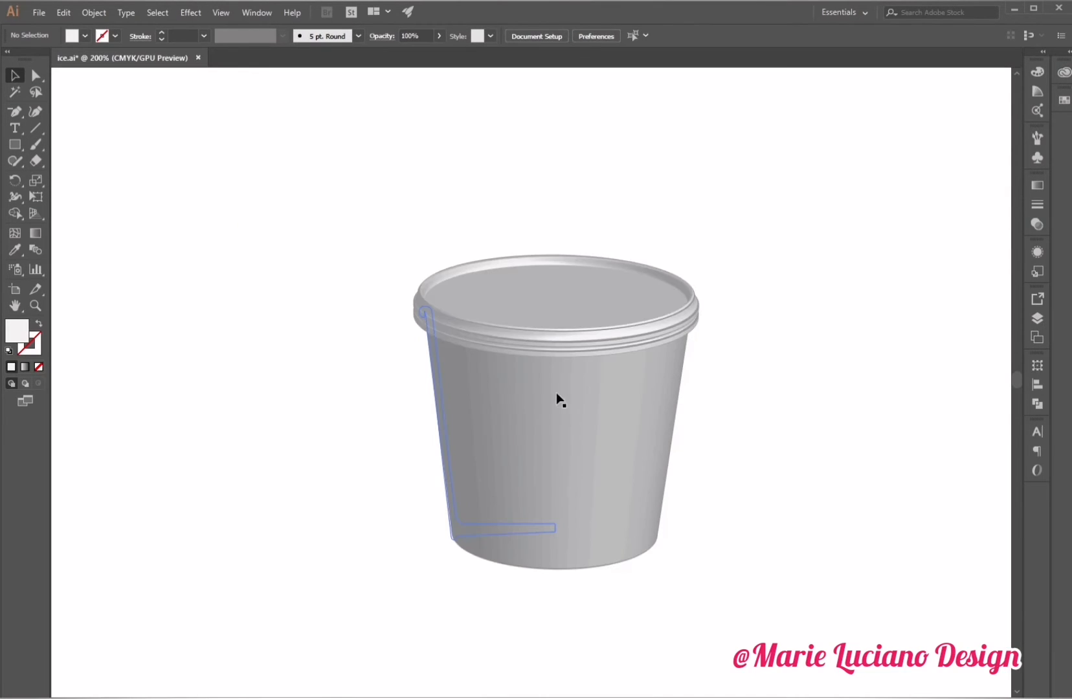
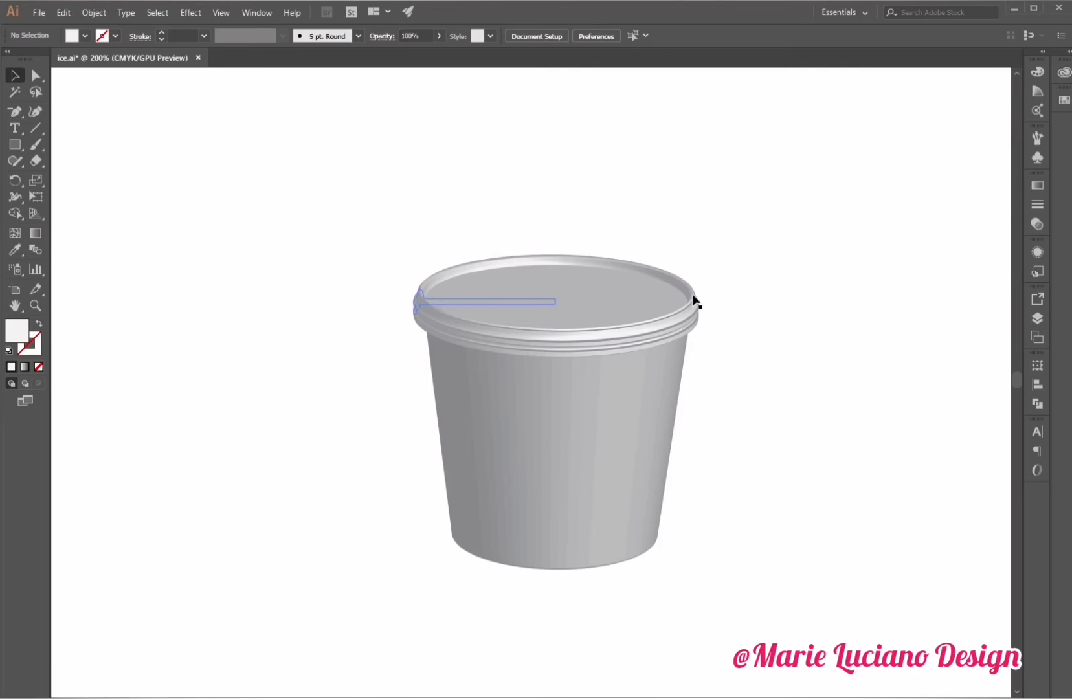
Draw a circle about 6.33 cm wide to the right of the cup.
{"action": "scroll", "coordinate": [679, 335], "scroll_direction": "right", "scroll_amount": 2}
{"action": "scroll", "coordinate": [679, 335], "scroll_direction": "right", "scroll_amount": 3}
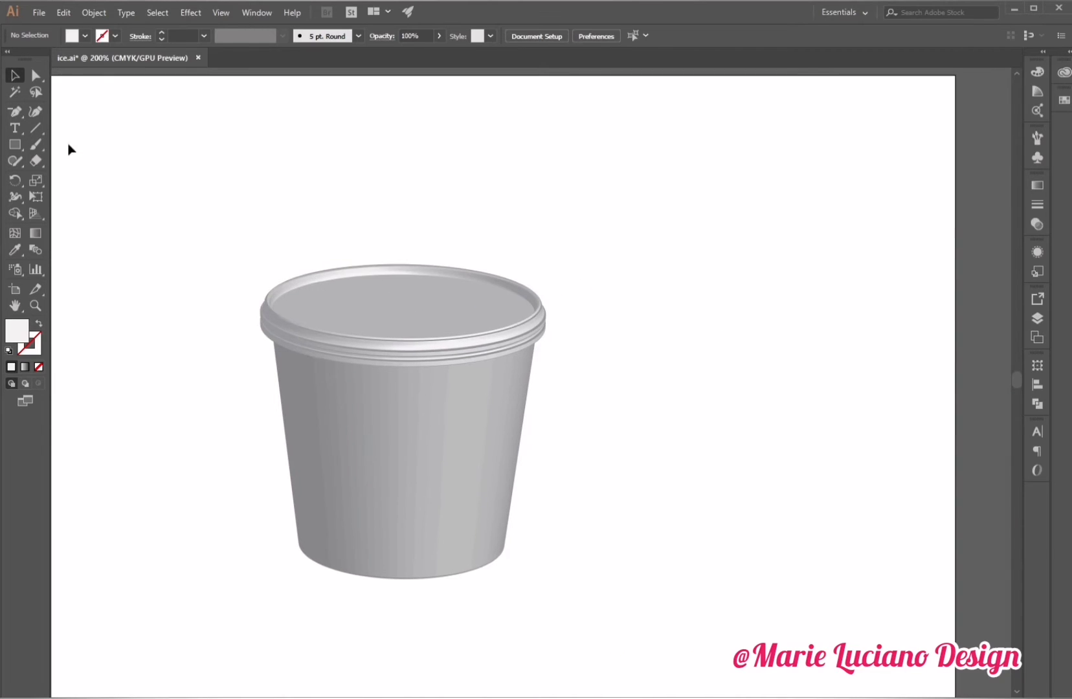
{"action": "left_click", "coordinate": [15, 145]}
{"action": "left_click", "coordinate": [82, 177]}
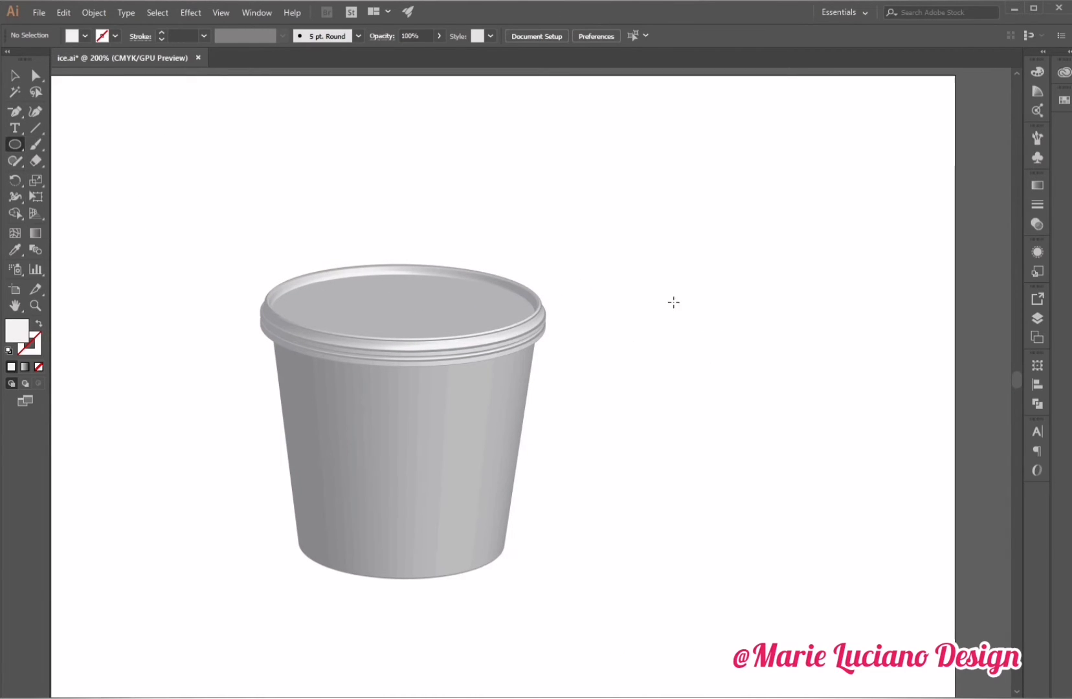
{"action": "left_click_drag", "start_coordinate": [625, 253], "coordinate": [871, 448]}
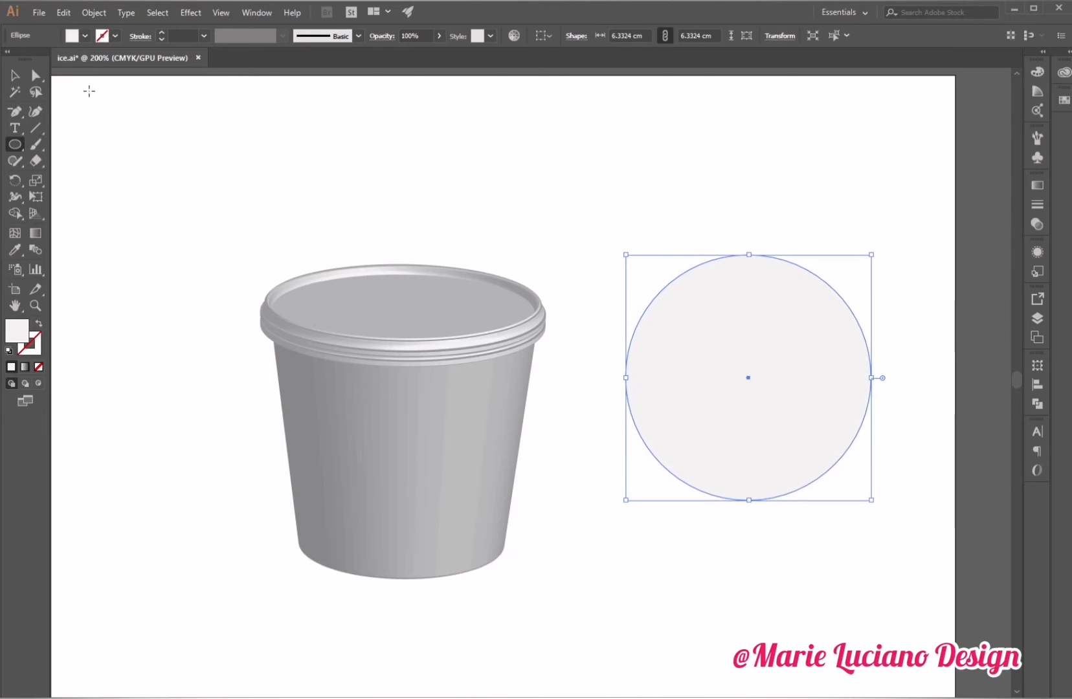
Fill the circle with the blue swatch C=100 M=90 Y=0 K=0.
{"action": "left_click", "coordinate": [15, 75]}
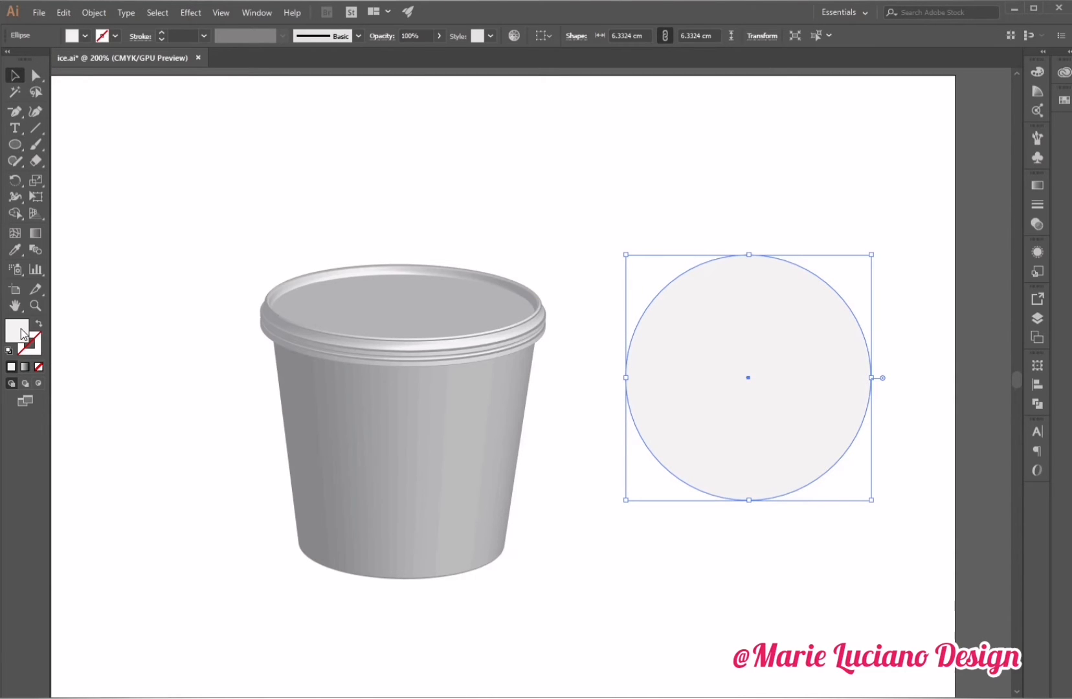
{"action": "double_click", "coordinate": [21, 332]}
{"action": "type", "text": "1C4C4B"}
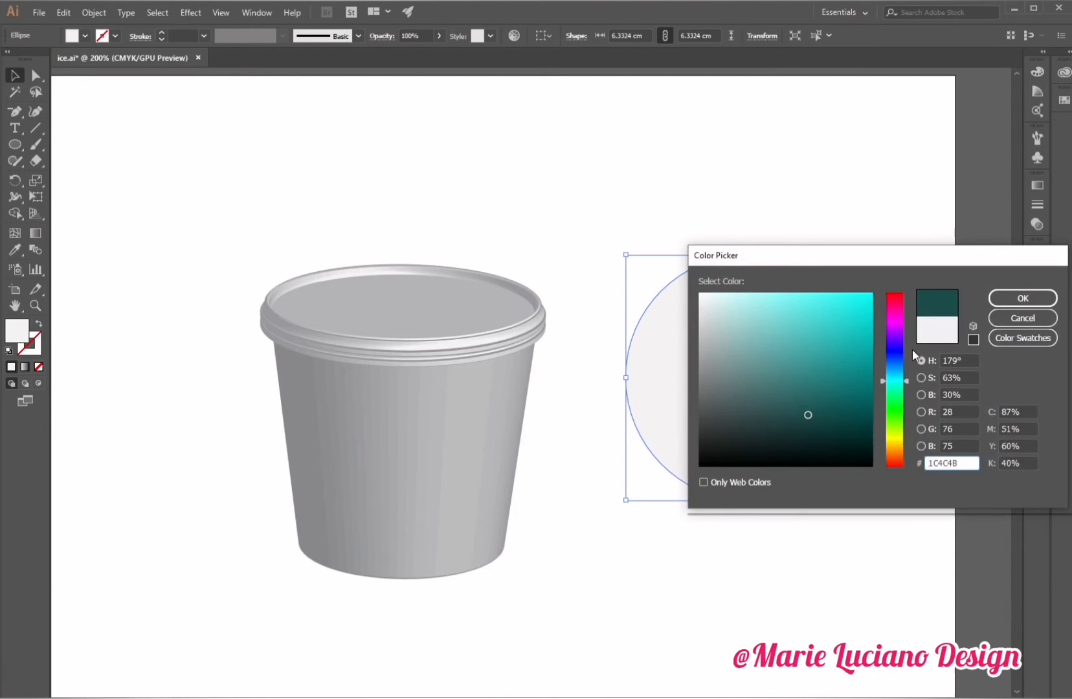
{"action": "left_click", "coordinate": [896, 349]}
{"action": "left_click", "coordinate": [1042, 340]}
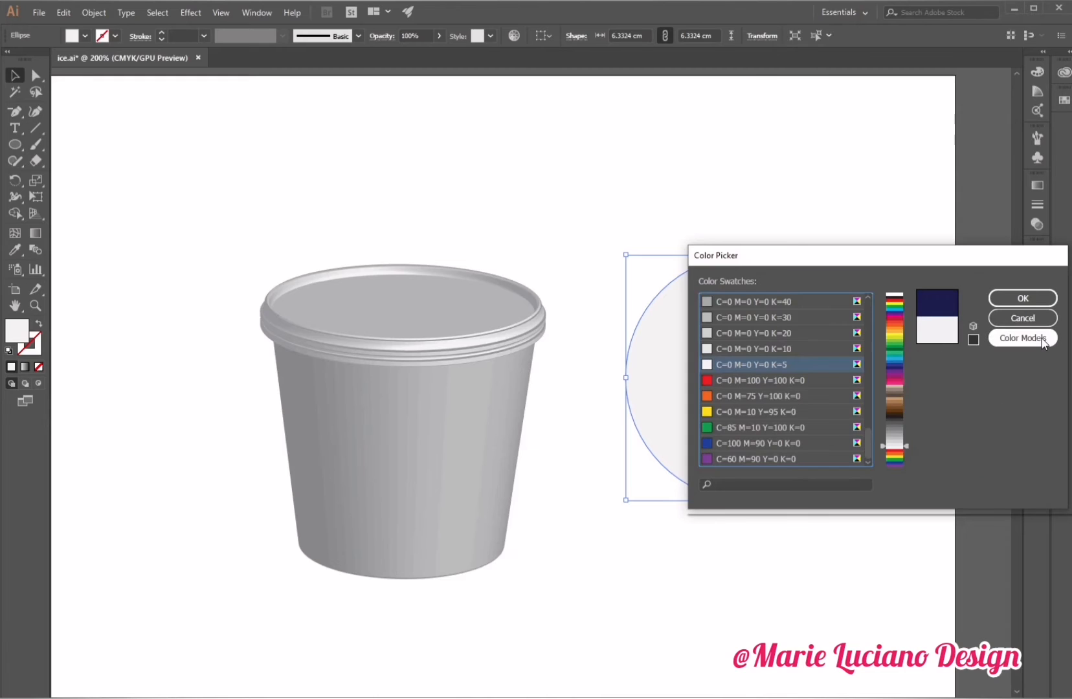
{"action": "left_click", "coordinate": [758, 444]}
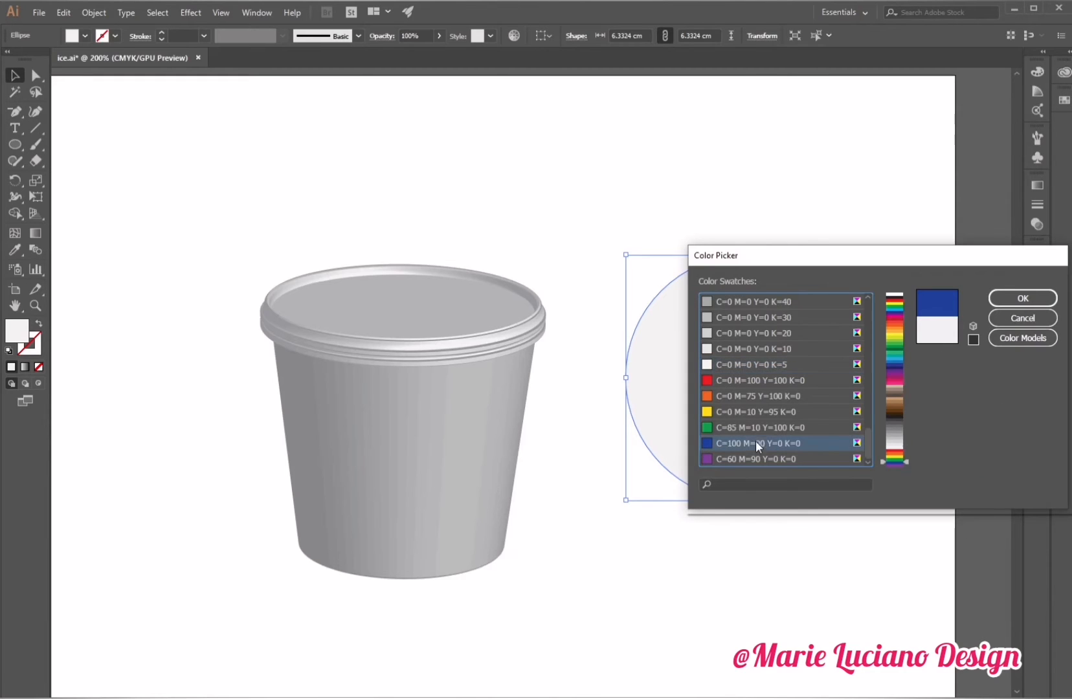
{"action": "left_click", "coordinate": [1030, 298]}
{"action": "left_click", "coordinate": [661, 161]}
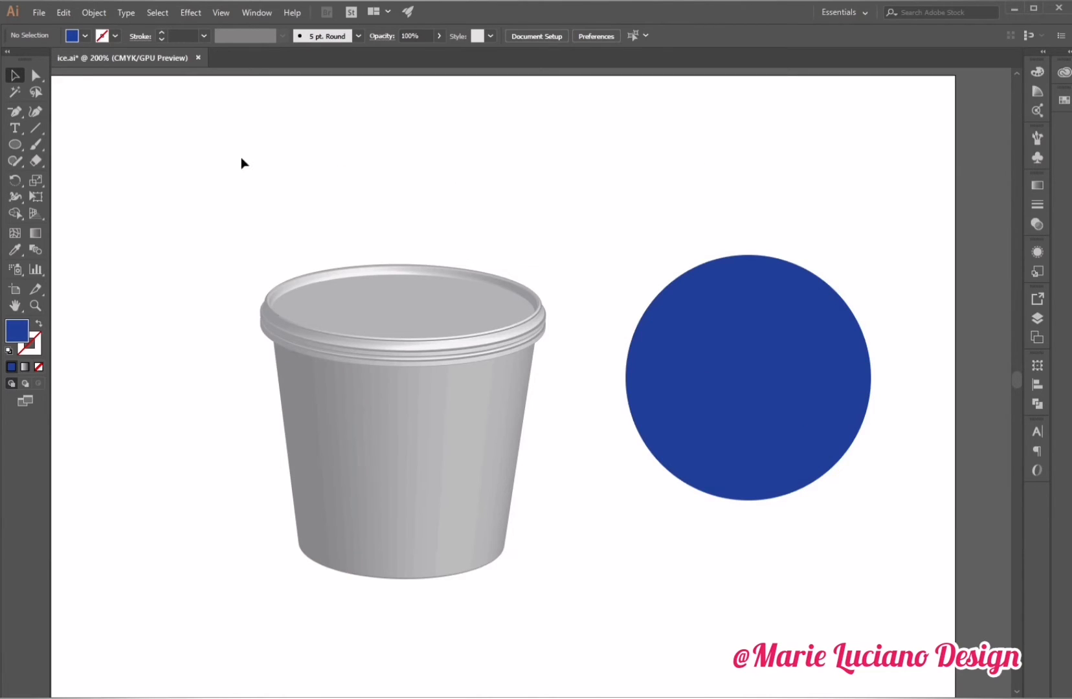
Add the text "ice cream" above the circle.
{"action": "left_click", "coordinate": [15, 128]}
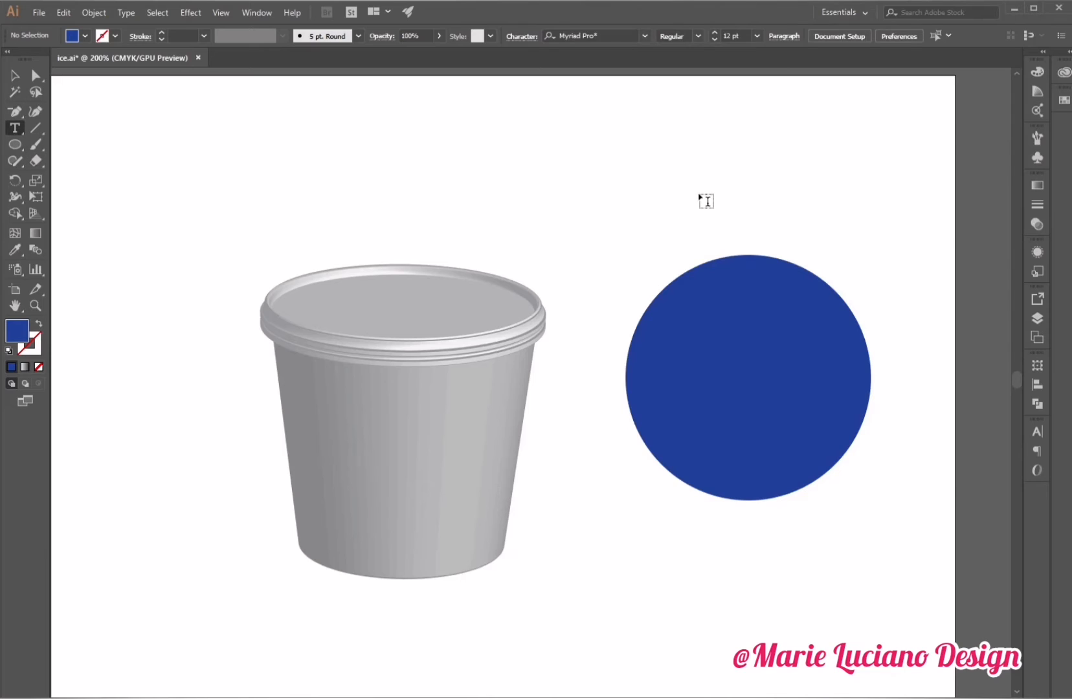
{"action": "left_click", "coordinate": [699, 192]}
{"action": "key", "text": "BackSpace"}
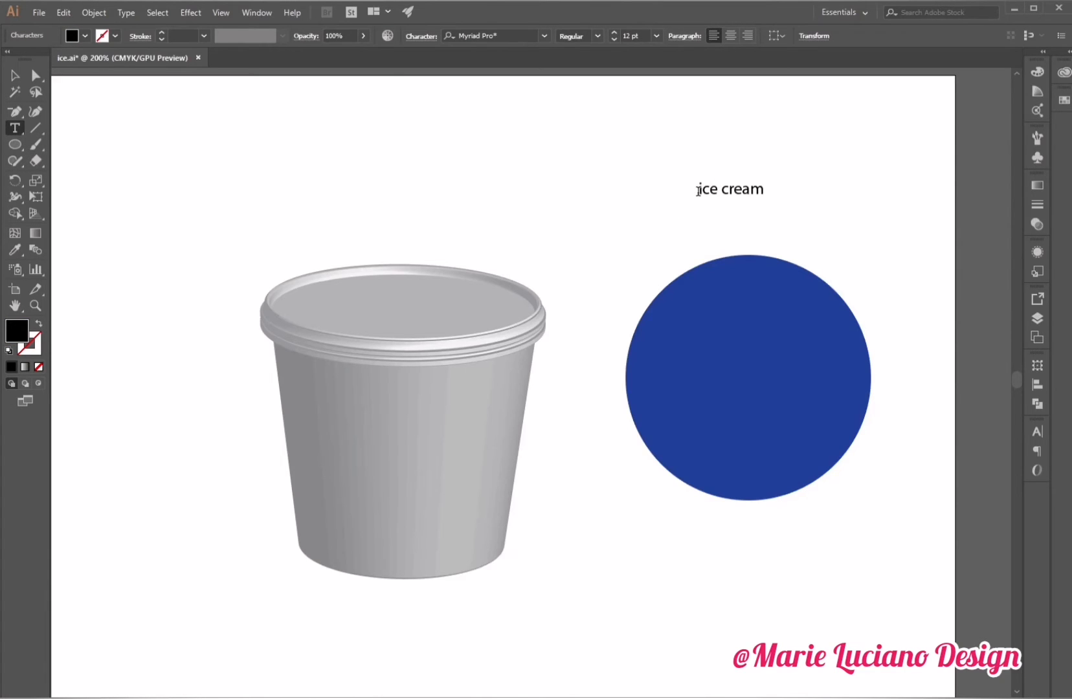
{"action": "left_click", "coordinate": [15, 75]}
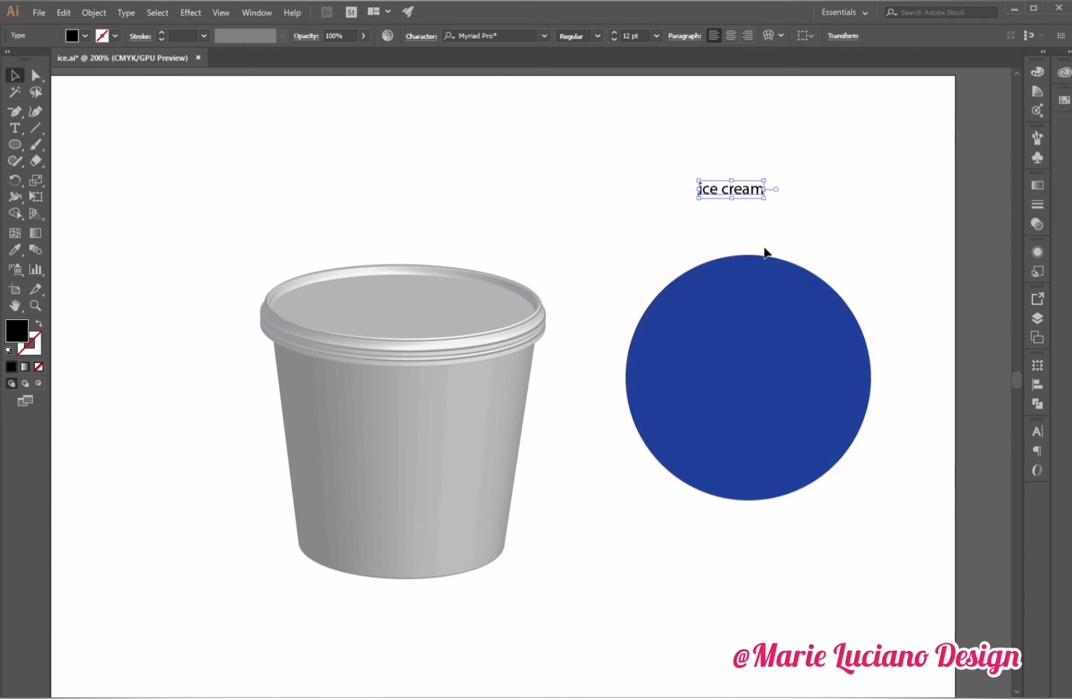
Set the "ice cream" text font to Pirate of the Seaside.
{"action": "left_click", "coordinate": [1040, 436]}
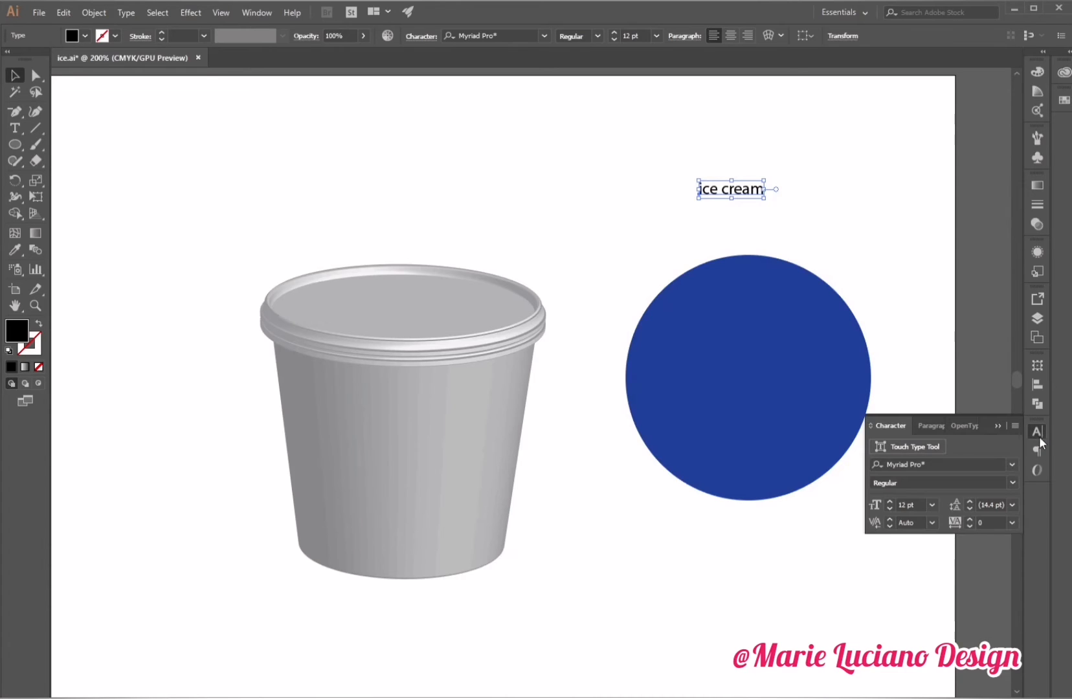
{"action": "left_click", "coordinate": [1012, 465]}
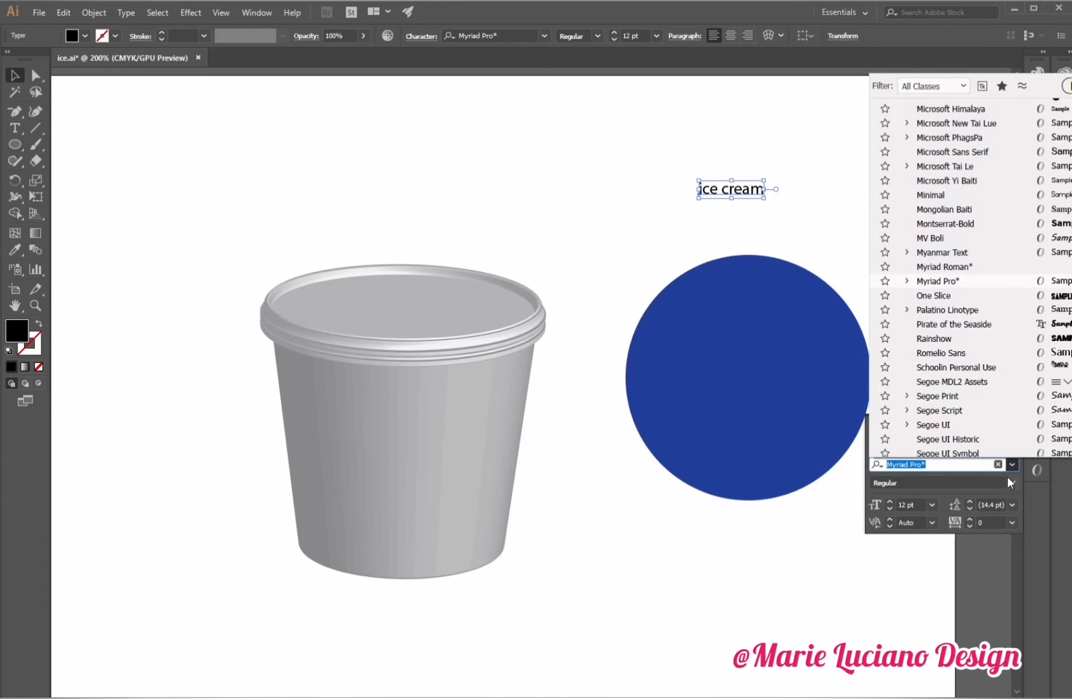
{"action": "left_click", "coordinate": [953, 324]}
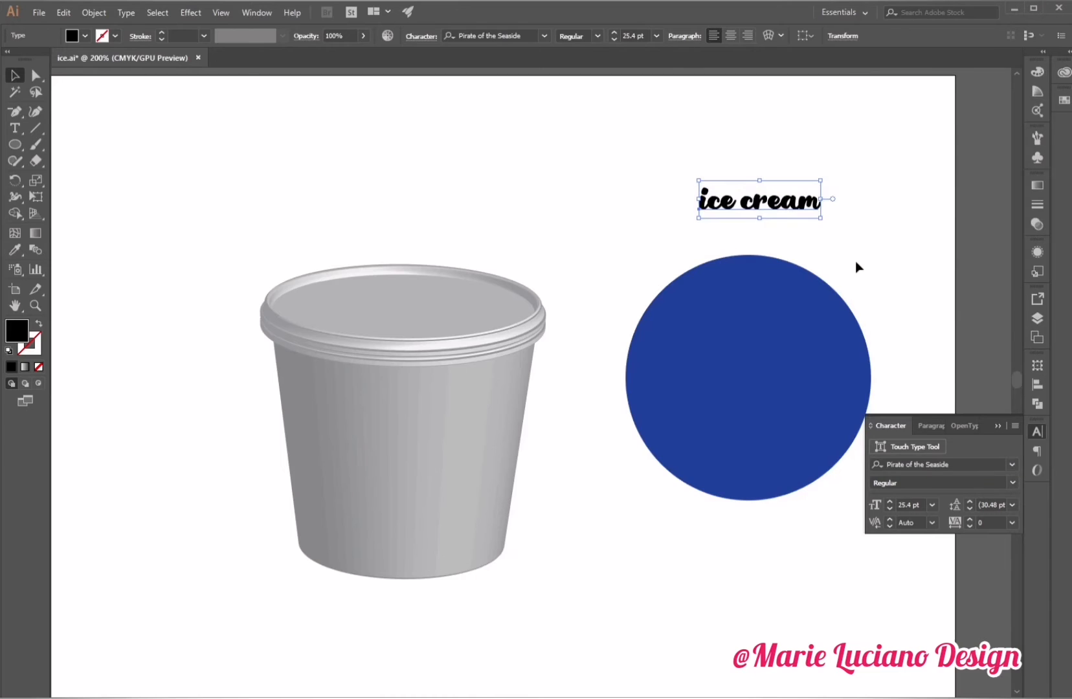
Color the "ice cream" text orange-red and move it into the middle of the circle.
{"action": "double_click", "coordinate": [16, 330]}
{"action": "left_click", "coordinate": [752, 435]}
{"action": "key", "text": "Return"}
{"action": "left_click_drag", "start_coordinate": [792, 208], "coordinate": [771, 396]}
Add the text "Orange" above the circle.
{"action": "key", "text": "t"}
{"action": "left_click", "coordinate": [676, 197]}
{"action": "type", "text": "Orange"}
Set the "Orange" text font to Majestic Schnozz.
{"action": "left_click", "coordinate": [1037, 432]}
{"action": "left_click", "coordinate": [1012, 464]}
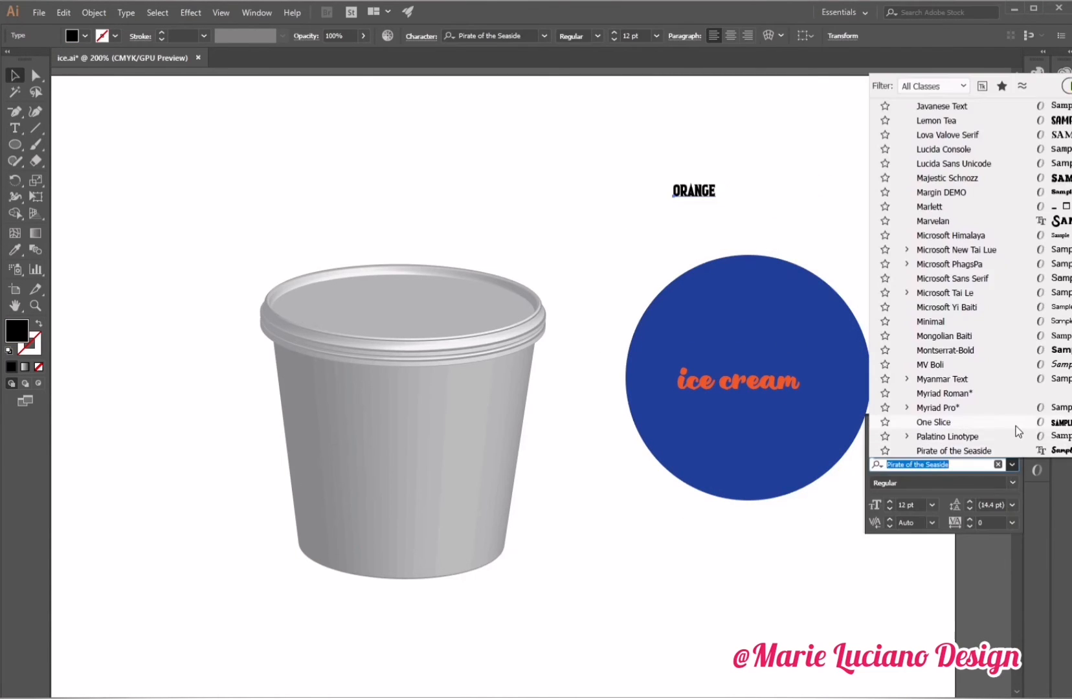
{"action": "left_click", "coordinate": [947, 177]}
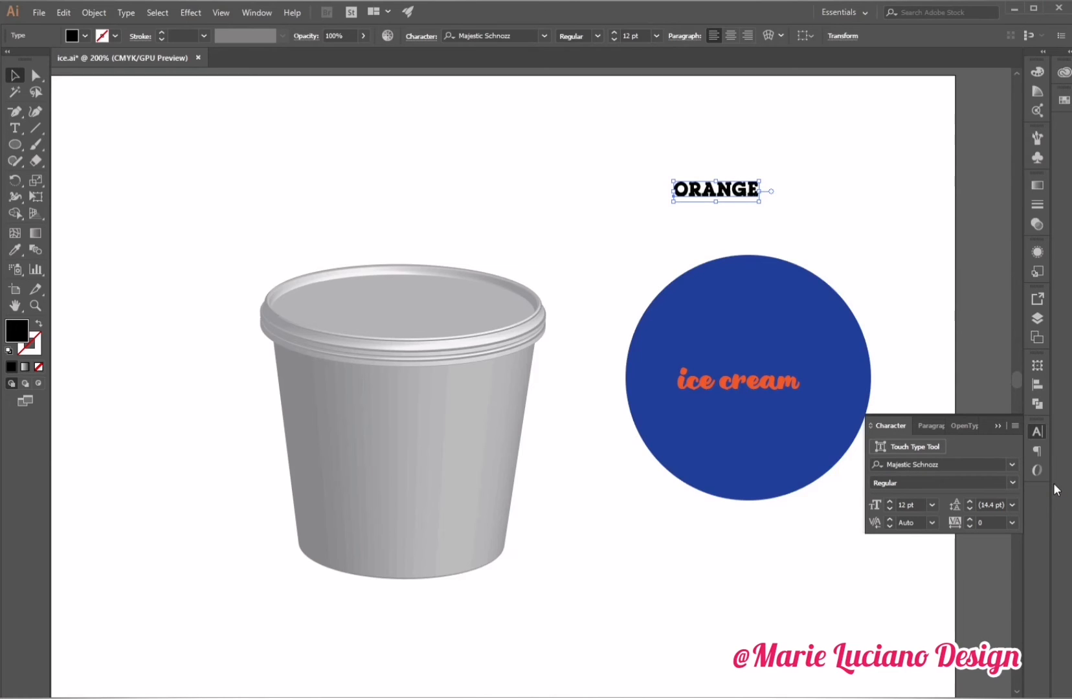
{"action": "key", "text": "i"}
{"action": "left_click", "coordinate": [708, 383]}
{"action": "key", "text": "ctrl+z"}
Fill the ORANGE text with swatch C=0 M=50 Y=100 K=0 and move it onto the circle above "ice cream".
{"action": "left_click", "coordinate": [15, 75]}
{"action": "double_click", "coordinate": [16, 330]}
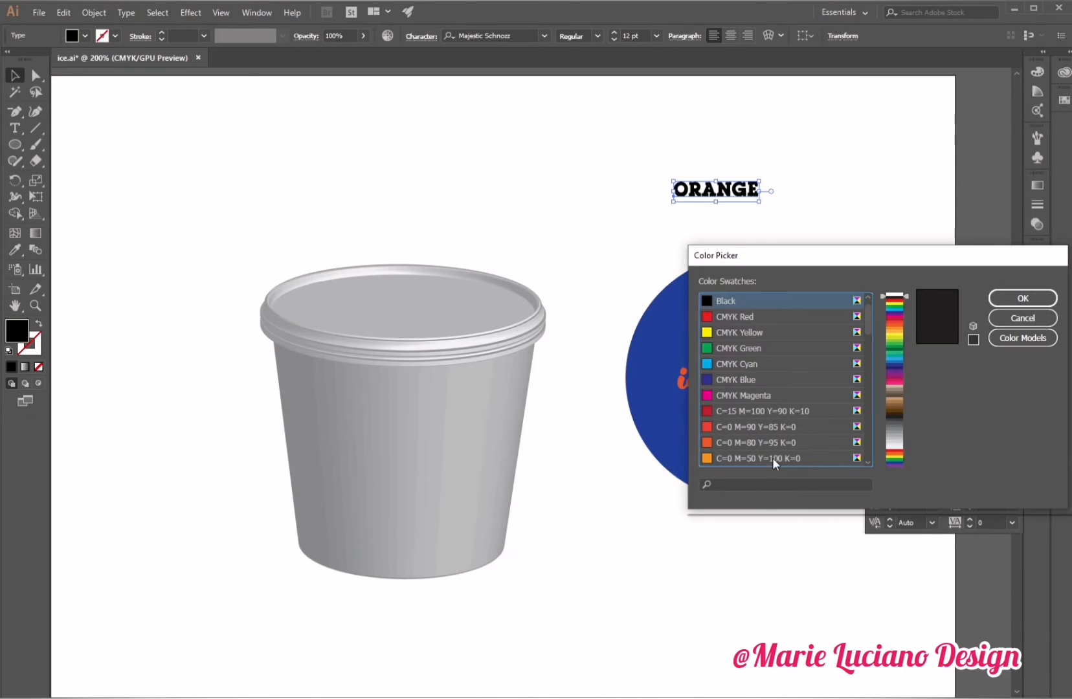
{"action": "left_click", "coordinate": [773, 459]}
{"action": "key", "text": "Return"}
{"action": "left_click_drag", "start_coordinate": [739, 188], "coordinate": [748, 349]}
Resize the ORANGE and "ice cream" text lines to fit inside the circle.
{"action": "mouse_move", "coordinate": [768, 364]}
{"action": "left_mouse_down"}
{"action": "mouse_move", "coordinate": [804, 368]}
{"action": "mouse_move", "coordinate": [787, 354]}
{"action": "left_mouse_up"}
{"action": "left_click", "coordinate": [779, 383]}
{"action": "left_click_drag", "start_coordinate": [811, 402], "coordinate": [802, 399]}
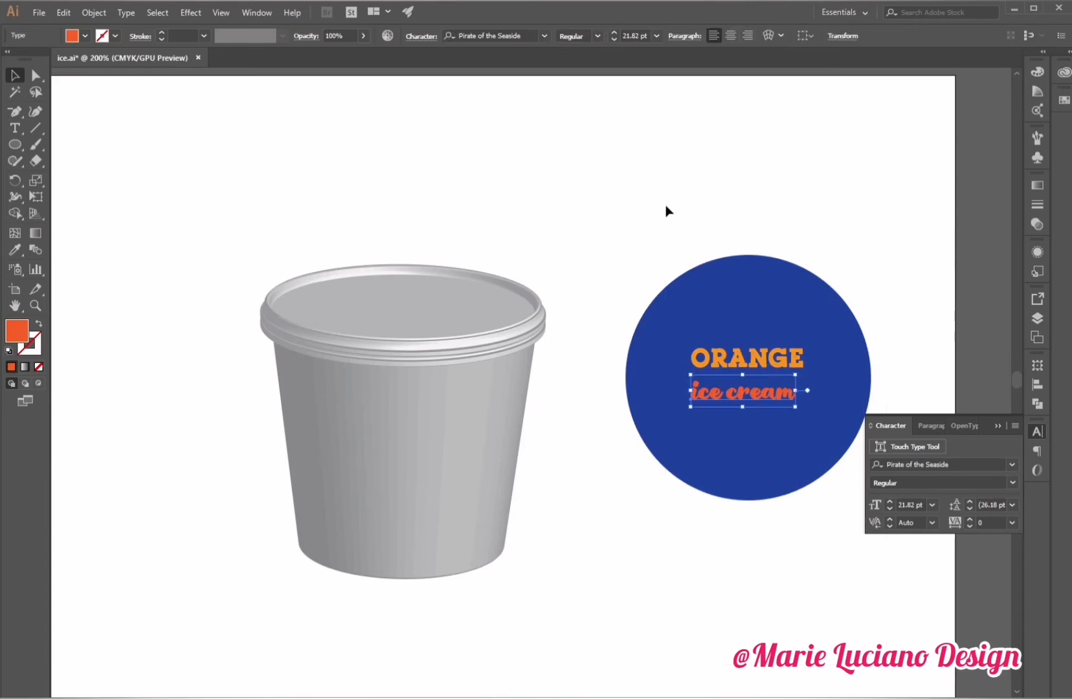
Center the circle and both text lines horizontally on each other.
{"action": "left_click_drag", "start_coordinate": [666, 210], "coordinate": [817, 428]}
{"action": "left_click", "coordinate": [562, 35]}
{"action": "left_click", "coordinate": [725, 170]}
{"action": "left_click", "coordinate": [15, 111]}
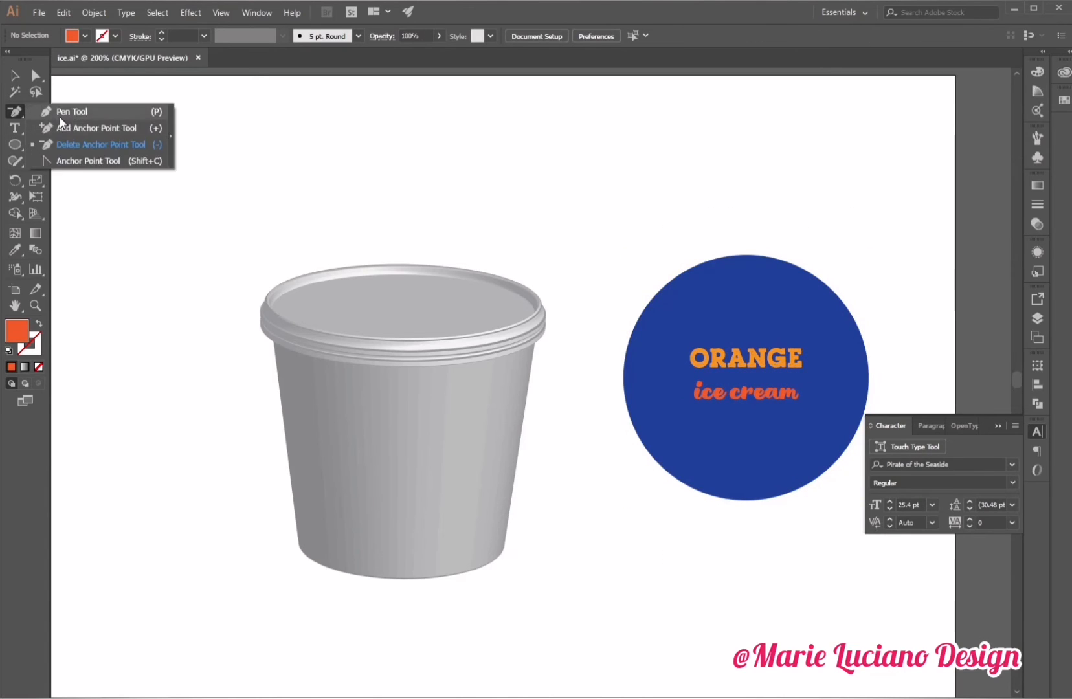
{"action": "left_click", "coordinate": [65, 112]}
{"action": "left_click", "coordinate": [15, 144]}
{"action": "left_click", "coordinate": [65, 144]}
{"action": "left_click", "coordinate": [998, 425]}
Select the circle with its text and move it toward the top of the artboard.
{"action": "left_click_drag", "start_coordinate": [712, 414], "coordinate": [626, 402]}
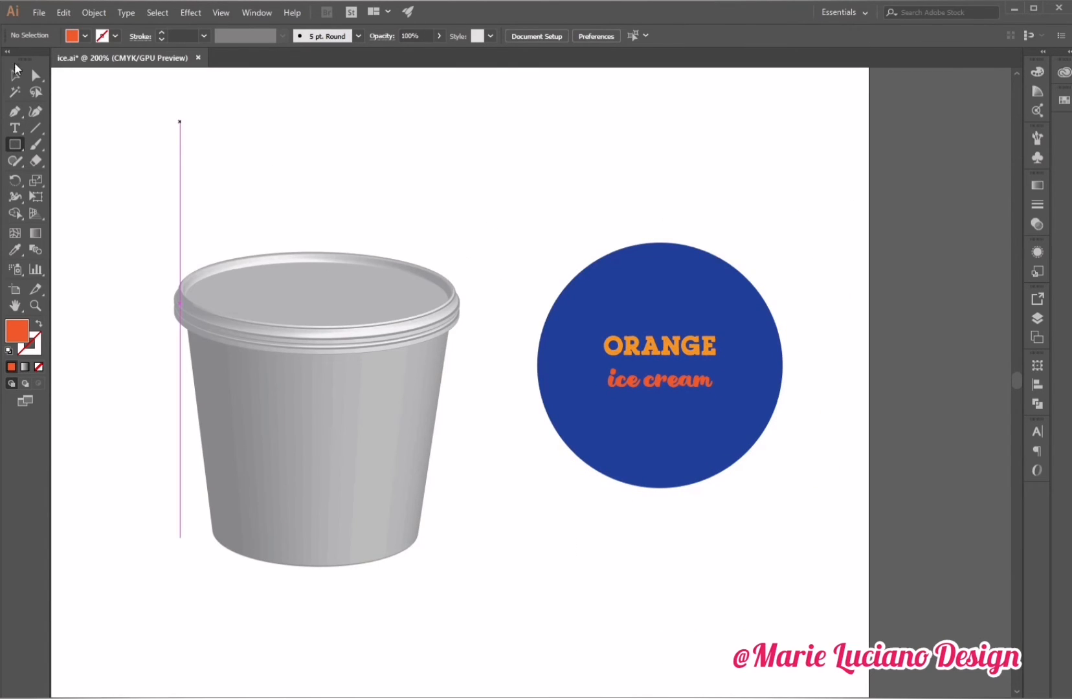
{"action": "left_click", "coordinate": [15, 75]}
{"action": "left_click_drag", "start_coordinate": [484, 189], "coordinate": [747, 263]}
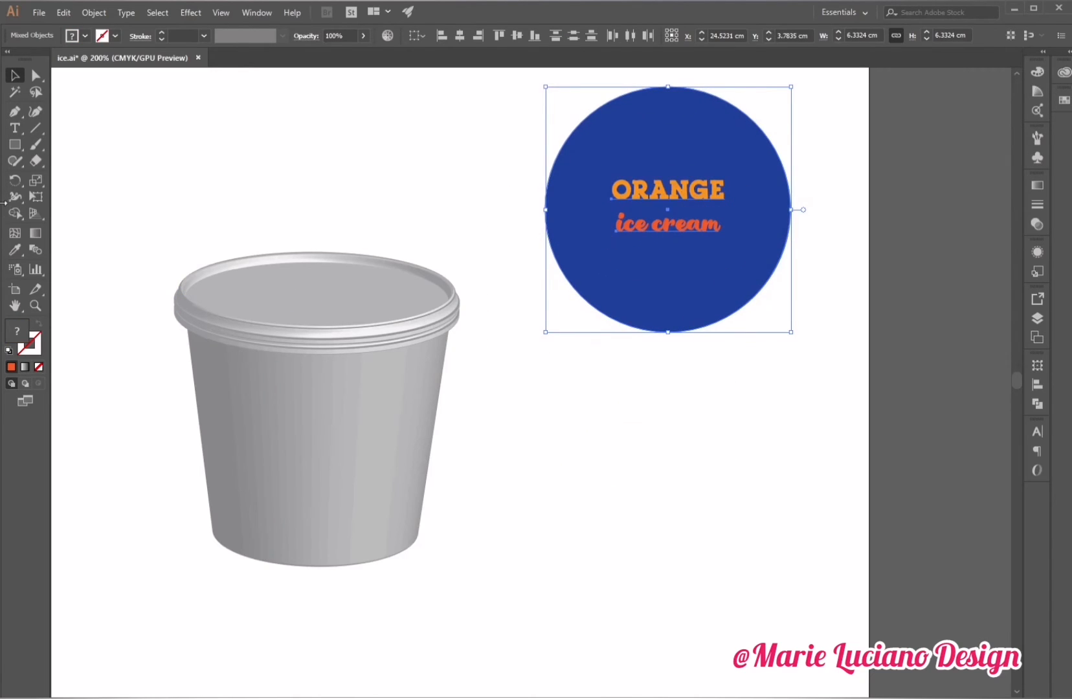
Draw a rectangle about 10.2 cm by 5.1 cm below the circle label.
{"action": "left_click", "coordinate": [15, 145]}
{"action": "left_click_drag", "start_coordinate": [515, 399], "coordinate": [910, 595]}
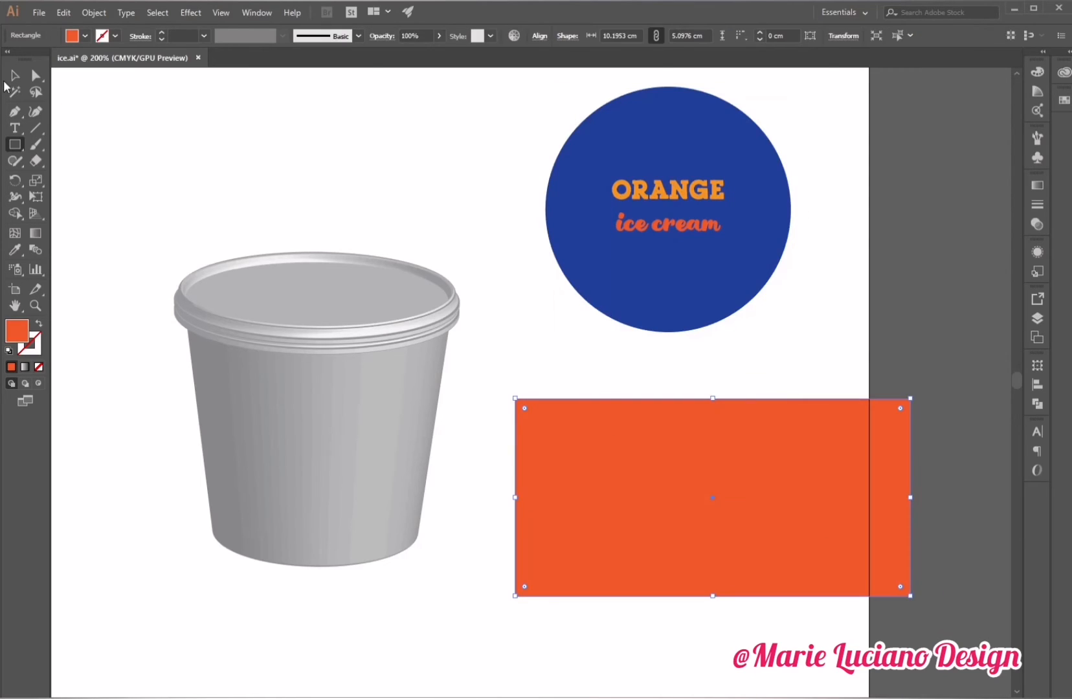
{"action": "left_click", "coordinate": [14, 76]}
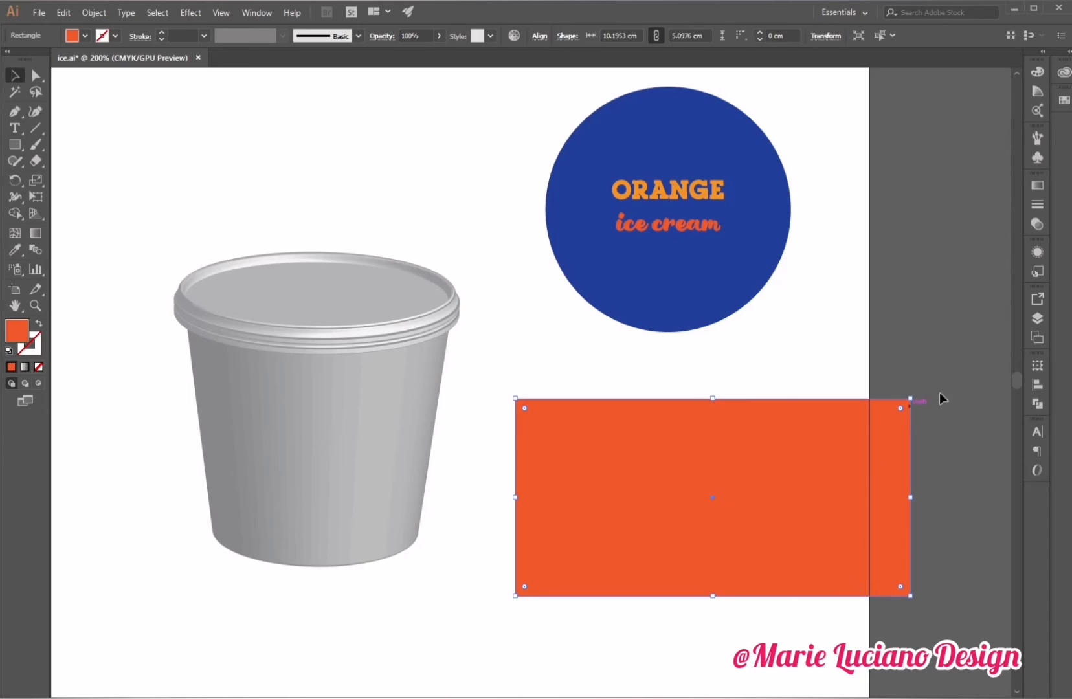
Duplicate the circle label onto the rectangle and bring the copy to the front.
{"action": "left_click", "coordinate": [978, 349]}
{"action": "left_click_drag", "start_coordinate": [471, 91], "coordinate": [631, 194]}
{"action": "left_click_drag", "start_coordinate": [686, 265], "coordinate": [756, 489]}
{"action": "right_click", "coordinate": [752, 359]}
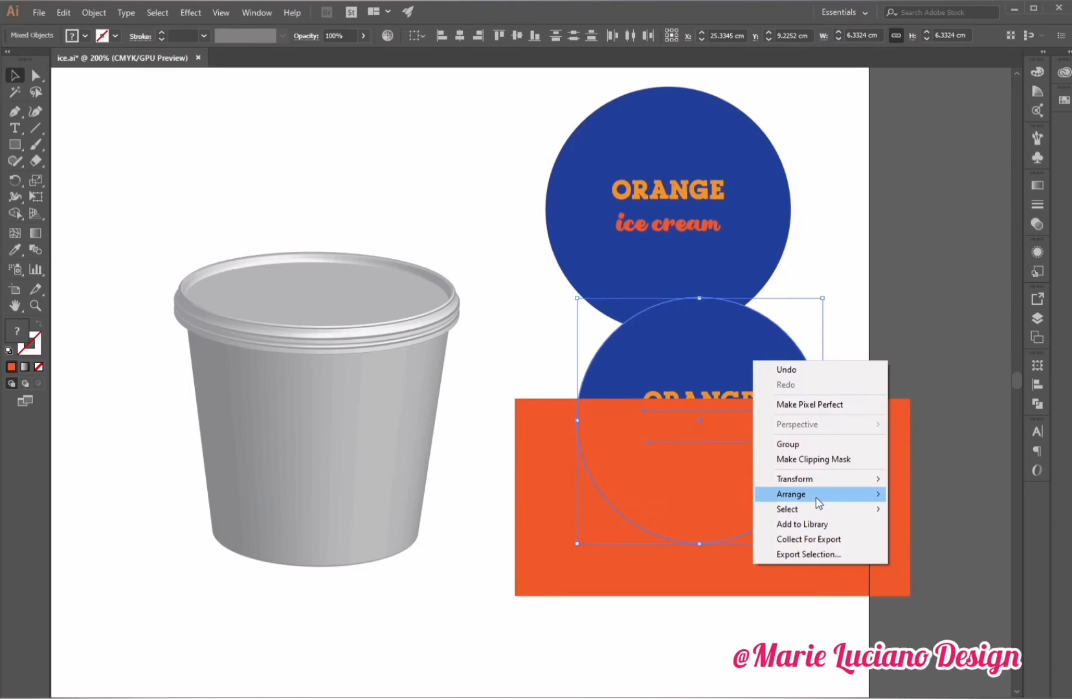
{"action": "mouse_move", "coordinate": [816, 497]}
{"action": "left_click", "coordinate": [932, 495]}
Scale the label copy down to sit in the middle of the rectangle.
{"action": "left_click_drag", "start_coordinate": [823, 299], "coordinate": [749, 469]}
{"action": "left_click", "coordinate": [868, 357]}
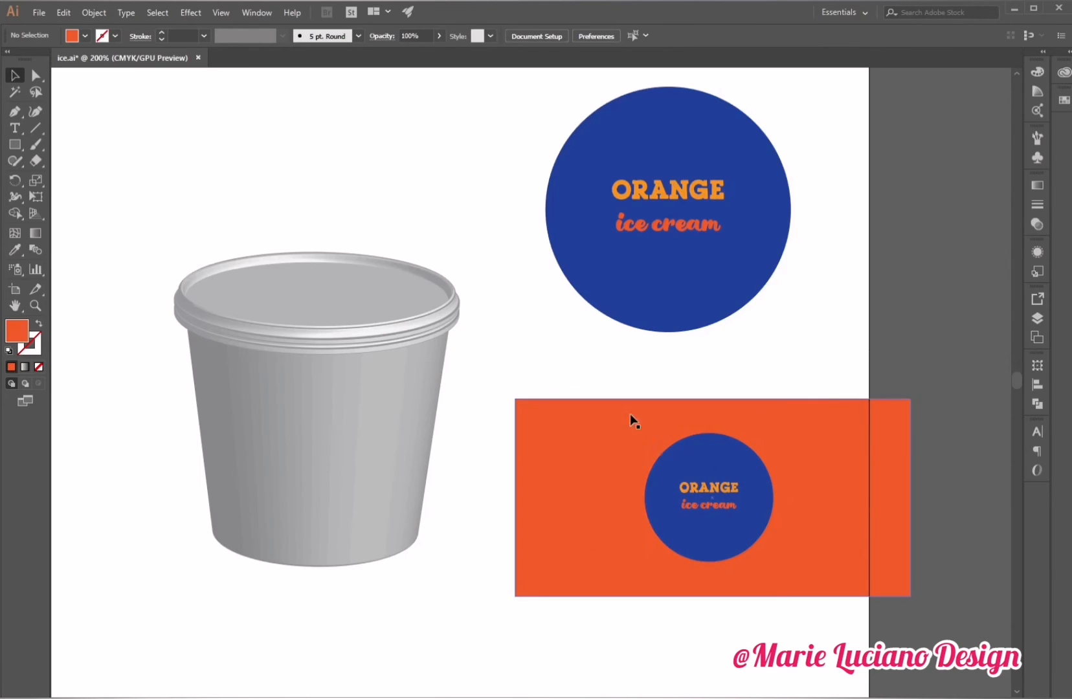
Recolor the rectangle by sampling the blue fill of the circle label with the Eyedropper.
{"action": "left_click", "coordinate": [625, 429]}
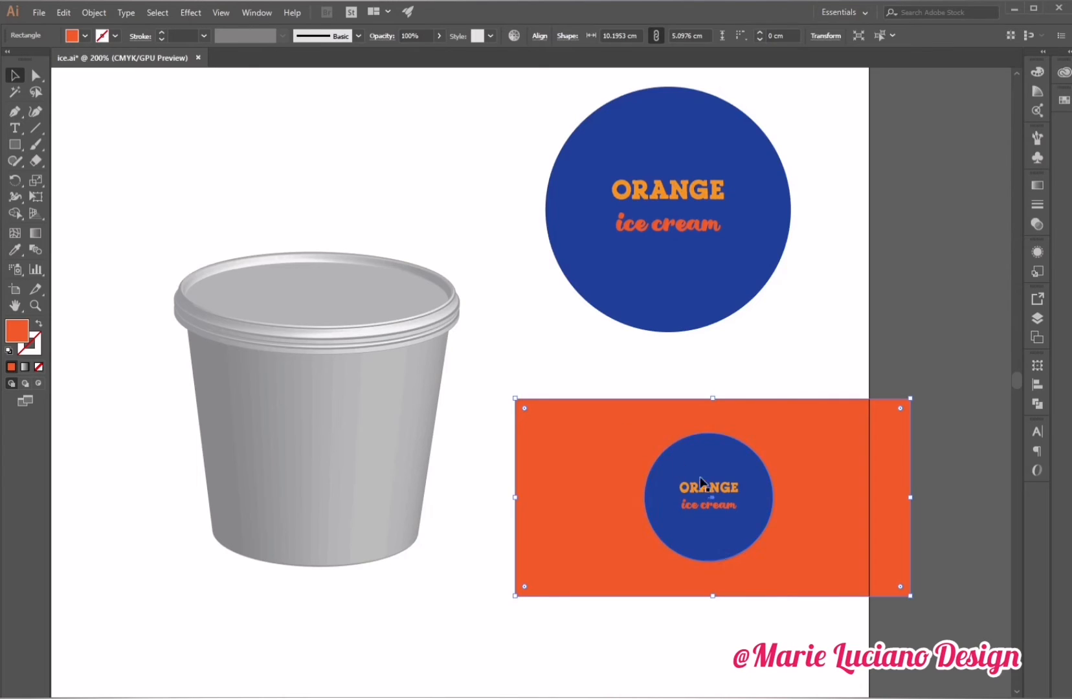
{"action": "key", "text": "i"}
{"action": "left_click", "coordinate": [719, 304]}
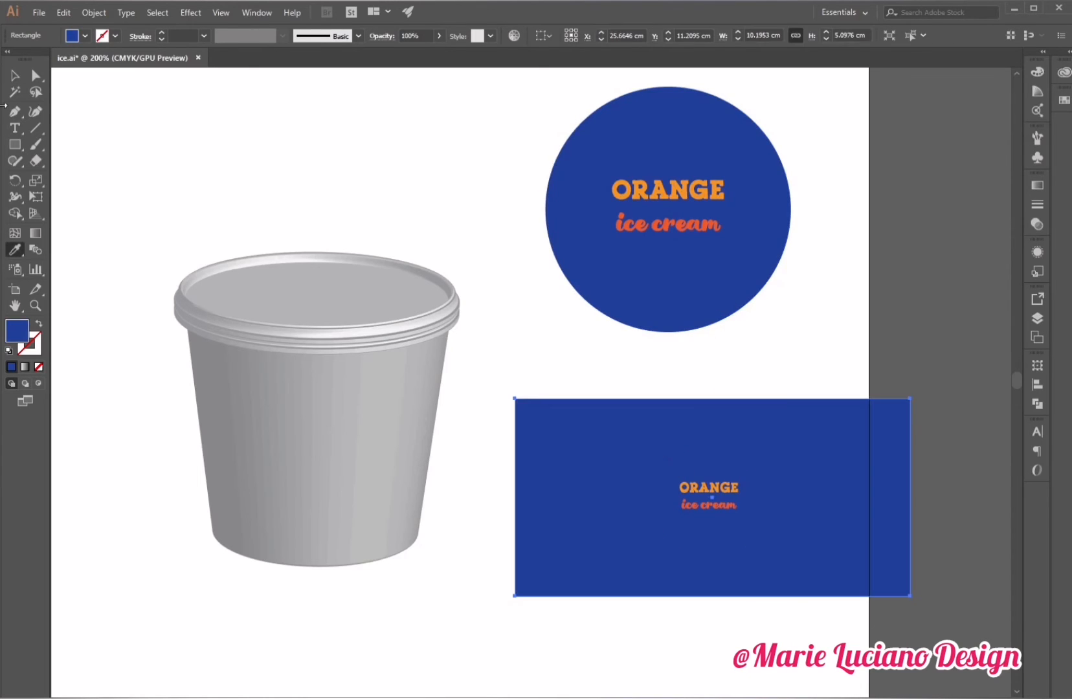
Fill the small circle on the rectangle with white.
{"action": "key", "text": "v"}
{"action": "left_click", "coordinate": [682, 442]}
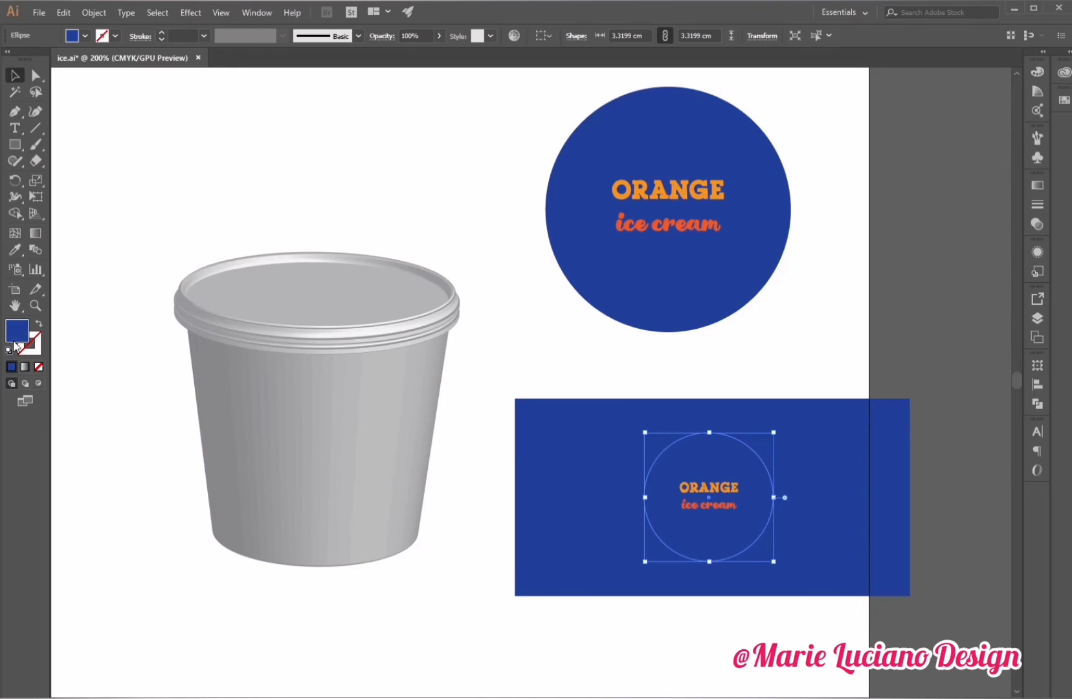
{"action": "double_click", "coordinate": [25, 335]}
{"action": "left_click", "coordinate": [700, 294]}
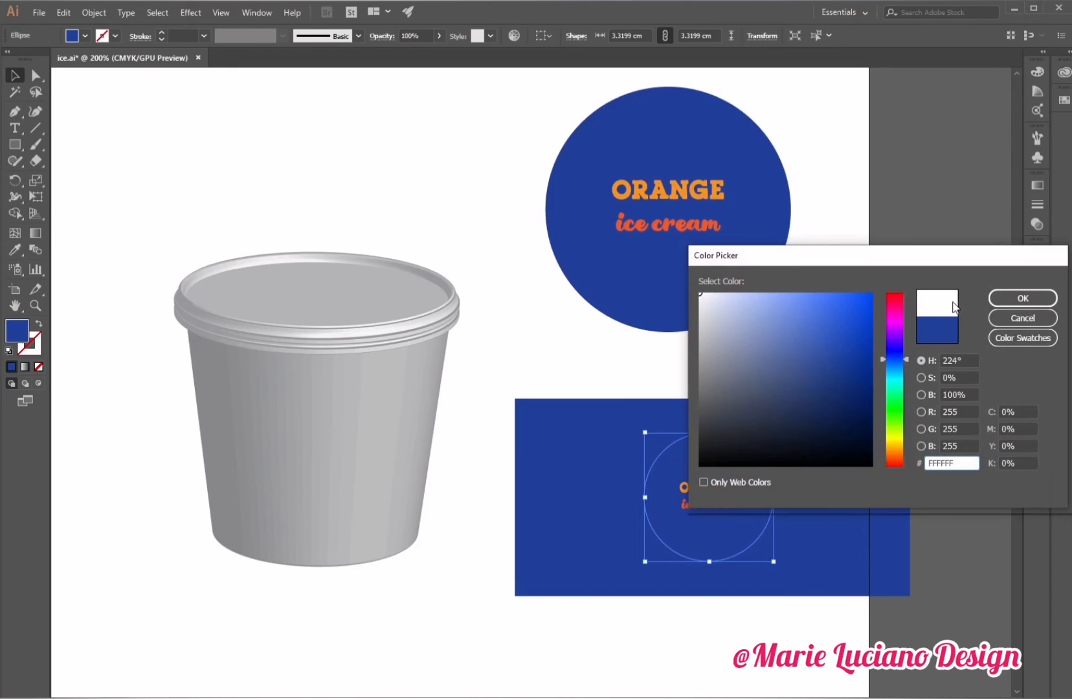
{"action": "left_click", "coordinate": [1030, 302]}
{"action": "left_click", "coordinate": [915, 298]}
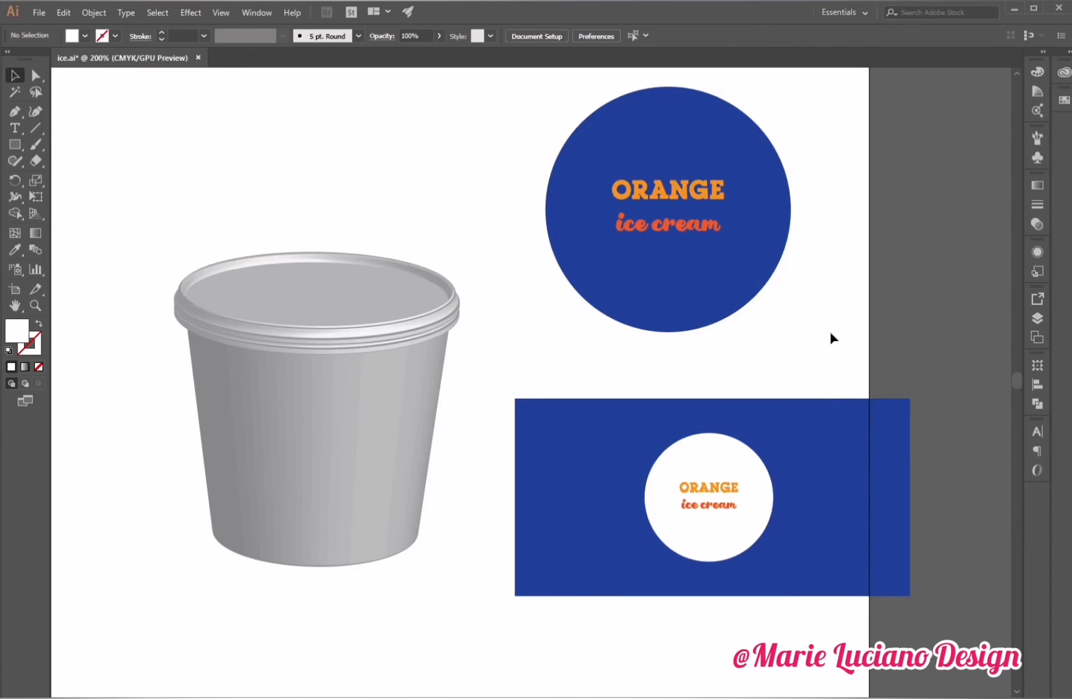
Draw a closed wavy blob shape around the small white circle with the Pen tool.
{"action": "left_click", "coordinate": [18, 114]}
{"action": "left_click", "coordinate": [617, 481]}
{"action": "left_click_drag", "start_coordinate": [664, 424], "coordinate": [668, 405]}
{"action": "left_click_drag", "start_coordinate": [704, 368], "coordinate": [747, 373]}
{"action": "mouse_move", "coordinate": [781, 437]}
{"action": "left_mouse_down"}
{"action": "mouse_move", "coordinate": [778, 482]}
{"action": "mouse_move", "coordinate": [835, 531]}
{"action": "left_mouse_up"}
{"action": "left_click_drag", "start_coordinate": [754, 637], "coordinate": [702, 639]}
{"action": "left_click_drag", "start_coordinate": [581, 599], "coordinate": [601, 517]}
{"action": "left_click", "coordinate": [616, 481]}
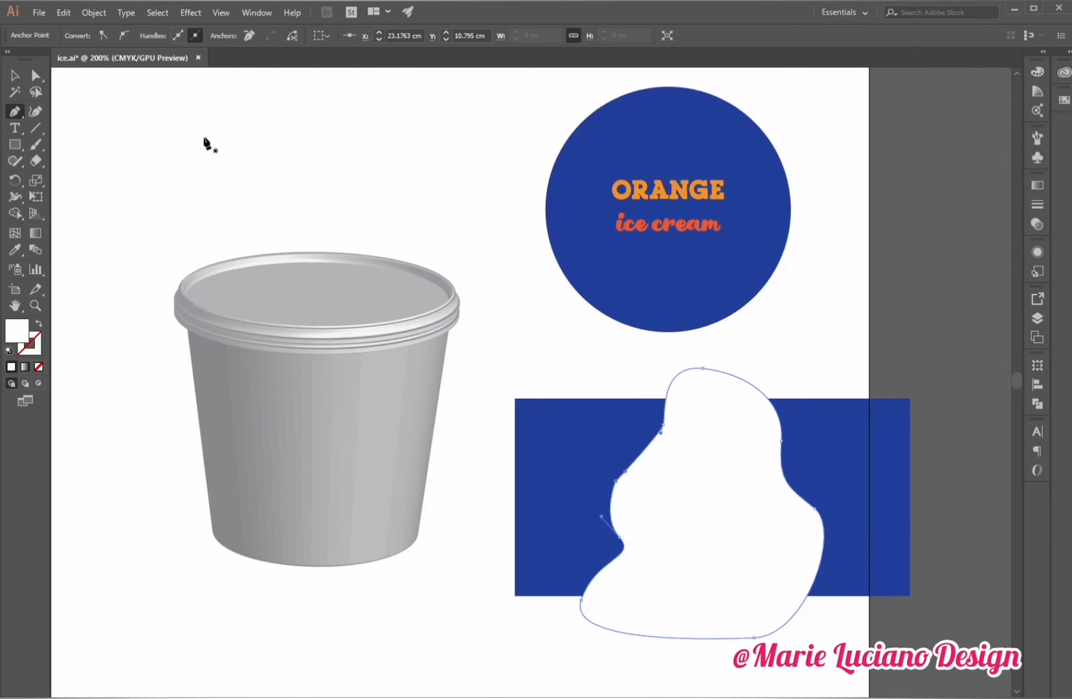
Adjust the blob's anchor points on its left side to smooth the curve.
{"action": "left_click", "coordinate": [36, 75]}
{"action": "left_click", "coordinate": [663, 425]}
{"action": "left_click_drag", "start_coordinate": [659, 442], "coordinate": [656, 455]}
{"action": "left_click", "coordinate": [617, 481]}
{"action": "left_click", "coordinate": [602, 359]}
{"action": "left_click", "coordinate": [15, 76]}
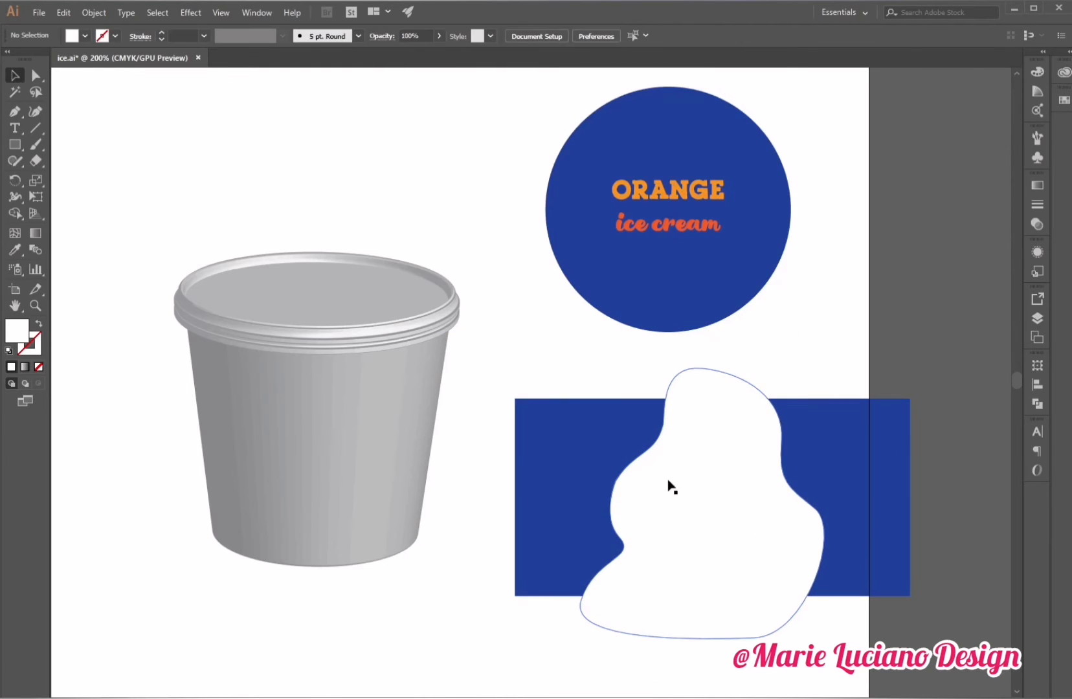
Fill the blob shape with a dark navy color.
{"action": "left_click", "coordinate": [669, 483]}
{"action": "double_click", "coordinate": [17, 331]}
{"action": "left_click", "coordinate": [839, 417]}
{"action": "left_click", "coordinate": [1022, 299]}
Send the blob backward so the white circle label sits above it.
{"action": "left_click", "coordinate": [821, 440]}
{"action": "right_click", "coordinate": [755, 431]}
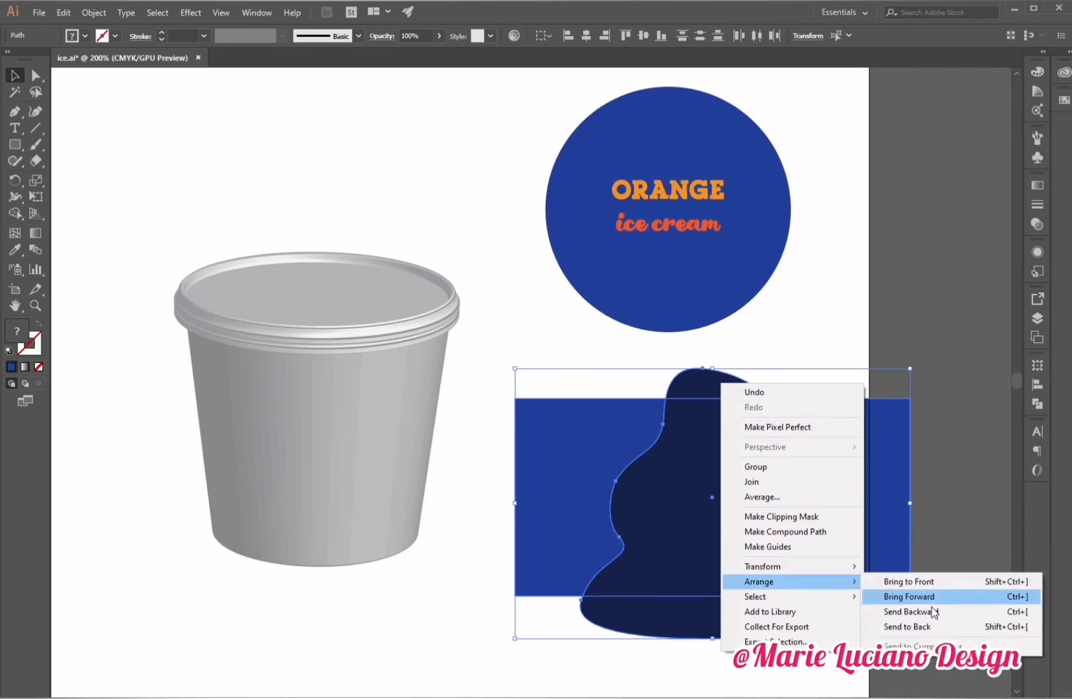
{"action": "left_click", "coordinate": [892, 613]}
Draw a second wavy dark navy shape on the rectangle's left side with the Pen tool.
{"action": "key", "text": "p"}
{"action": "left_click", "coordinate": [528, 359]}
{"action": "left_click_drag", "start_coordinate": [580, 440], "coordinate": [568, 468]}
{"action": "left_click_drag", "start_coordinate": [501, 561], "coordinate": [512, 635]}
{"action": "left_click", "coordinate": [630, 664]}
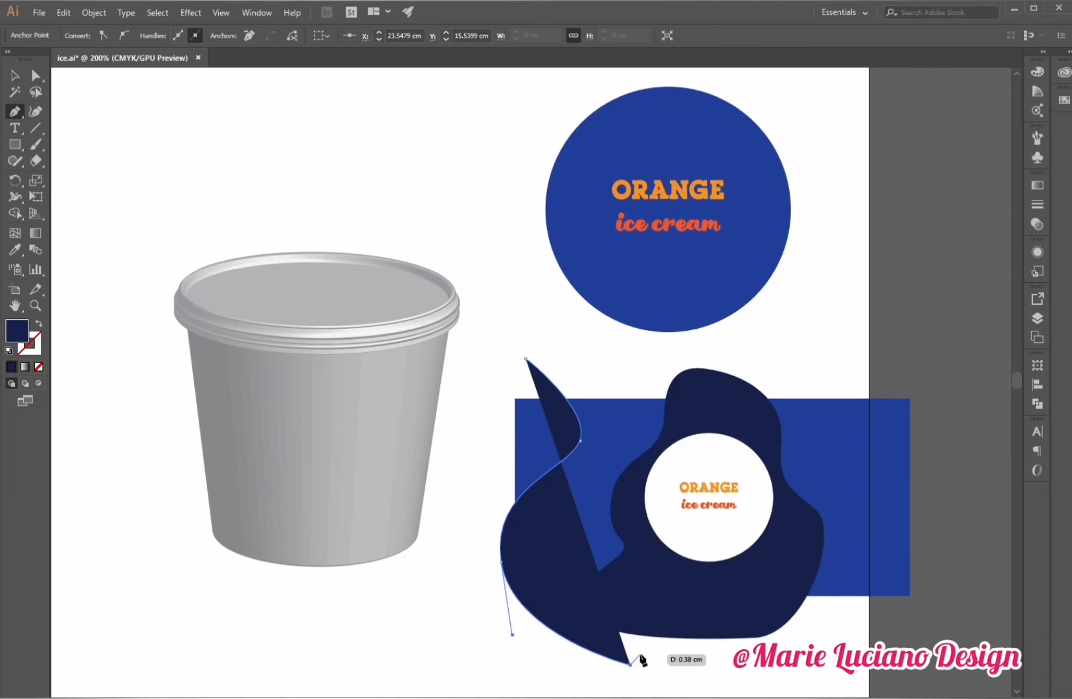
{"action": "left_click", "coordinate": [638, 635]}
{"action": "left_click_drag", "start_coordinate": [564, 538], "coordinate": [588, 505]}
{"action": "left_click_drag", "start_coordinate": [638, 373], "coordinate": [590, 275]}
{"action": "left_click", "coordinate": [527, 359]}
{"action": "left_click", "coordinate": [15, 75]}
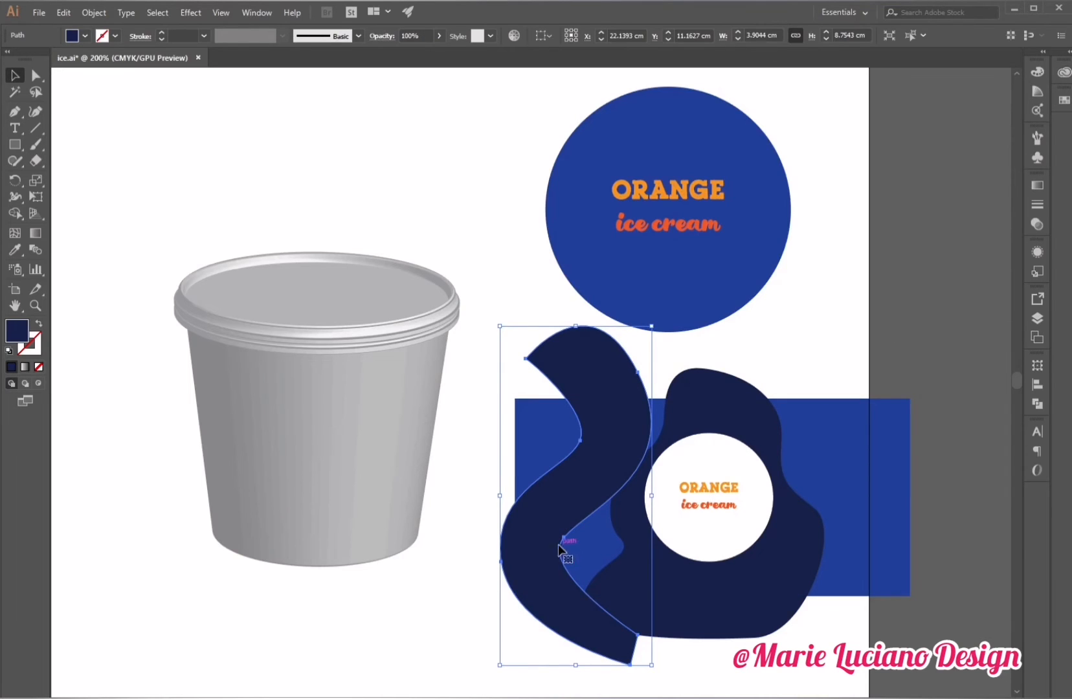
Draw a third wavy shape with the Pen tool, running from the lid circle's bottom down across the rectangle's left part.
{"action": "key", "text": "p"}
{"action": "left_click", "coordinate": [654, 332]}
{"action": "left_click_drag", "start_coordinate": [677, 402], "coordinate": [673, 444]}
{"action": "left_click_drag", "start_coordinate": [584, 592], "coordinate": [621, 659]}
{"action": "left_click", "coordinate": [640, 676]}
{"action": "left_click", "coordinate": [616, 671]}
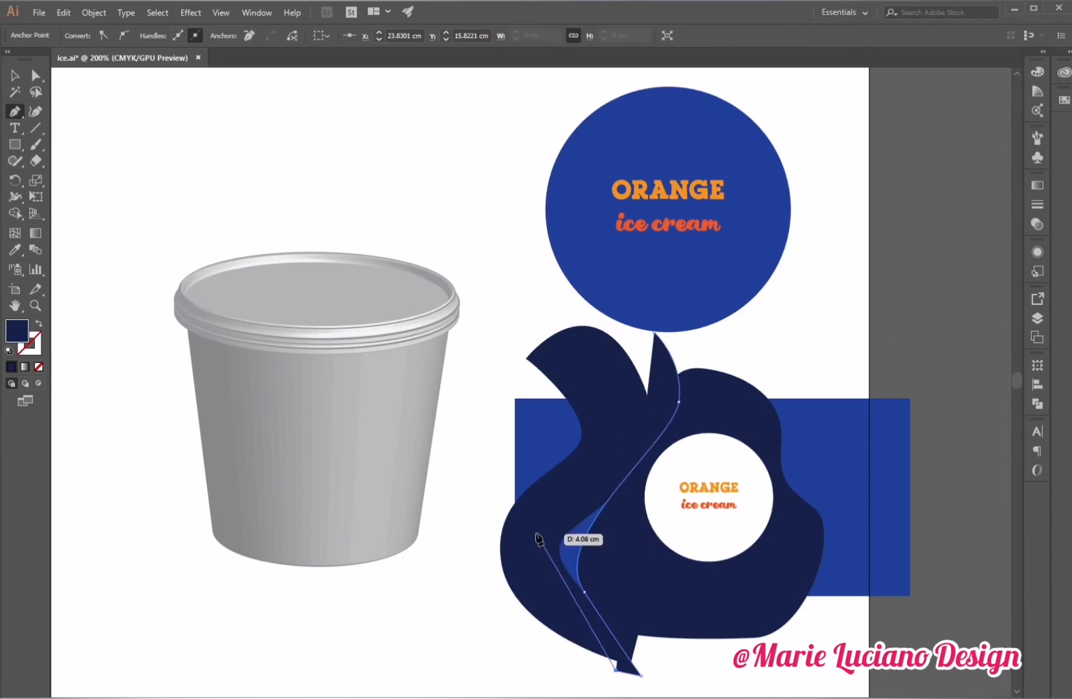
{"action": "left_click_drag", "start_coordinate": [536, 533], "coordinate": [563, 478]}
{"action": "left_click_drag", "start_coordinate": [619, 408], "coordinate": [613, 365]}
{"action": "left_click", "coordinate": [654, 333]}
{"action": "left_click", "coordinate": [275, 188]}
Fill the new wavy shape with orange sampled from the ORANGE text.
{"action": "key", "text": "v"}
{"action": "left_click", "coordinate": [549, 477]}
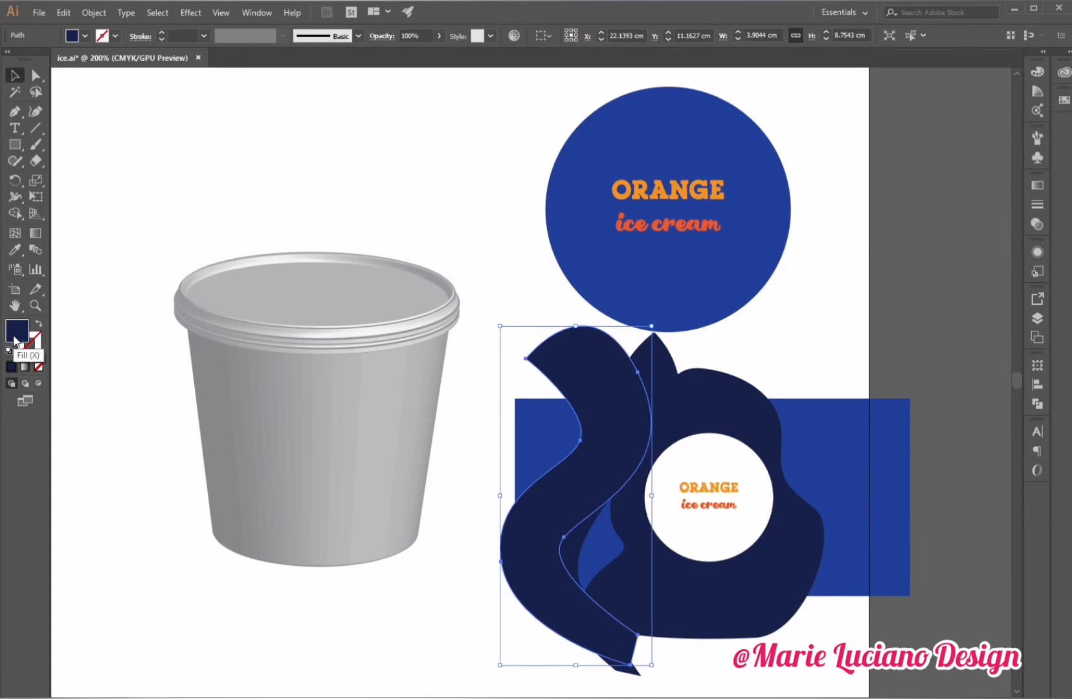
{"action": "double_click", "coordinate": [17, 332]}
{"action": "left_click", "coordinate": [702, 295]}
{"action": "left_click", "coordinate": [1022, 298]}
{"action": "left_click", "coordinate": [649, 356]}
{"action": "key", "text": "i"}
{"action": "left_click", "coordinate": [620, 190]}
Adjust the orange wavy shape's anchor points to reshape its curve.
{"action": "left_click", "coordinate": [33, 77]}
{"action": "left_click", "coordinate": [576, 362]}
{"action": "left_click", "coordinate": [639, 465]}
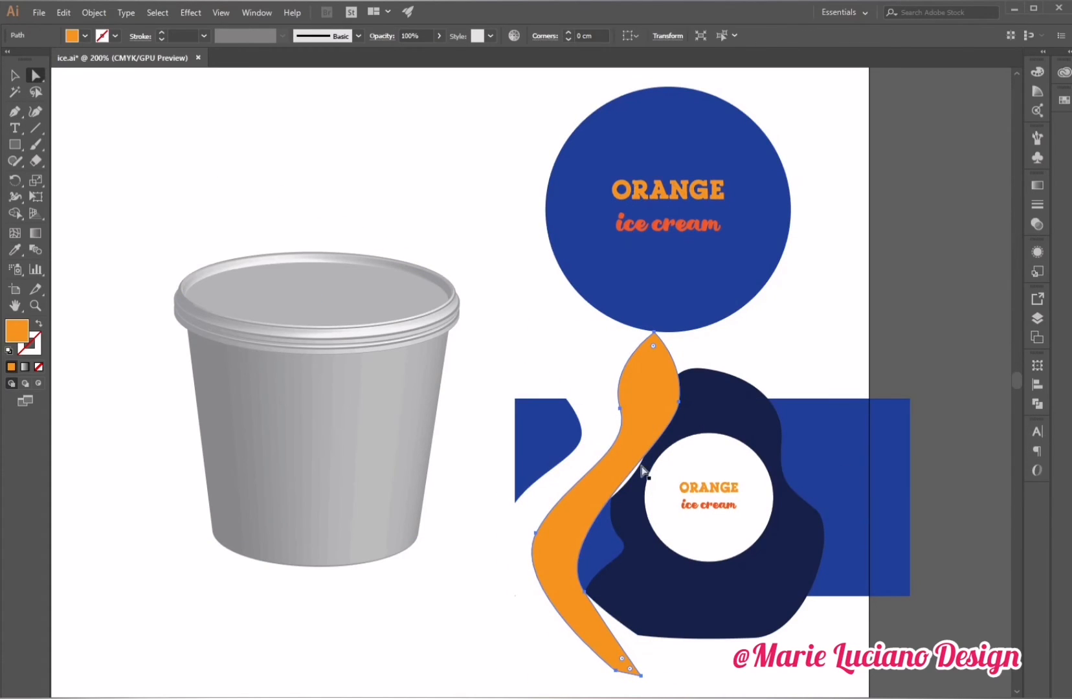
{"action": "left_click_drag", "start_coordinate": [619, 408], "coordinate": [611, 409]}
{"action": "left_click_drag", "start_coordinate": [678, 402], "coordinate": [669, 402]}
{"action": "left_click", "coordinate": [652, 644]}
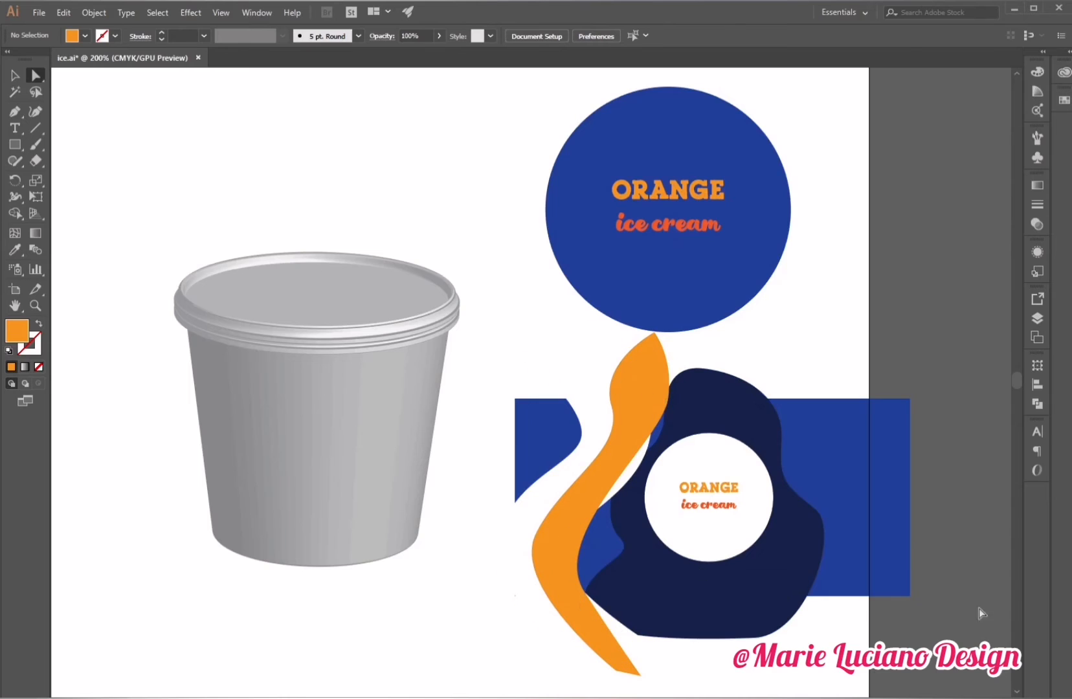
Fill the background rectangle with the red C=0 M=100 Y=100 K=0 swatch.
{"action": "key", "text": "v"}
{"action": "left_click", "coordinate": [544, 417]}
{"action": "double_click", "coordinate": [17, 330]}
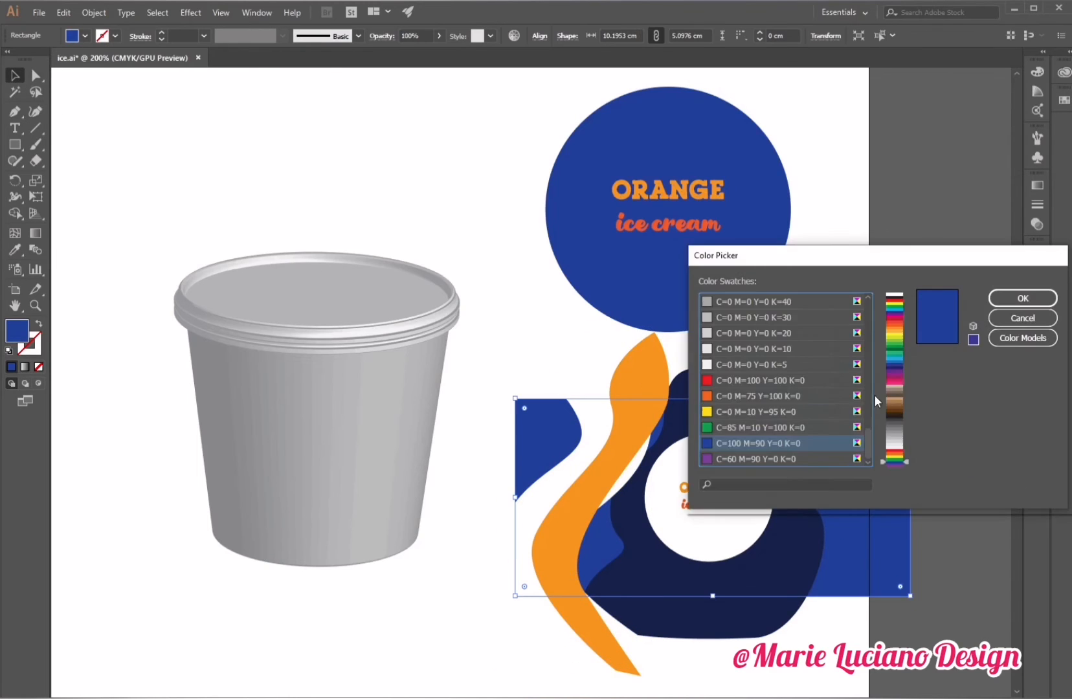
{"action": "left_click", "coordinate": [843, 381]}
{"action": "left_click", "coordinate": [1022, 298]}
{"action": "left_click", "coordinate": [975, 314]}
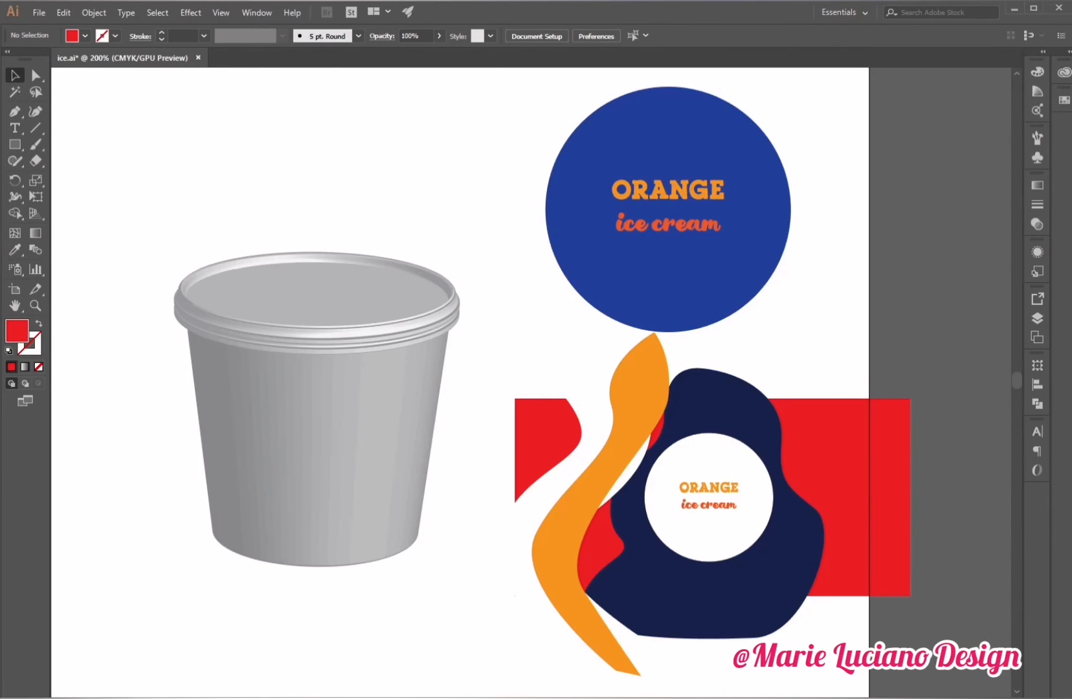
Duplicate the wavy shapes onto the rectangle's right side.
{"action": "left_click", "coordinate": [606, 481]}
{"action": "left_click", "coordinate": [532, 495], "text": "shift"}
{"action": "left_click_drag", "start_coordinate": [641, 363], "coordinate": [868, 408], "text": "alt"}
{"action": "left_click_drag", "start_coordinate": [902, 365], "coordinate": [875, 265]}
{"action": "left_click", "coordinate": [895, 505]}
Change the background rectangle's fill to a red-orange swatch.
{"action": "double_click", "coordinate": [17, 331]}
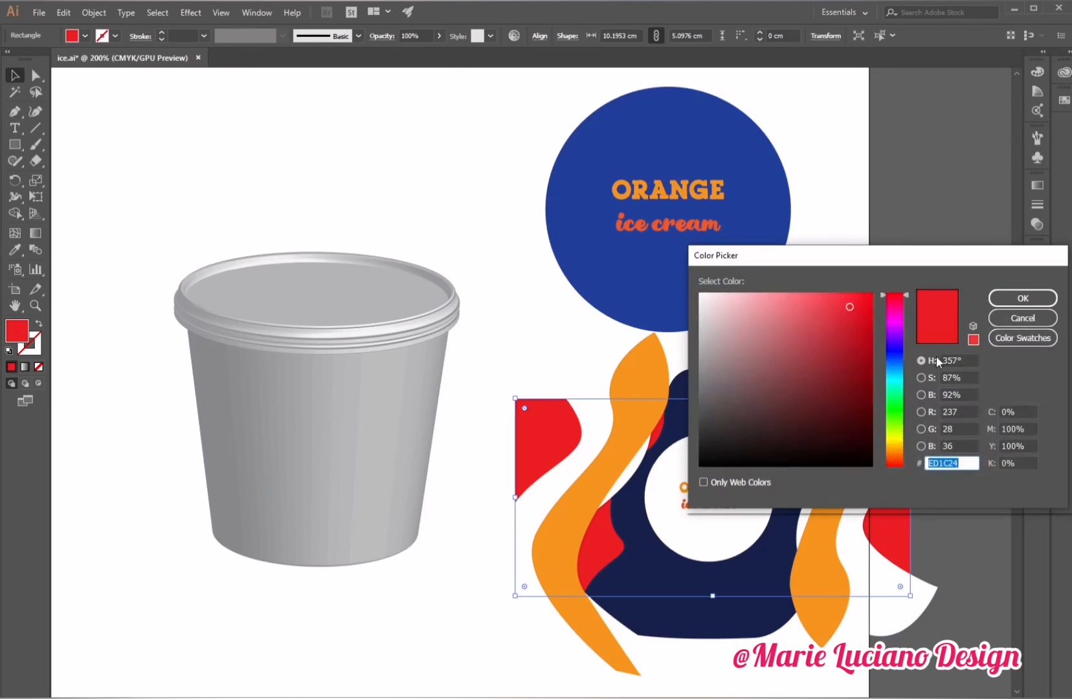
{"action": "left_click", "coordinate": [1022, 337]}
{"action": "left_click", "coordinate": [729, 411]}
{"action": "left_click", "coordinate": [719, 427]}
{"action": "left_click", "coordinate": [1021, 300]}
{"action": "left_click", "coordinate": [923, 238]}
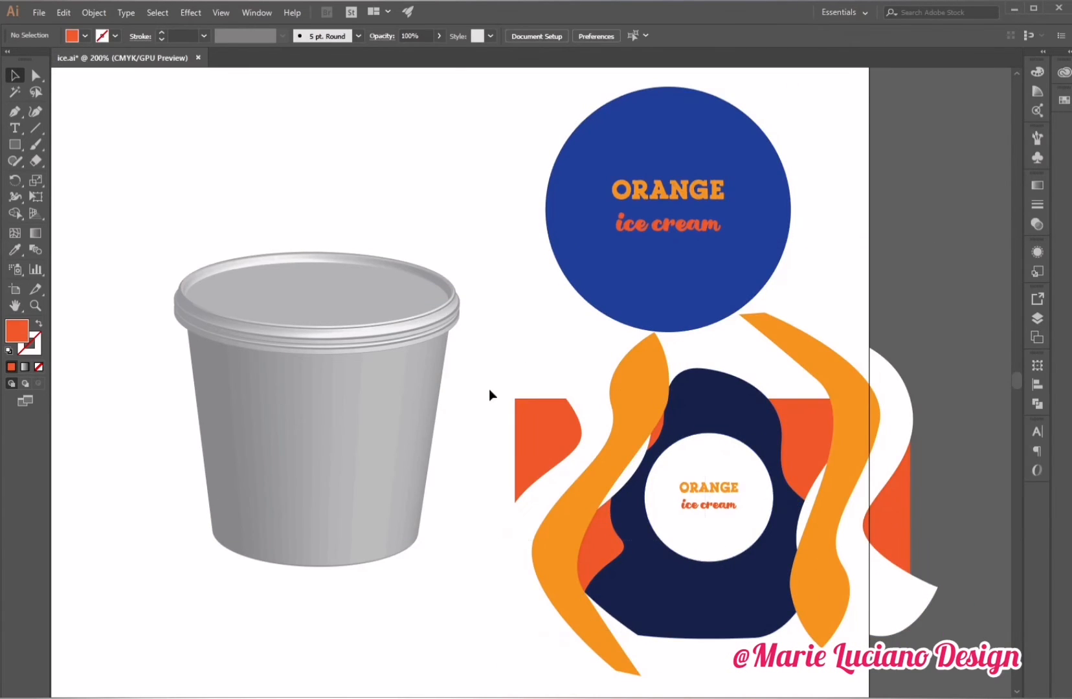
Trim the wavy shapes to the rectangle's top and bottom edges with the Shape Builder tool.
{"action": "left_click_drag", "start_coordinate": [490, 389], "coordinate": [745, 529]}
{"action": "left_click", "coordinate": [14, 214]}
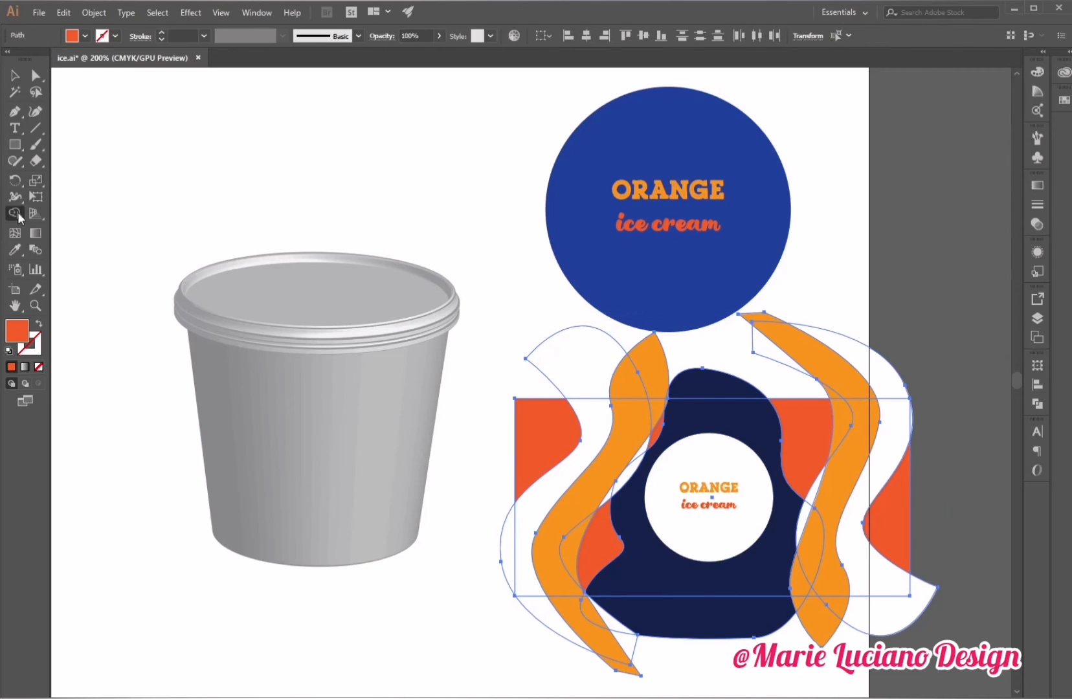
{"action": "left_click_drag", "start_coordinate": [523, 383], "coordinate": [946, 377]}
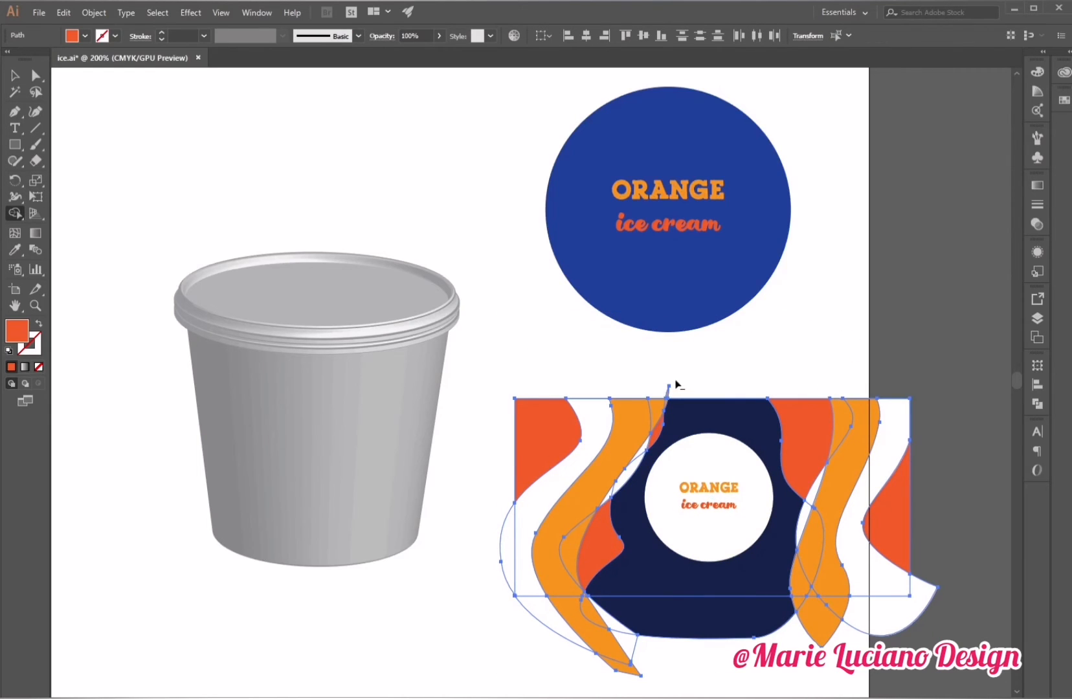
{"action": "left_click_drag", "start_coordinate": [495, 640], "coordinate": [842, 586]}
{"action": "left_click", "coordinate": [615, 653], "text": "alt"}
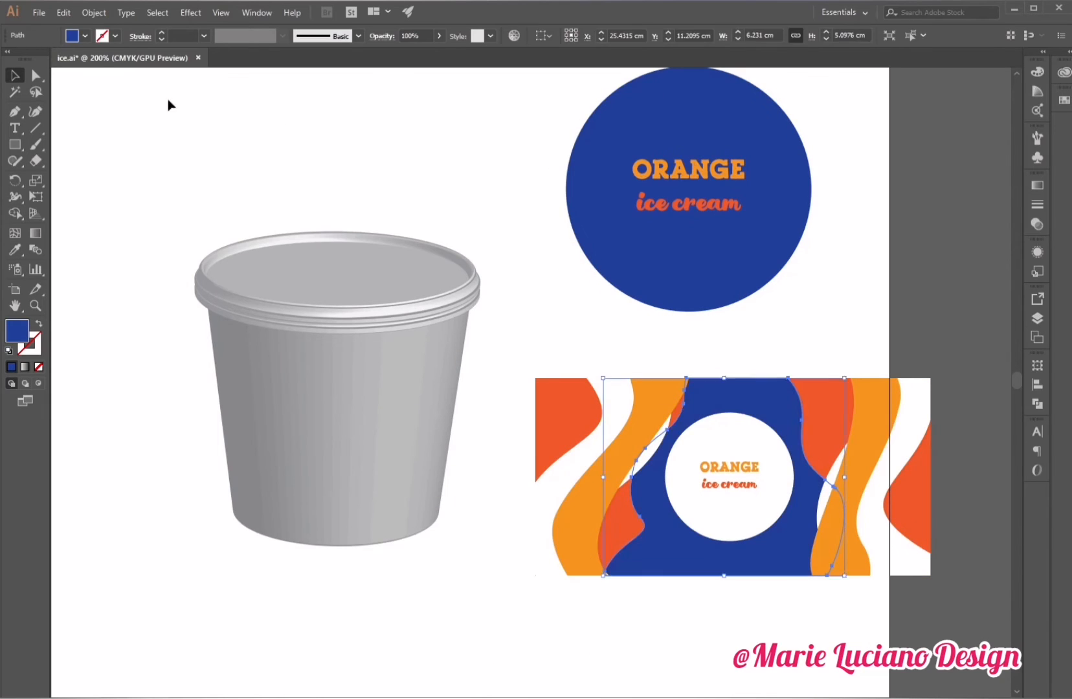
Enlarge the ORANGE ice cream text inside the white label circle.
{"action": "left_click", "coordinate": [709, 487]}
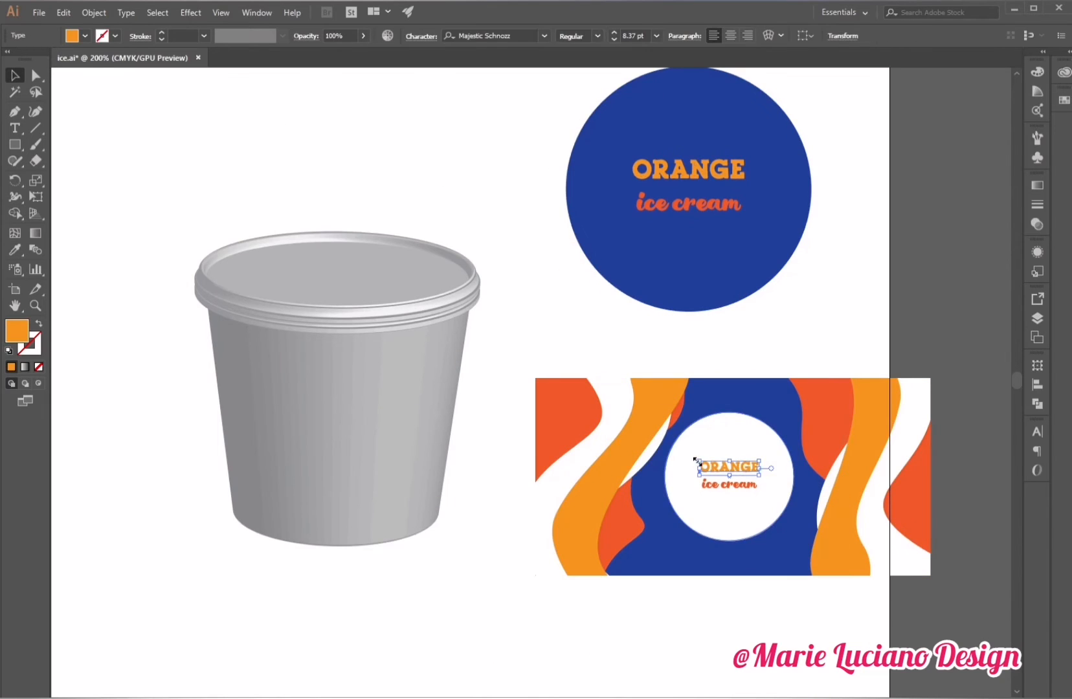
{"action": "mouse_move", "coordinate": [762, 455]}
{"action": "left_mouse_down"}
{"action": "mouse_move", "coordinate": [786, 449]}
{"action": "mouse_move", "coordinate": [758, 473]}
{"action": "left_mouse_up"}
{"action": "left_click_drag", "start_coordinate": [749, 487], "coordinate": [773, 474]}
{"action": "left_click_drag", "start_coordinate": [759, 493], "coordinate": [761, 497]}
Draw a rotated star at the rectangle's upper left and color it blue sampled from the lid circle.
{"action": "left_click", "coordinate": [879, 303]}
{"action": "left_click", "coordinate": [15, 148]}
{"action": "left_click", "coordinate": [103, 211]}
{"action": "mouse_move", "coordinate": [570, 412]}
{"action": "left_mouse_down"}
{"action": "mouse_move", "coordinate": [597, 429]}
{"action": "mouse_move", "coordinate": [588, 432]}
{"action": "left_mouse_up"}
{"action": "left_click", "coordinate": [15, 75]}
{"action": "left_click", "coordinate": [15, 249]}
{"action": "left_click", "coordinate": [648, 259]}
{"action": "left_click", "coordinate": [15, 76]}
{"action": "left_click_drag", "start_coordinate": [610, 438], "coordinate": [622, 445]}
Set the star's blend mode to Multiply and change its fill to red.
{"action": "left_click", "coordinate": [1037, 224]}
{"action": "left_click", "coordinate": [915, 201]}
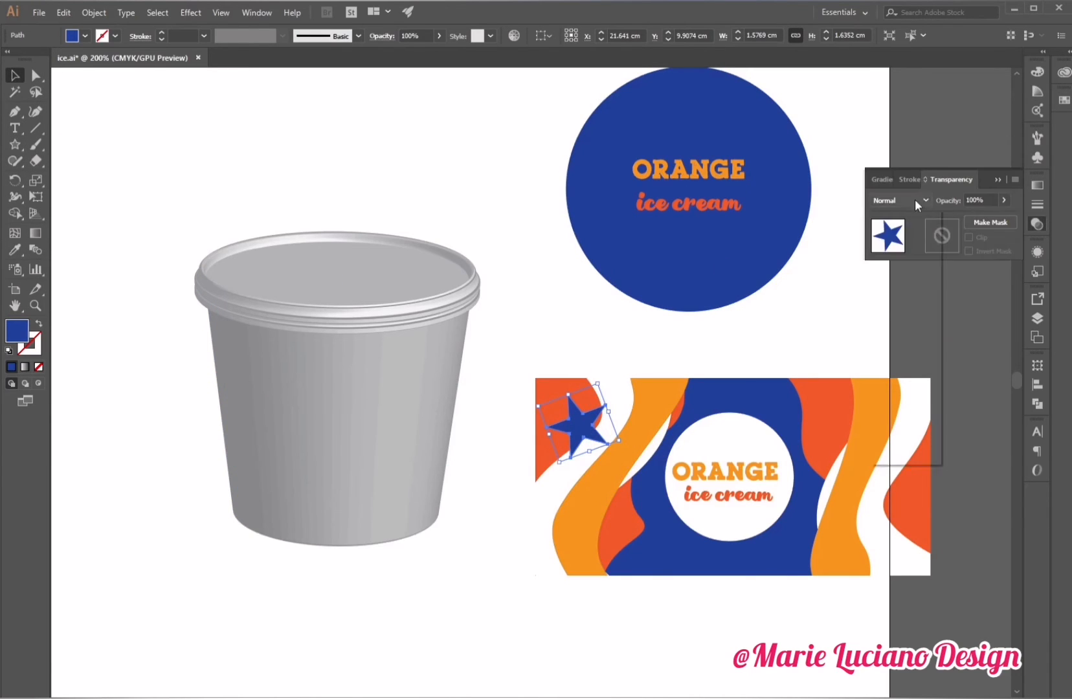
{"action": "left_click", "coordinate": [906, 249]}
{"action": "double_click", "coordinate": [16, 329]}
{"action": "left_click", "coordinate": [1007, 297]}
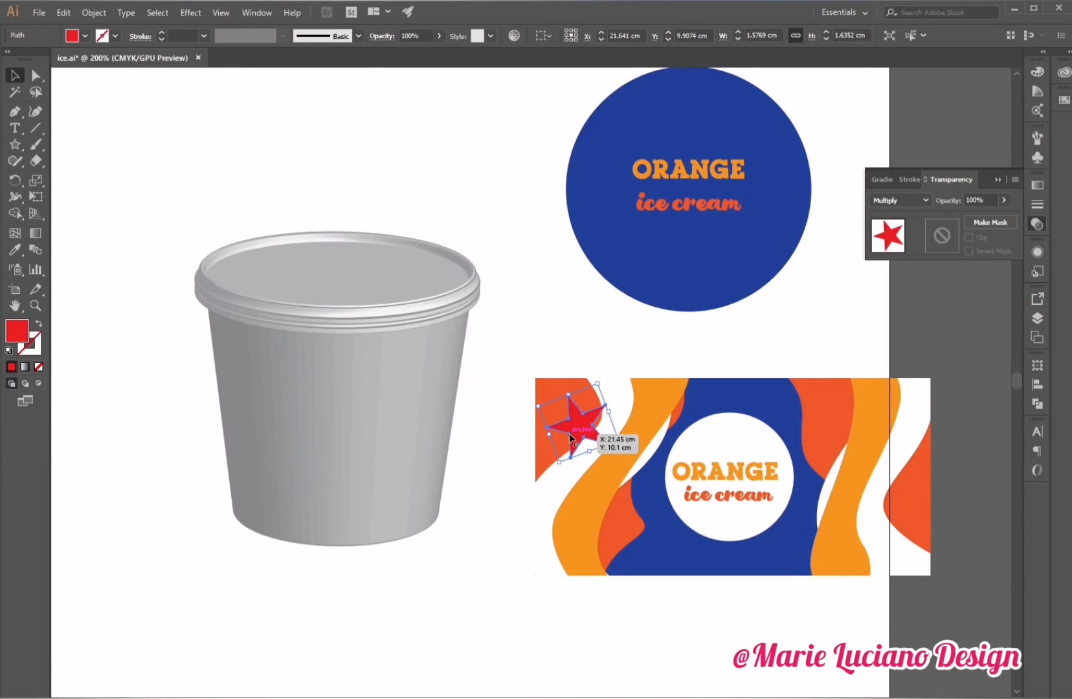
Preview several blend modes on the star, ending on Multiply.
{"action": "left_click", "coordinate": [915, 201]}
{"action": "left_click", "coordinate": [903, 329]}
{"action": "left_click", "coordinate": [915, 202]}
{"action": "left_click", "coordinate": [907, 313]}
{"action": "left_click", "coordinate": [916, 201]}
{"action": "left_click", "coordinate": [912, 249]}
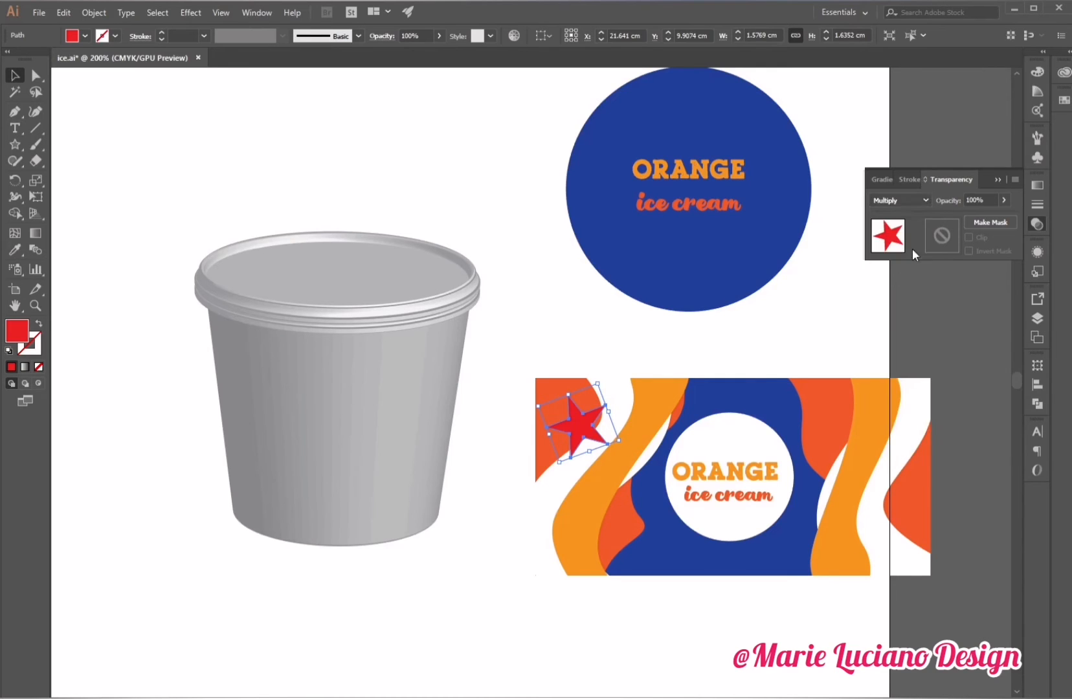
{"action": "left_click", "coordinate": [916, 202]}
{"action": "left_click", "coordinate": [910, 430]}
{"action": "left_click", "coordinate": [916, 201]}
{"action": "left_click", "coordinate": [910, 343]}
{"action": "left_click", "coordinate": [915, 202]}
{"action": "left_click", "coordinate": [909, 249]}
Change the star's fill to blue #4C59A8.
{"action": "double_click", "coordinate": [16, 328]}
{"action": "left_click", "coordinate": [895, 354]}
{"action": "left_click", "coordinate": [795, 352]}
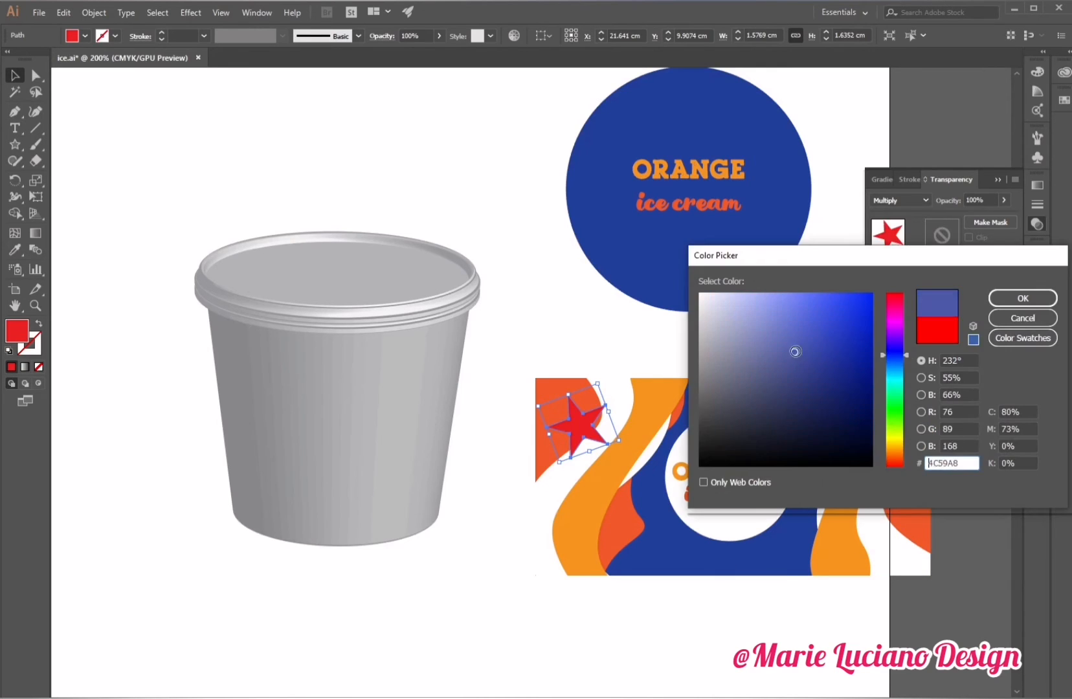
{"action": "left_click", "coordinate": [1020, 298]}
Duplicate the star twice toward the rectangle's lower right.
{"action": "left_click_drag", "start_coordinate": [579, 437], "coordinate": [869, 543]}
{"action": "left_click_drag", "start_coordinate": [901, 568], "coordinate": [925, 560]}
{"action": "left_click", "coordinate": [944, 560]}
{"action": "left_click_drag", "start_coordinate": [870, 539], "coordinate": [803, 501]}
Color one star copy with orange sampled from a wavy shape and set it to Multiply.
{"action": "key", "text": "i"}
{"action": "left_click", "coordinate": [876, 442]}
{"action": "key", "text": "v"}
{"action": "left_click", "coordinate": [915, 202]}
{"action": "left_click", "coordinate": [919, 250]}
Select the stars and lower their opacity to 40%.
{"action": "left_click", "coordinate": [868, 532], "text": "shift"}
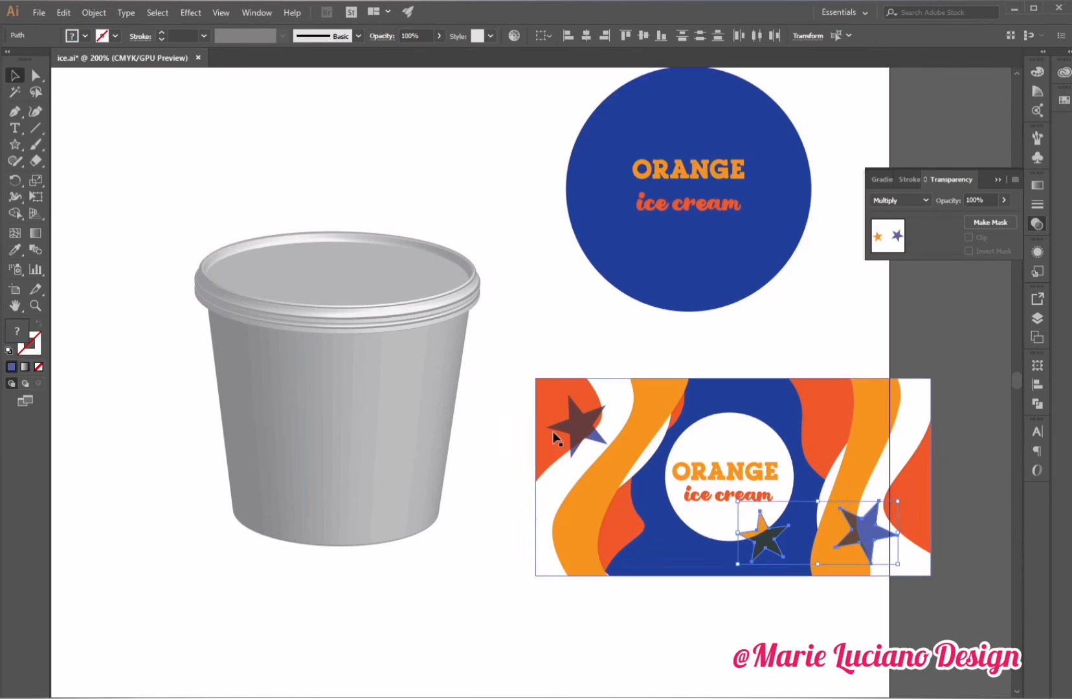
{"action": "left_click", "coordinate": [560, 429], "text": "shift"}
{"action": "key", "text": "i"}
{"action": "left_click", "coordinate": [1004, 201]}
{"action": "left_click_drag", "start_coordinate": [1008, 216], "coordinate": [972, 216]}
{"action": "left_click", "coordinate": [914, 400]}
{"action": "key", "text": "v"}
{"action": "left_click", "coordinate": [848, 336]}
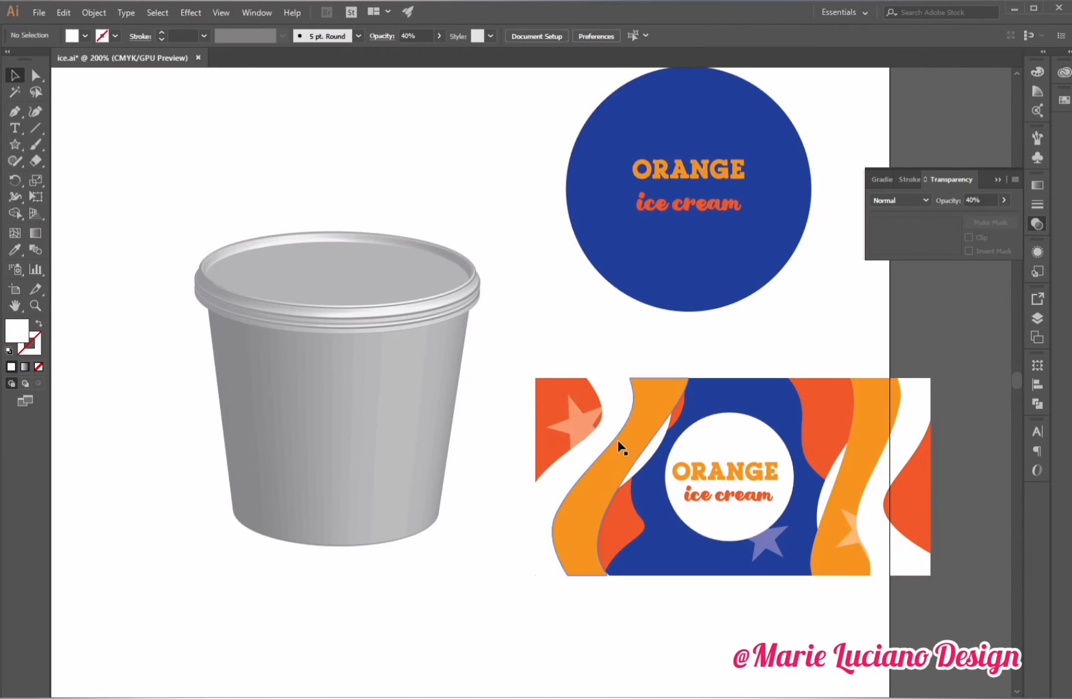
Select all the wrap artwork and group it.
{"action": "left_click", "coordinate": [708, 381]}
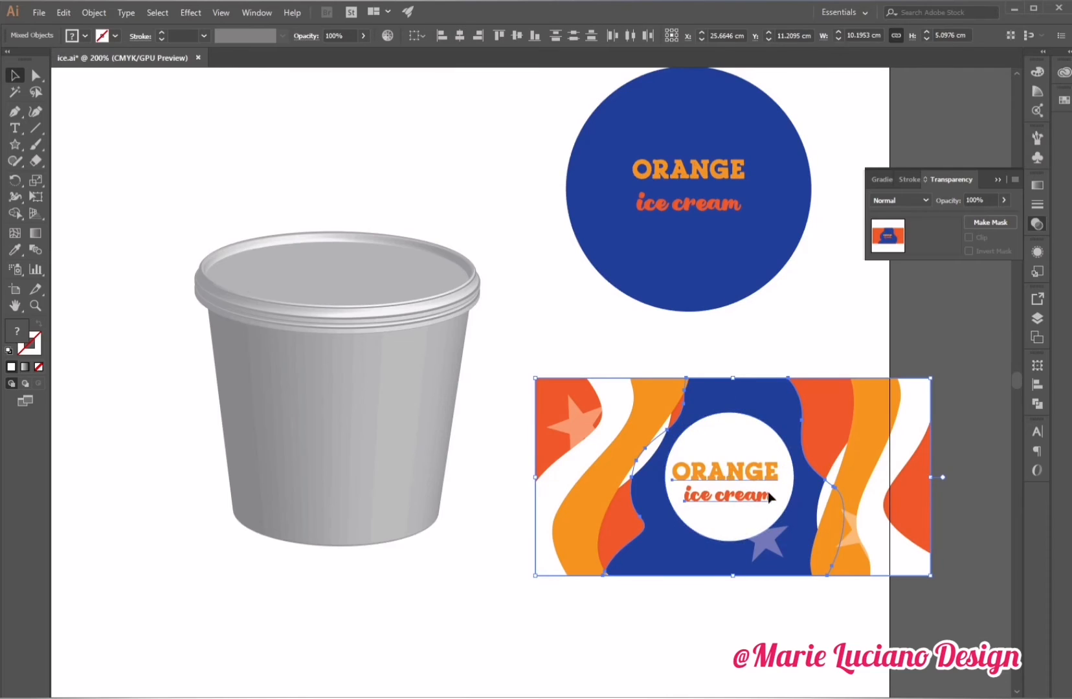
{"action": "left_click_drag", "start_coordinate": [715, 342], "coordinate": [742, 517]}
{"action": "left_click", "coordinate": [752, 406], "text": "shift"}
{"action": "left_click", "coordinate": [758, 402], "text": "shift"}
{"action": "left_click", "coordinate": [678, 406], "text": "shift"}
{"action": "left_click_drag", "start_coordinate": [515, 359], "coordinate": [995, 618]}
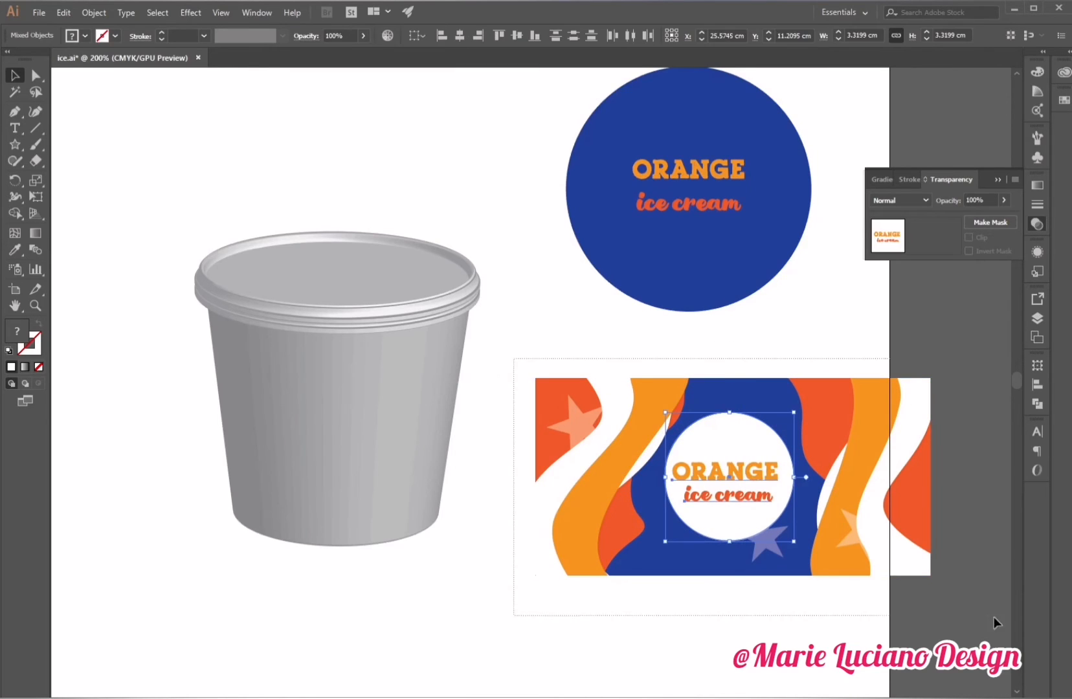
{"action": "left_click", "coordinate": [93, 12]}
{"action": "left_click", "coordinate": [123, 63]}
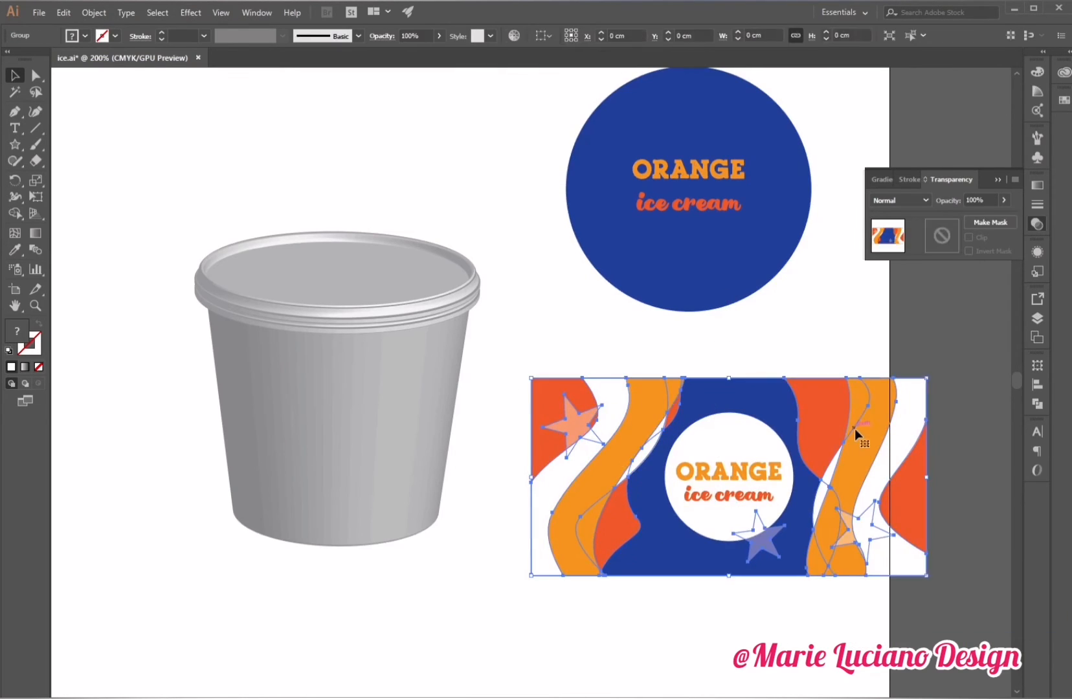
Duplicate the grouped wrap artwork onto the lid circle and send it to the back.
{"action": "left_click_drag", "start_coordinate": [871, 457], "coordinate": [822, 144]}
{"action": "key", "text": "ctrl+shift+["}
{"action": "left_click_drag", "start_coordinate": [881, 271], "coordinate": [818, 239]}
{"action": "left_click_drag", "start_coordinate": [788, 194], "coordinate": [768, 191]}
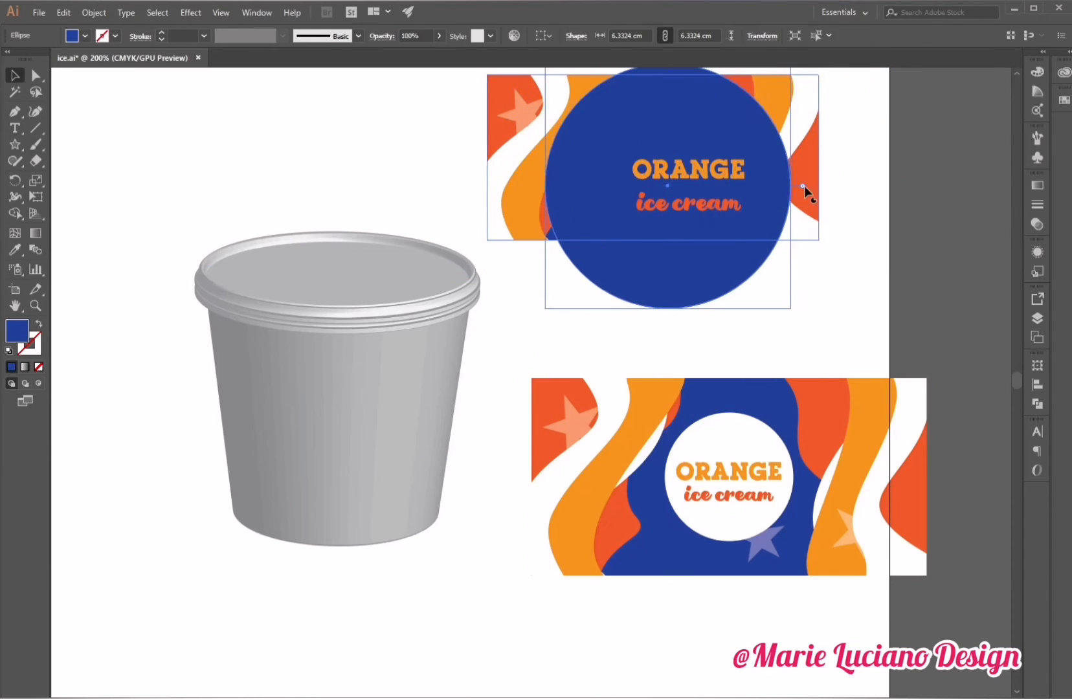
Stretch the copied artwork in isolation mode so it covers the whole lid circle.
{"action": "left_click", "coordinate": [804, 186]}
{"action": "double_click", "coordinate": [679, 215]}
{"action": "left_click_drag", "start_coordinate": [679, 215], "coordinate": [727, 335]}
{"action": "left_click_drag", "start_coordinate": [529, 172], "coordinate": [882, 382]}
{"action": "left_click", "coordinate": [568, 236], "text": "shift"}
{"action": "left_click", "coordinate": [726, 328], "text": "shift"}
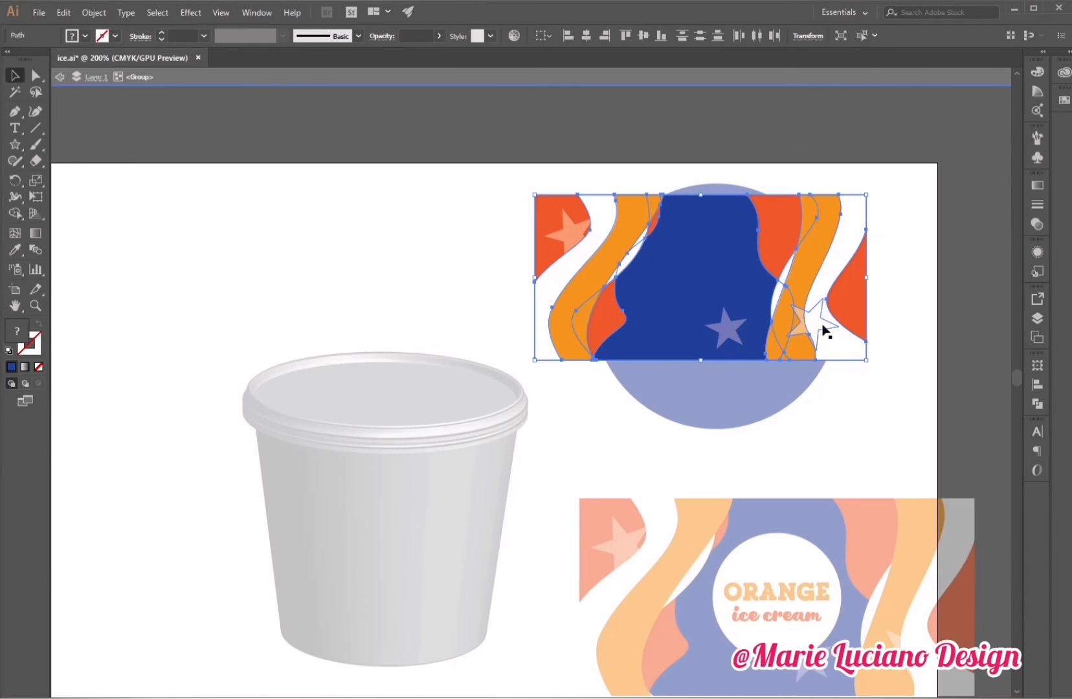
{"action": "left_click", "coordinate": [822, 327], "text": "shift"}
{"action": "left_click_drag", "start_coordinate": [701, 360], "coordinate": [700, 435]}
{"action": "left_click_drag", "start_coordinate": [700, 195], "coordinate": [702, 180]}
{"action": "left_click_drag", "start_coordinate": [535, 307], "coordinate": [567, 309]}
{"action": "left_click_drag", "start_coordinate": [866, 308], "coordinate": [846, 309]}
{"action": "double_click", "coordinate": [906, 311]}
Clip the copied artwork with the lid circle as a clipping mask.
{"action": "left_click_drag", "start_coordinate": [764, 224], "coordinate": [758, 225]}
{"action": "left_click", "coordinate": [835, 226], "text": "shift"}
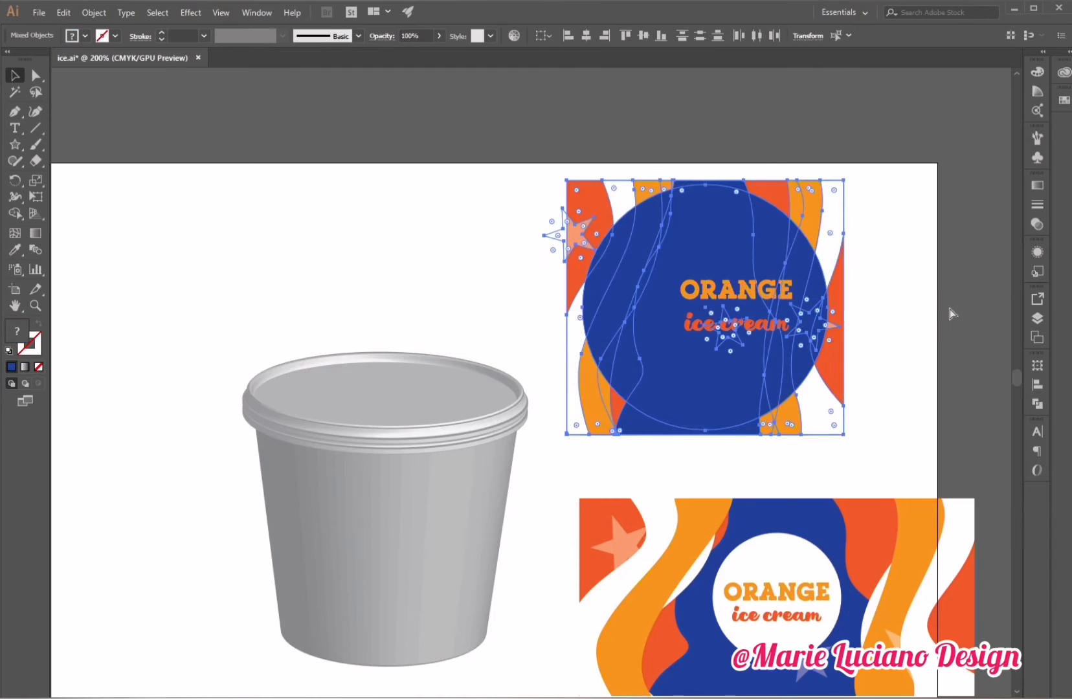
{"action": "key", "text": "ctrl+7"}
Place a white label circle at the lid's center, bring it to the front, and position the ORANGE ice cream text on it.
{"action": "left_click_drag", "start_coordinate": [750, 293], "coordinate": [717, 287]}
{"action": "left_click_drag", "start_coordinate": [738, 323], "coordinate": [703, 314]}
{"action": "left_click", "coordinate": [704, 233], "text": "shift"}
{"action": "left_click_drag", "start_coordinate": [781, 547], "coordinate": [709, 253]}
{"action": "mouse_move", "coordinate": [767, 367]}
{"action": "left_mouse_down"}
{"action": "mouse_move", "coordinate": [784, 374]}
{"action": "mouse_move", "coordinate": [776, 375]}
{"action": "left_mouse_up"}
{"action": "left_click", "coordinate": [738, 396], "text": "shift"}
{"action": "right_click", "coordinate": [736, 360]}
{"action": "left_click", "coordinate": [919, 544]}
{"action": "left_click", "coordinate": [873, 388]}
{"action": "left_click_drag", "start_coordinate": [715, 321], "coordinate": [715, 331]}
{"action": "left_click_drag", "start_coordinate": [710, 274], "coordinate": [710, 296]}
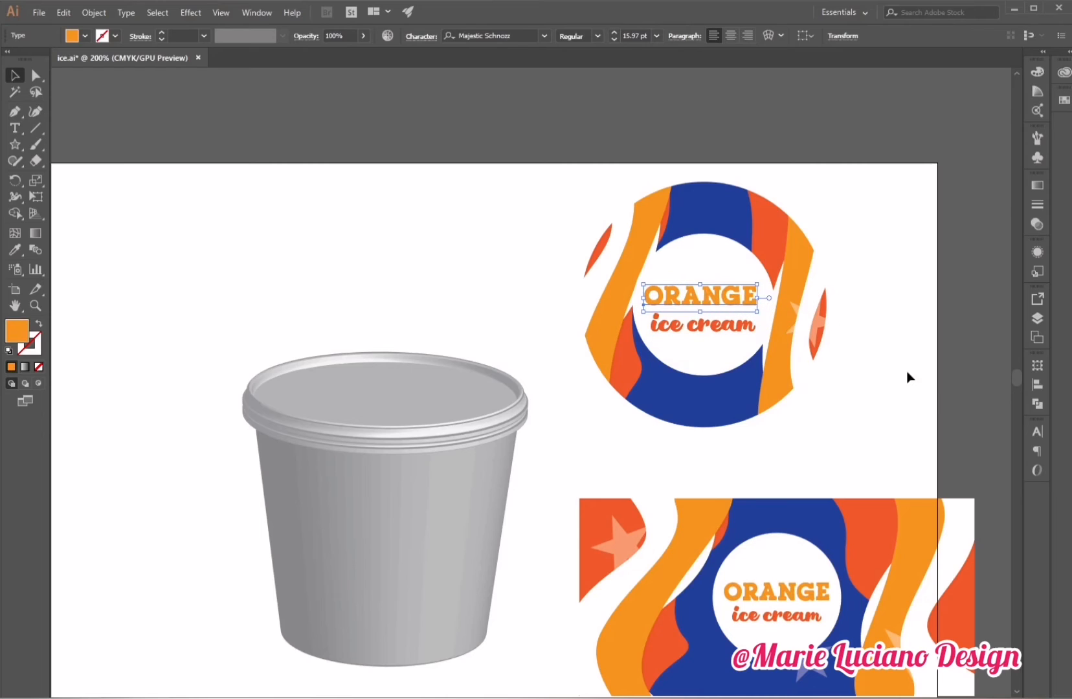
Move the finished lid artwork off the artboard to the right.
{"action": "left_click", "coordinate": [932, 388]}
{"action": "left_click_drag", "start_coordinate": [667, 146], "coordinate": [752, 445]}
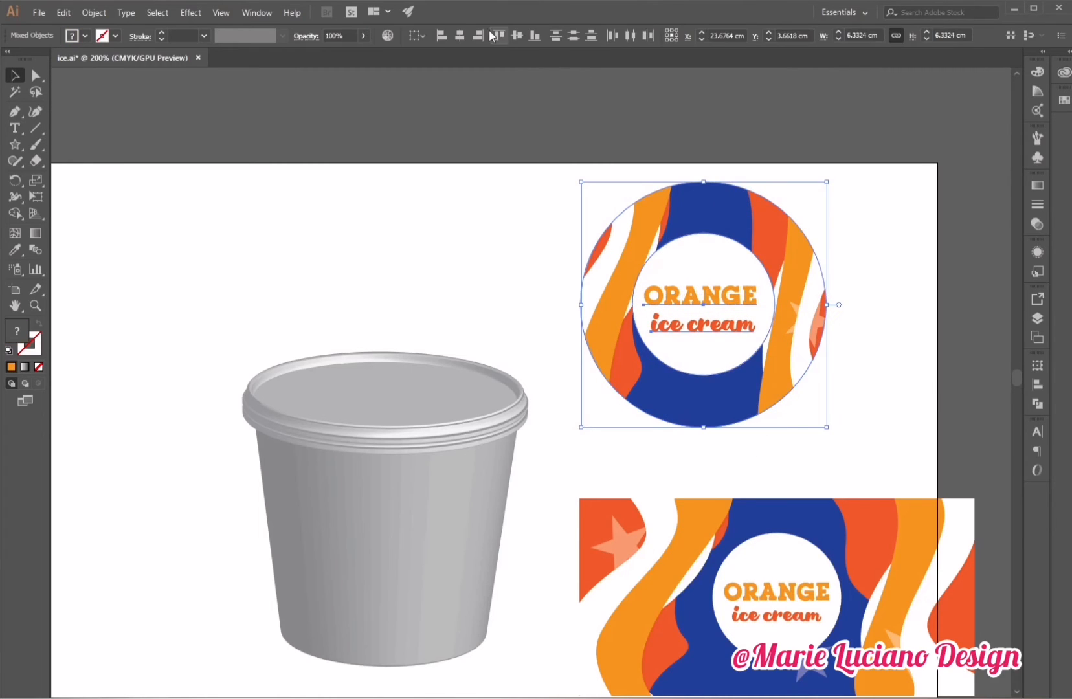
{"action": "left_click", "coordinate": [547, 304]}
{"action": "left_click_drag", "start_coordinate": [511, 333], "coordinate": [412, 277]}
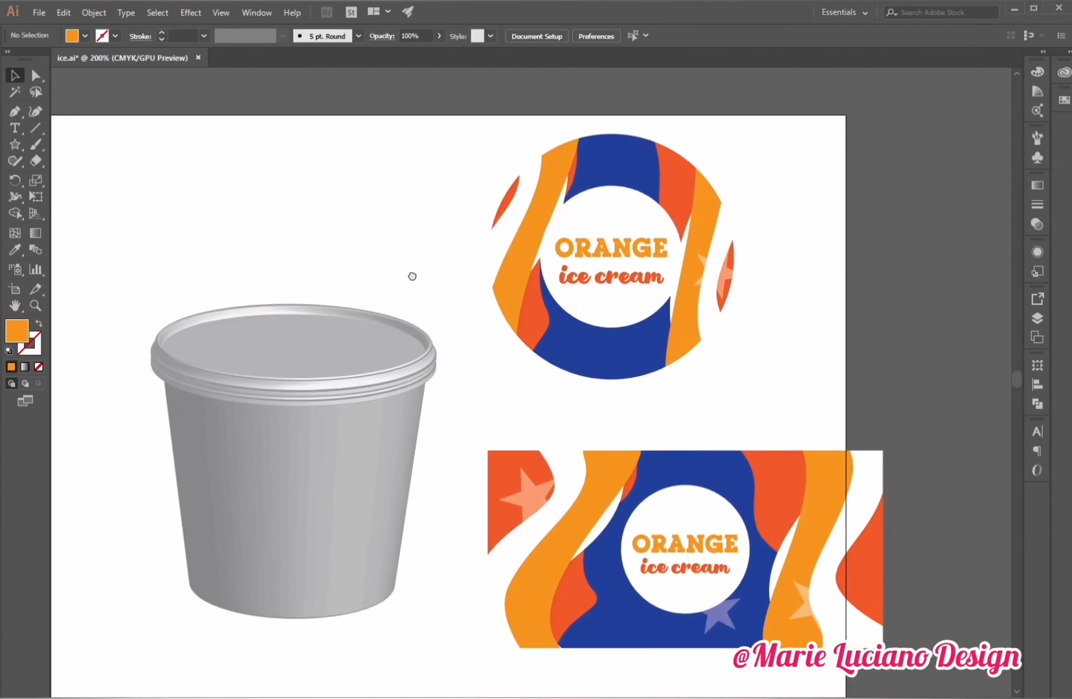
{"action": "left_click", "coordinate": [36, 305]}
{"action": "left_click", "coordinate": [623, 436], "text": "alt"}
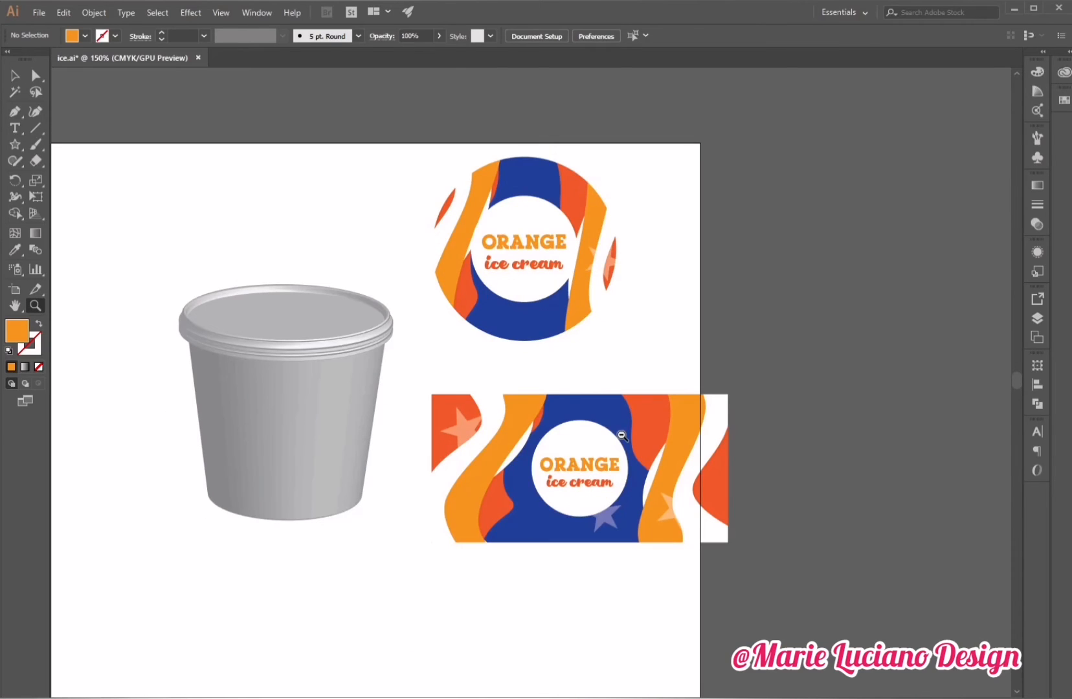
{"action": "left_click_drag", "start_coordinate": [693, 249], "coordinate": [761, 287]}
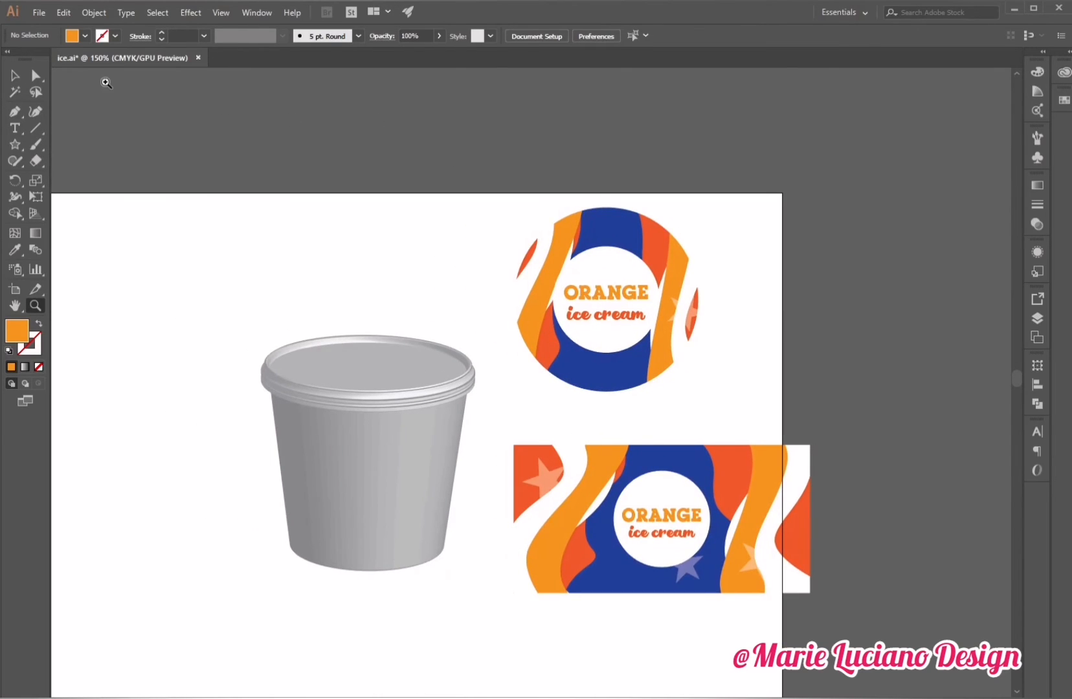
{"action": "left_click", "coordinate": [14, 76]}
{"action": "left_click_drag", "start_coordinate": [558, 214], "coordinate": [718, 398]}
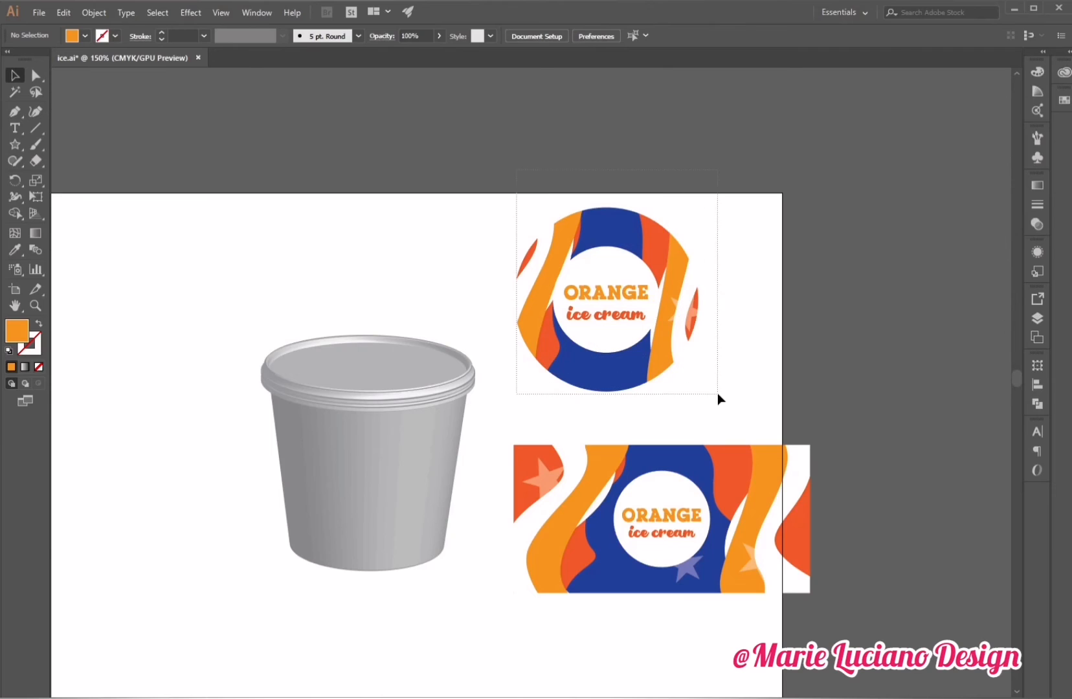
{"action": "left_click_drag", "start_coordinate": [651, 385], "coordinate": [900, 354]}
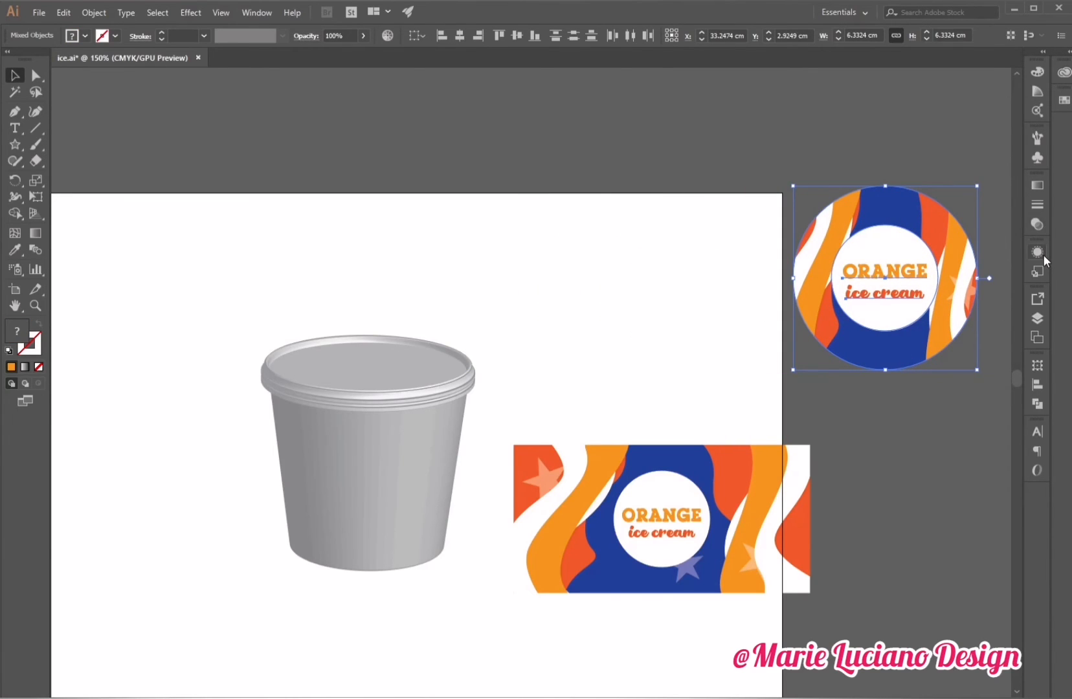
Save the lid artwork as a new Graphic symbol named top.
{"action": "left_click", "coordinate": [1041, 157]}
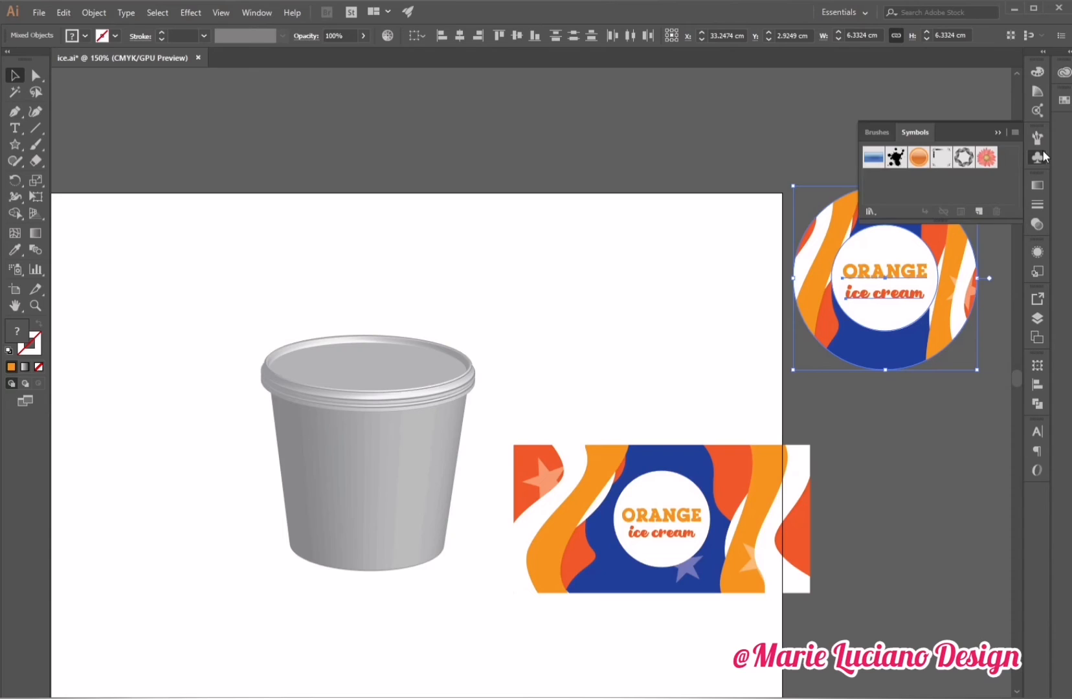
{"action": "left_click", "coordinate": [979, 211]}
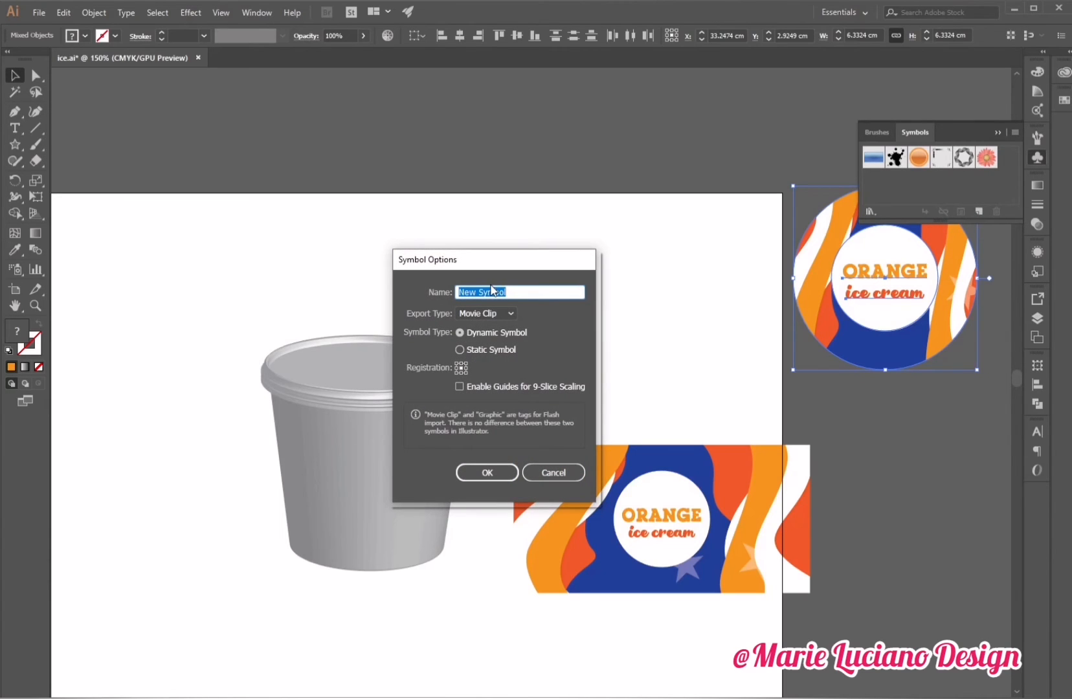
{"action": "type", "text": "top"}
{"action": "left_click", "coordinate": [510, 313]}
{"action": "left_click", "coordinate": [508, 341]}
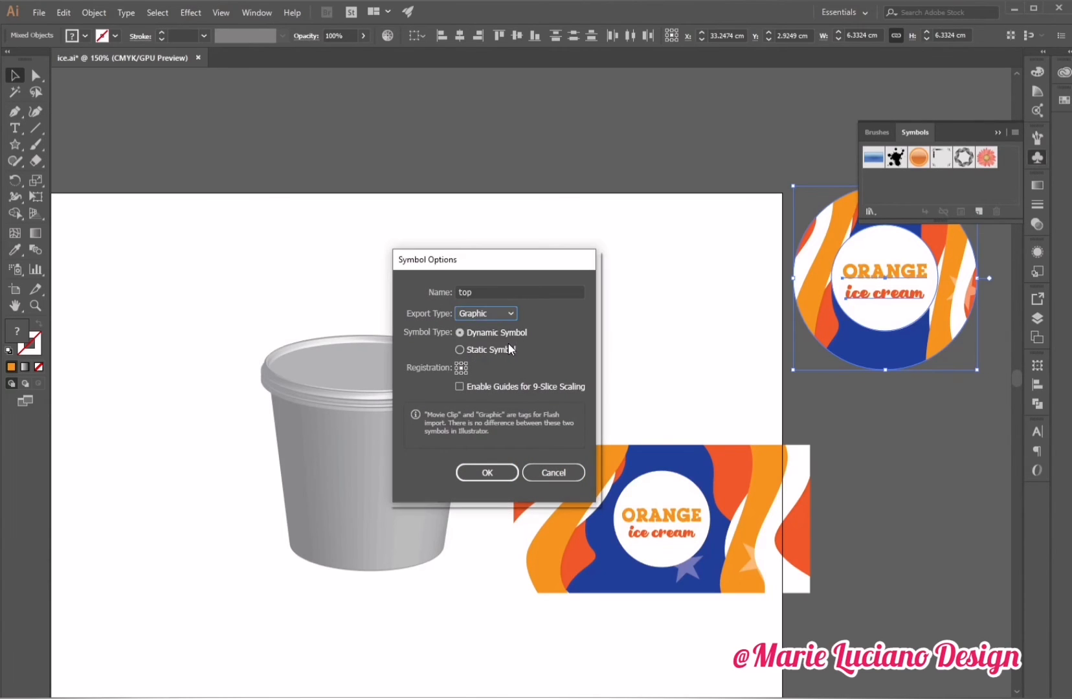
{"action": "left_click", "coordinate": [487, 473]}
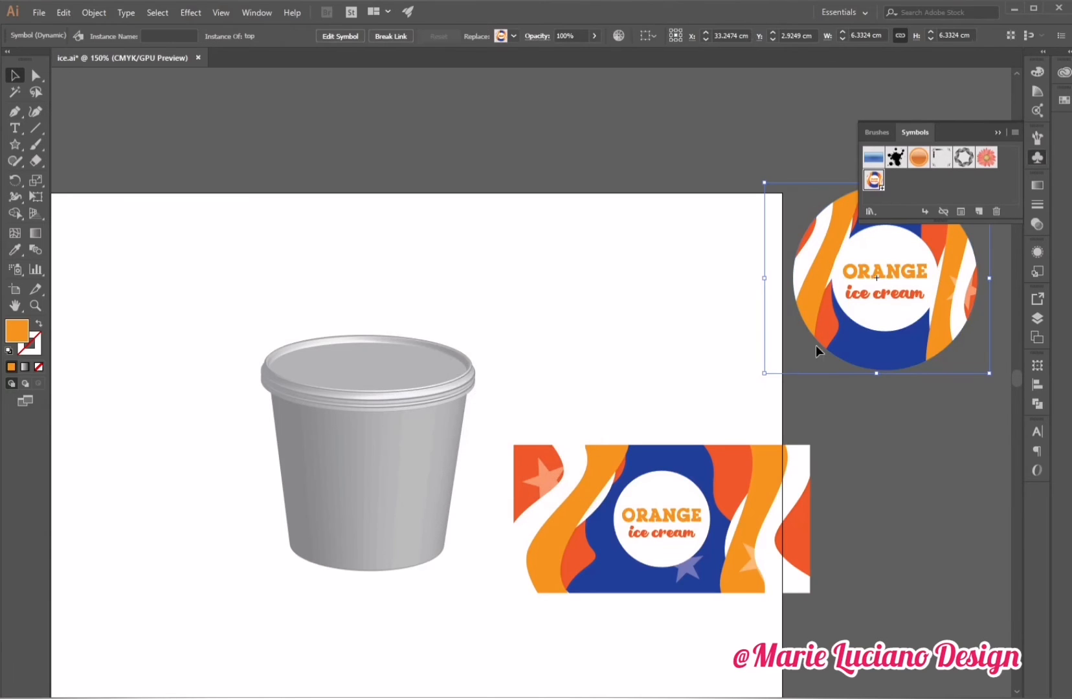
Move the wrap artwork off the artboard to the right, below the lid artwork.
{"action": "left_click", "coordinate": [841, 431]}
{"action": "left_click_drag", "start_coordinate": [530, 427], "coordinate": [852, 625]}
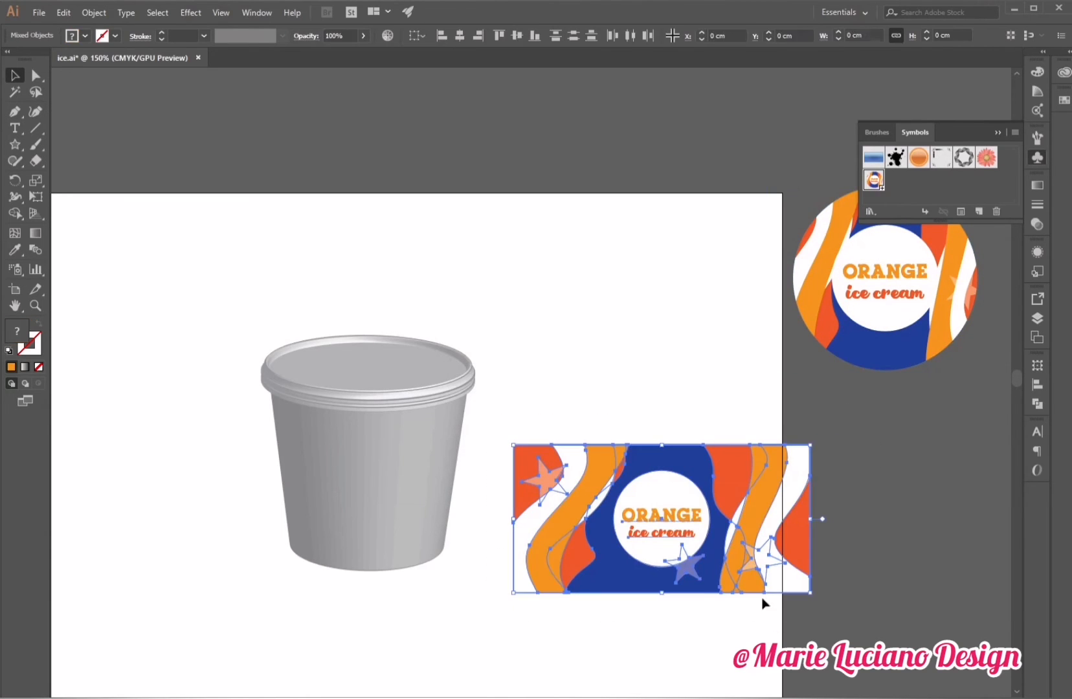
{"action": "left_click_drag", "start_coordinate": [623, 568], "coordinate": [917, 571]}
{"action": "left_click_drag", "start_coordinate": [863, 622], "coordinate": [663, 622]}
{"action": "left_click", "coordinate": [764, 628]}
{"action": "left_click", "coordinate": [799, 571]}
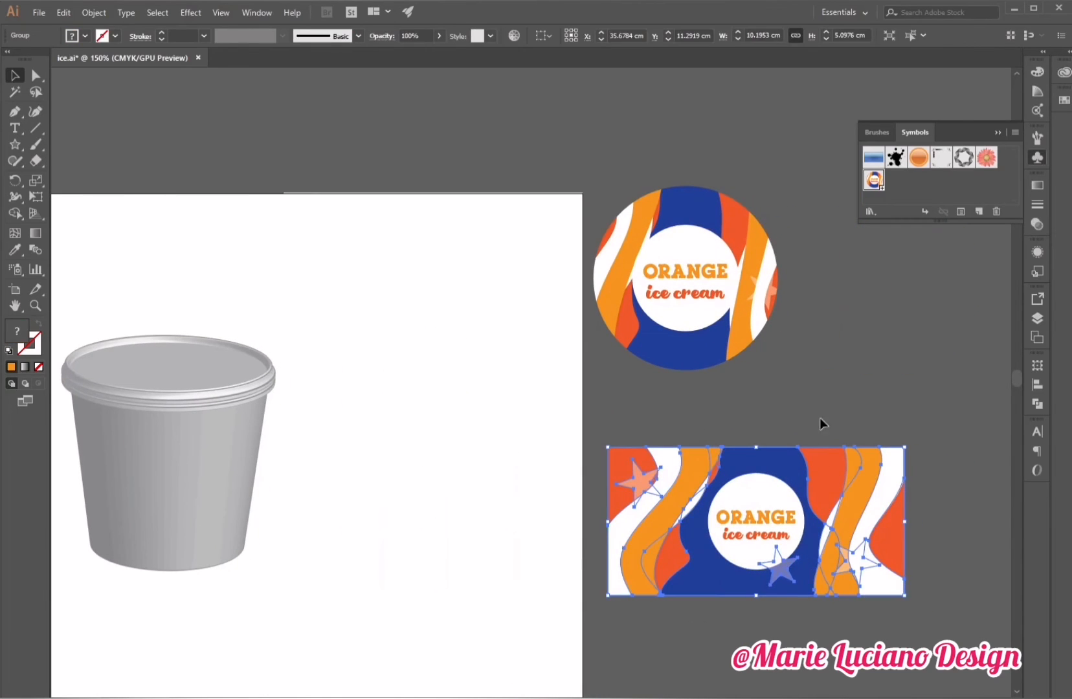
{"action": "left_click", "coordinate": [838, 396]}
Draw a small star about 0.64 cm wide above the text in the wrap's white circle and fill it with the artwork's red-orange using the Eyedropper.
{"action": "left_click", "coordinate": [14, 145]}
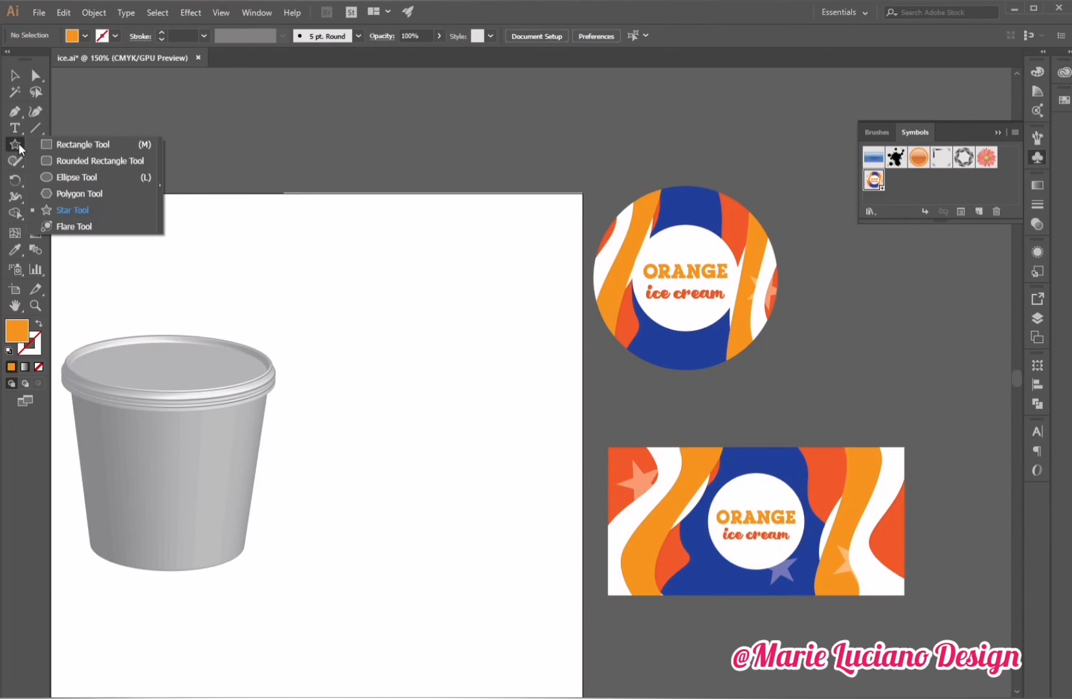
{"action": "left_click", "coordinate": [98, 208]}
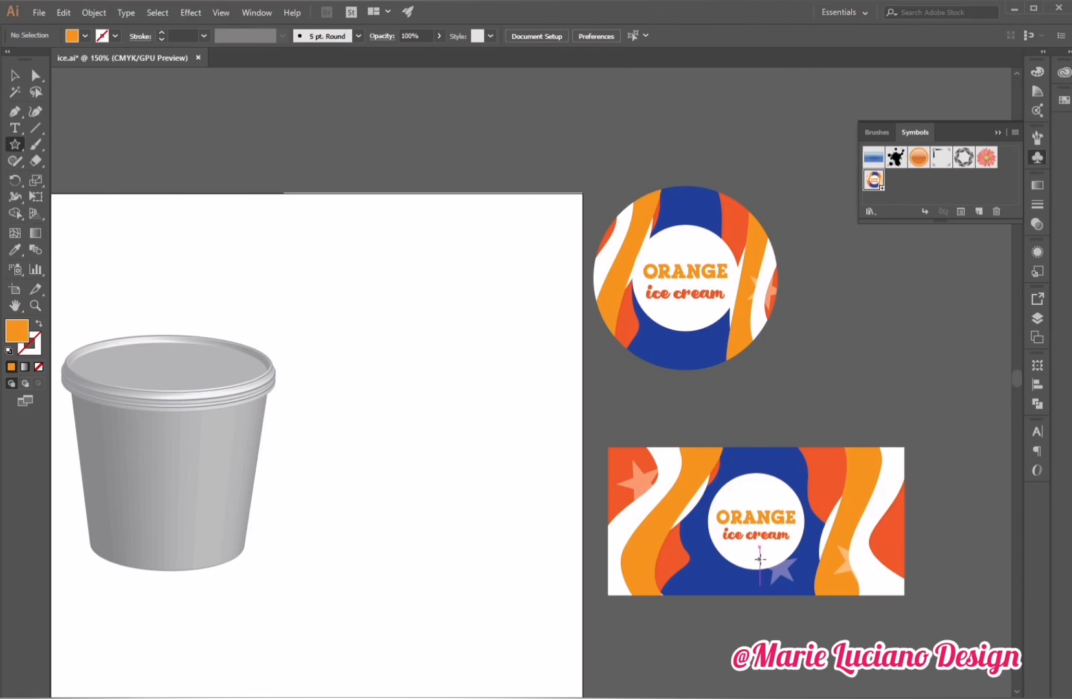
{"action": "left_click_drag", "start_coordinate": [751, 487], "coordinate": [758, 494]}
{"action": "key", "text": "v"}
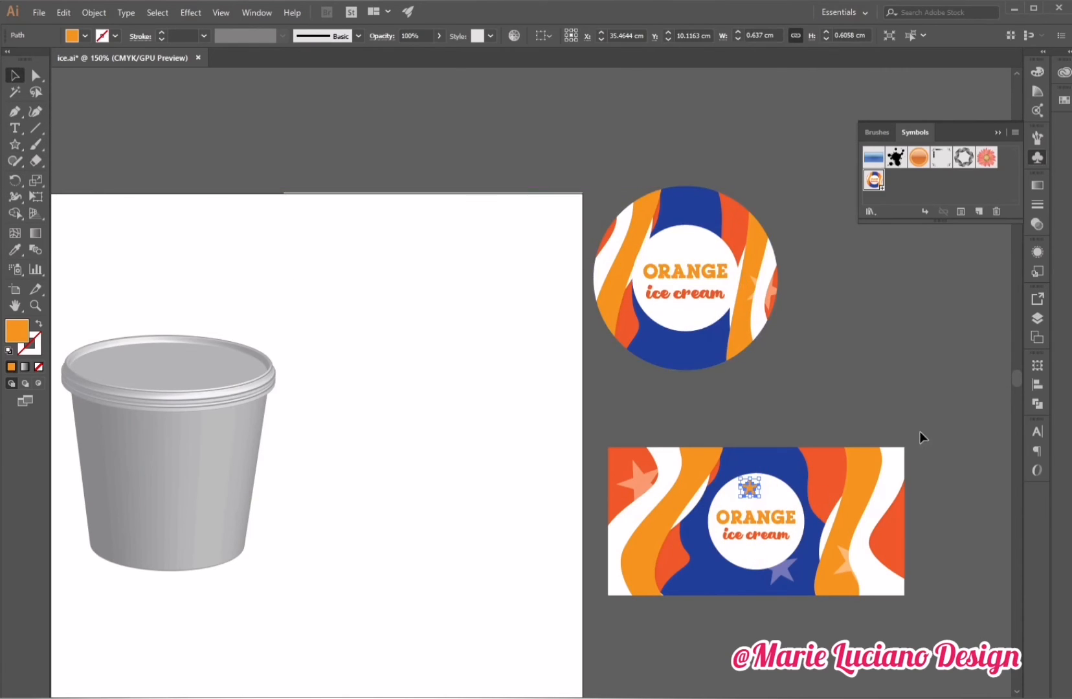
{"action": "left_click", "coordinate": [922, 437]}
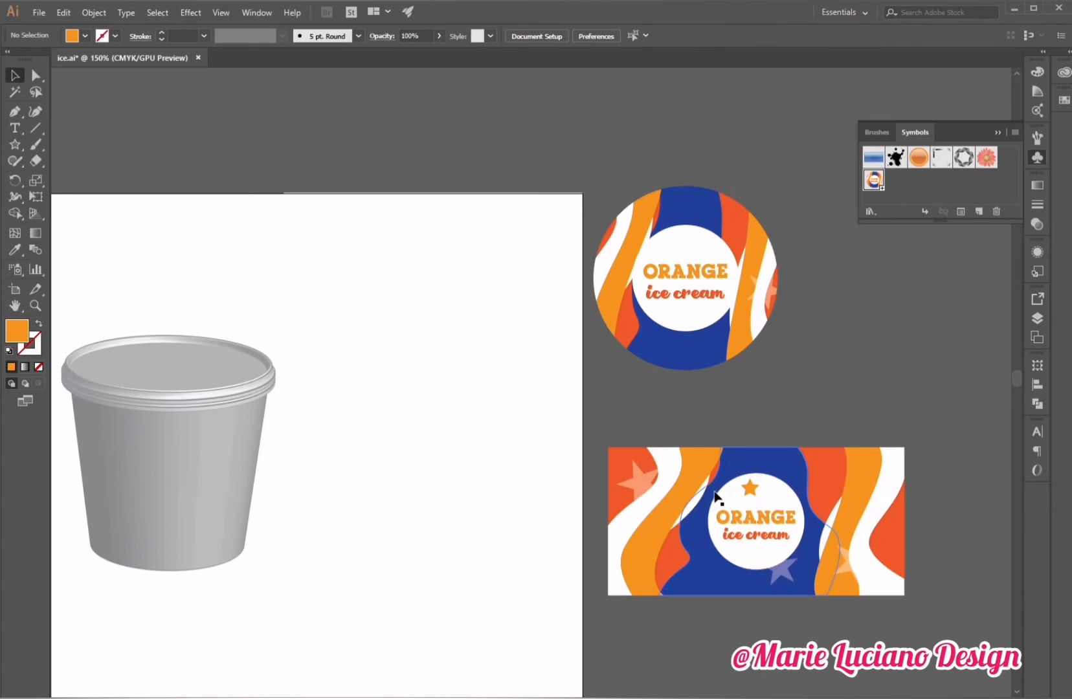
{"action": "left_click", "coordinate": [753, 492]}
{"action": "key", "text": "i"}
{"action": "left_click", "coordinate": [832, 478]}
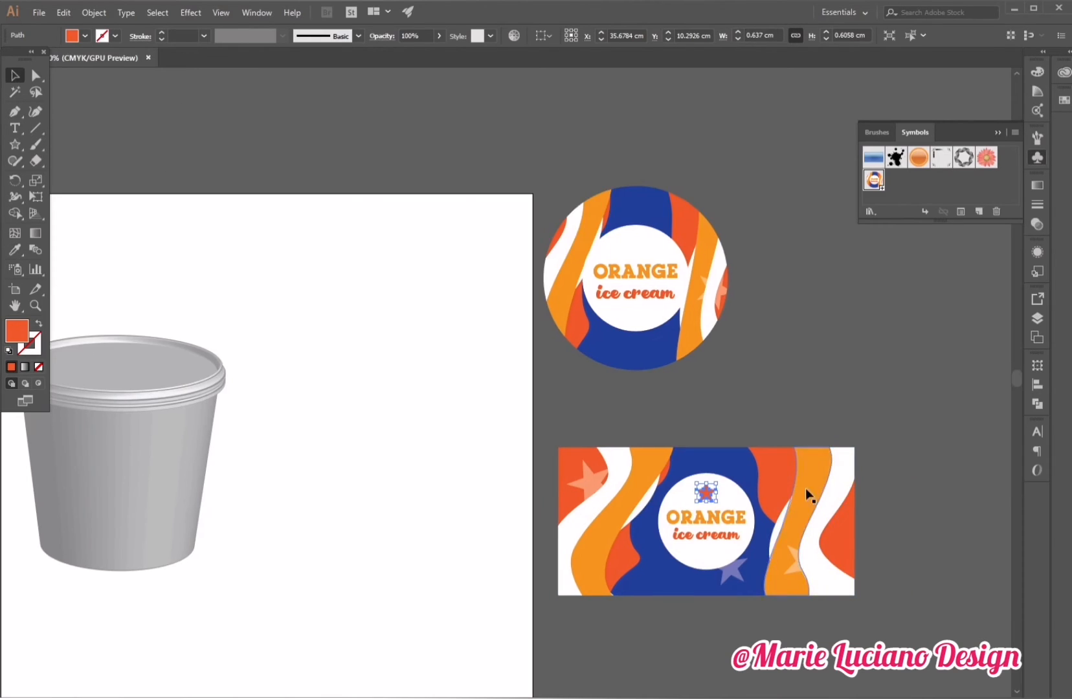
Save the wrap artwork as a new Graphic symbol named side.
{"action": "left_click_drag", "start_coordinate": [676, 418], "coordinate": [740, 606]}
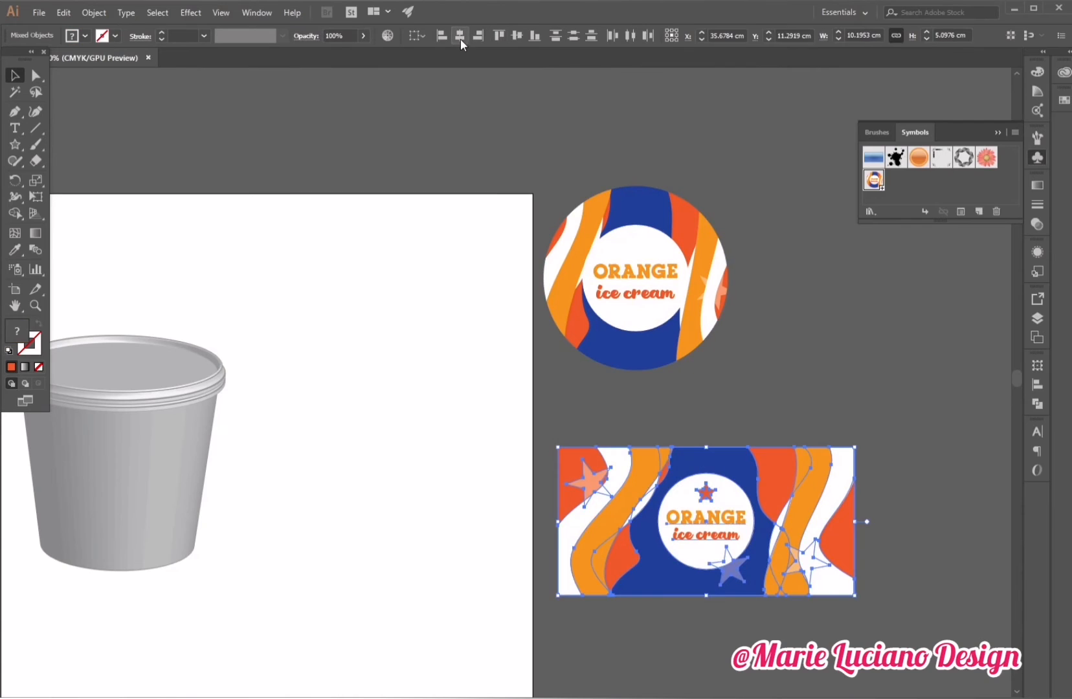
{"action": "left_click", "coordinate": [823, 342]}
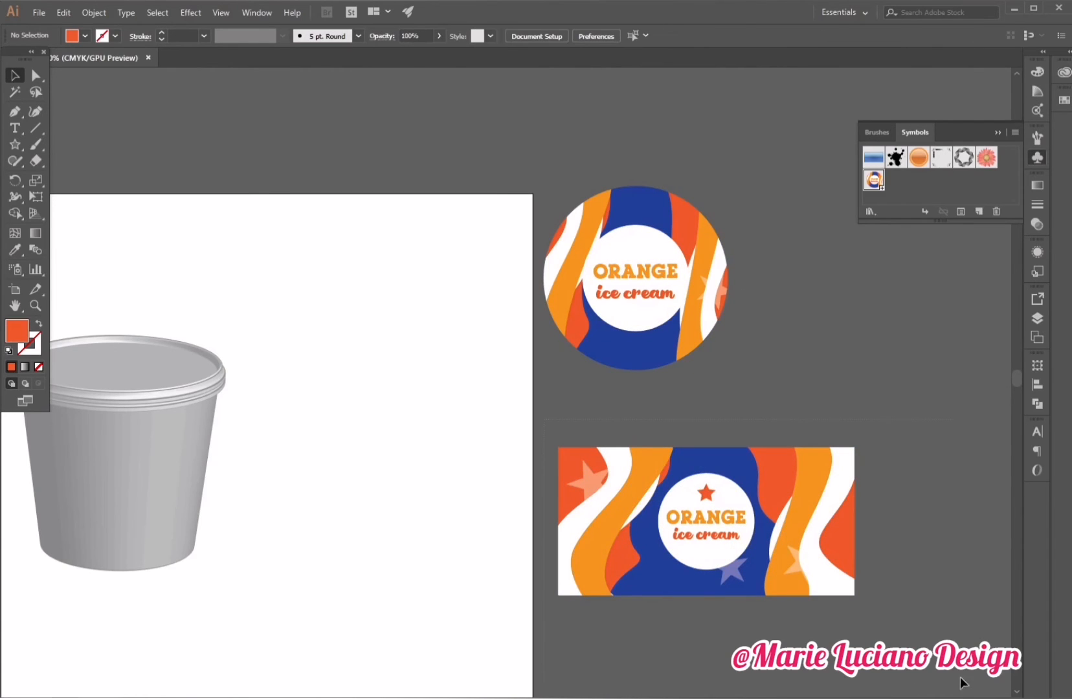
{"action": "left_click_drag", "start_coordinate": [960, 677], "coordinate": [962, 676]}
{"action": "left_click", "coordinate": [979, 211]}
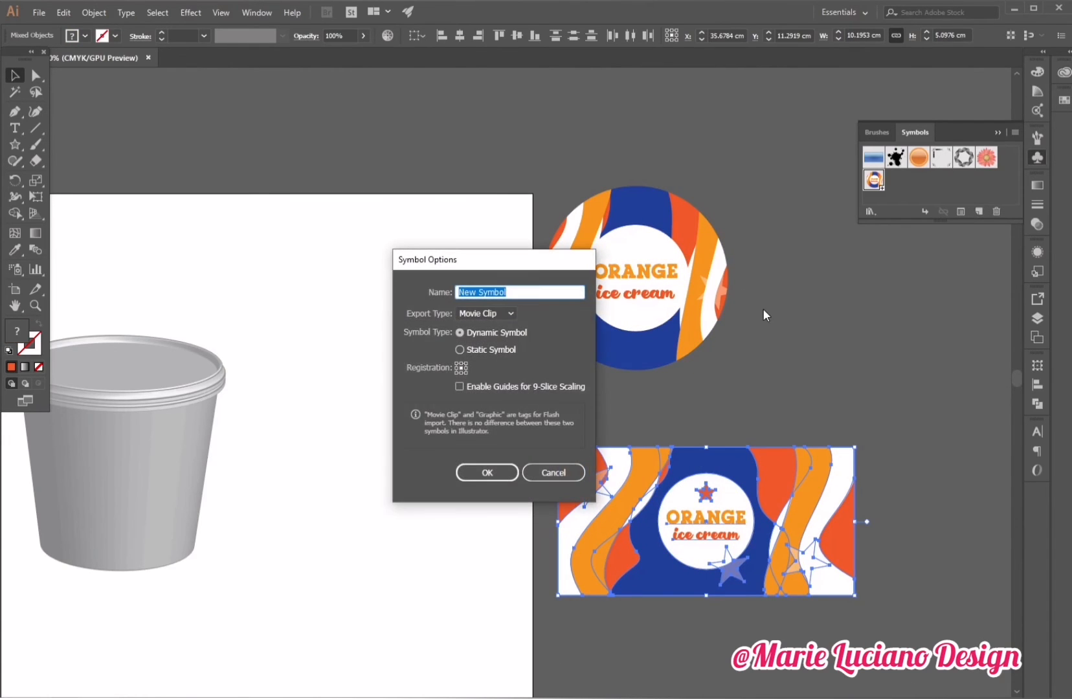
{"action": "type", "text": "side"}
{"action": "left_click", "coordinate": [492, 313]}
{"action": "left_click", "coordinate": [502, 342]}
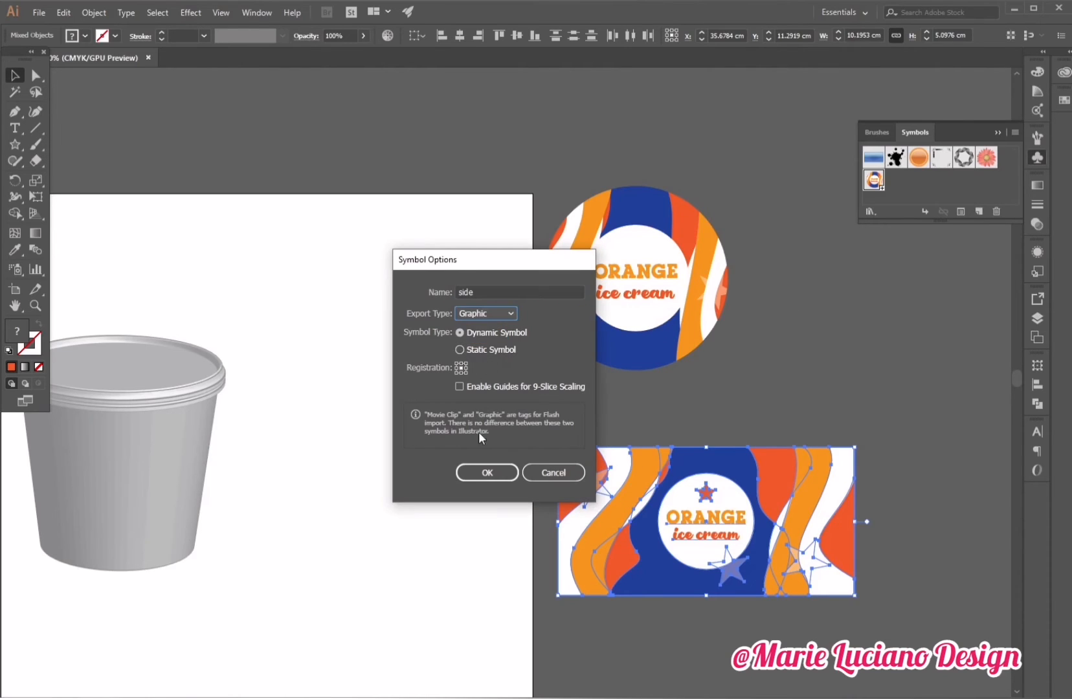
{"action": "left_click", "coordinate": [488, 473]}
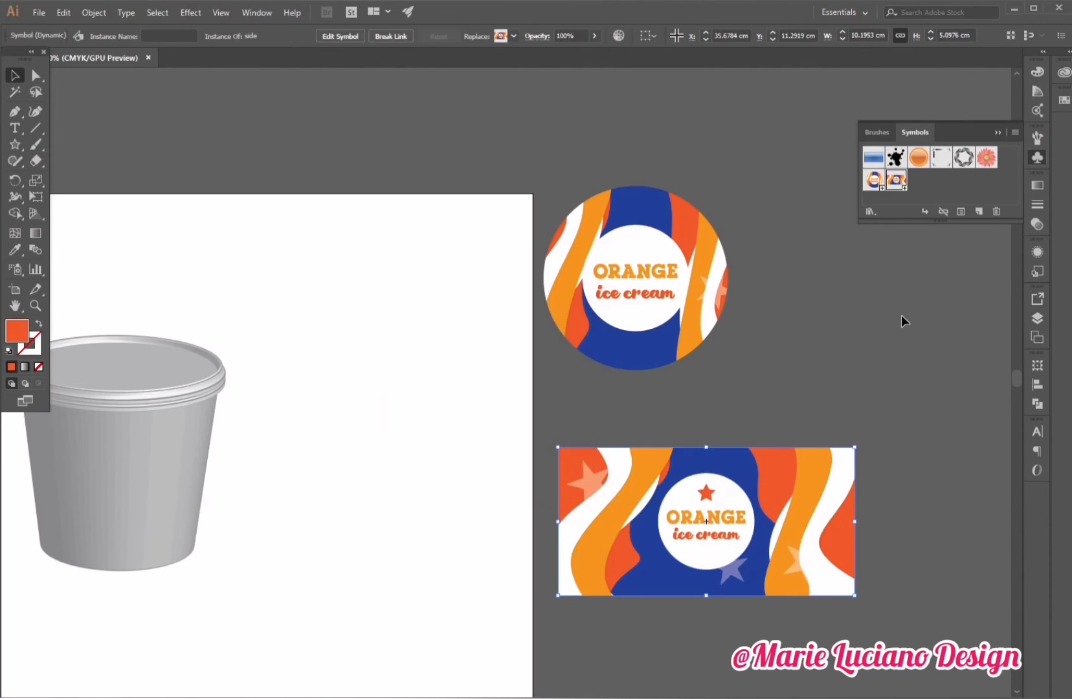
Save the document.
{"action": "left_click", "coordinate": [997, 132]}
{"action": "left_click", "coordinate": [841, 253]}
{"action": "left_click_drag", "start_coordinate": [823, 260], "coordinate": [891, 276]}
{"action": "left_click_drag", "start_coordinate": [471, 325], "coordinate": [879, 297]}
{"action": "left_click", "coordinate": [36, 306]}
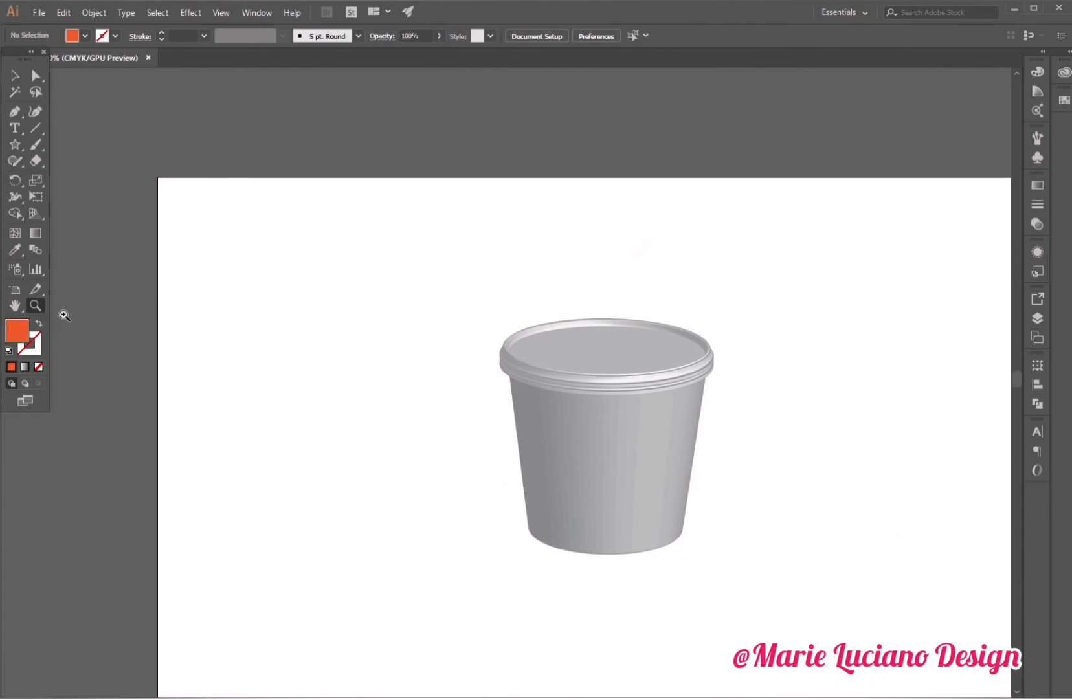
{"action": "left_click", "coordinate": [659, 446]}
{"action": "left_click_drag", "start_coordinate": [666, 461], "coordinate": [731, 490]}
{"action": "left_click_drag", "start_coordinate": [29, 58], "coordinate": [2, 171]}
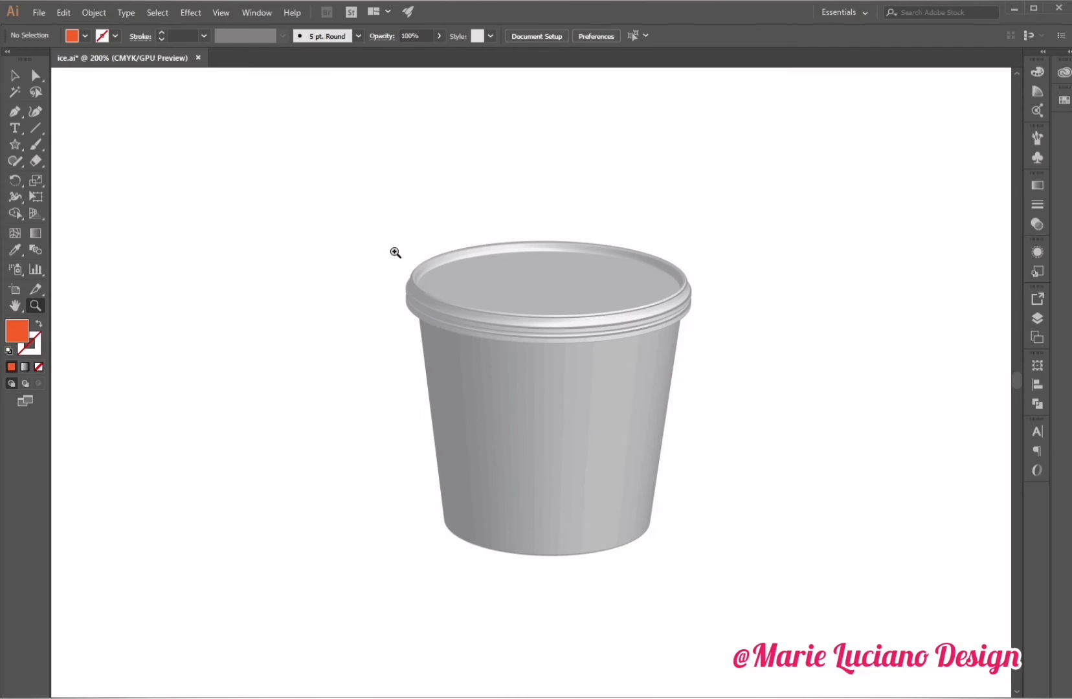
{"action": "key", "text": "ctrl+s"}
Select the lid's revolved profile and set its fill to the red-orange swatch.
{"action": "key", "text": "v"}
{"action": "left_click", "coordinate": [540, 275]}
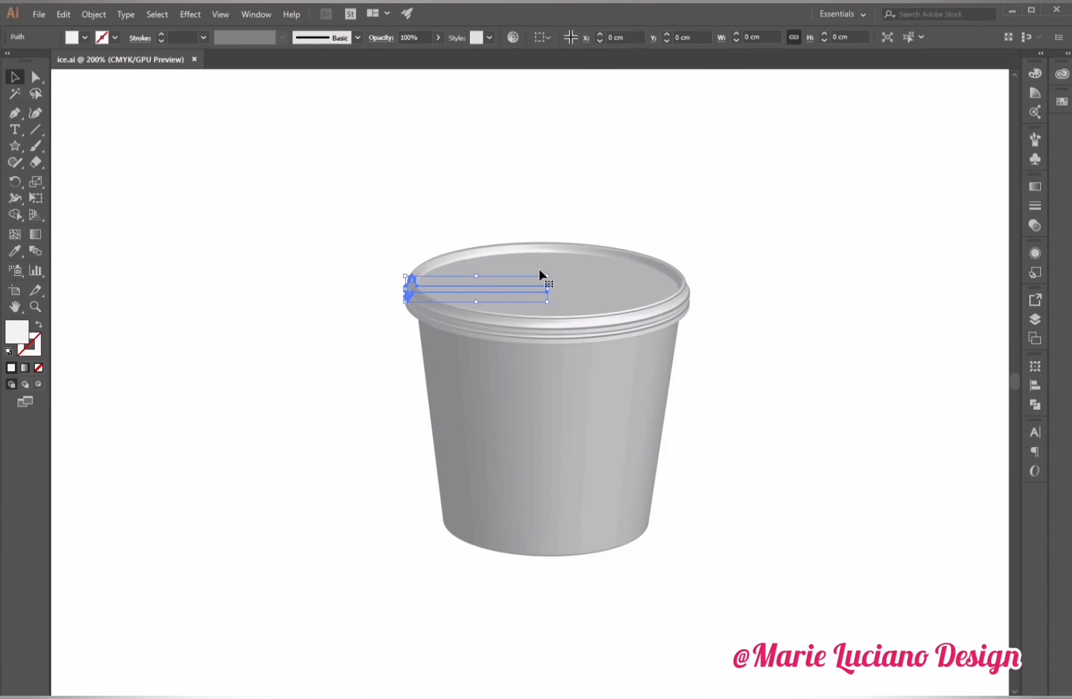
{"action": "left_click", "coordinate": [1033, 320]}
{"action": "left_click", "coordinate": [1033, 320]}
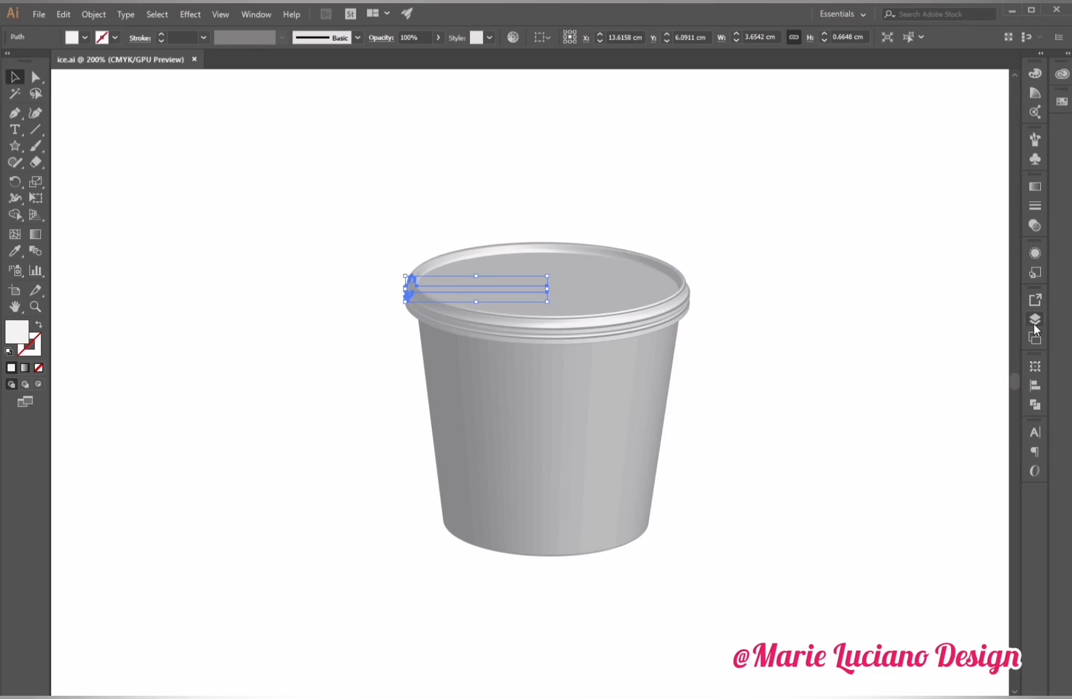
{"action": "left_click", "coordinate": [1036, 252]}
{"action": "left_click", "coordinate": [928, 326]}
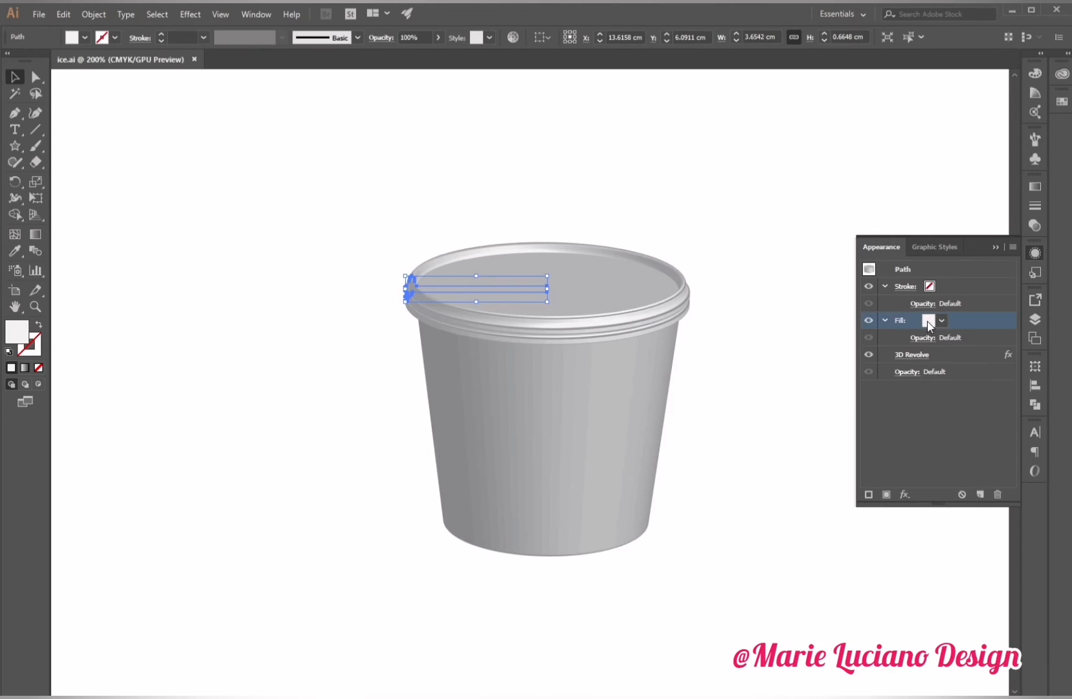
{"action": "left_click", "coordinate": [941, 321]}
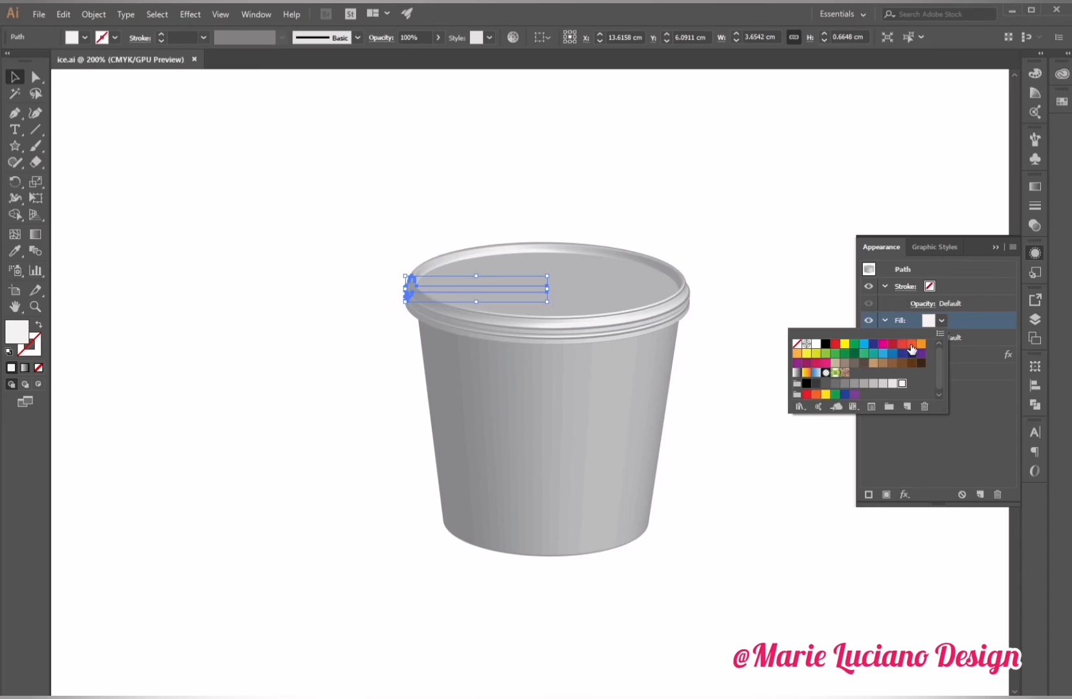
{"action": "left_click", "coordinate": [921, 344]}
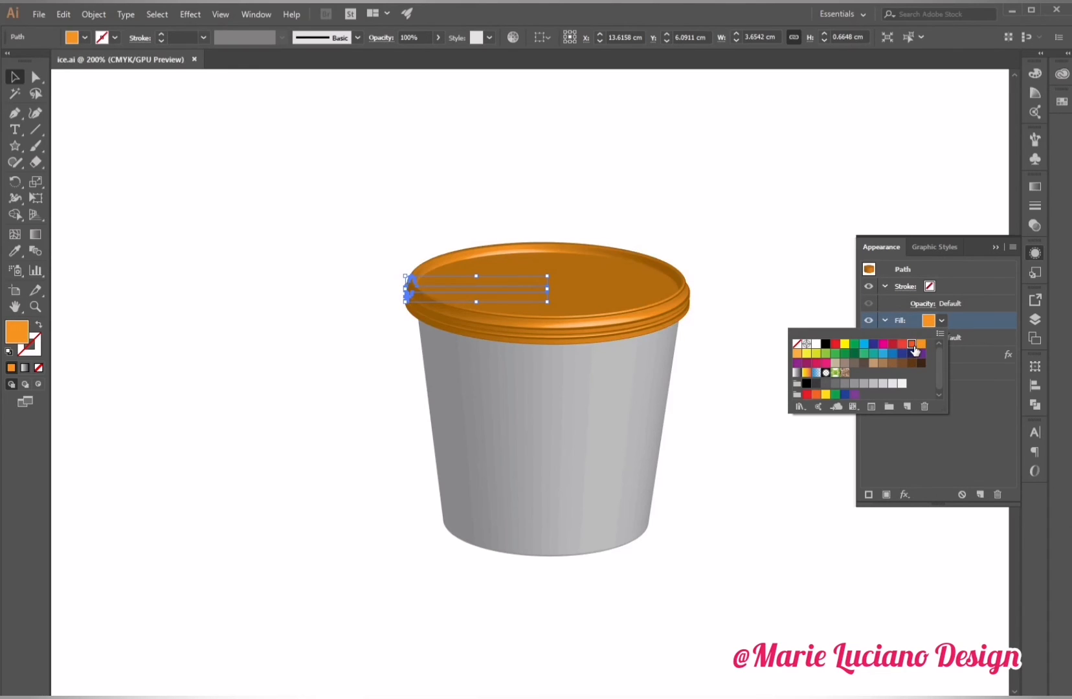
{"action": "left_click", "coordinate": [913, 345]}
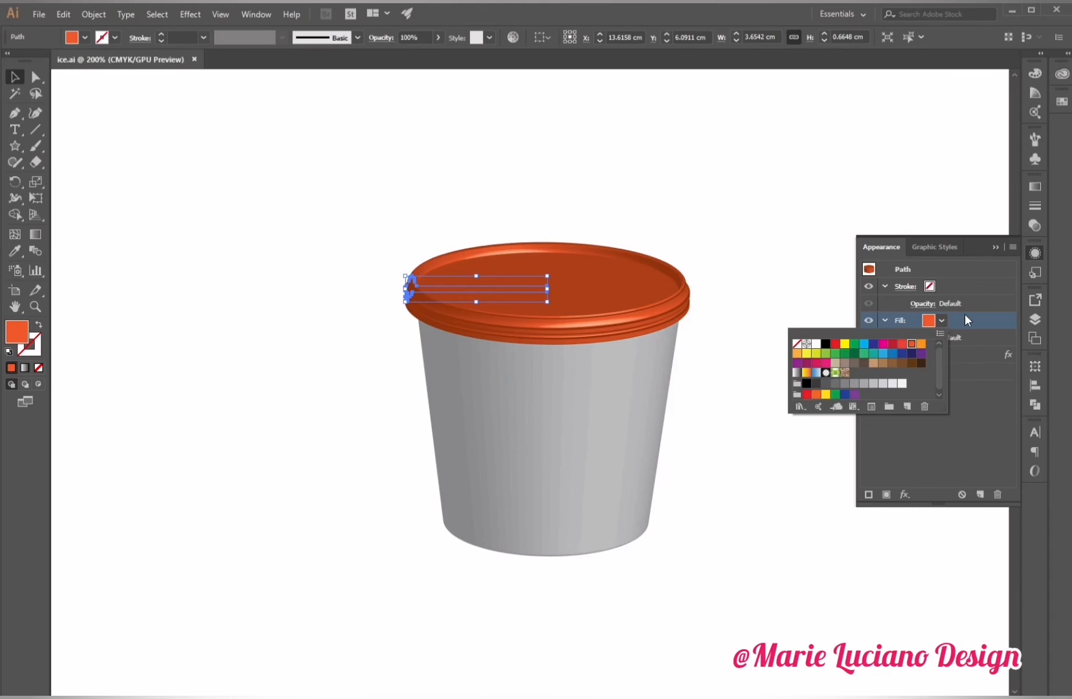
{"action": "left_click", "coordinate": [975, 434]}
Open the lid's 3D Revolve options with preview, open Map Art, and map the top symbol onto surface 5.
{"action": "left_click", "coordinate": [913, 355]}
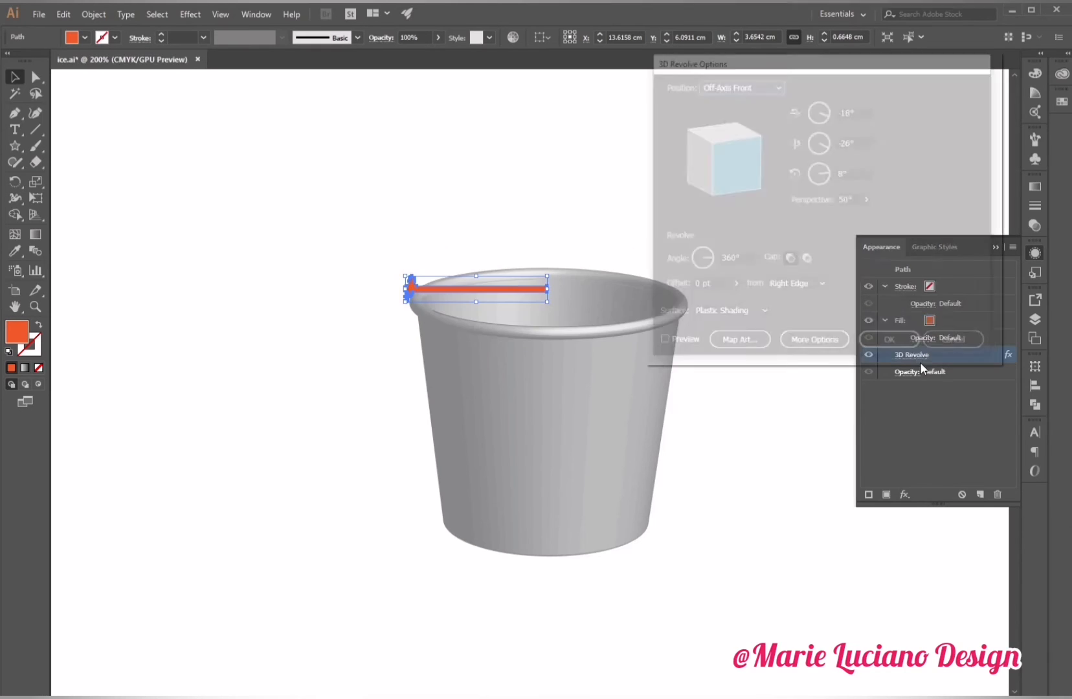
{"action": "left_click", "coordinate": [660, 343]}
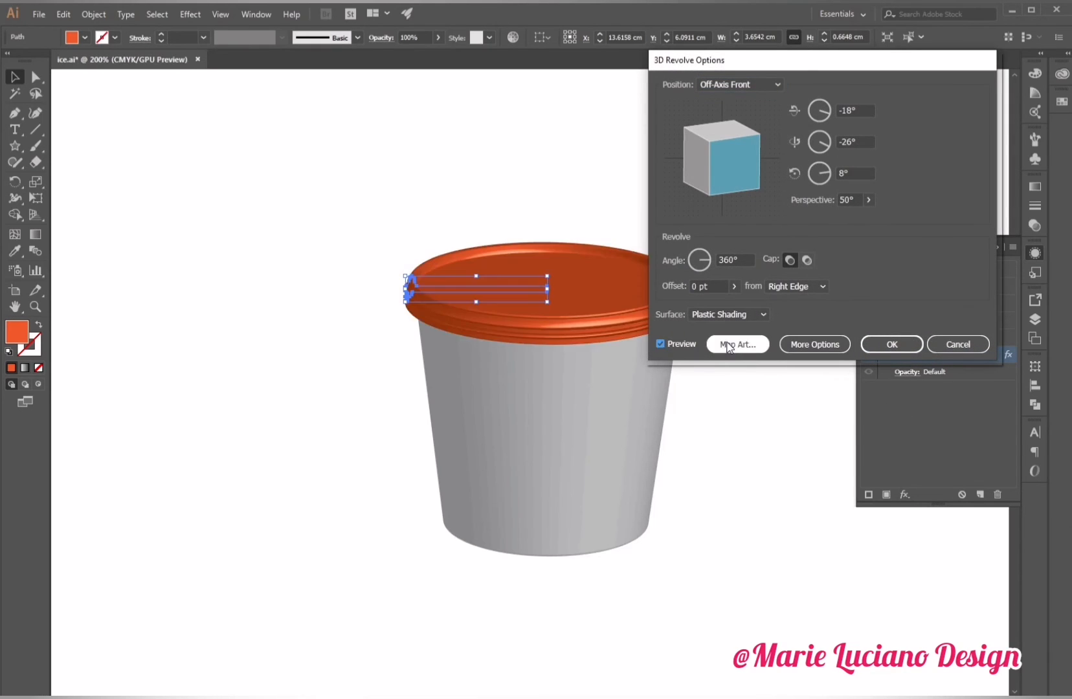
{"action": "left_click", "coordinate": [730, 344]}
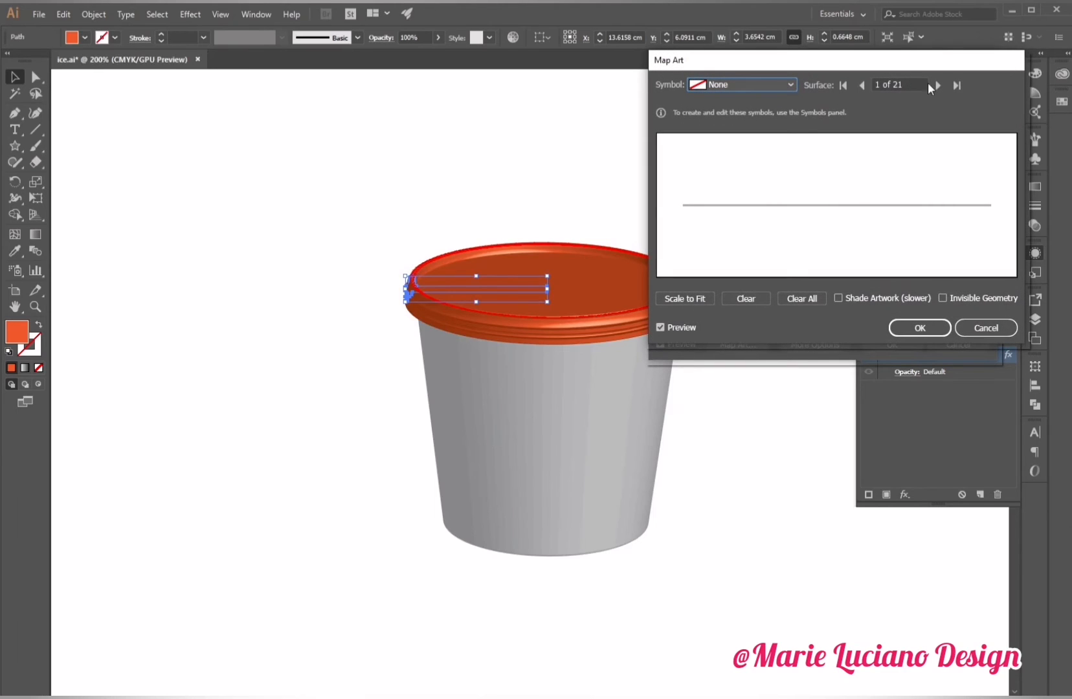
{"action": "left_click", "coordinate": [937, 84]}
{"action": "left_click", "coordinate": [937, 85]}
{"action": "left_click", "coordinate": [937, 85]}
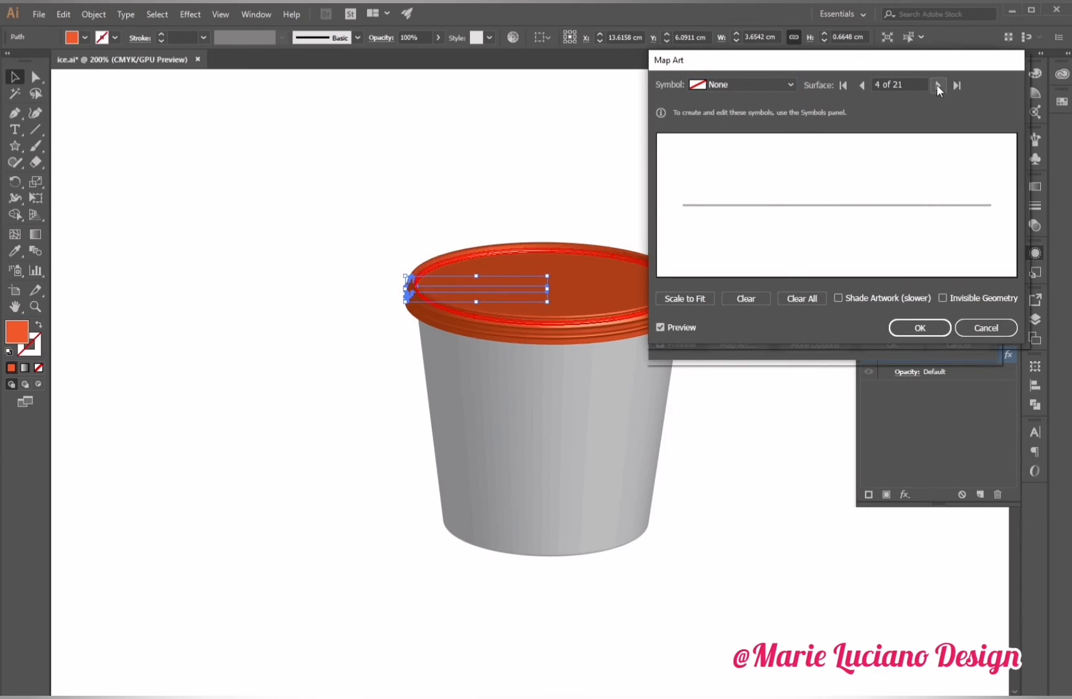
{"action": "left_click", "coordinate": [937, 85]}
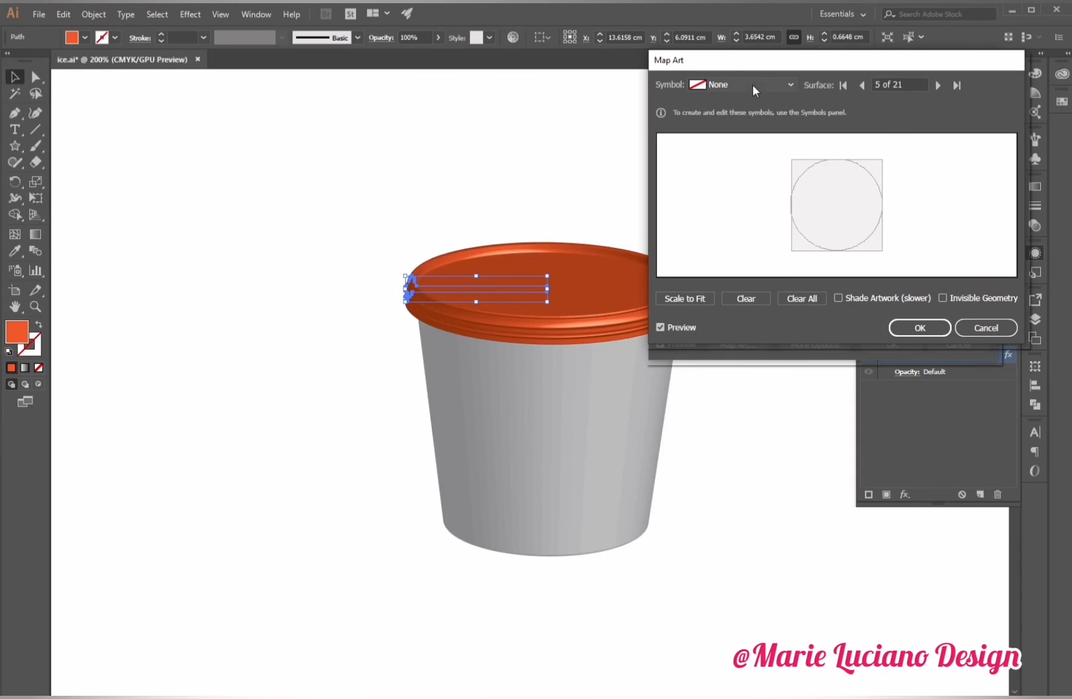
{"action": "left_click", "coordinate": [939, 84]}
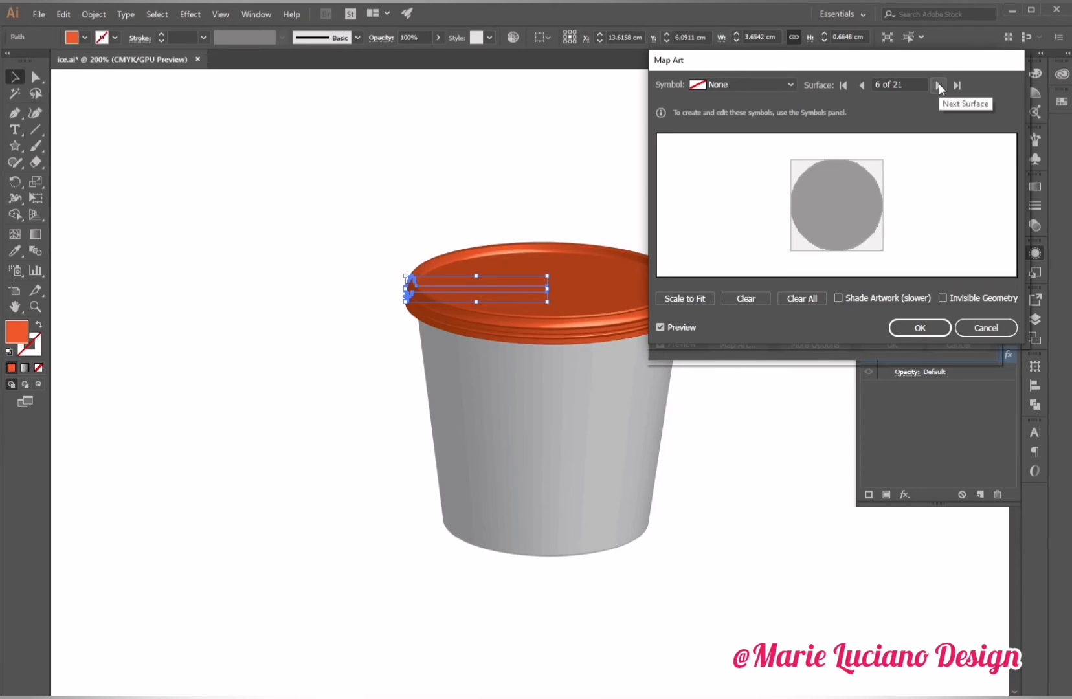
{"action": "left_click", "coordinate": [939, 84]}
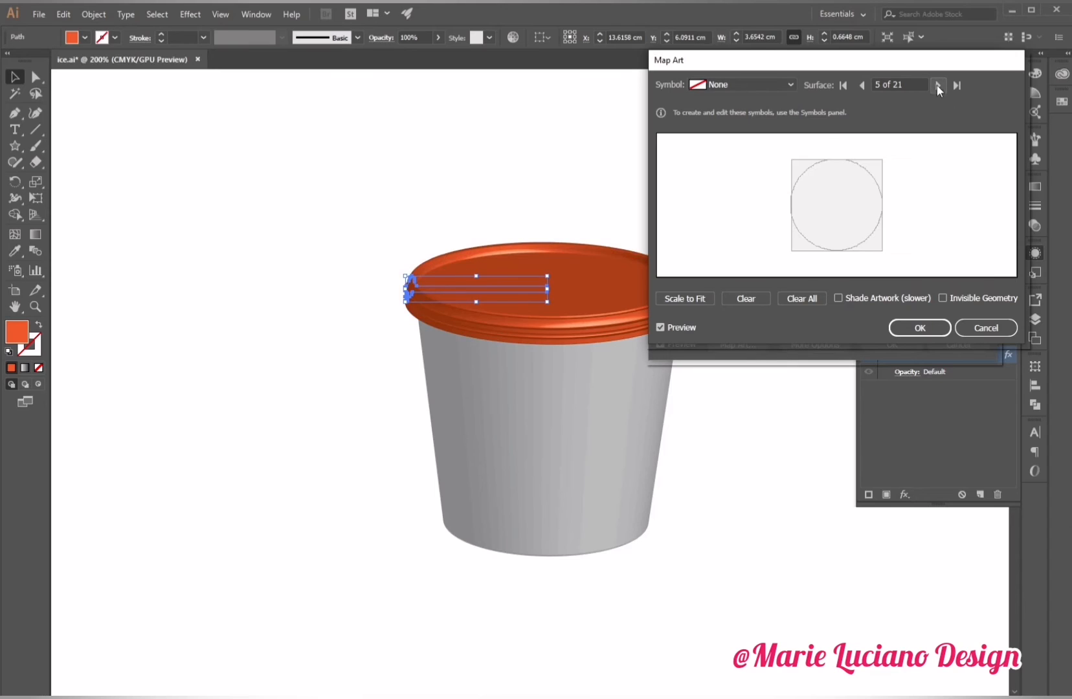
{"action": "left_click", "coordinate": [788, 82]}
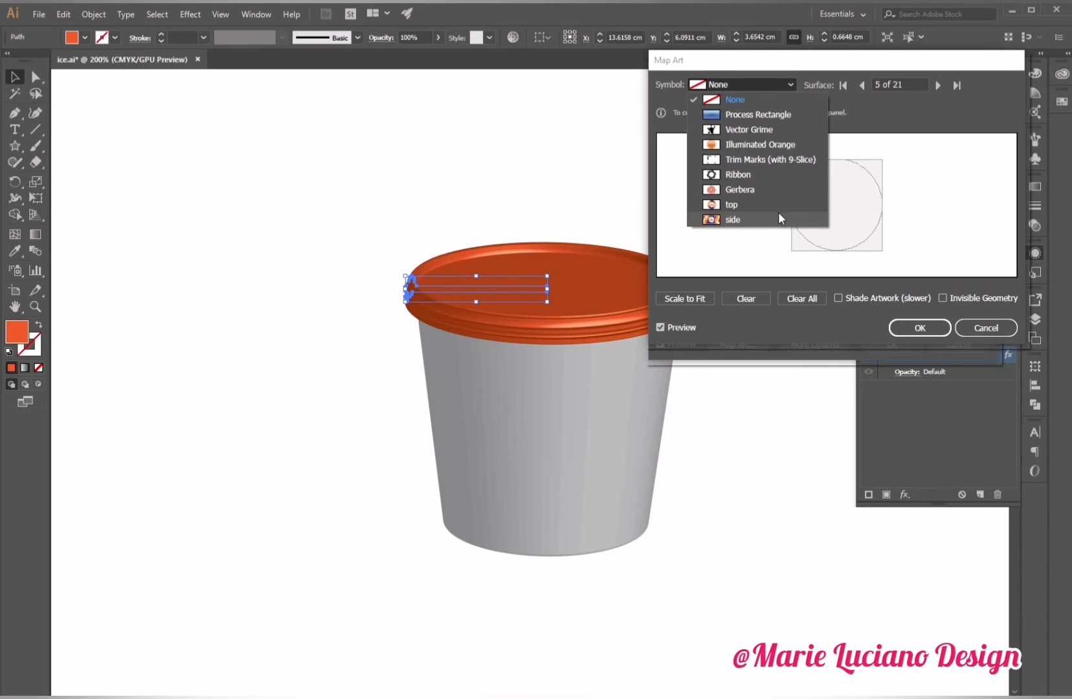
{"action": "left_click", "coordinate": [744, 206]}
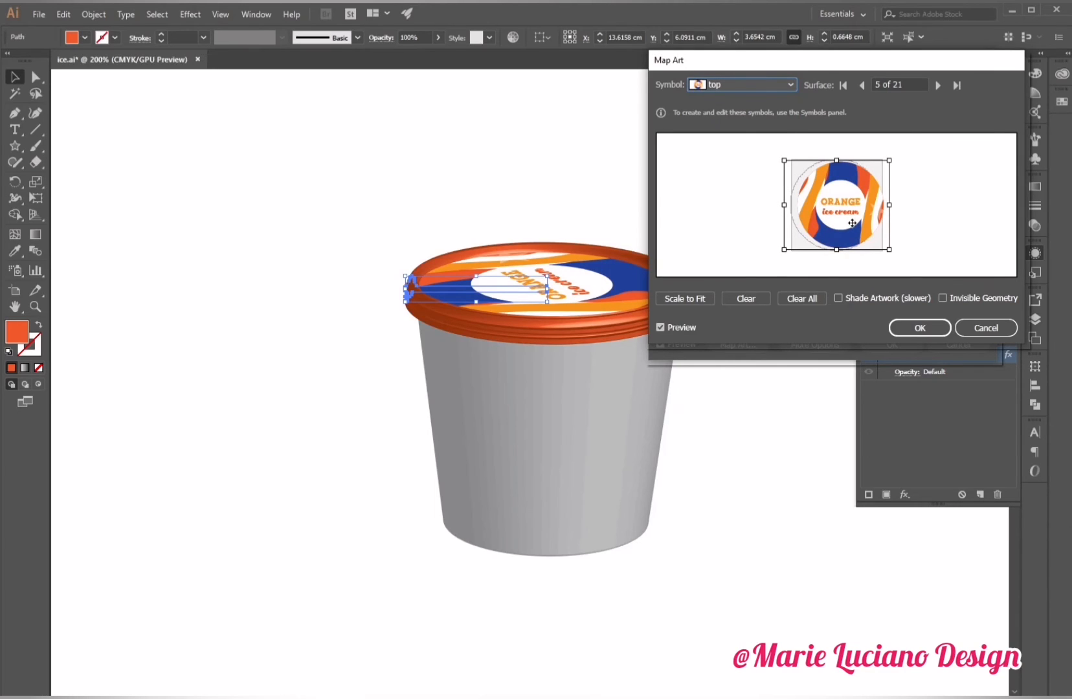
Enlarge the mapped top symbol to cover the surface, enable Shade Artwork, and apply the 3D Revolve.
{"action": "left_click_drag", "start_coordinate": [852, 222], "coordinate": [887, 251]}
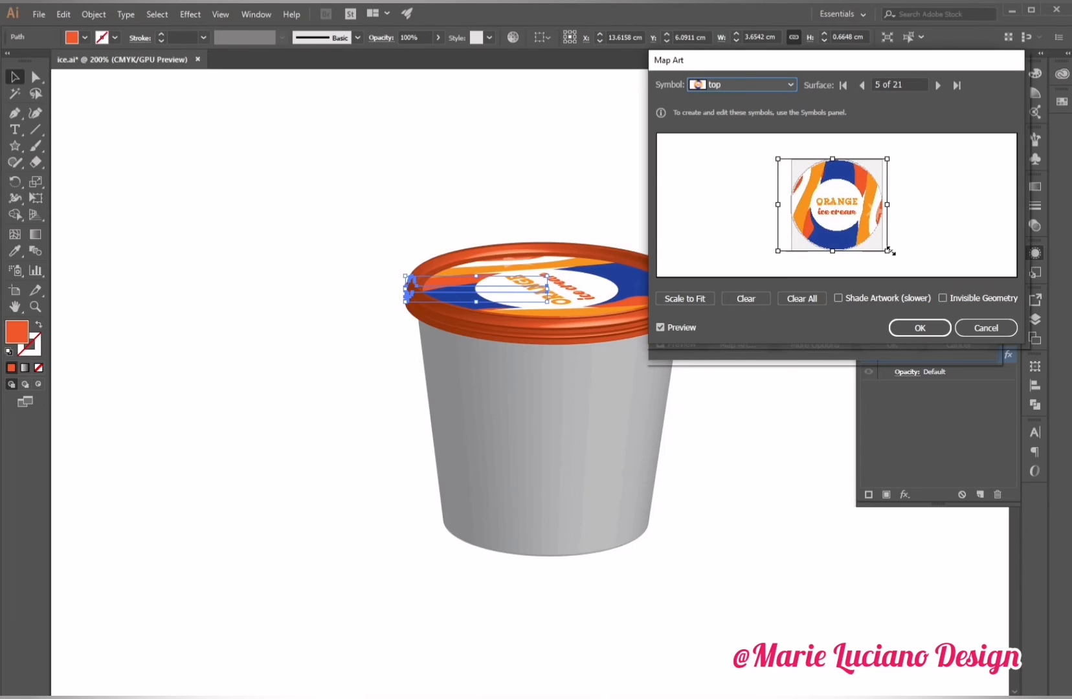
{"action": "left_click_drag", "start_coordinate": [778, 158], "coordinate": [775, 155]}
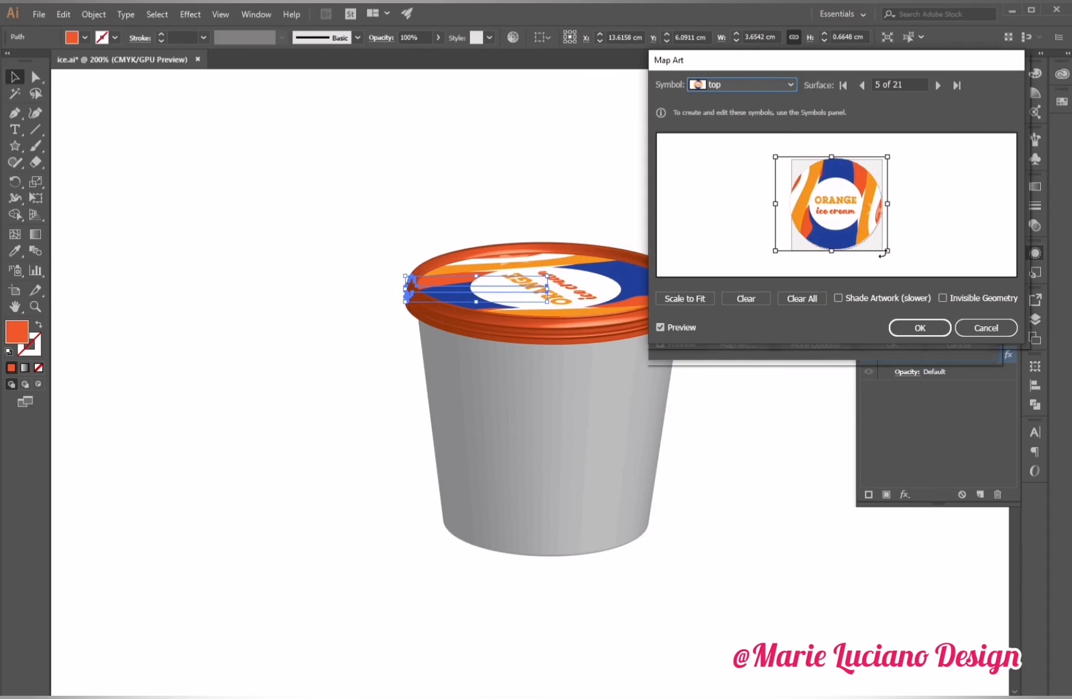
{"action": "left_click_drag", "start_coordinate": [888, 252], "coordinate": [895, 255]}
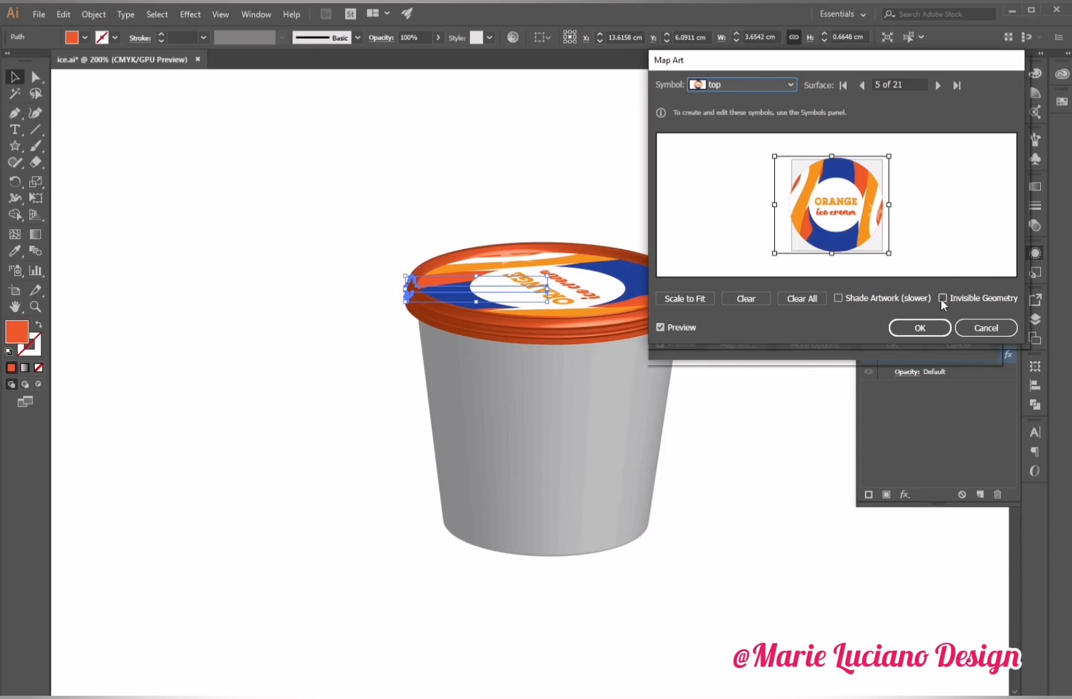
{"action": "left_click", "coordinate": [838, 298]}
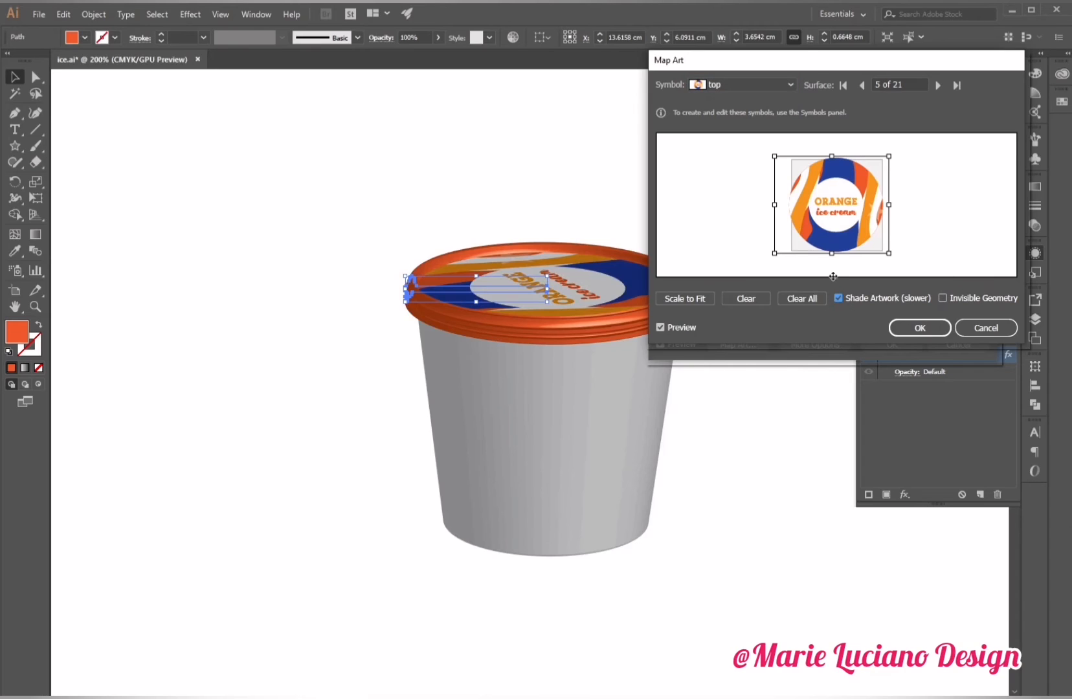
{"action": "left_click", "coordinate": [909, 327]}
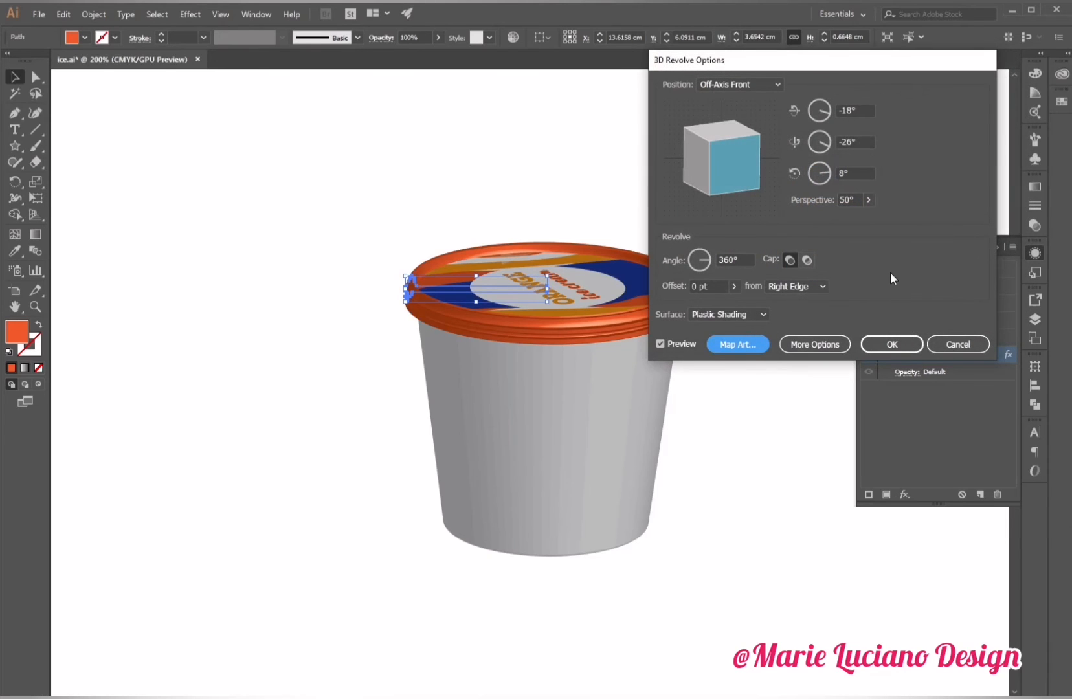
{"action": "left_click", "coordinate": [898, 339]}
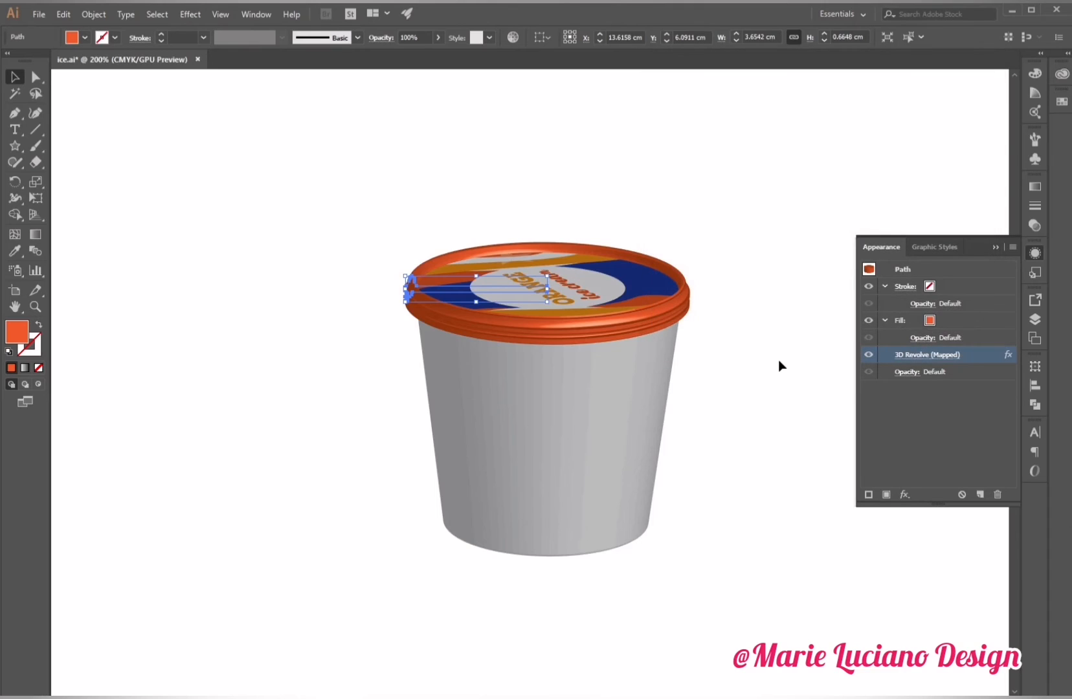
Select the cup body and open its 3D Revolve options with preview, then open Map Art.
{"action": "left_click", "coordinate": [779, 366]}
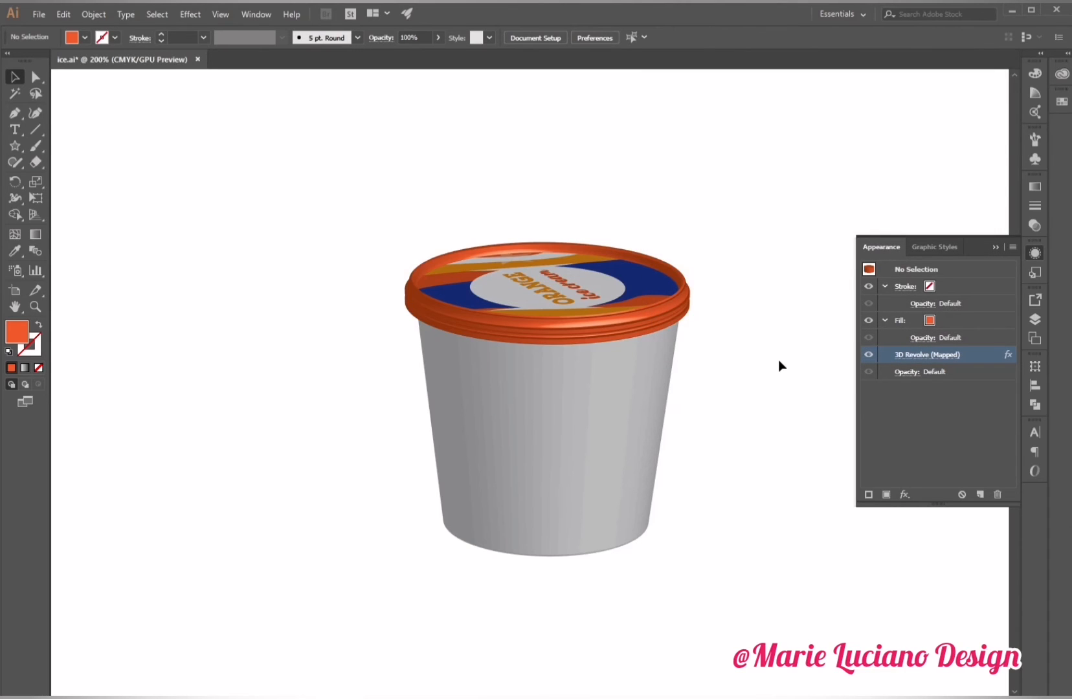
{"action": "left_click", "coordinate": [592, 413]}
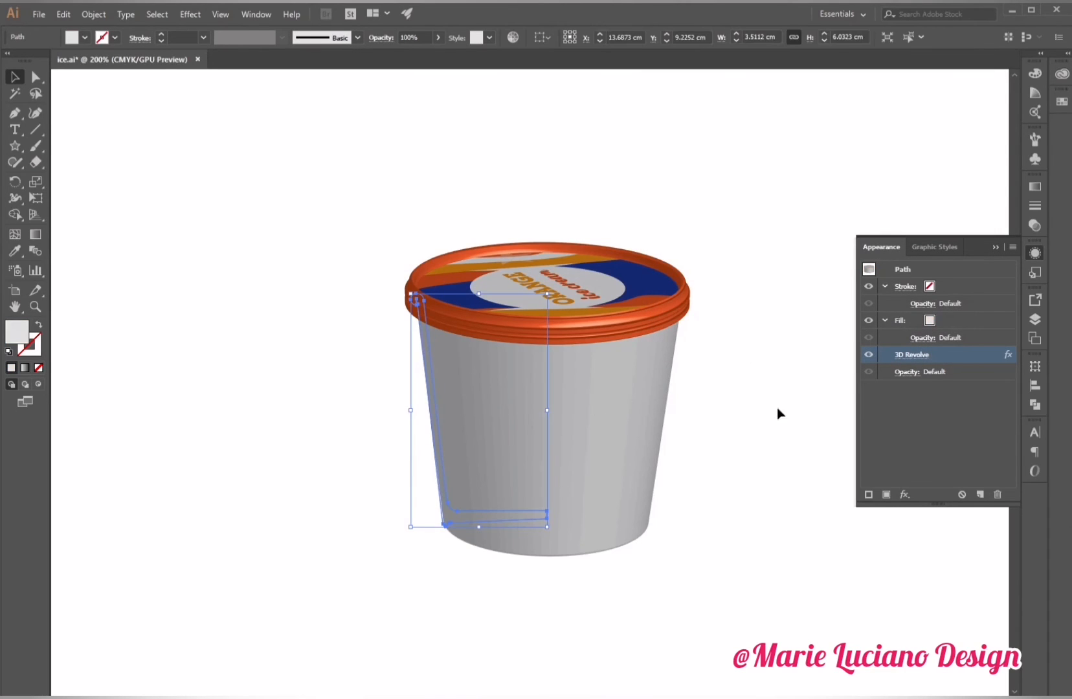
{"action": "left_click", "coordinate": [913, 355]}
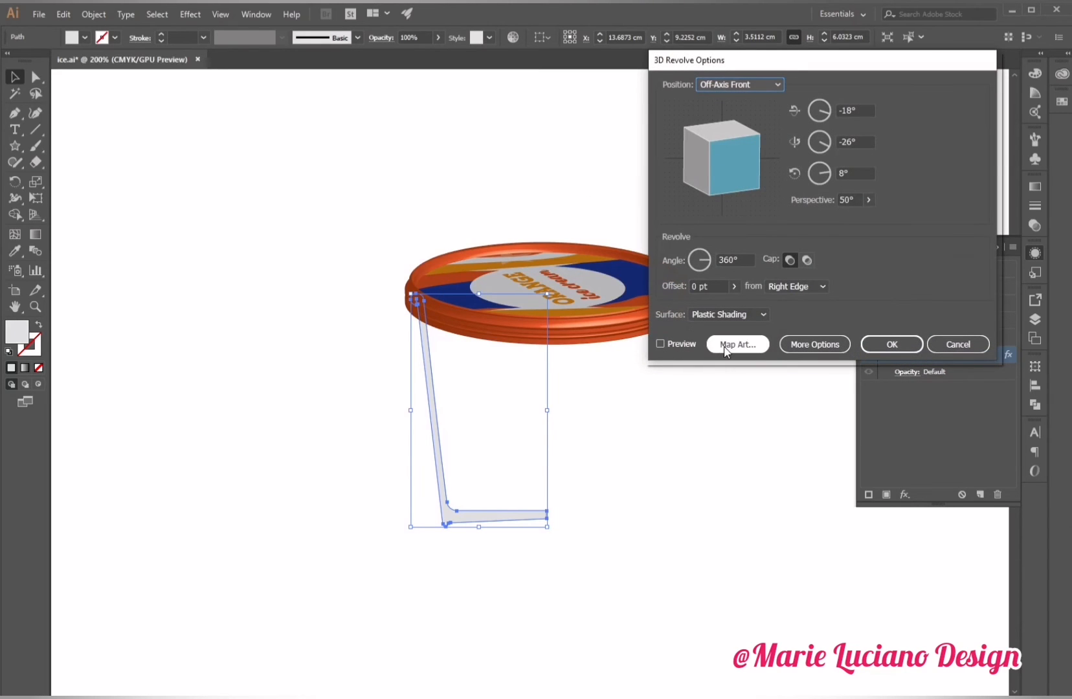
{"action": "left_click", "coordinate": [673, 345]}
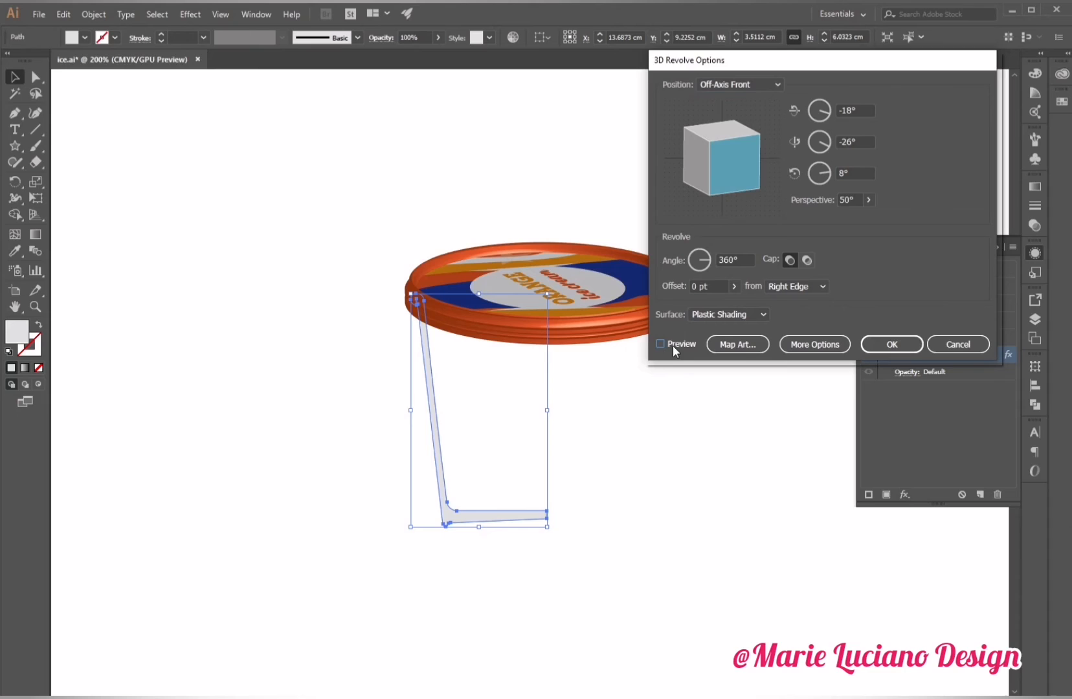
{"action": "left_click", "coordinate": [740, 345]}
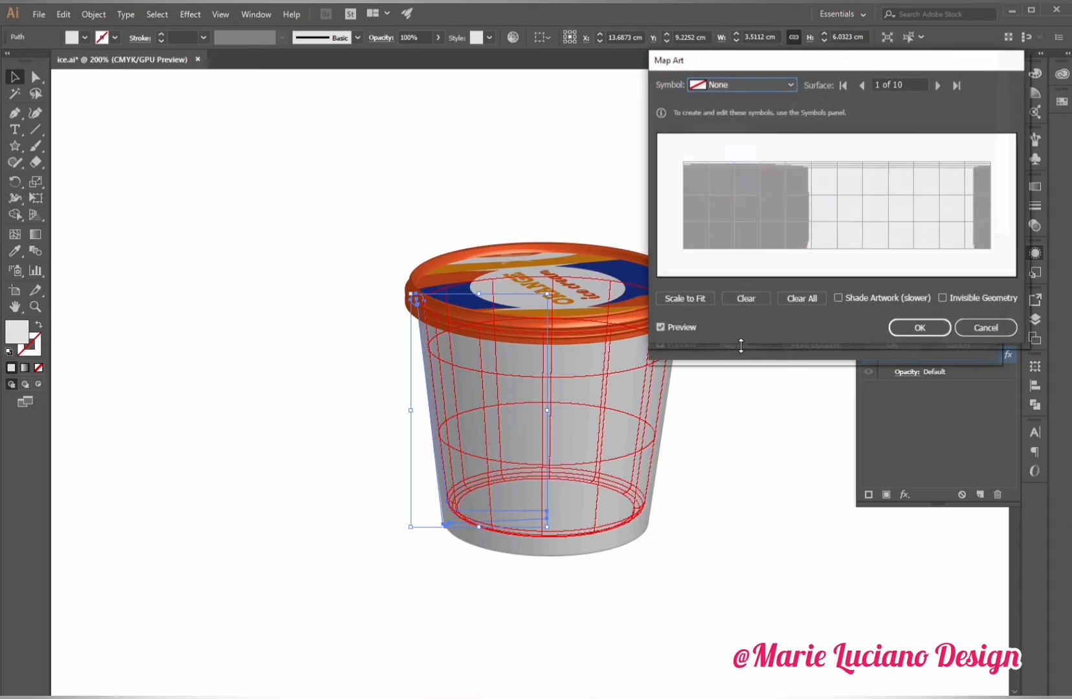
Try mapping the side symbol onto surface 7, stretching it across the surface with Shade Artwork enabled, then cancel the 3D Revolve changes.
{"action": "left_click", "coordinate": [936, 89]}
{"action": "left_click", "coordinate": [936, 89]}
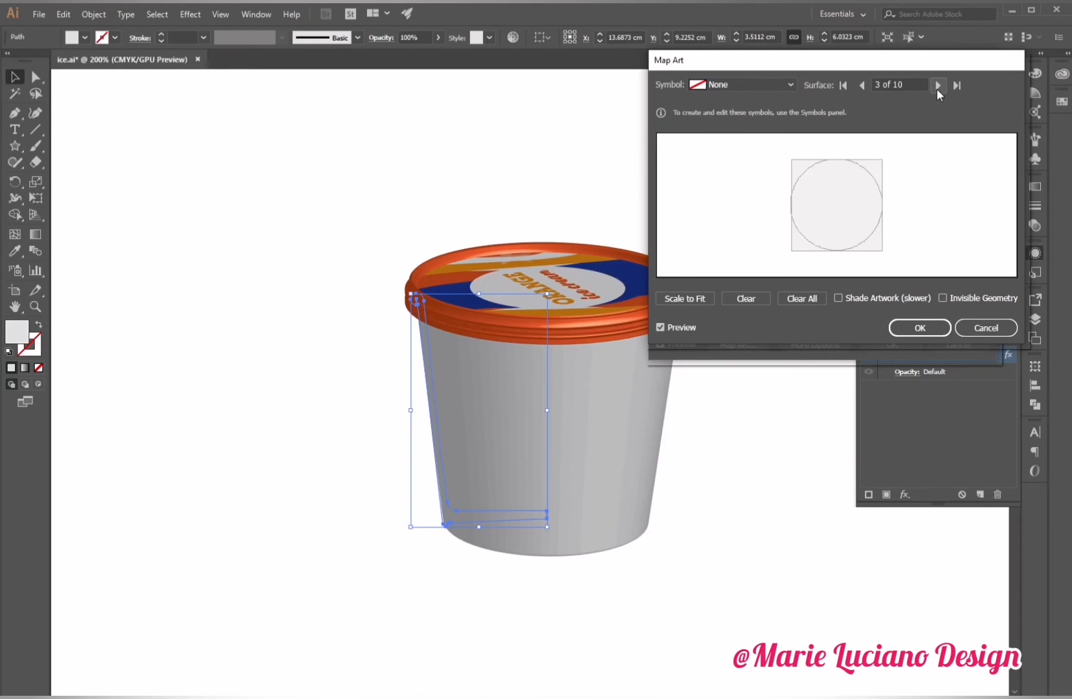
{"action": "left_click", "coordinate": [936, 85]}
{"action": "left_click", "coordinate": [936, 85]}
{"action": "left_click", "coordinate": [936, 84]}
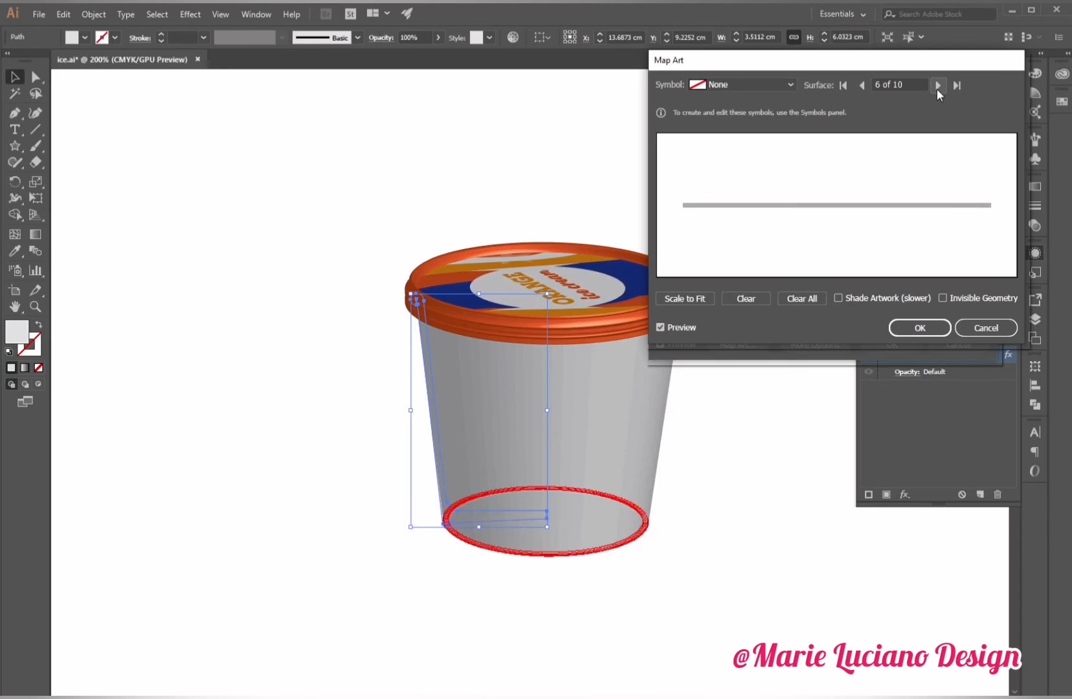
{"action": "left_click", "coordinate": [936, 85]}
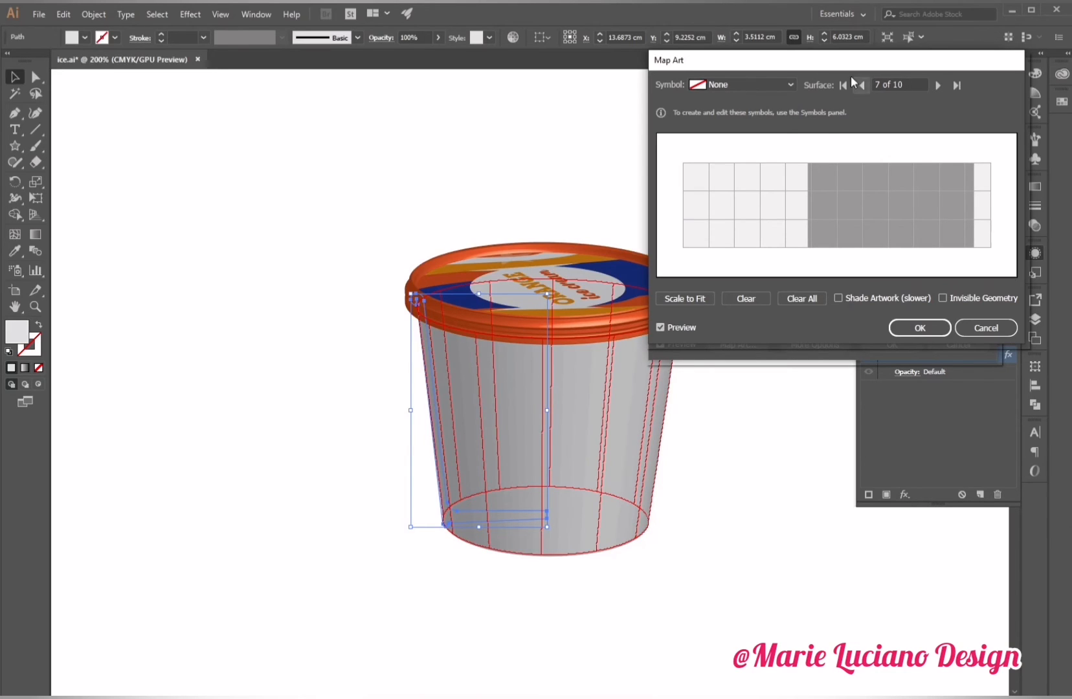
{"action": "left_click", "coordinate": [774, 83]}
{"action": "left_click", "coordinate": [789, 219]}
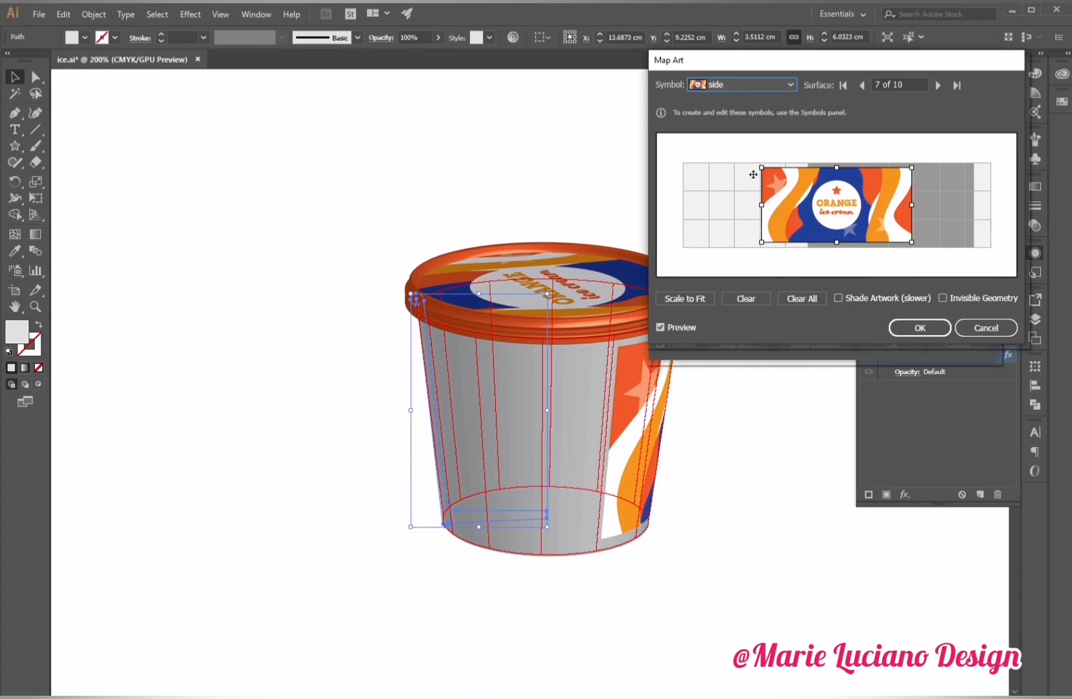
{"action": "left_click_drag", "start_coordinate": [764, 206], "coordinate": [745, 206]}
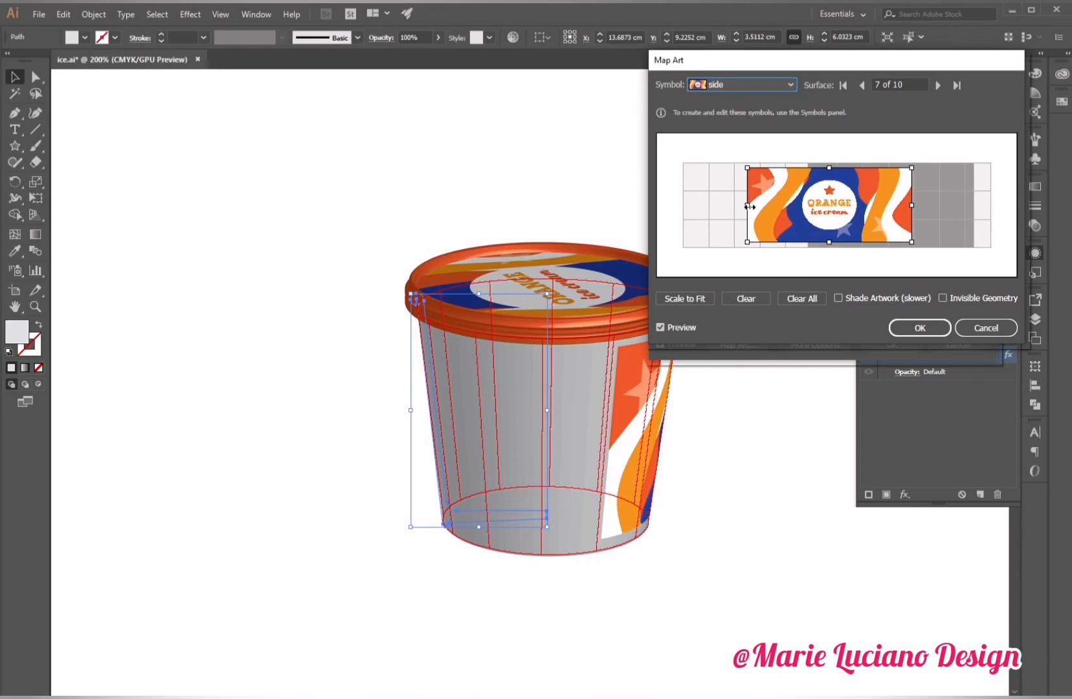
{"action": "left_click_drag", "start_coordinate": [881, 213], "coordinate": [899, 208]}
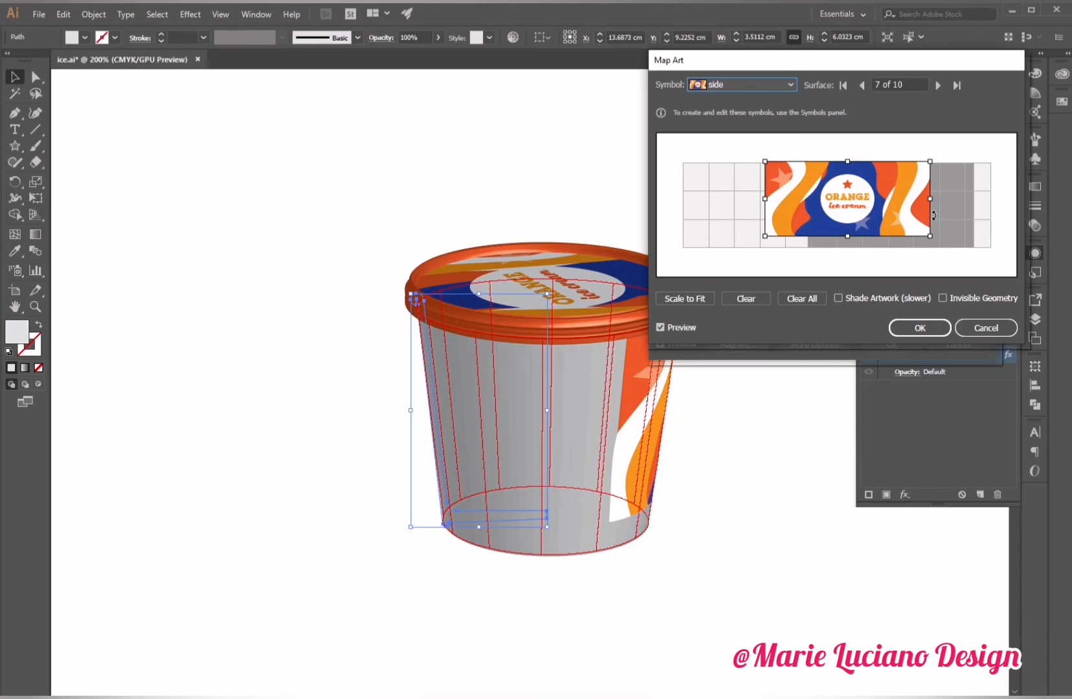
{"action": "left_click_drag", "start_coordinate": [905, 211], "coordinate": [811, 212]}
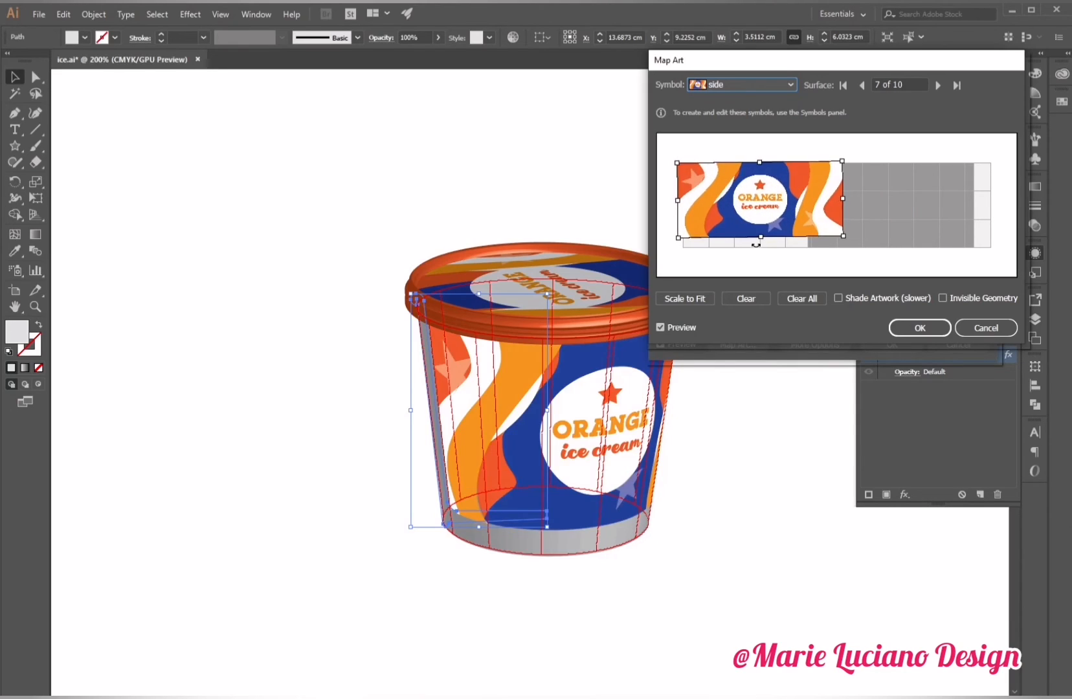
{"action": "left_click_drag", "start_coordinate": [761, 239], "coordinate": [760, 250]}
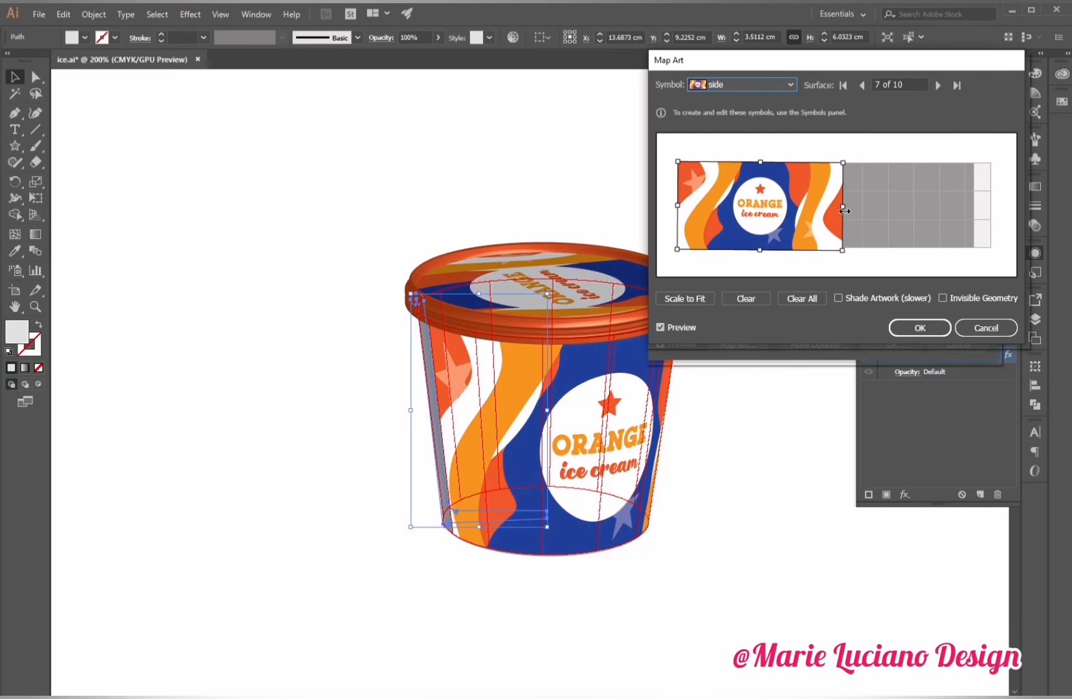
{"action": "left_click", "coordinate": [840, 297]}
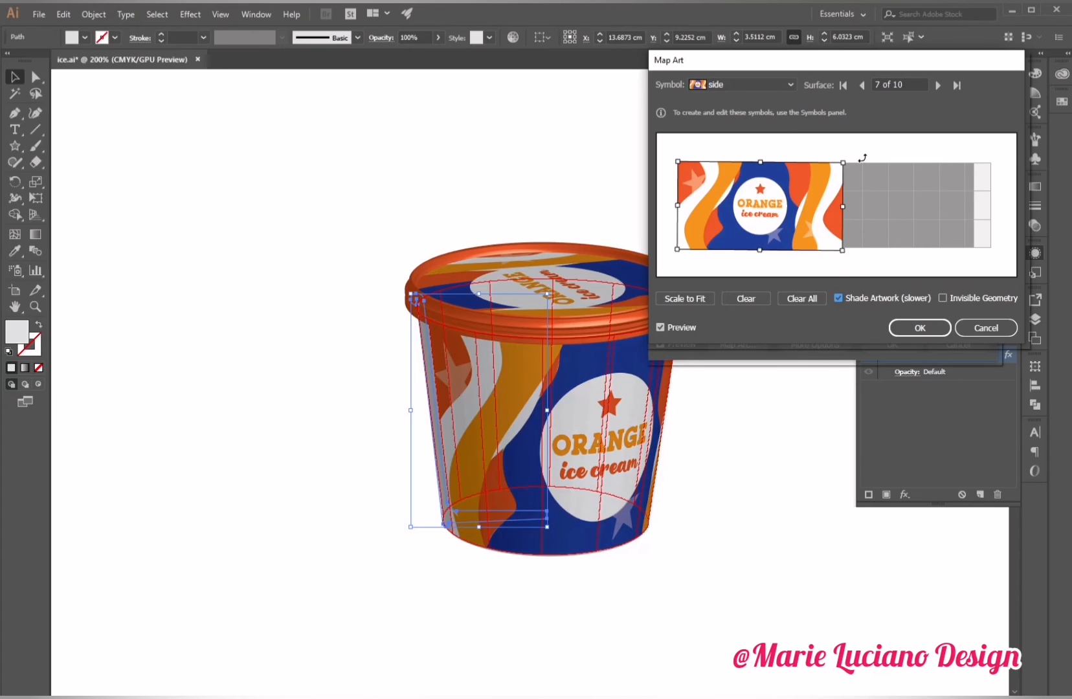
{"action": "left_click", "coordinate": [1004, 328]}
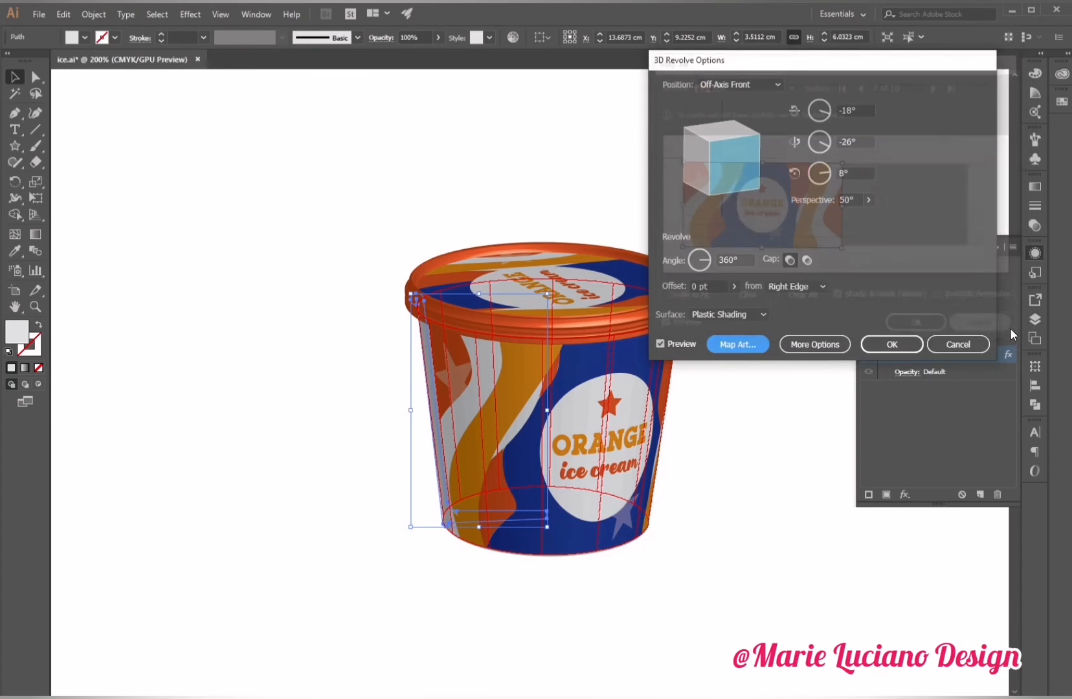
{"action": "left_click", "coordinate": [949, 343]}
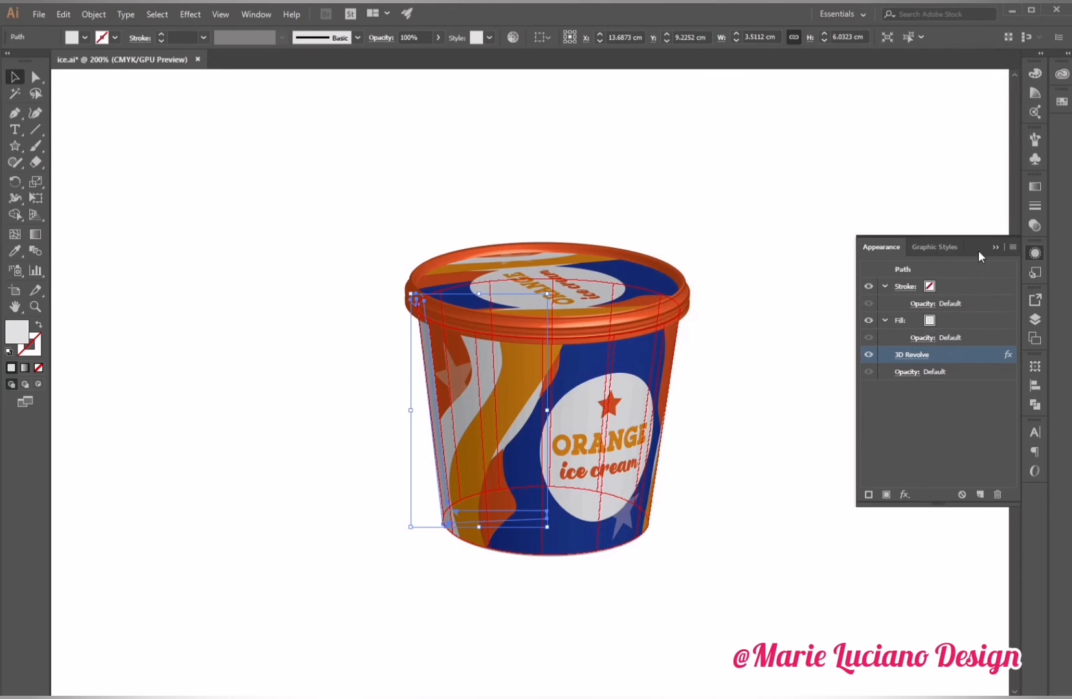
{"action": "left_click", "coordinate": [1003, 243]}
{"action": "left_click", "coordinate": [945, 344]}
Duplicate the side wrap artwork twice, placing two copies side by side below the original.
{"action": "scroll", "coordinate": [685, 304], "scroll_direction": "right", "scroll_amount": 10}
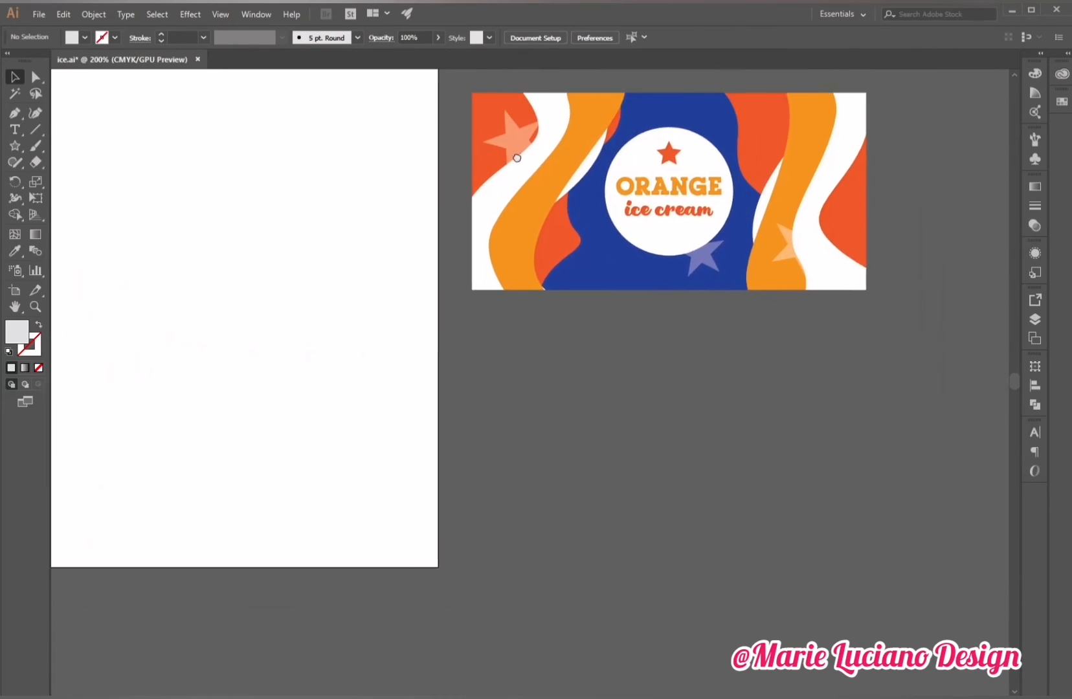
{"action": "scroll", "coordinate": [517, 157], "scroll_direction": "right", "scroll_amount": 1}
{"action": "left_click", "coordinate": [584, 228]}
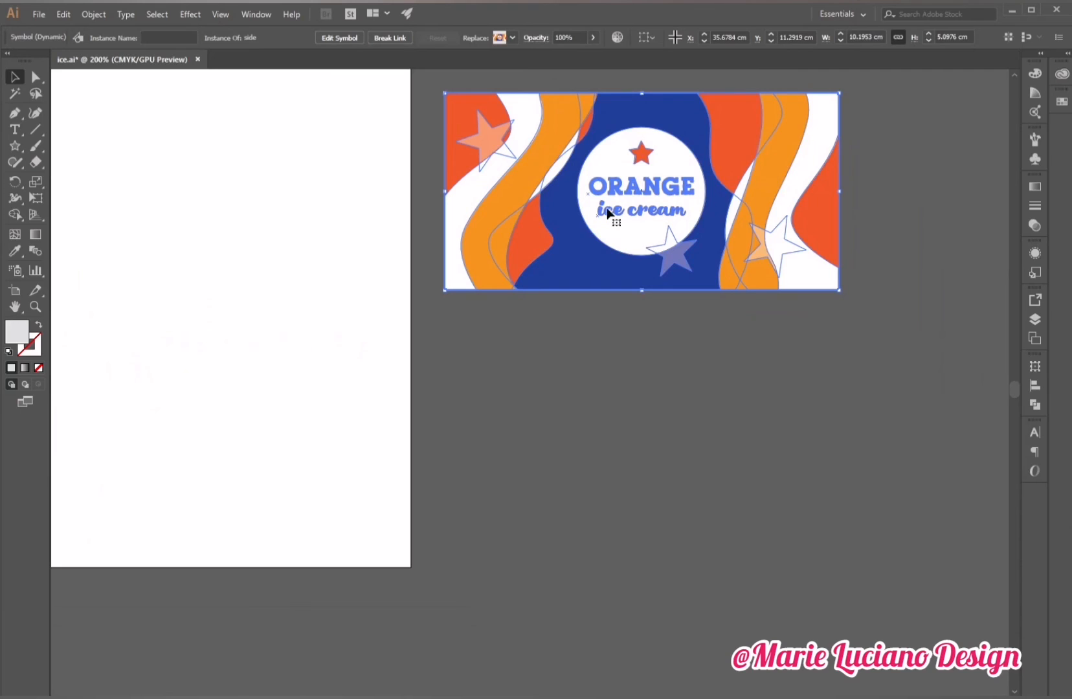
{"action": "left_click_drag", "start_coordinate": [607, 212], "coordinate": [606, 447]}
{"action": "scroll", "coordinate": [617, 472], "scroll_direction": "right", "scroll_amount": 6}
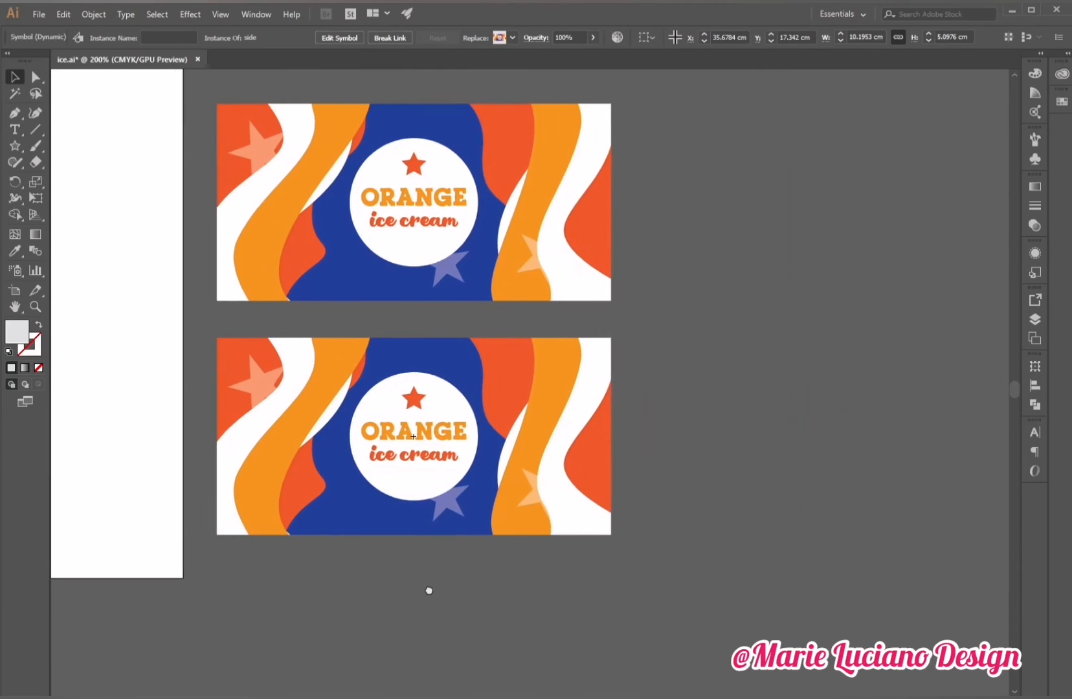
{"action": "left_click_drag", "start_coordinate": [235, 446], "coordinate": [549, 583]}
{"action": "left_click", "coordinate": [615, 596]}
{"action": "left_click", "coordinate": [719, 492]}
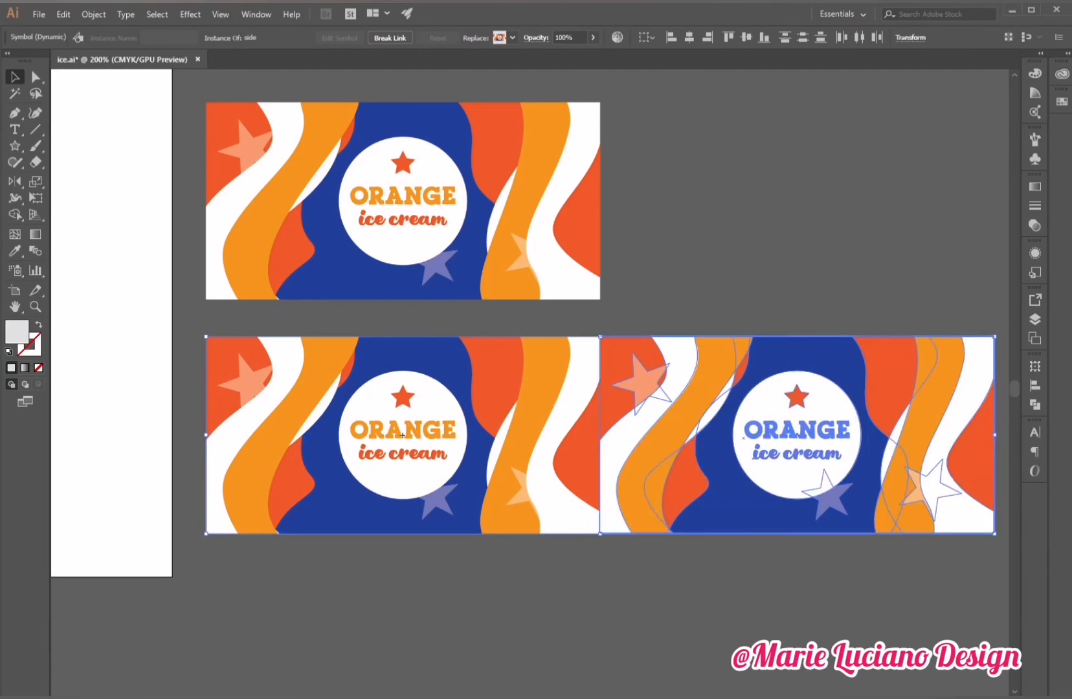
Save the two side-by-side wrap copies as a new Graphic symbol named 2.
{"action": "left_click", "coordinate": [1035, 158]}
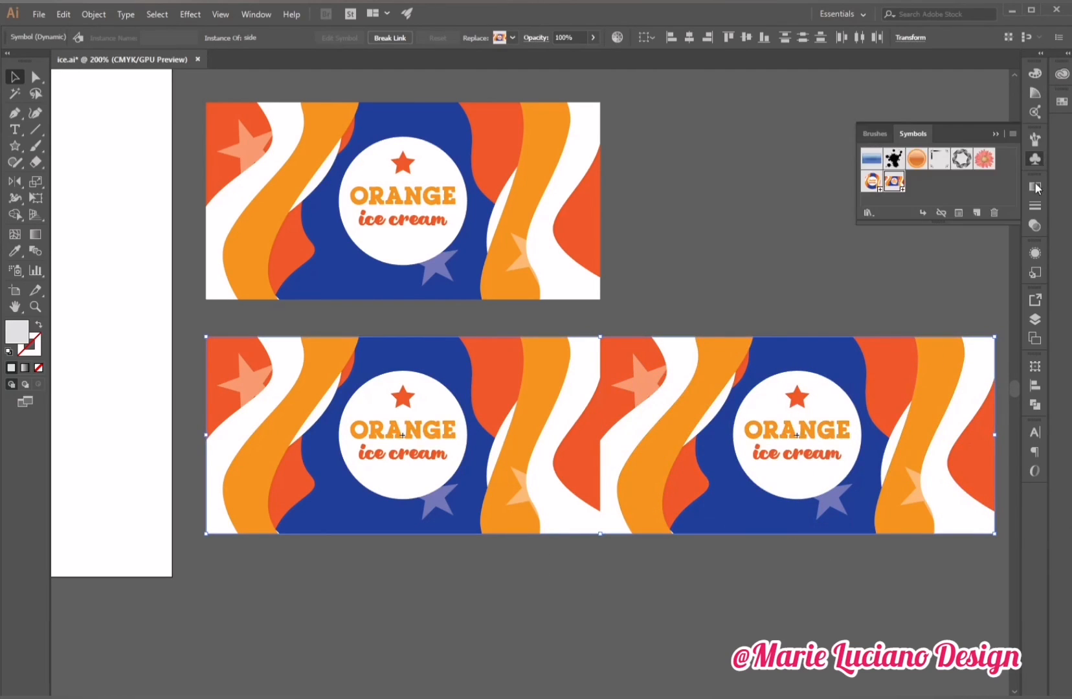
{"action": "left_click", "coordinate": [976, 213]}
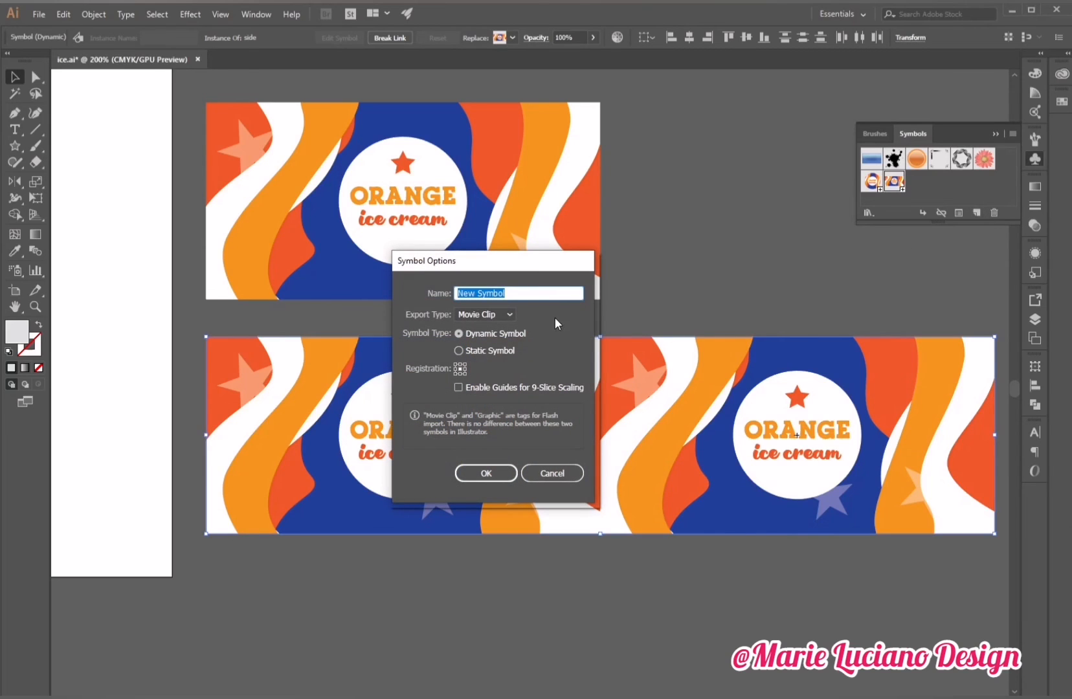
{"action": "type", "text": "2"}
{"action": "left_click", "coordinate": [485, 314]}
{"action": "left_click", "coordinate": [481, 345]}
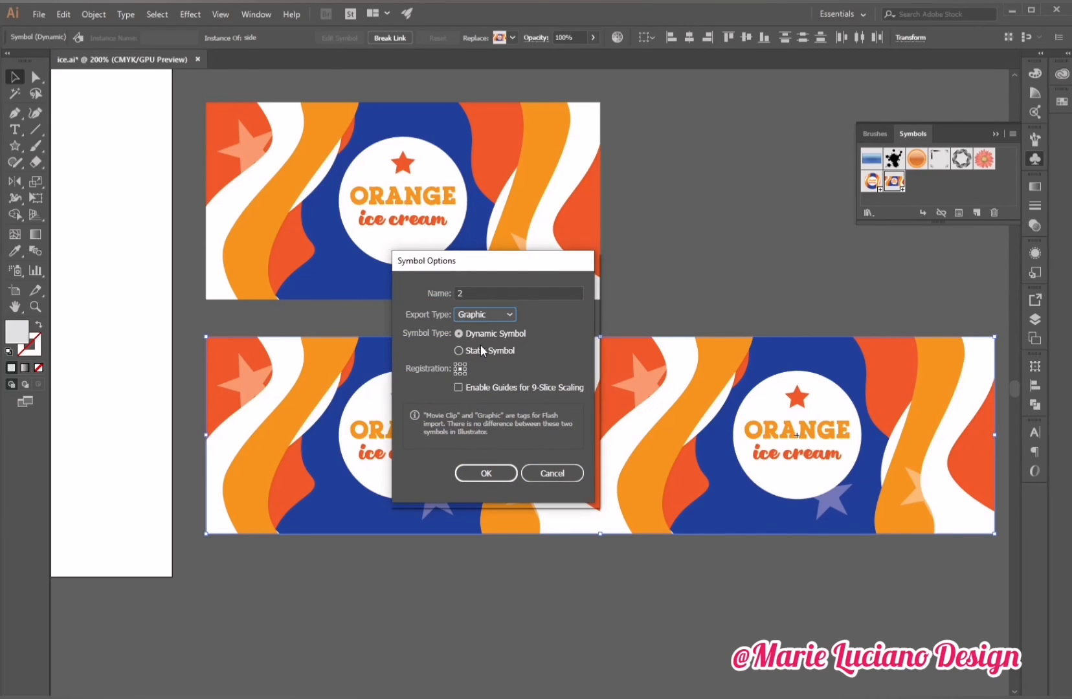
{"action": "left_click", "coordinate": [483, 471]}
Reselect the cup body and reopen its 3D Revolve options with preview, then open Map Art.
{"action": "left_click", "coordinate": [485, 645]}
{"action": "left_click_drag", "start_coordinate": [143, 399], "coordinate": [381, 369]}
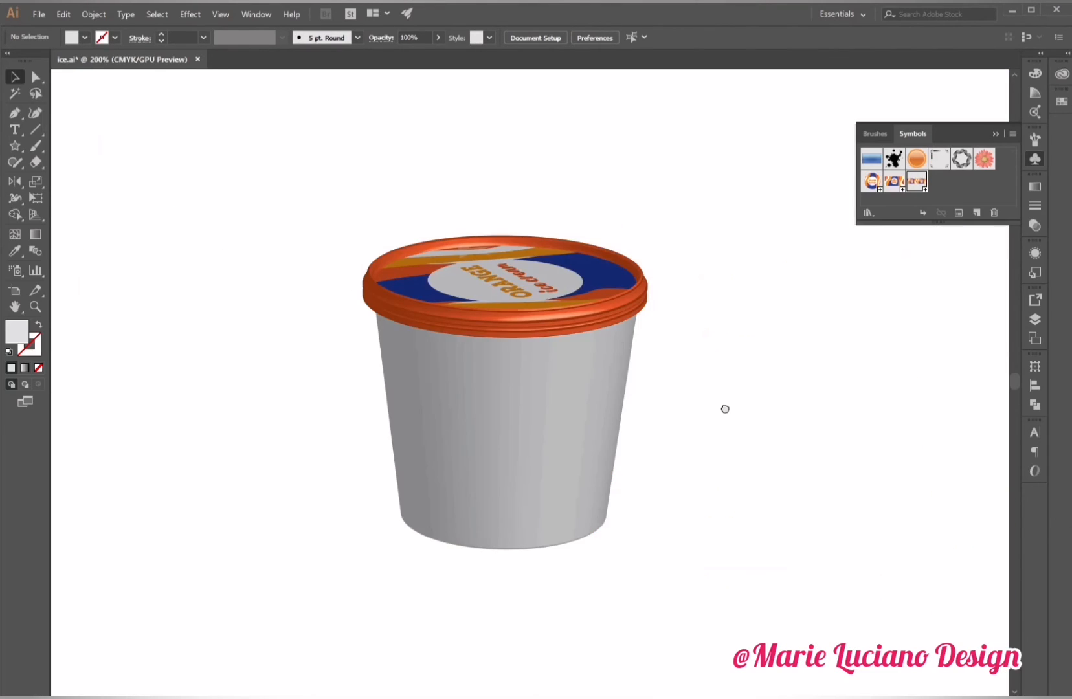
{"action": "left_click_drag", "start_coordinate": [725, 409], "coordinate": [712, 387]}
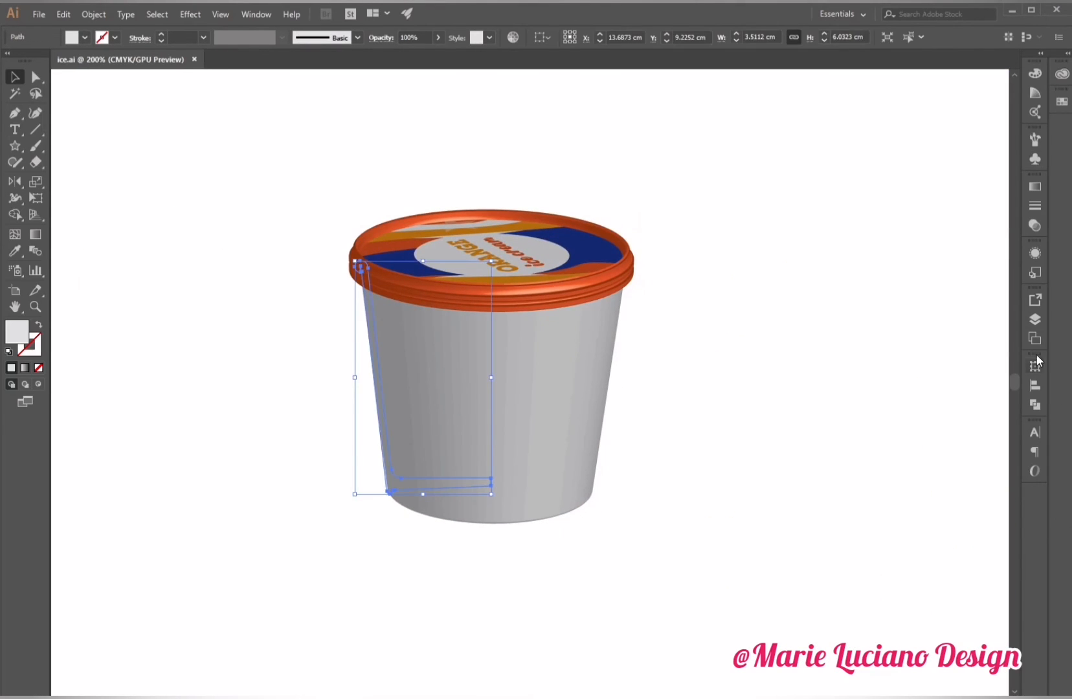
{"action": "left_click", "coordinate": [1033, 318]}
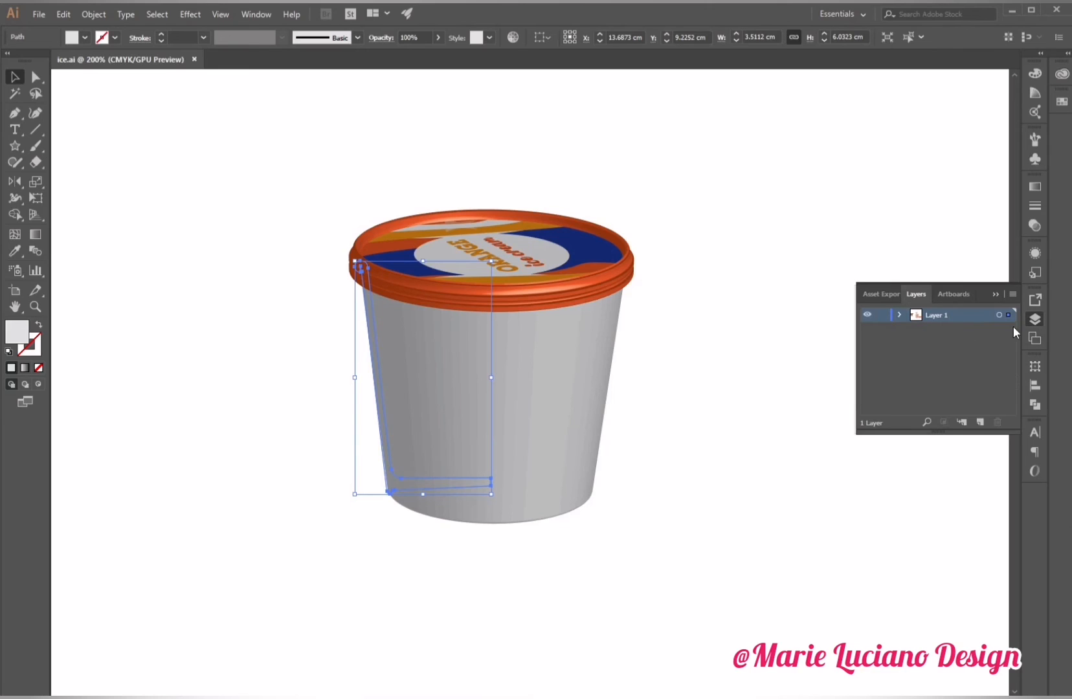
{"action": "left_click", "coordinate": [1034, 319]}
{"action": "left_click", "coordinate": [1035, 254]}
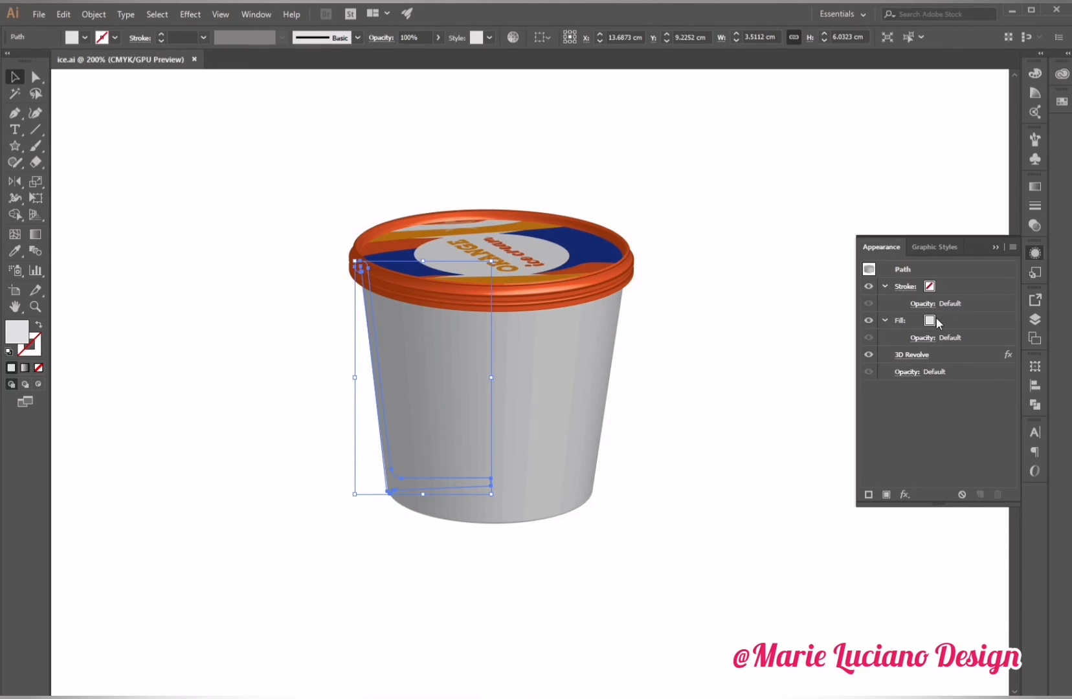
{"action": "left_click", "coordinate": [919, 354]}
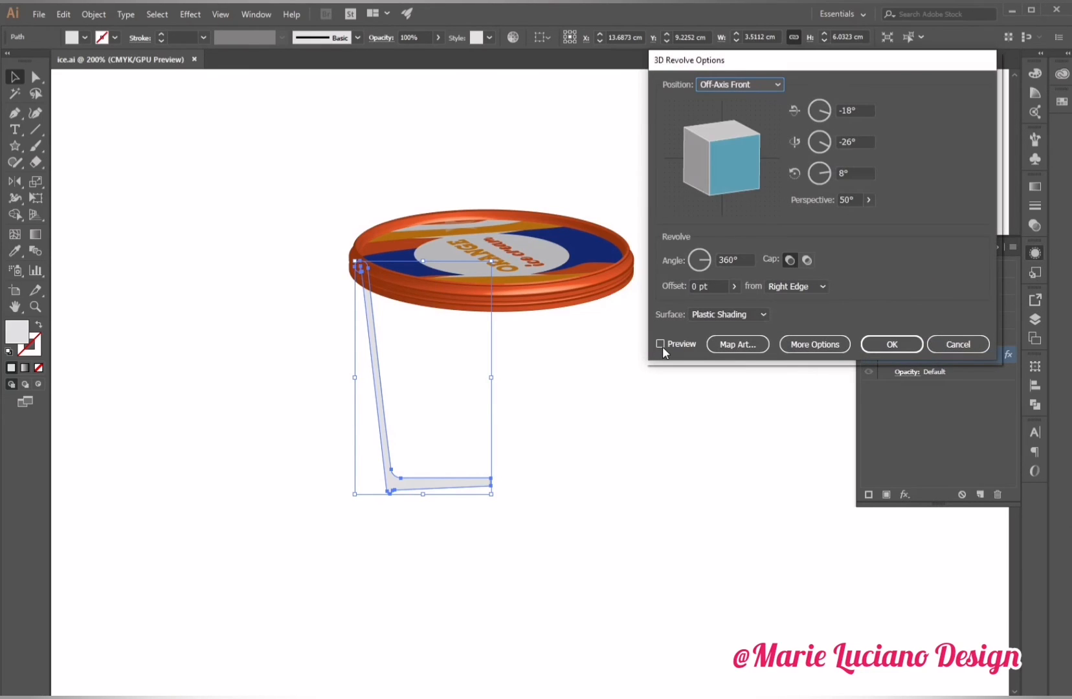
{"action": "left_click", "coordinate": [661, 344]}
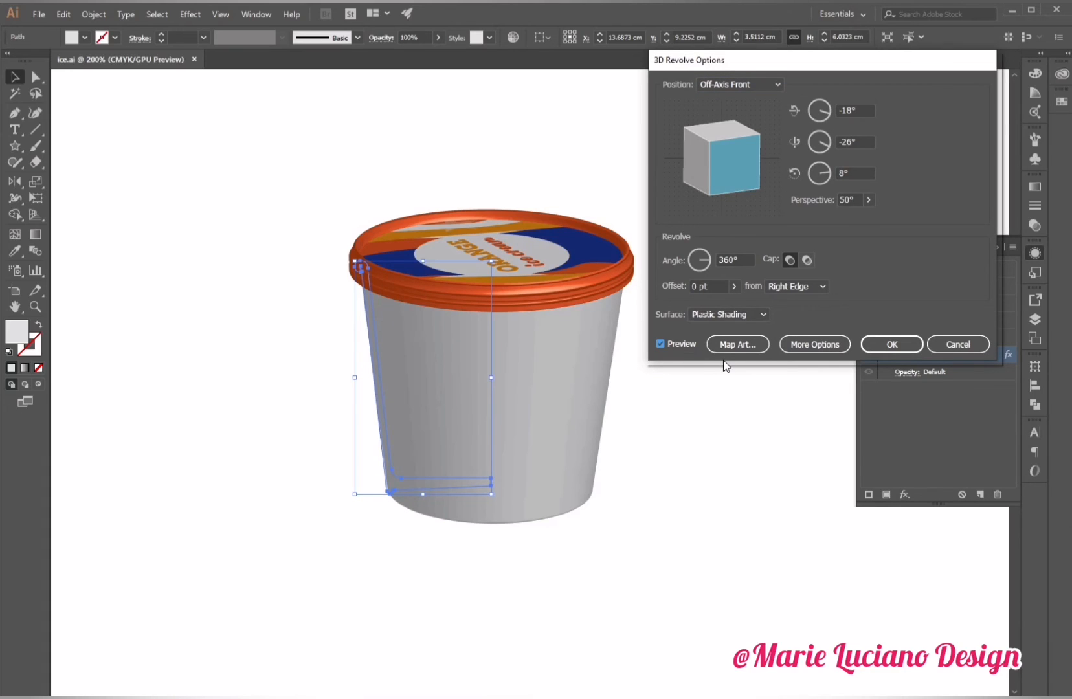
{"action": "left_click", "coordinate": [725, 343]}
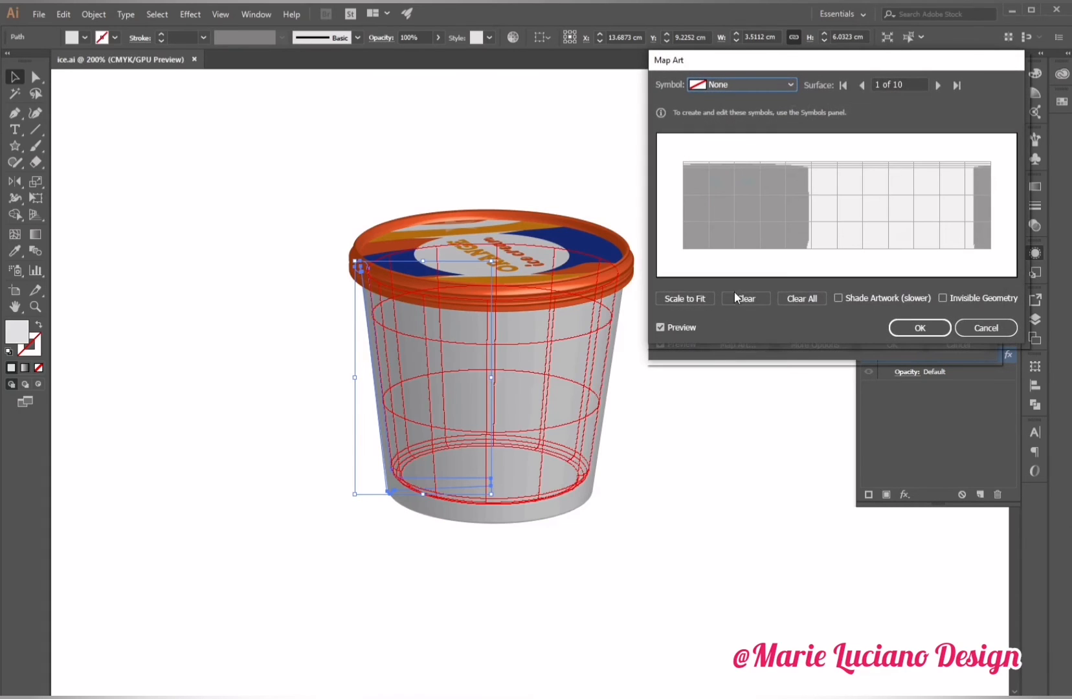
Map symbol 2 onto surface 7 of the cup body.
{"action": "left_click", "coordinate": [938, 85]}
{"action": "left_click", "coordinate": [938, 85]}
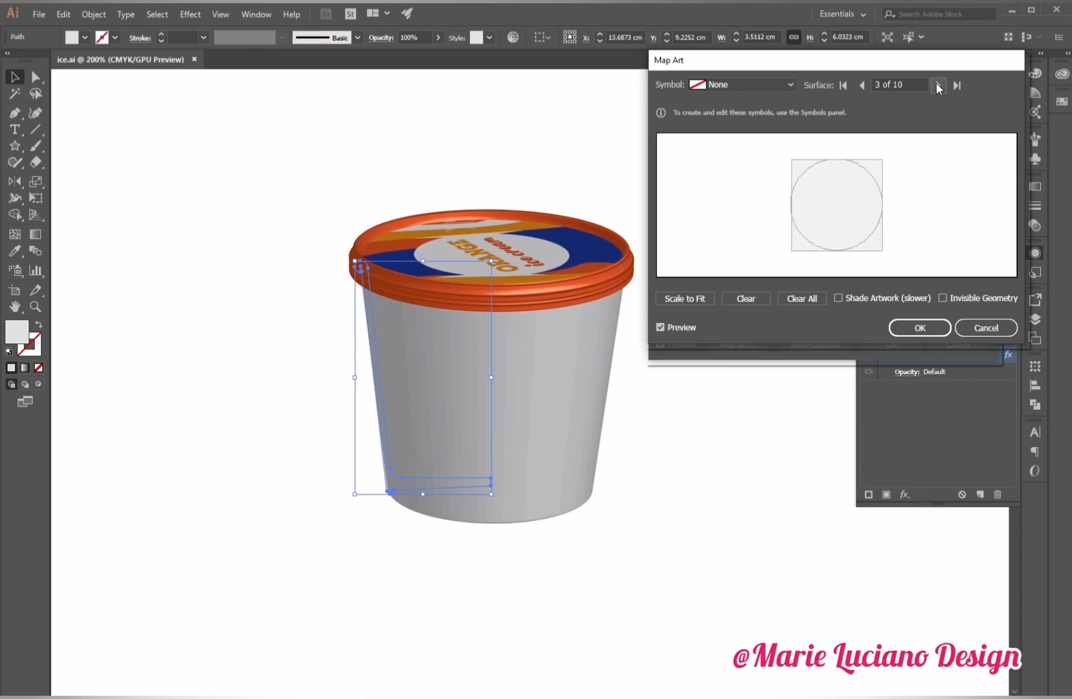
{"action": "left_click", "coordinate": [937, 86]}
{"action": "left_click", "coordinate": [938, 85]}
{"action": "left_click", "coordinate": [938, 86]}
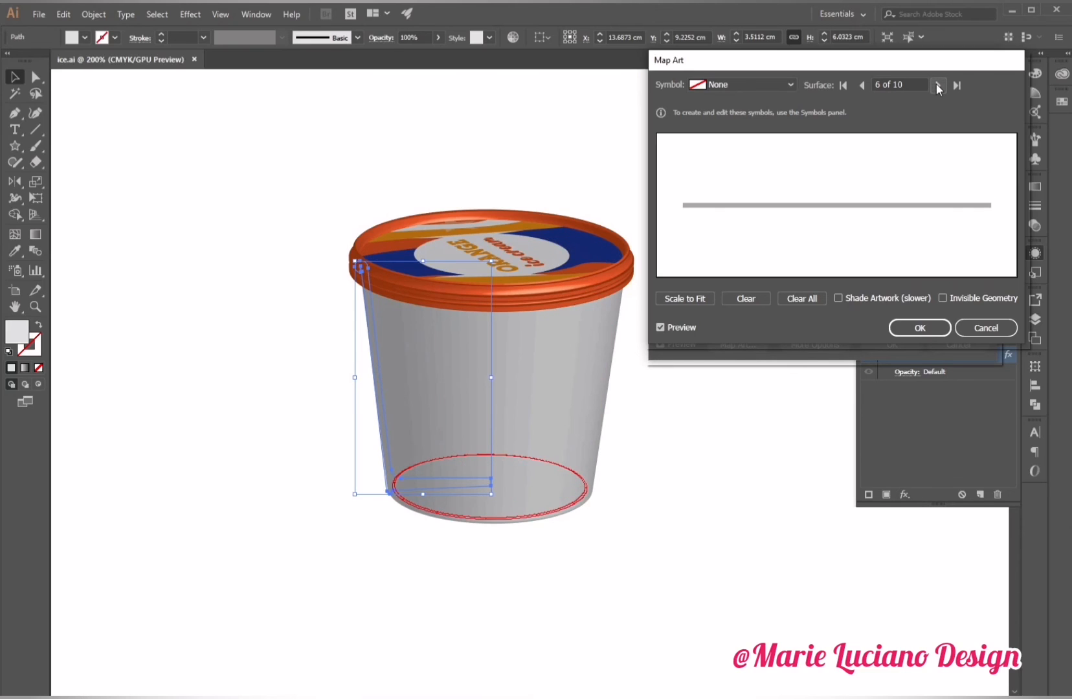
{"action": "left_click", "coordinate": [938, 86]}
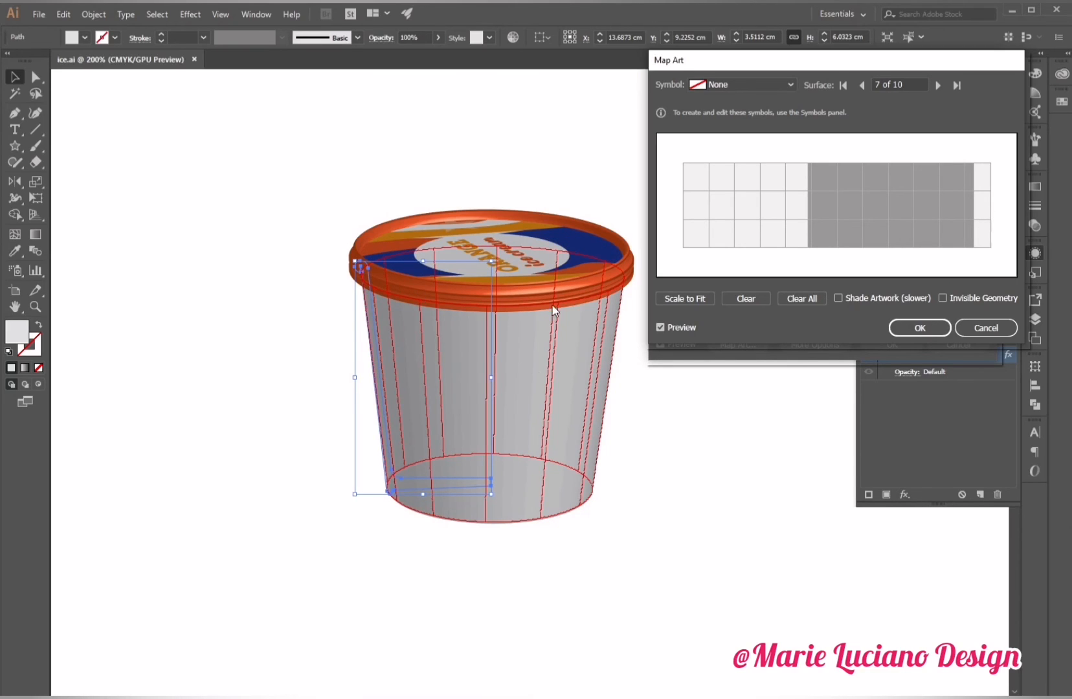
{"action": "left_click", "coordinate": [726, 84]}
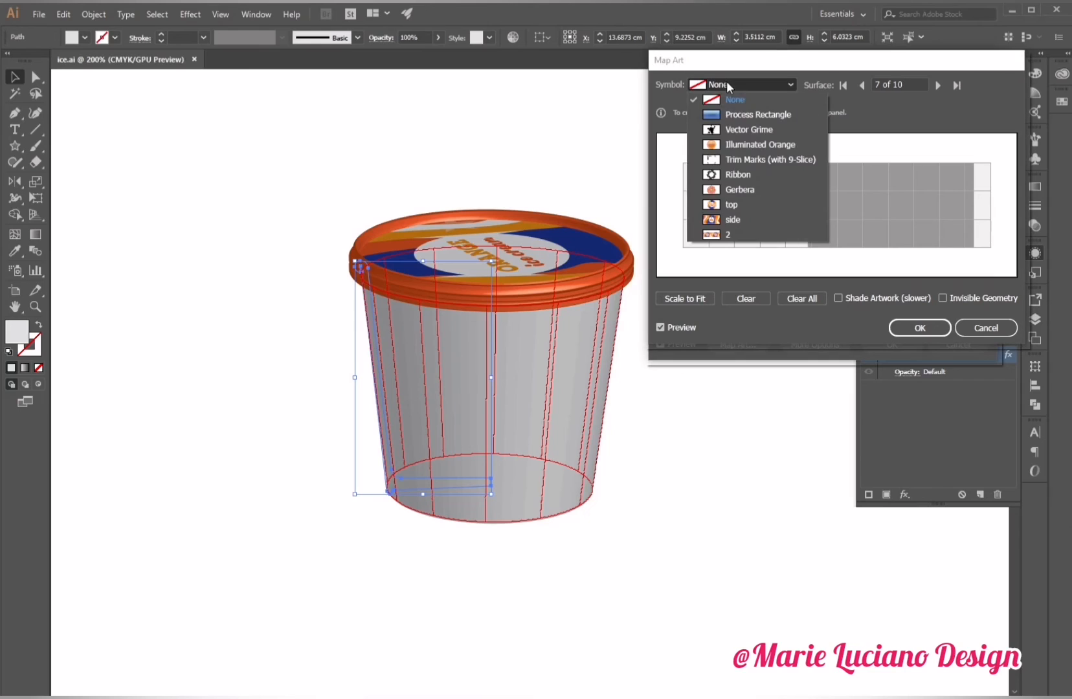
{"action": "left_click", "coordinate": [754, 234]}
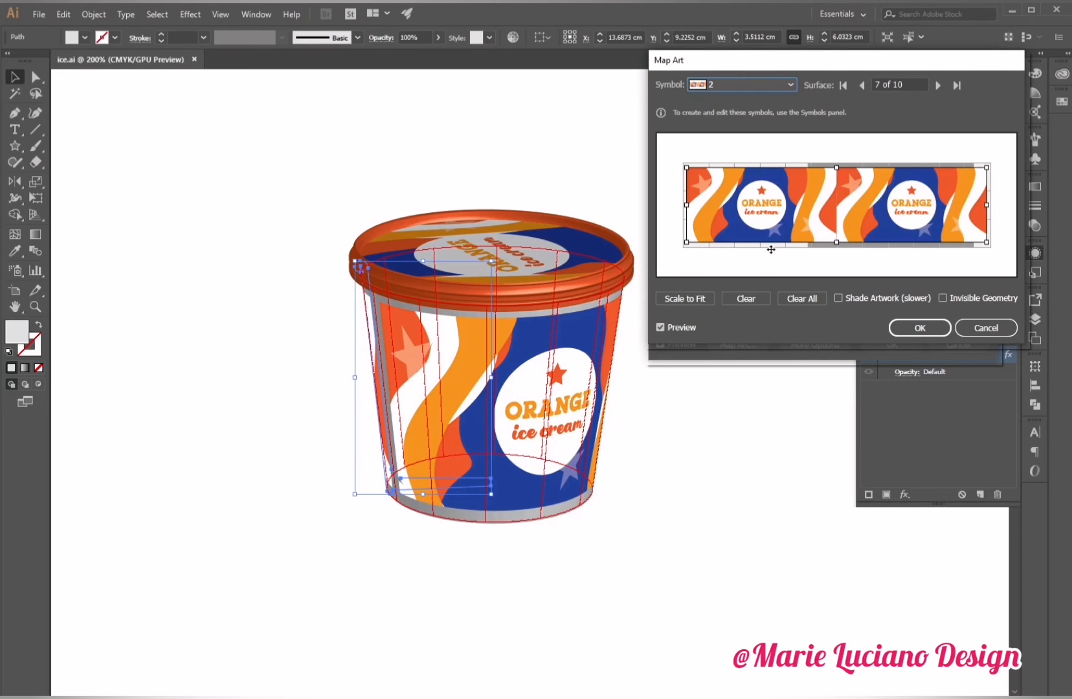
Stretch symbol 2 to cover the whole of surface 7, turn on Shade Artwork, and apply the 3D Revolve.
{"action": "left_click_drag", "start_coordinate": [835, 167], "coordinate": [834, 163]}
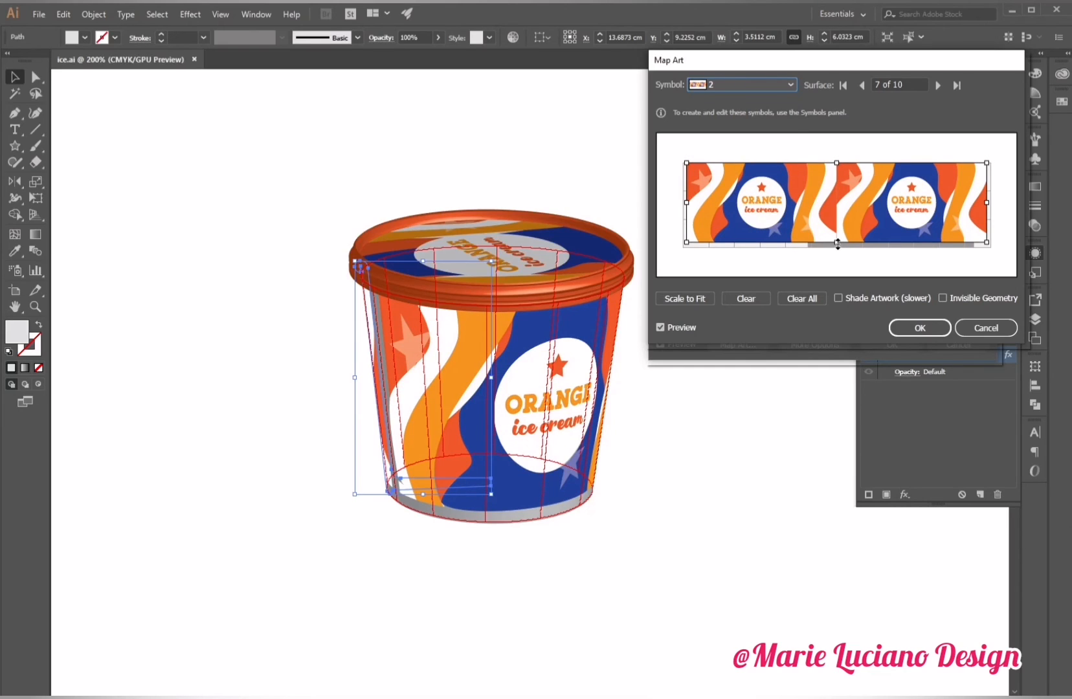
{"action": "left_click_drag", "start_coordinate": [836, 242], "coordinate": [837, 251]}
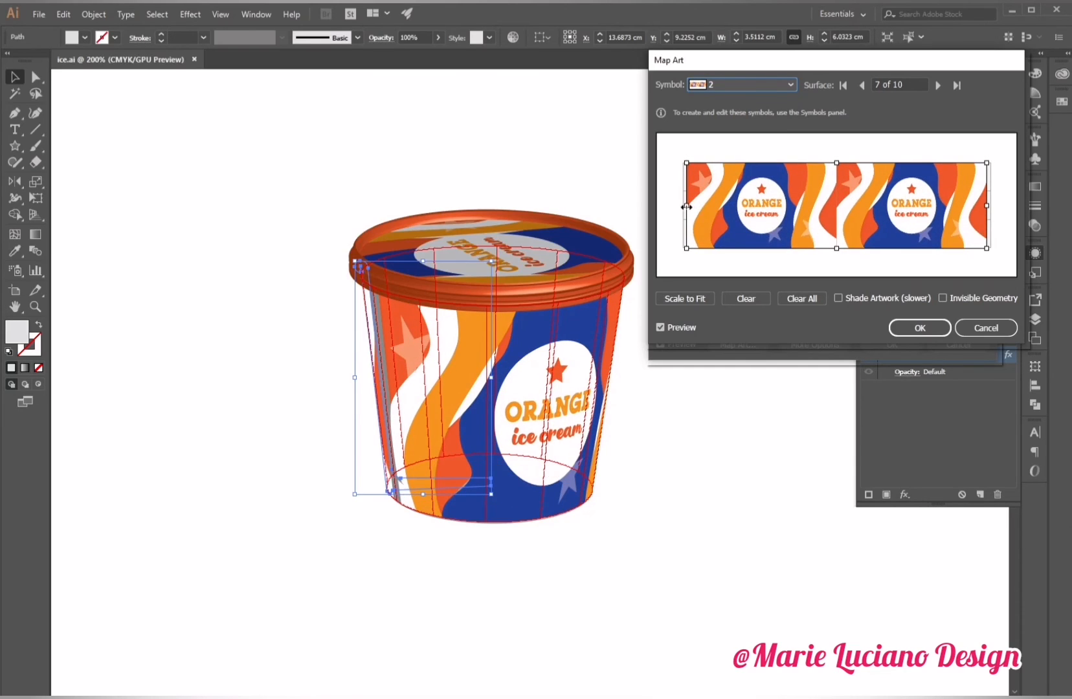
{"action": "left_click_drag", "start_coordinate": [692, 208], "coordinate": [689, 210]}
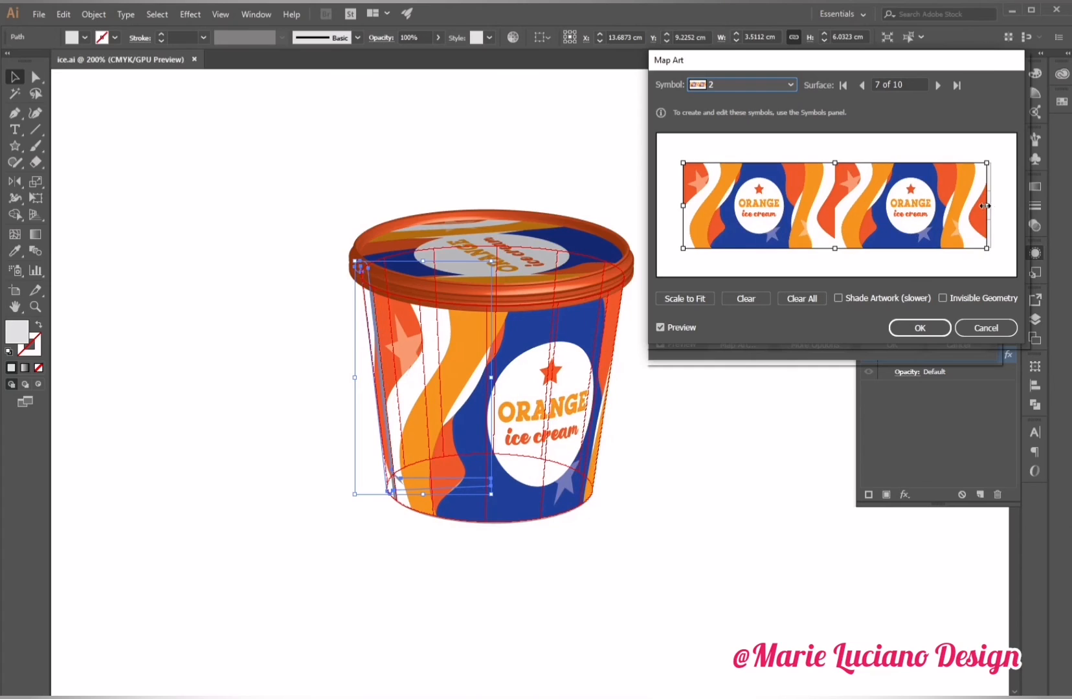
{"action": "left_click_drag", "start_coordinate": [986, 205], "coordinate": [994, 206]}
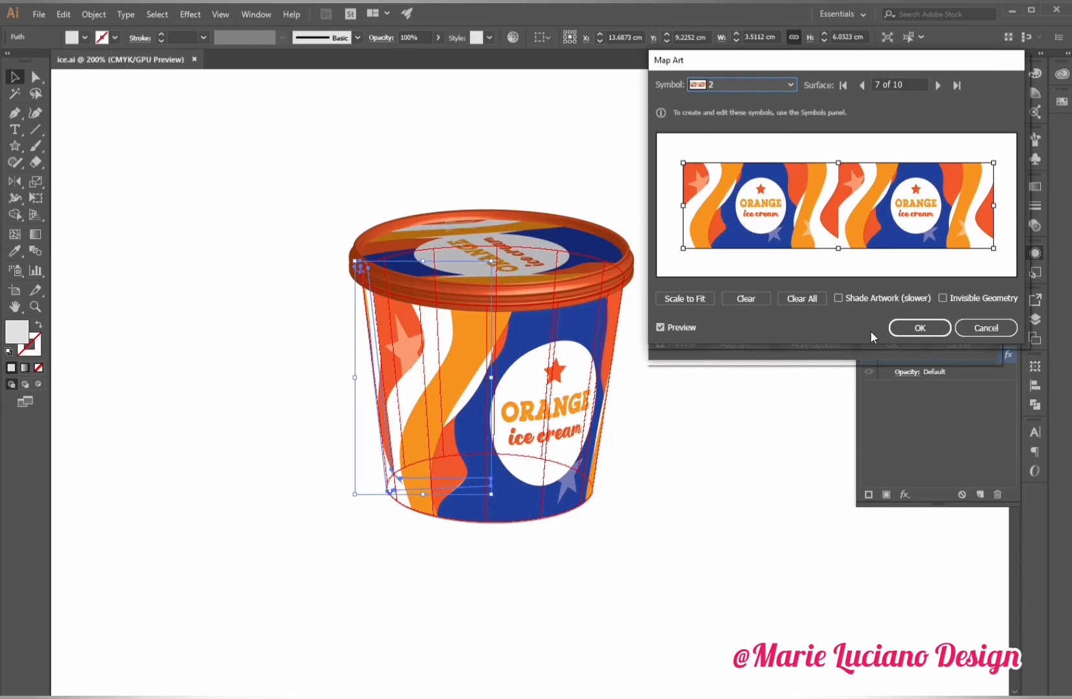
{"action": "left_click", "coordinate": [838, 298]}
{"action": "left_click", "coordinate": [920, 328]}
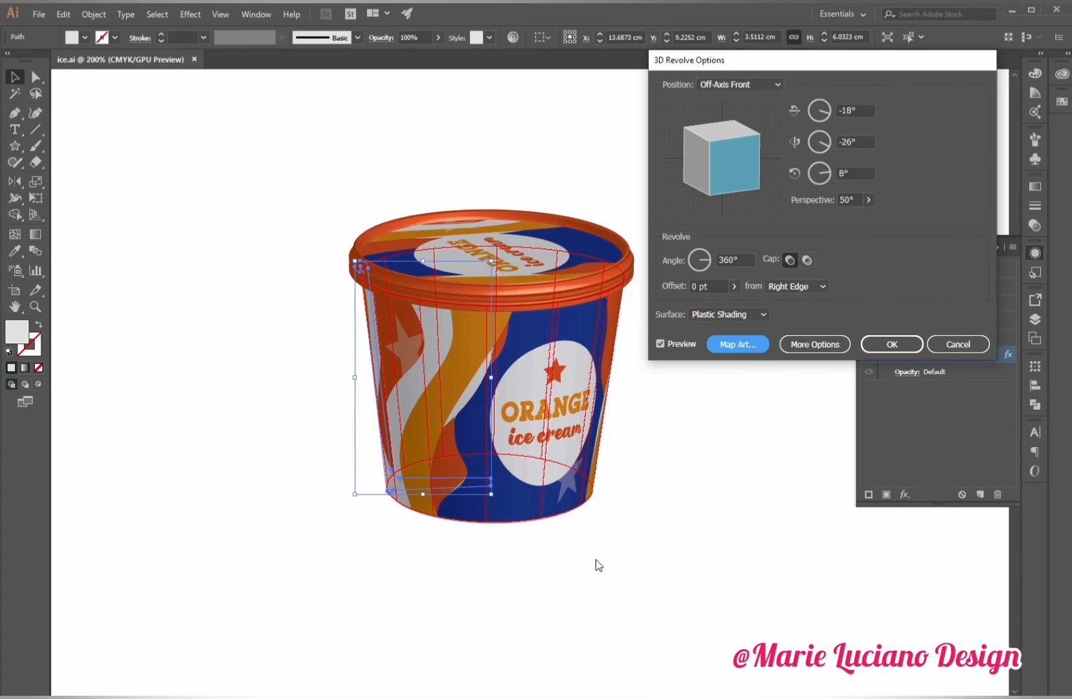
{"action": "left_click", "coordinate": [892, 344]}
{"action": "left_click", "coordinate": [684, 438]}
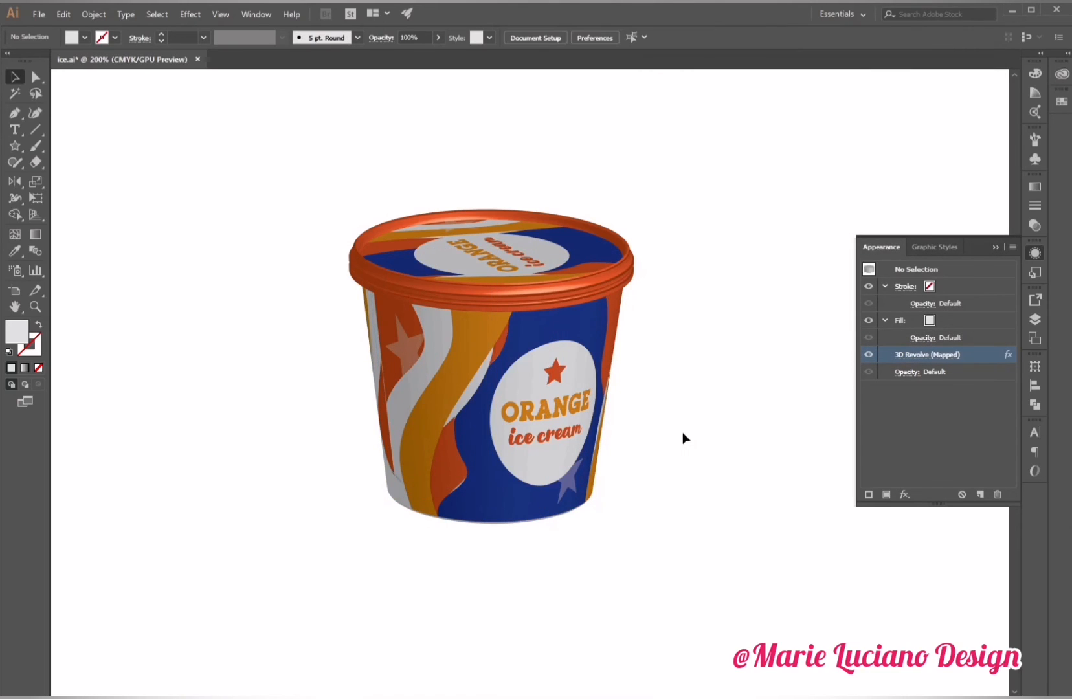
Reopen the lid's 3D Revolve Map Art, go to surface 5, and rotate and scale the top symbol on it.
{"action": "left_click", "coordinate": [481, 237]}
{"action": "left_click", "coordinate": [926, 354]}
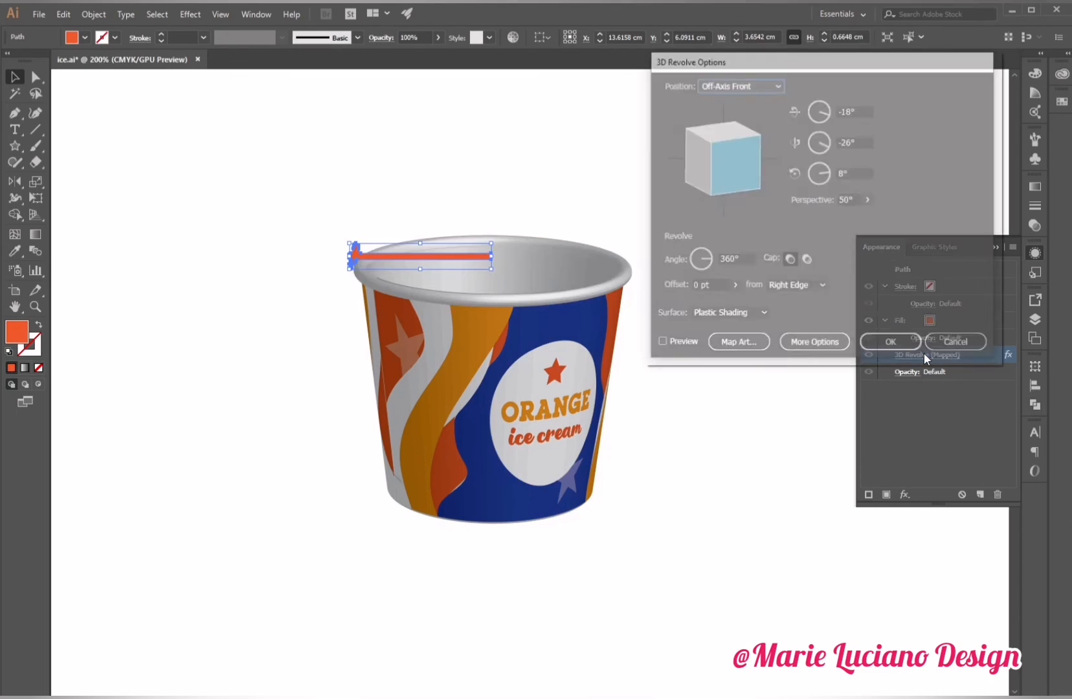
{"action": "left_click", "coordinate": [673, 345]}
{"action": "left_click", "coordinate": [742, 343]}
{"action": "left_click", "coordinate": [937, 84]}
{"action": "left_click", "coordinate": [938, 85]}
{"action": "left_click", "coordinate": [938, 85]}
{"action": "left_click", "coordinate": [937, 85]}
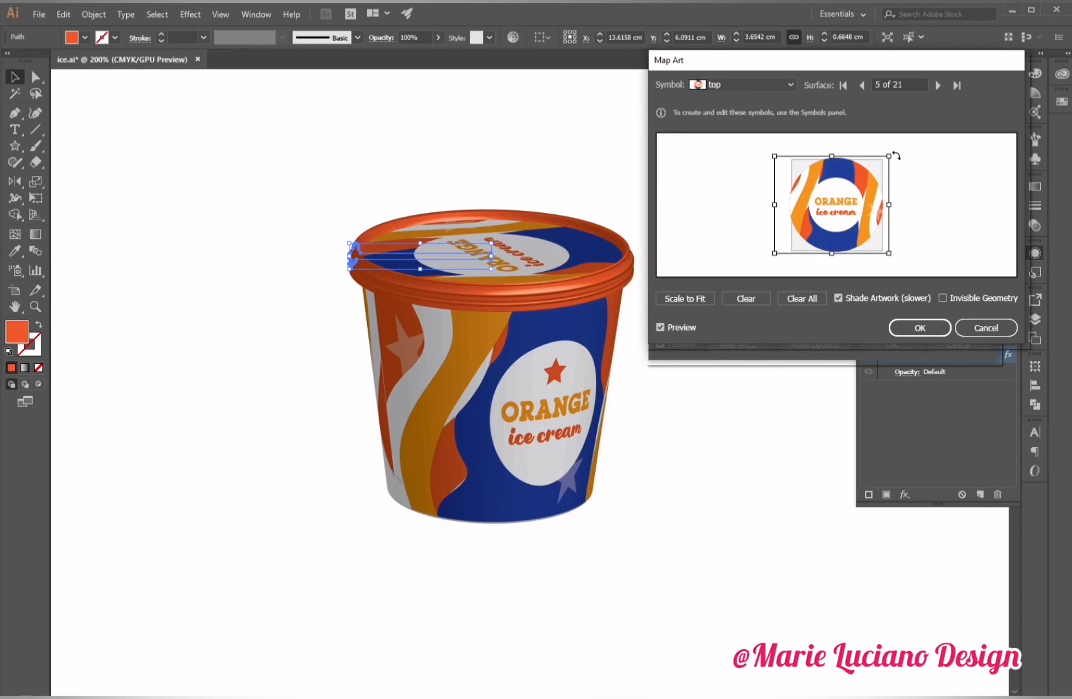
{"action": "left_click_drag", "start_coordinate": [906, 149], "coordinate": [894, 152]}
{"action": "left_click_drag", "start_coordinate": [774, 250], "coordinate": [783, 152]}
{"action": "left_click_drag", "start_coordinate": [795, 214], "coordinate": [788, 209]}
{"action": "left_click_drag", "start_coordinate": [848, 262], "coordinate": [846, 256]}
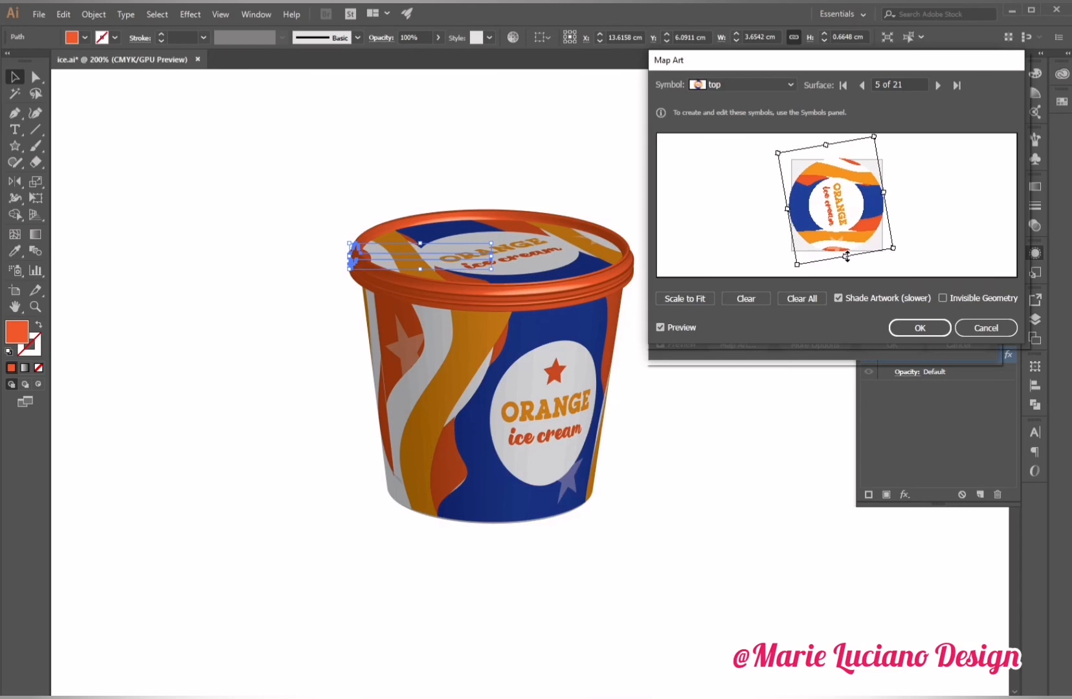
{"action": "left_click", "coordinate": [920, 328]}
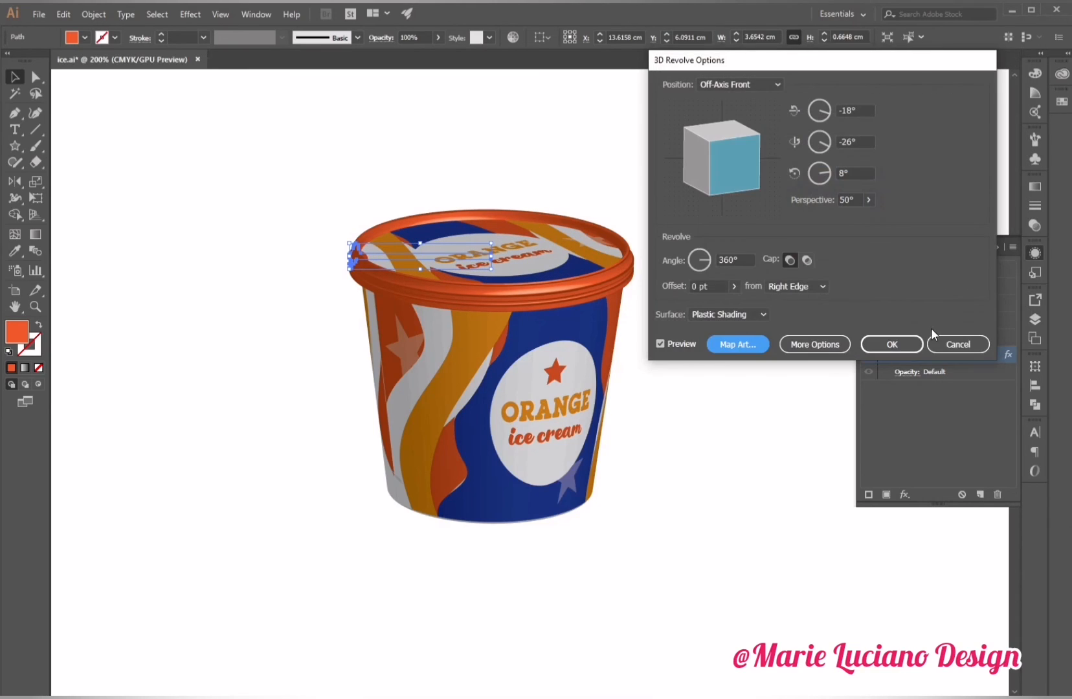
{"action": "left_click", "coordinate": [887, 341]}
Reopen the cup body's 3D Revolve, show more options, and add a second light, positioning both lights on the sphere.
{"action": "left_click", "coordinate": [909, 355]}
{"action": "left_click", "coordinate": [660, 344]}
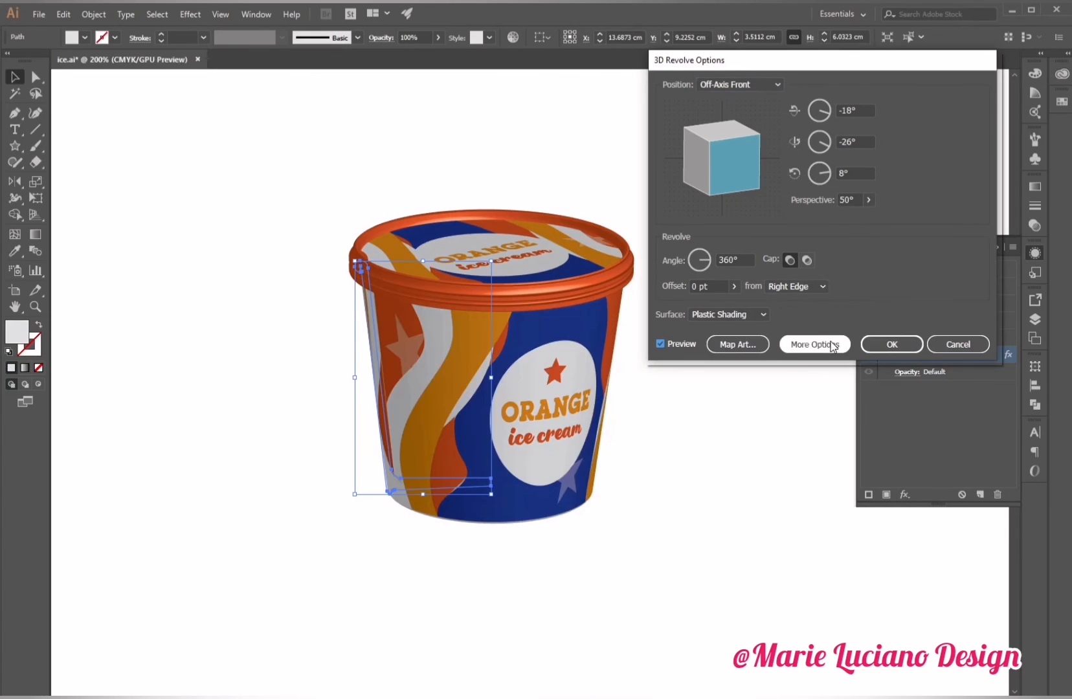
{"action": "left_click", "coordinate": [814, 344]}
{"action": "left_click", "coordinate": [689, 385]}
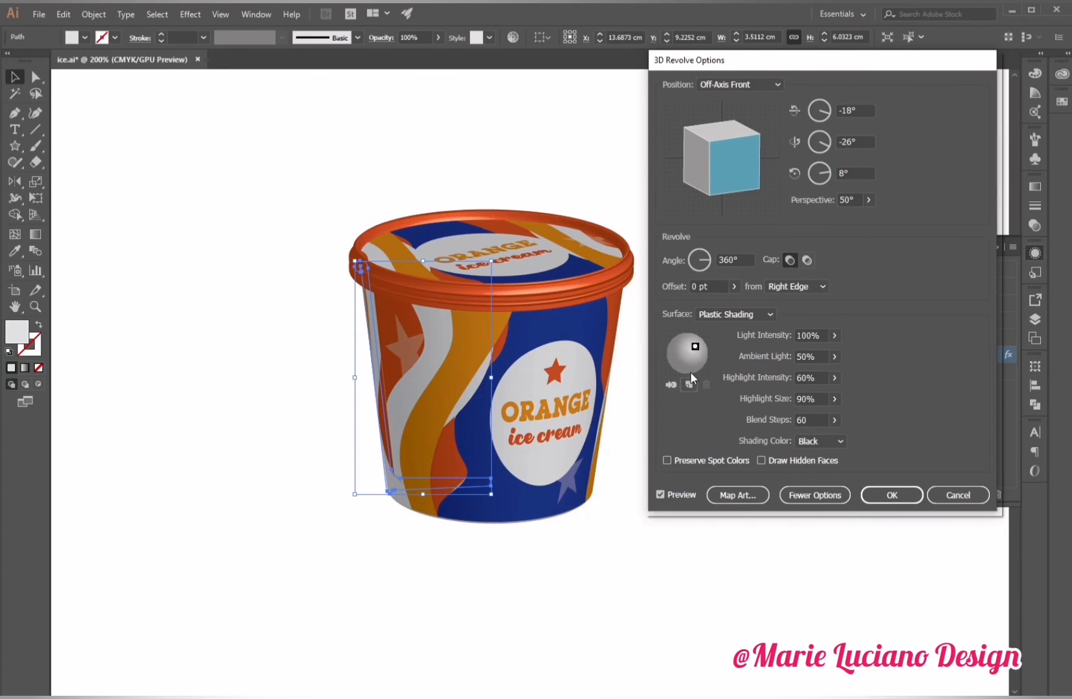
{"action": "left_click_drag", "start_coordinate": [687, 353], "coordinate": [670, 345]}
{"action": "left_click_drag", "start_coordinate": [834, 335], "coordinate": [791, 354]}
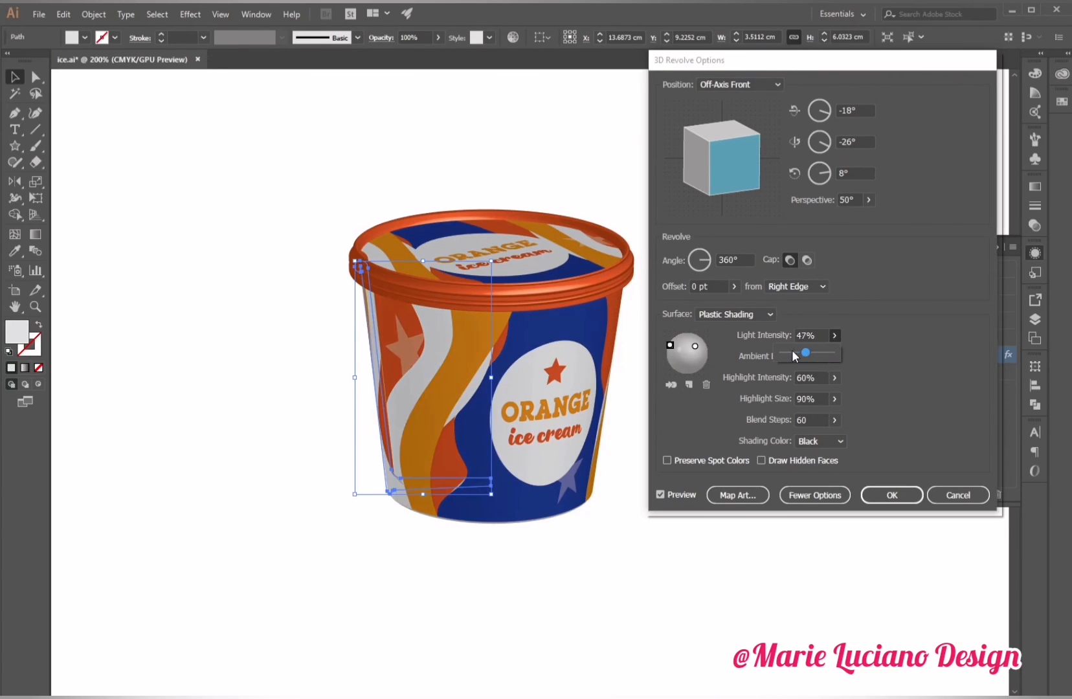
{"action": "left_click", "coordinate": [695, 349]}
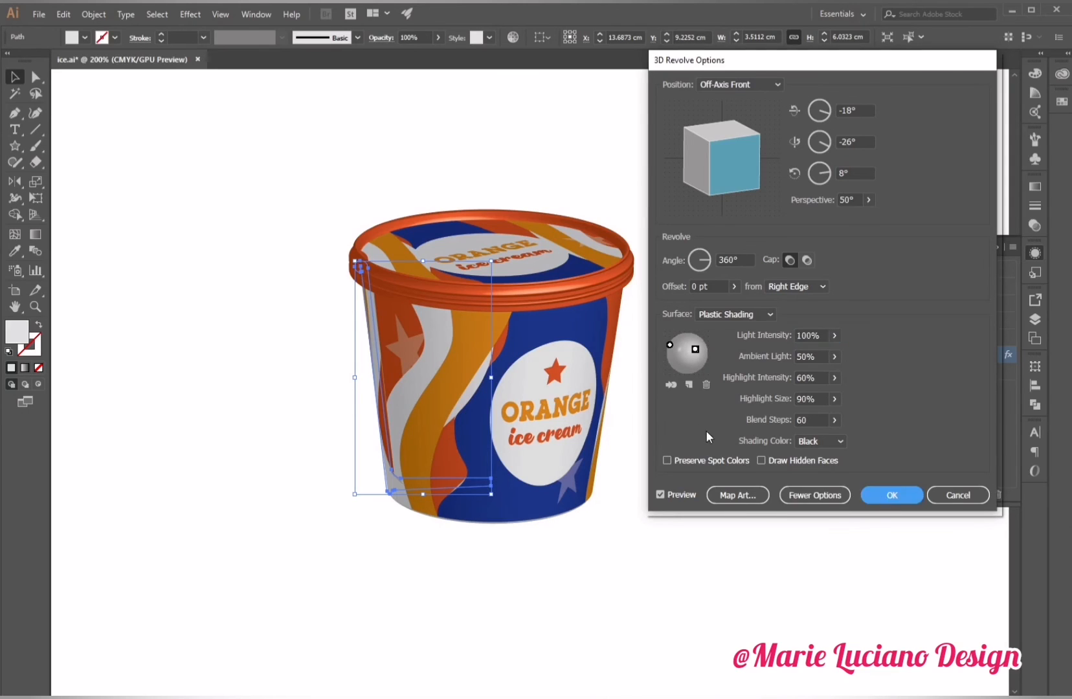
{"action": "left_click", "coordinate": [892, 495]}
Save the document.
{"action": "left_click", "coordinate": [852, 461]}
{"action": "key", "text": "ctrl+s"}
{"action": "left_click_drag", "start_coordinate": [852, 461], "coordinate": [787, 447]}
Duplicate the whole cup with its lid and place the copy to the right of the original.
{"action": "left_click_drag", "start_coordinate": [235, 166], "coordinate": [506, 571]}
{"action": "key", "text": "Right"}
{"action": "key", "text": "Right"}
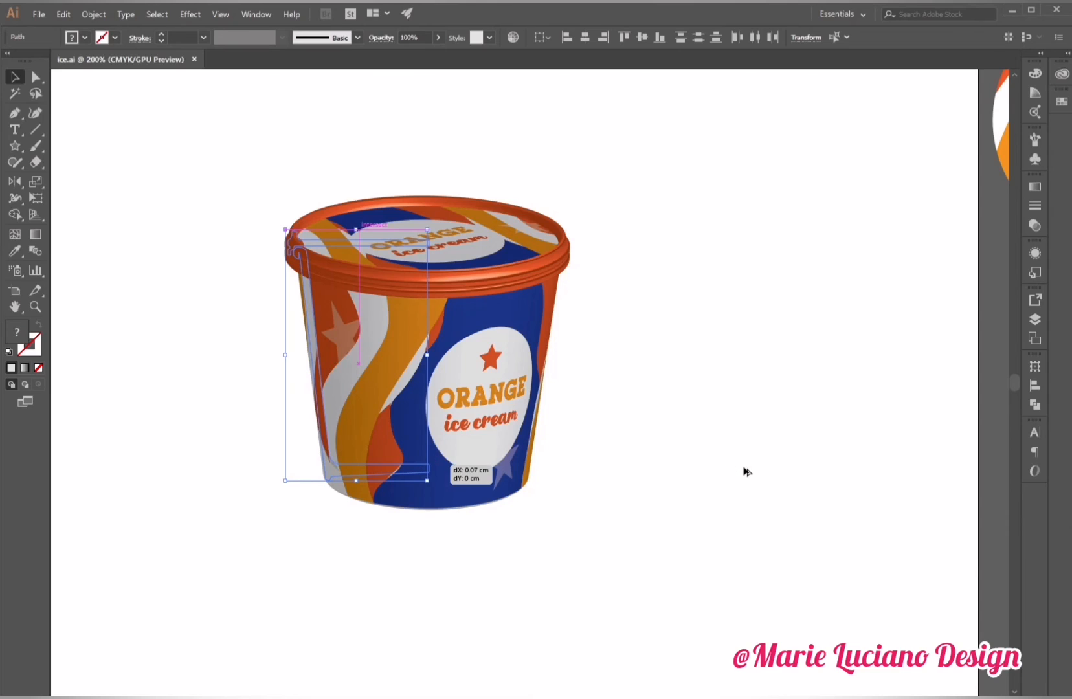
{"action": "left_click_drag", "start_coordinate": [744, 471], "coordinate": [746, 472]}
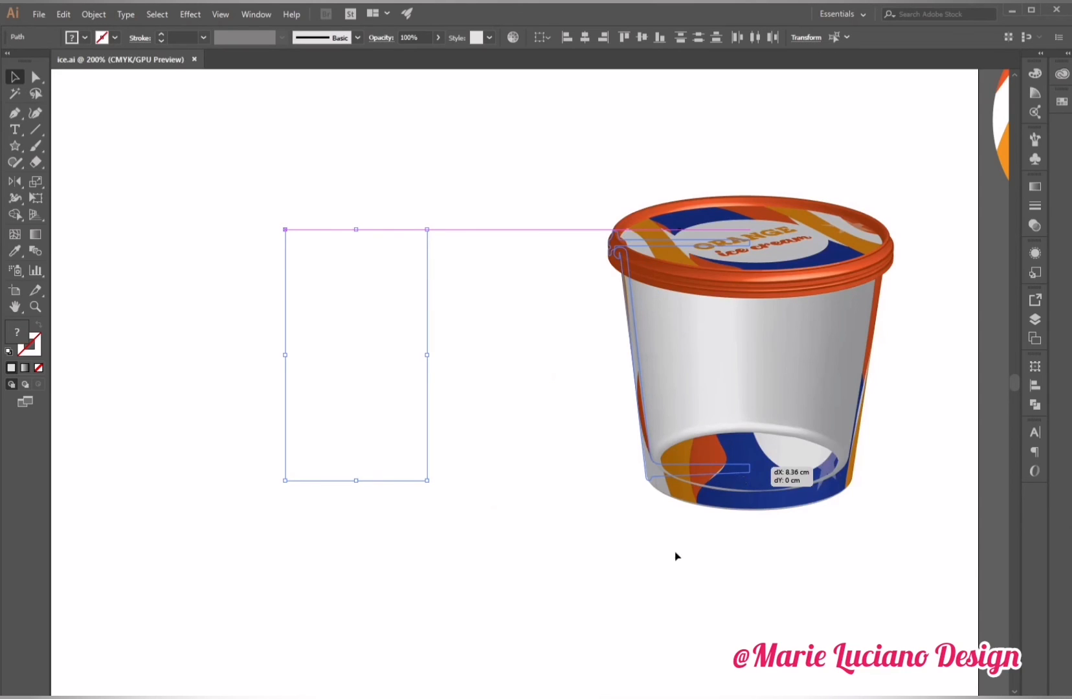
{"action": "left_click_drag", "start_coordinate": [674, 552], "coordinate": [673, 552]}
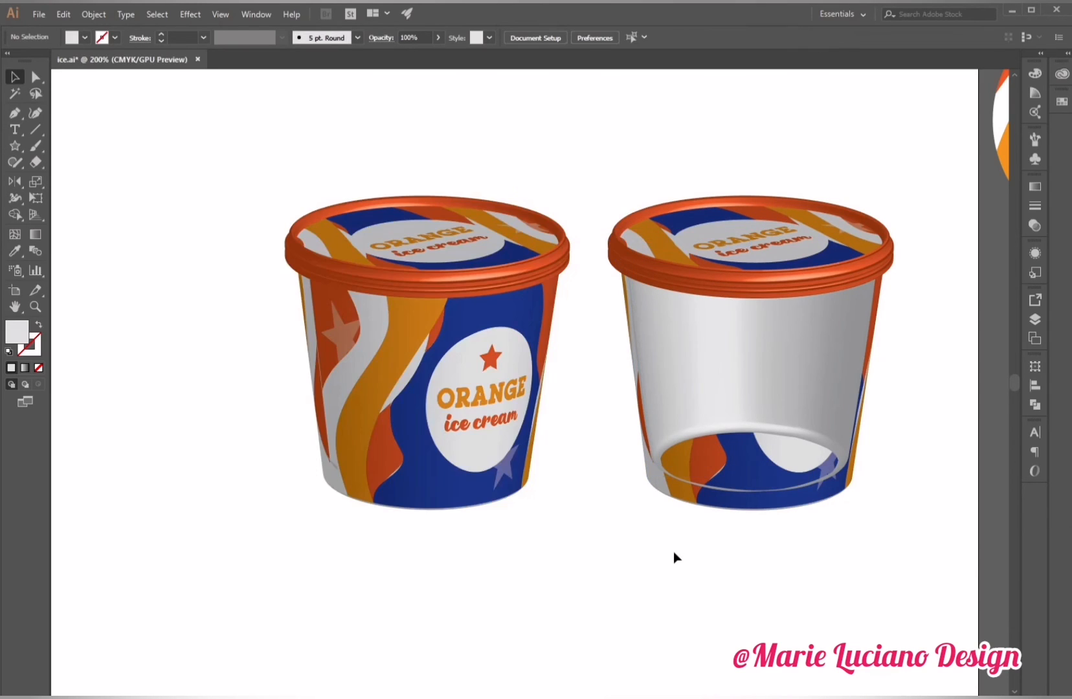
Set the copied cup body's 3D Revolve position to Off-Axis Top and tilt the rotation cube slightly to tip it over.
{"action": "left_click", "coordinate": [708, 402]}
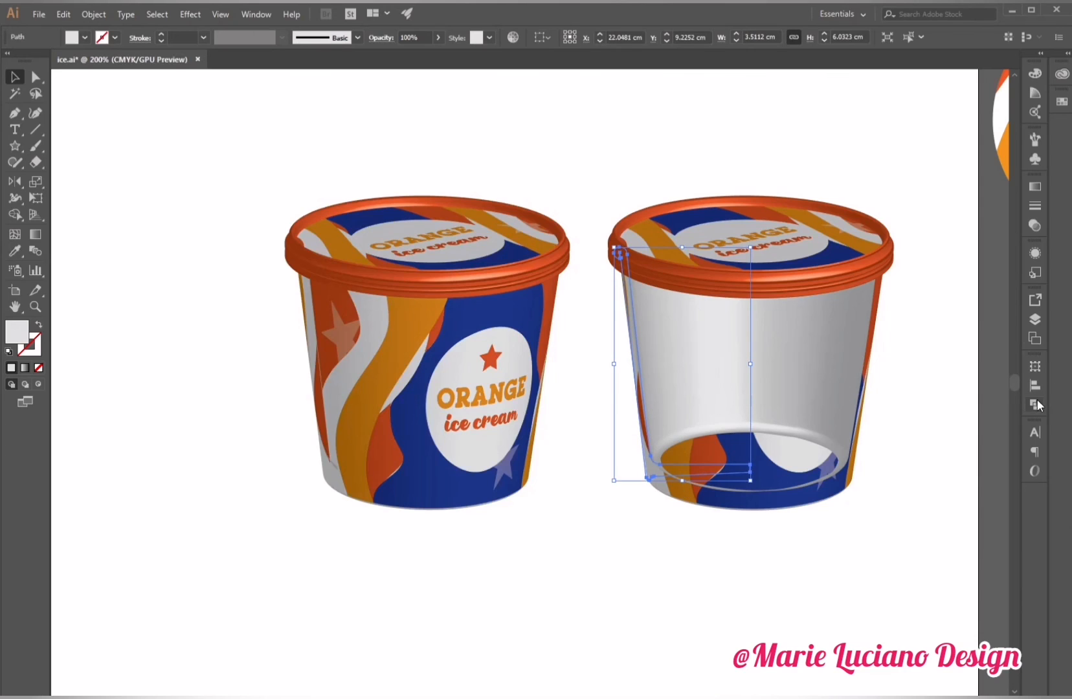
{"action": "left_click", "coordinate": [1035, 253]}
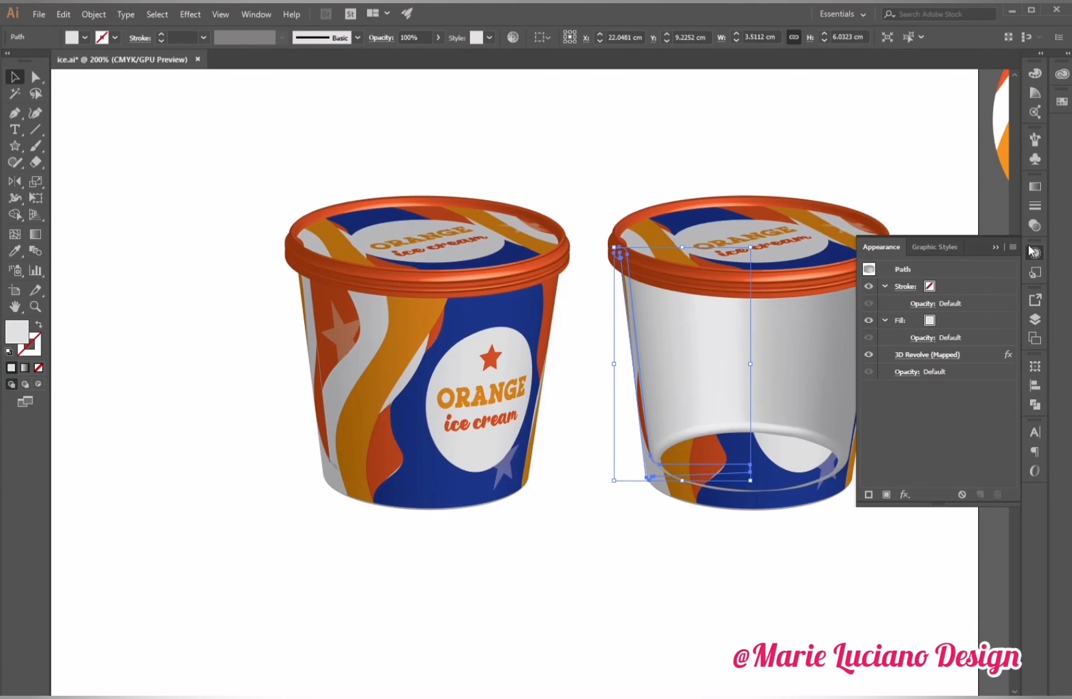
{"action": "left_click", "coordinate": [941, 354]}
{"action": "left_click_drag", "start_coordinate": [913, 67], "coordinate": [439, 75]}
{"action": "left_click", "coordinate": [250, 101]}
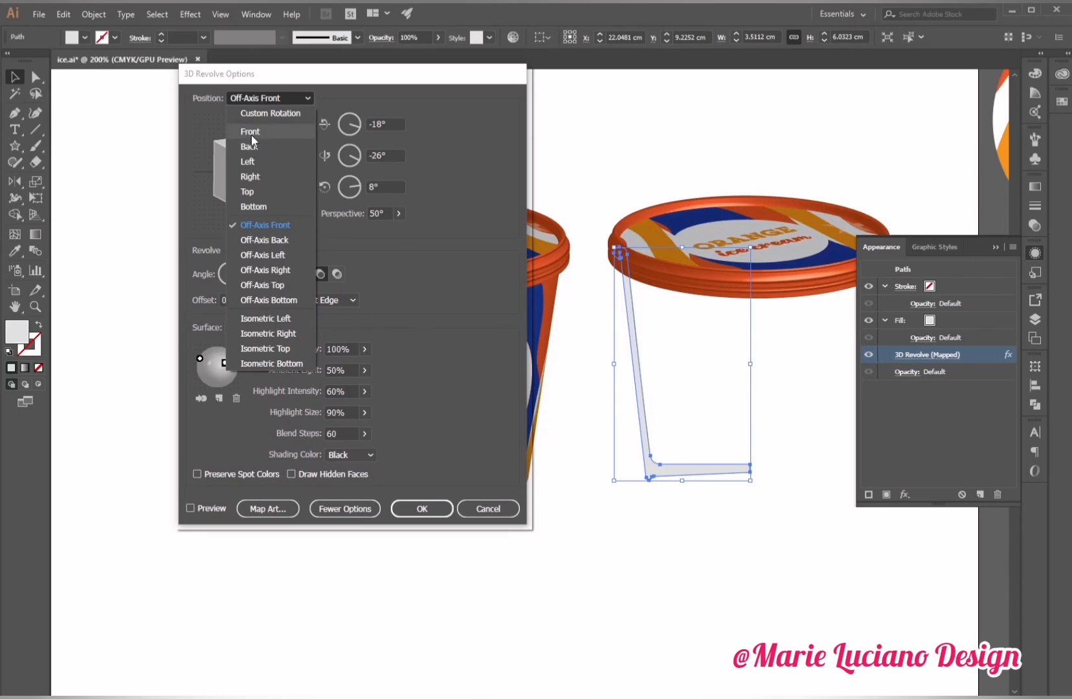
{"action": "left_click", "coordinate": [268, 285]}
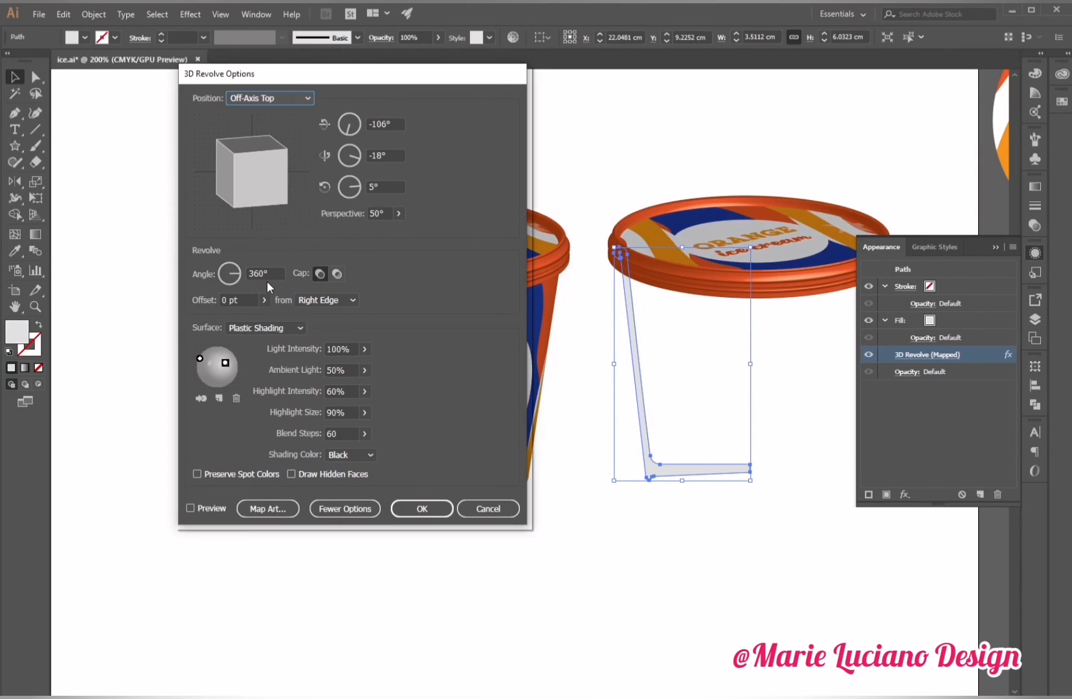
{"action": "left_click", "coordinate": [190, 508]}
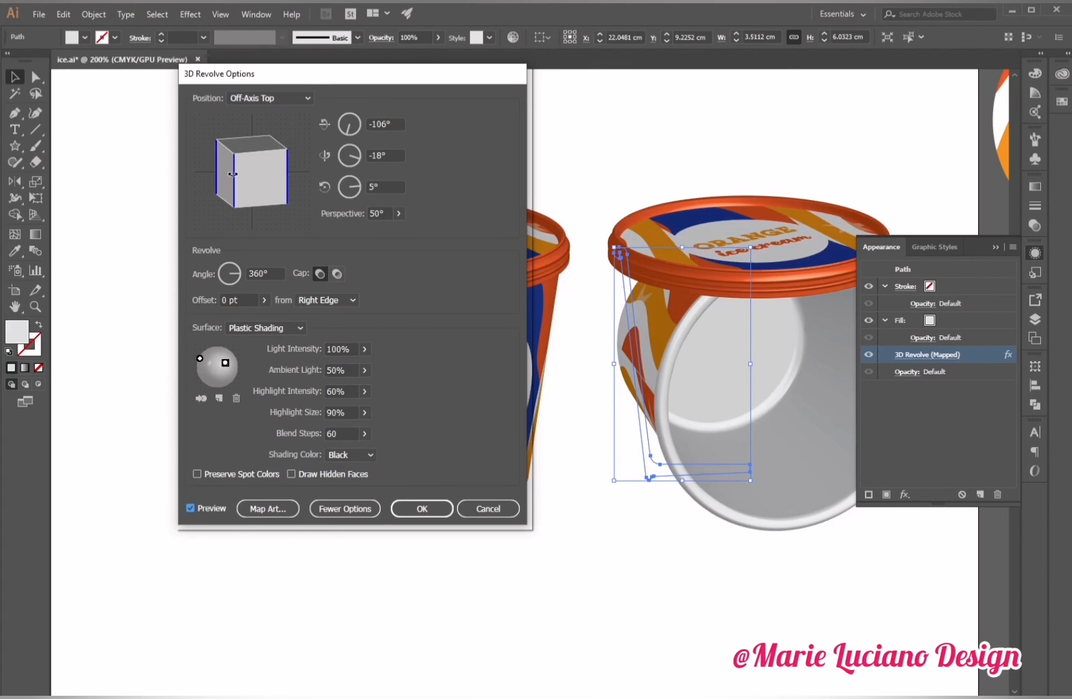
{"action": "left_click_drag", "start_coordinate": [232, 174], "coordinate": [237, 175]}
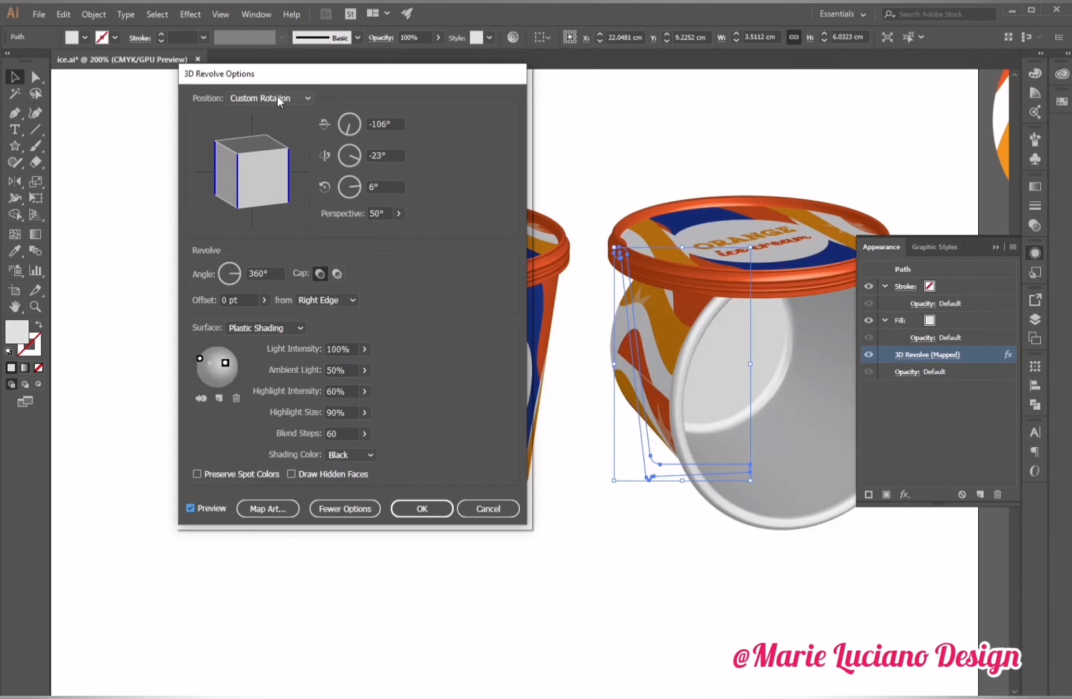
{"action": "left_click", "coordinate": [429, 508]}
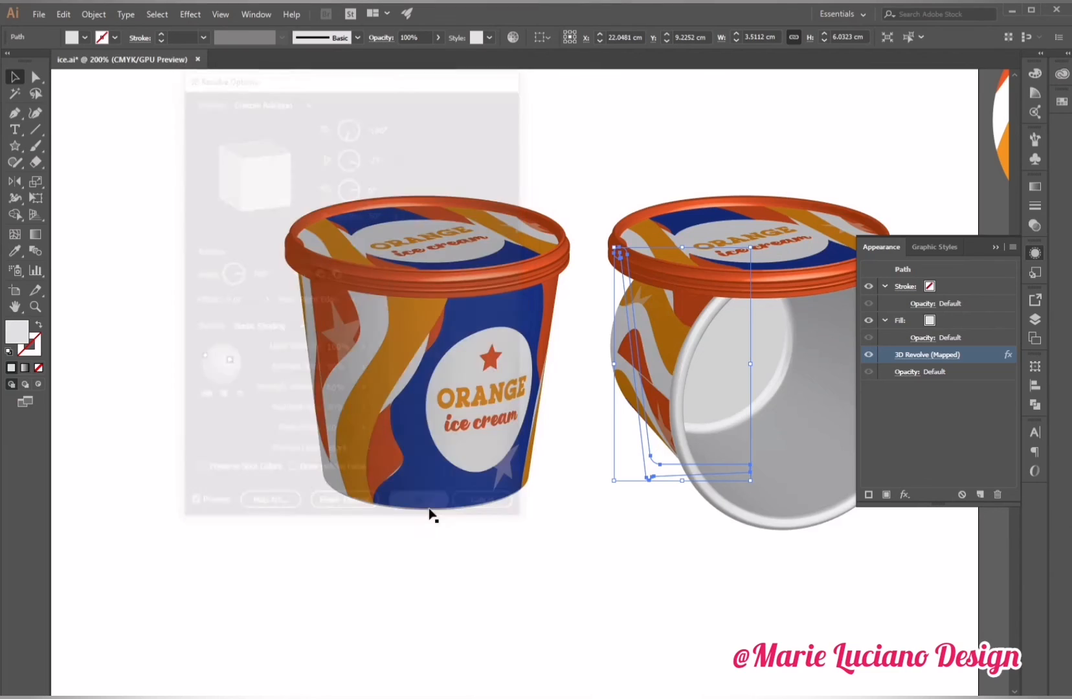
{"action": "left_click", "coordinate": [760, 591]}
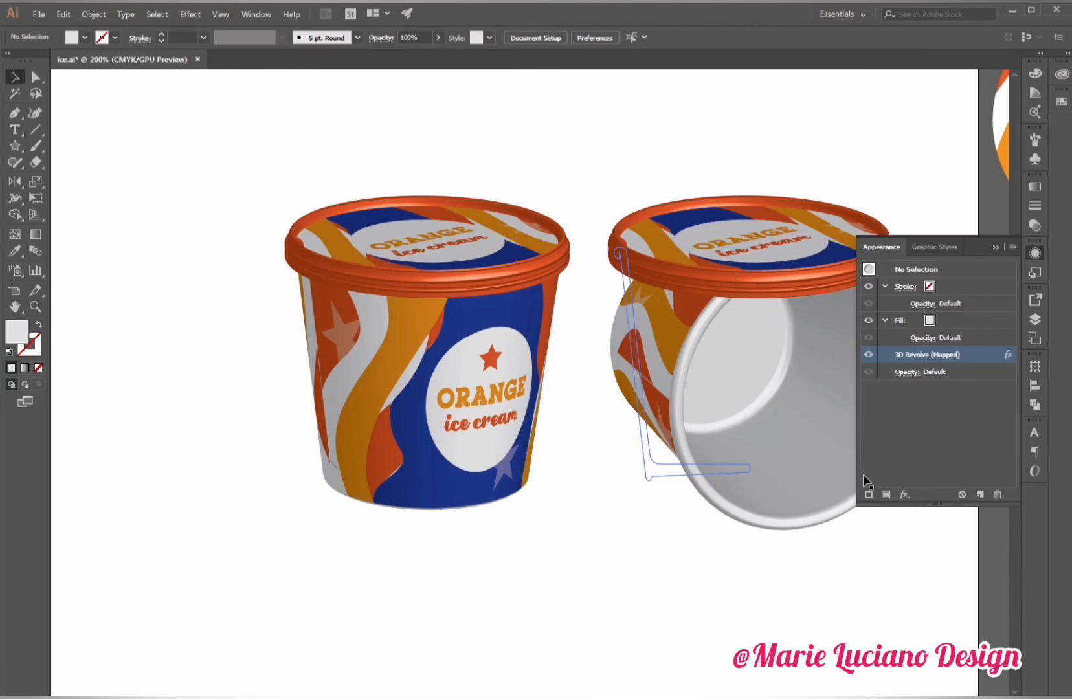
{"action": "left_click", "coordinate": [994, 247]}
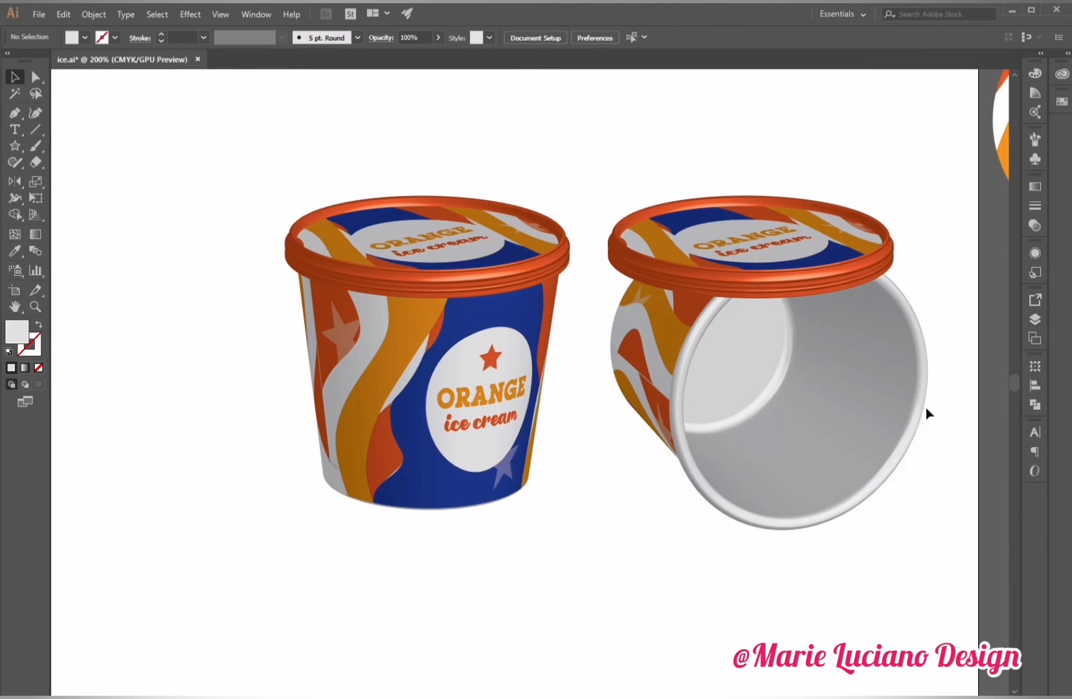
Move the tipped cup body beside the original cup and send it to the back.
{"action": "left_click", "coordinate": [673, 426]}
{"action": "left_click_drag", "start_coordinate": [662, 463], "coordinate": [567, 438]}
{"action": "right_click", "coordinate": [567, 438]}
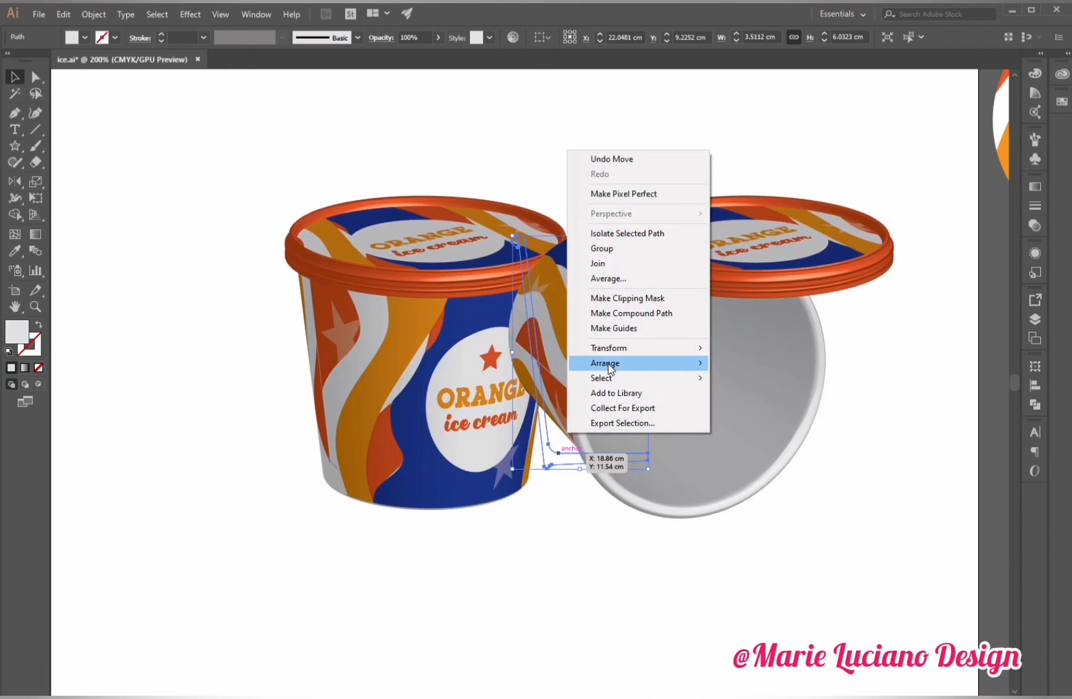
{"action": "mouse_move", "coordinate": [615, 363]}
{"action": "left_click", "coordinate": [759, 406]}
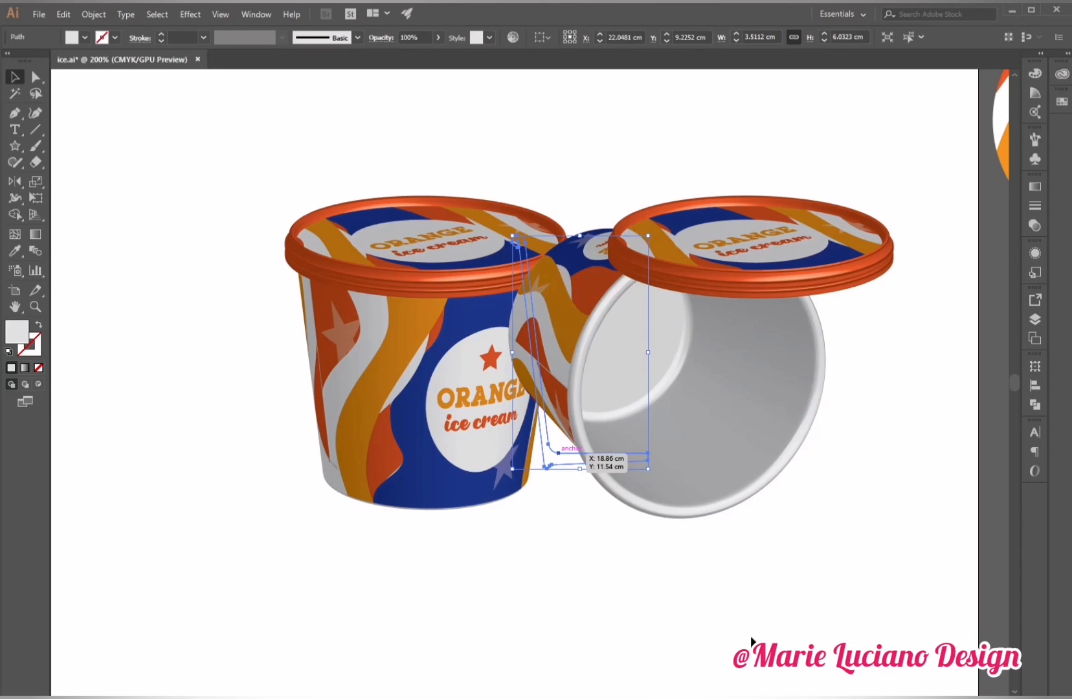
Reposition the tipped cup body lower so it rests beside the upright cup.
{"action": "key", "text": "ctrl+shift+a"}
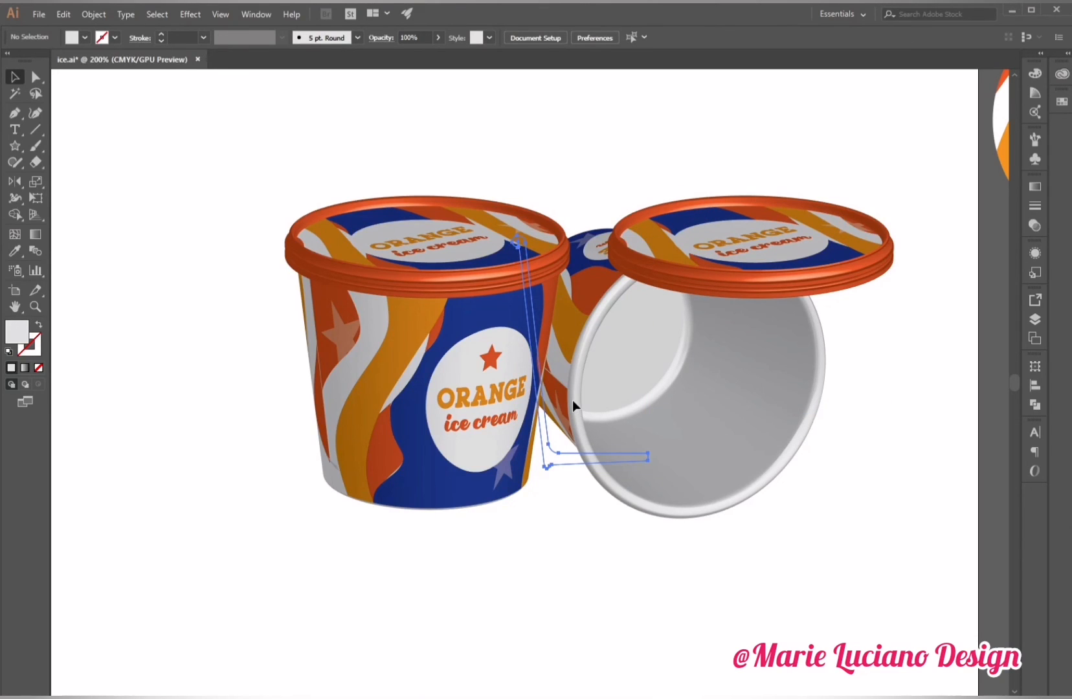
{"action": "left_click_drag", "start_coordinate": [568, 430], "coordinate": [567, 437]}
{"action": "left_click_drag", "start_coordinate": [852, 495], "coordinate": [849, 485]}
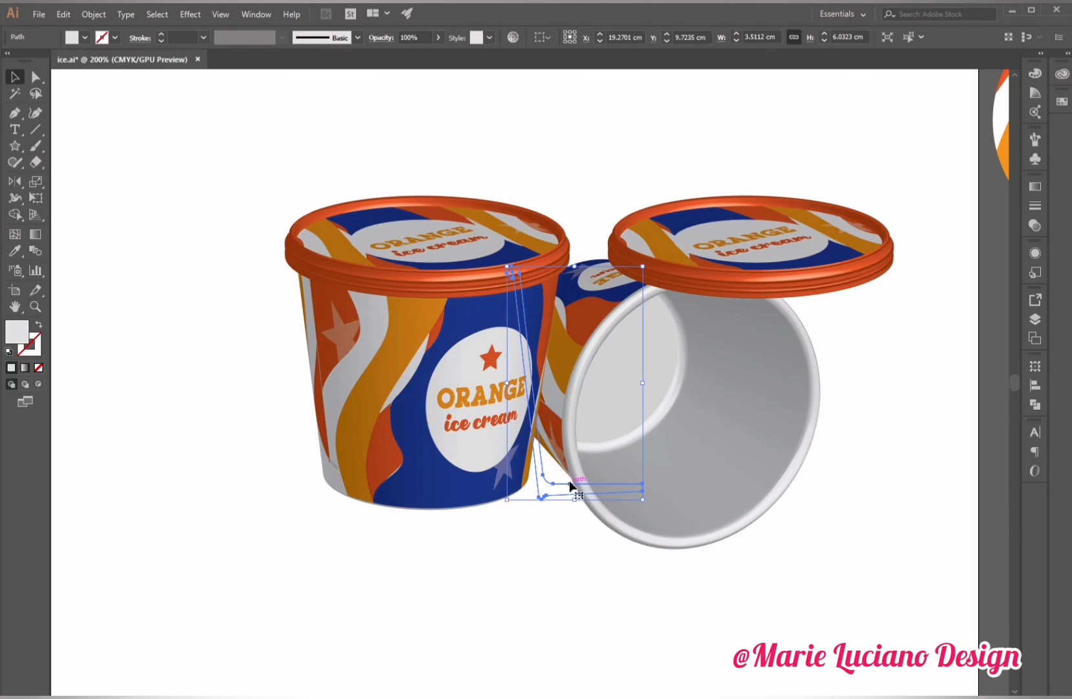
{"action": "left_click_drag", "start_coordinate": [573, 476], "coordinate": [580, 511]}
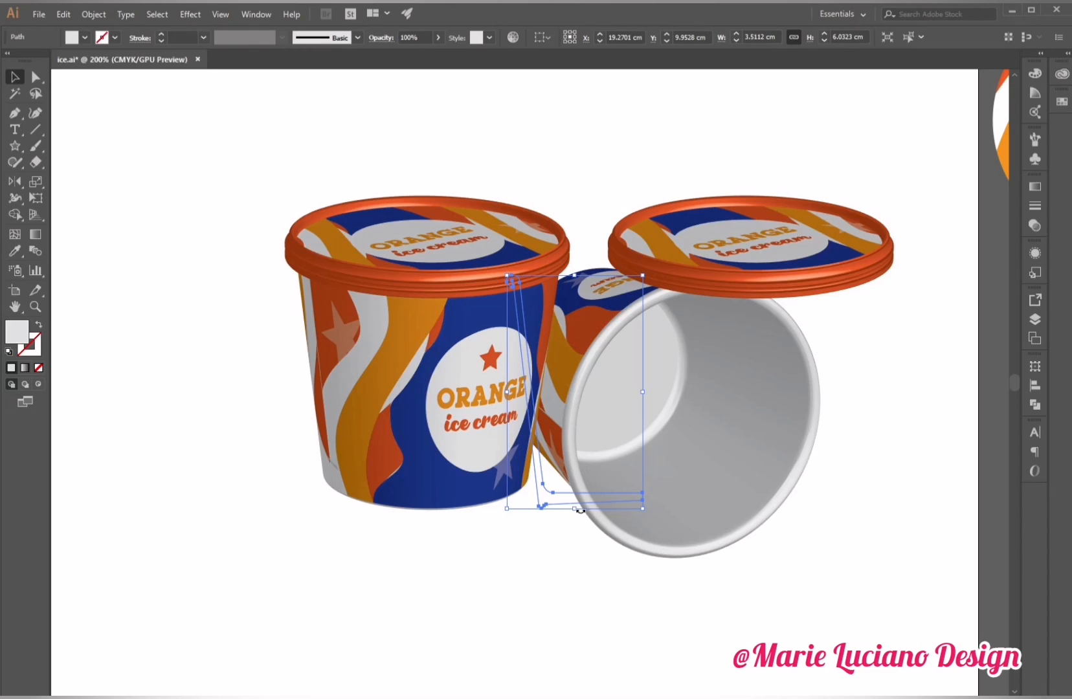
{"action": "left_click", "coordinate": [556, 526]}
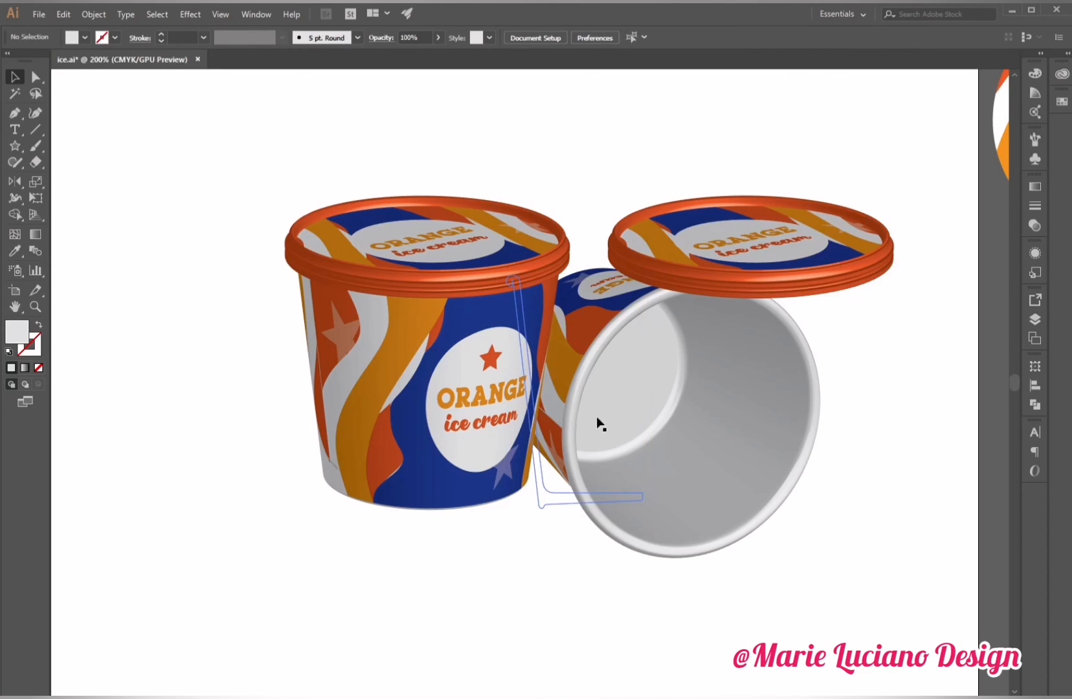
Set the copied lid's 3D Revolve position to Off-Axis Top with preview on.
{"action": "left_click", "coordinate": [676, 230]}
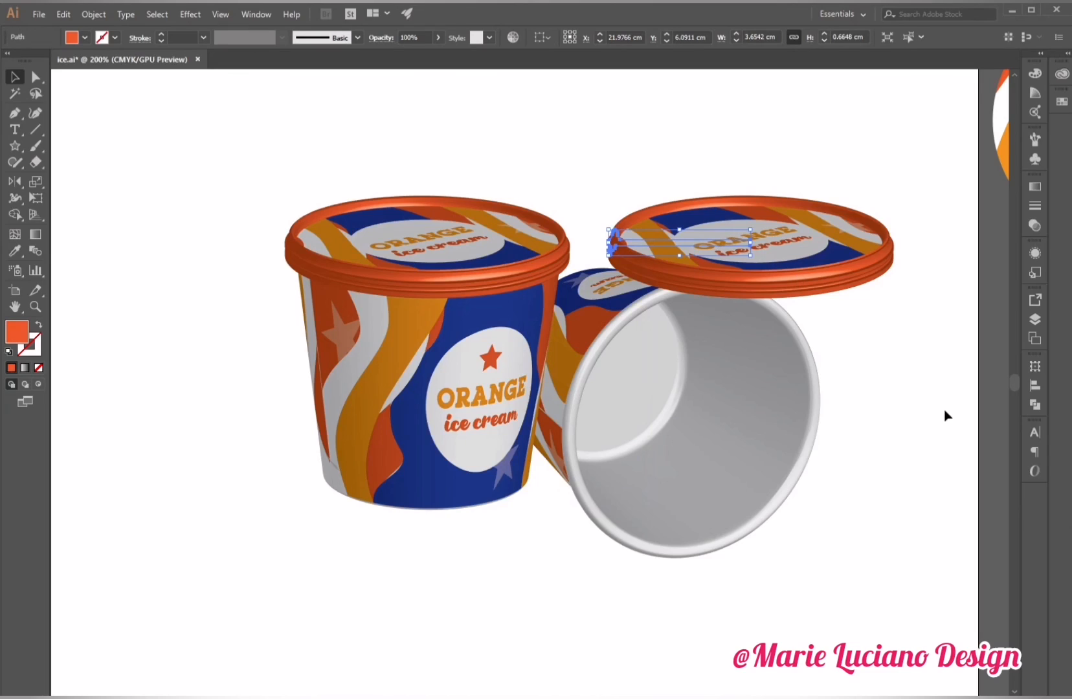
{"action": "left_click", "coordinate": [1036, 252]}
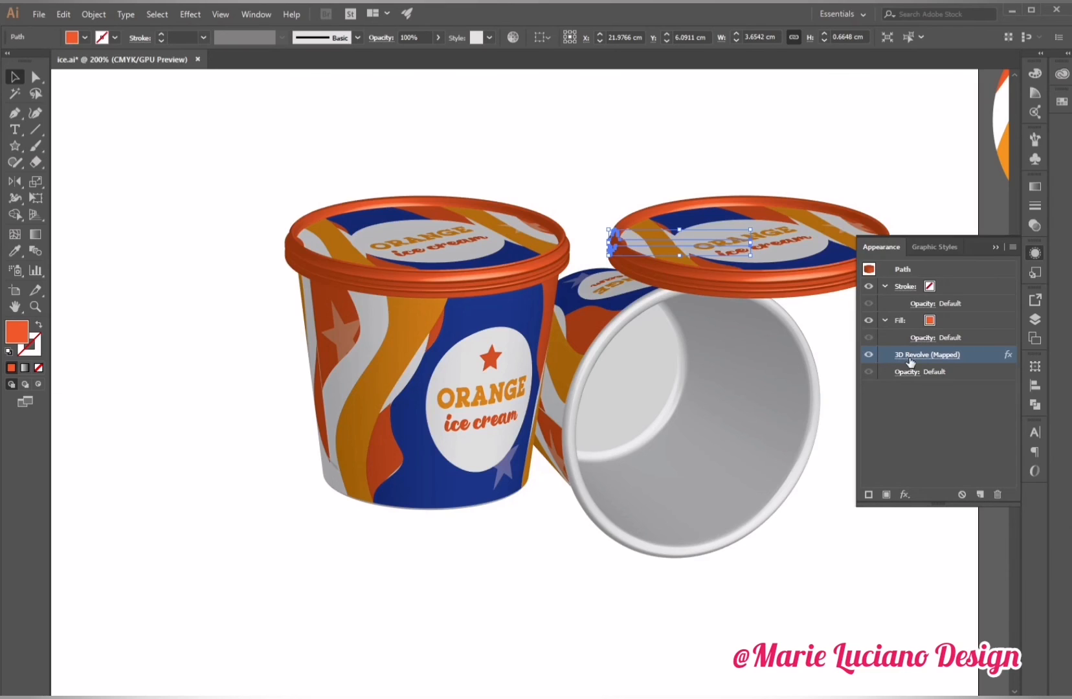
{"action": "left_click", "coordinate": [911, 360]}
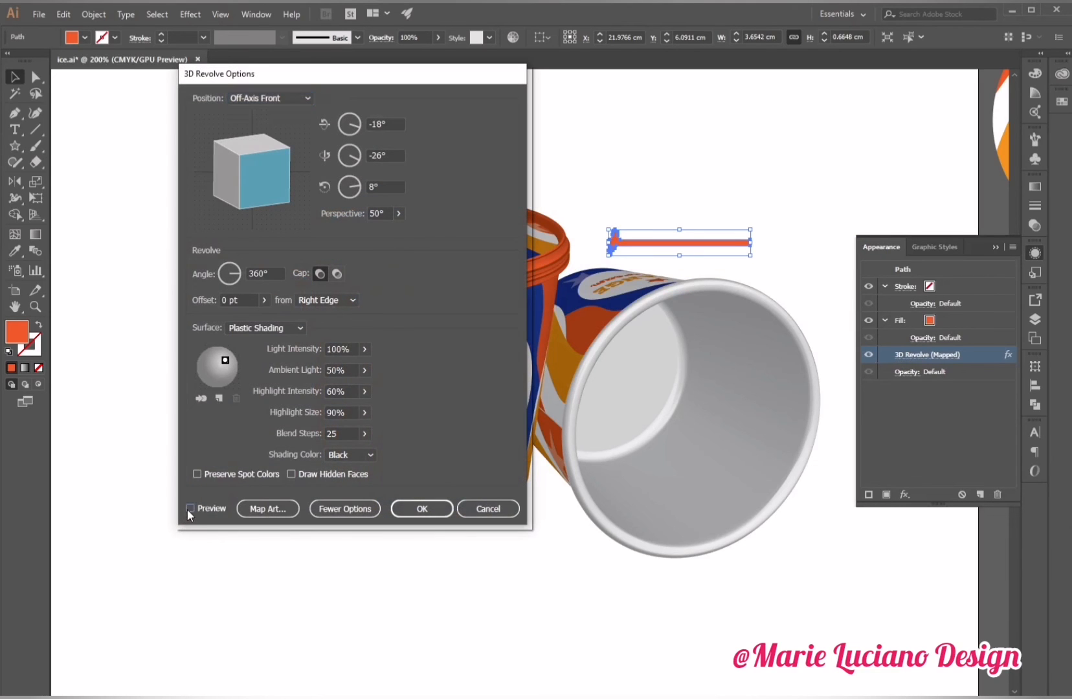
{"action": "left_click", "coordinate": [189, 508]}
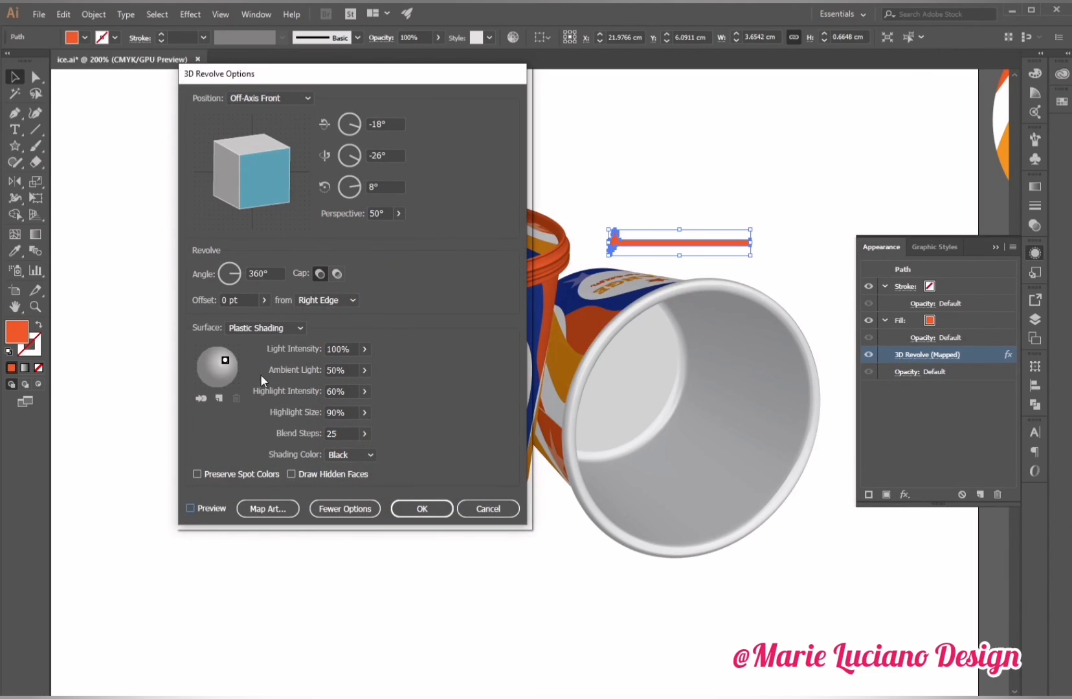
{"action": "left_click", "coordinate": [244, 95]}
{"action": "left_click", "coordinate": [259, 287]}
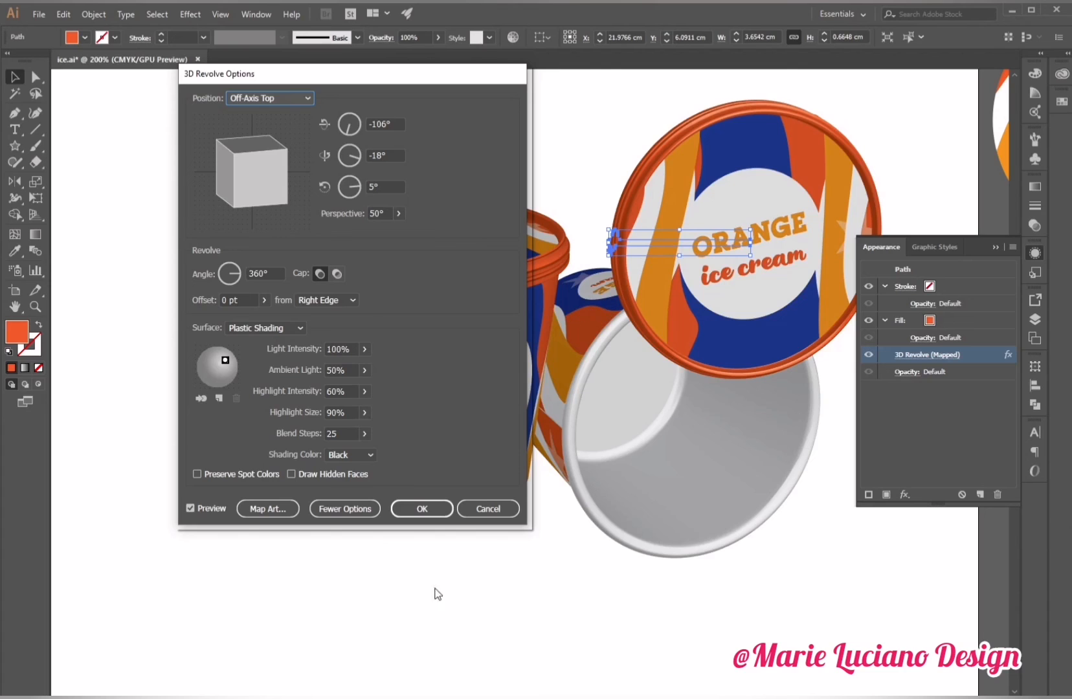
{"action": "left_click", "coordinate": [422, 508]}
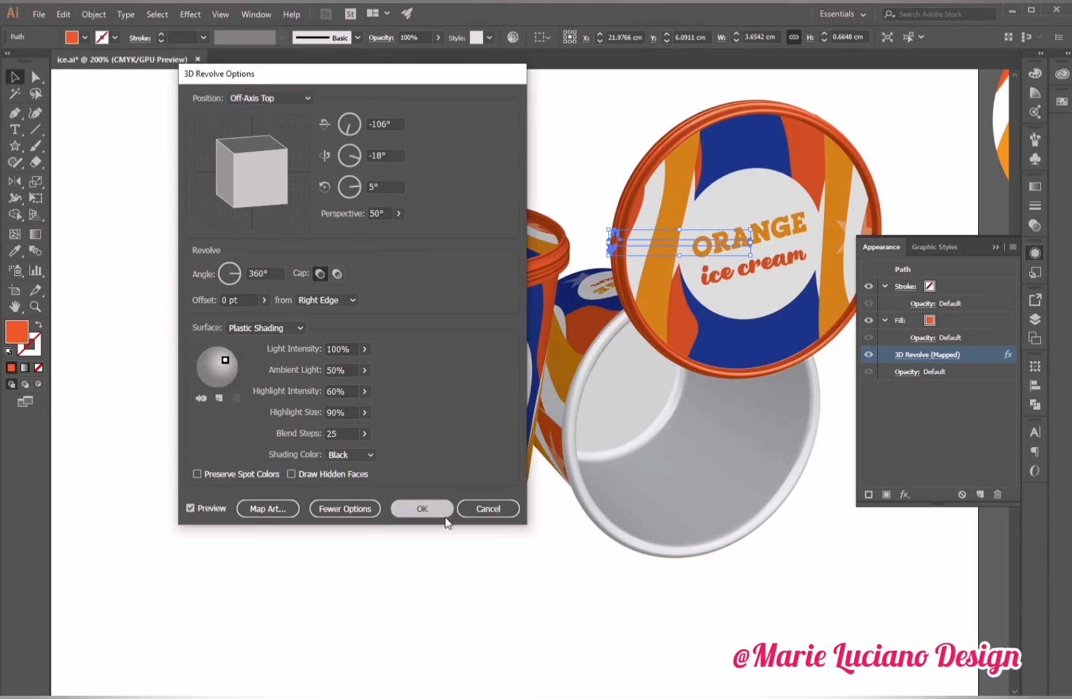
Move the tipped lid onto the opening of the tipped cup body and nudge it into place.
{"action": "left_click_drag", "start_coordinate": [717, 244], "coordinate": [675, 418]}
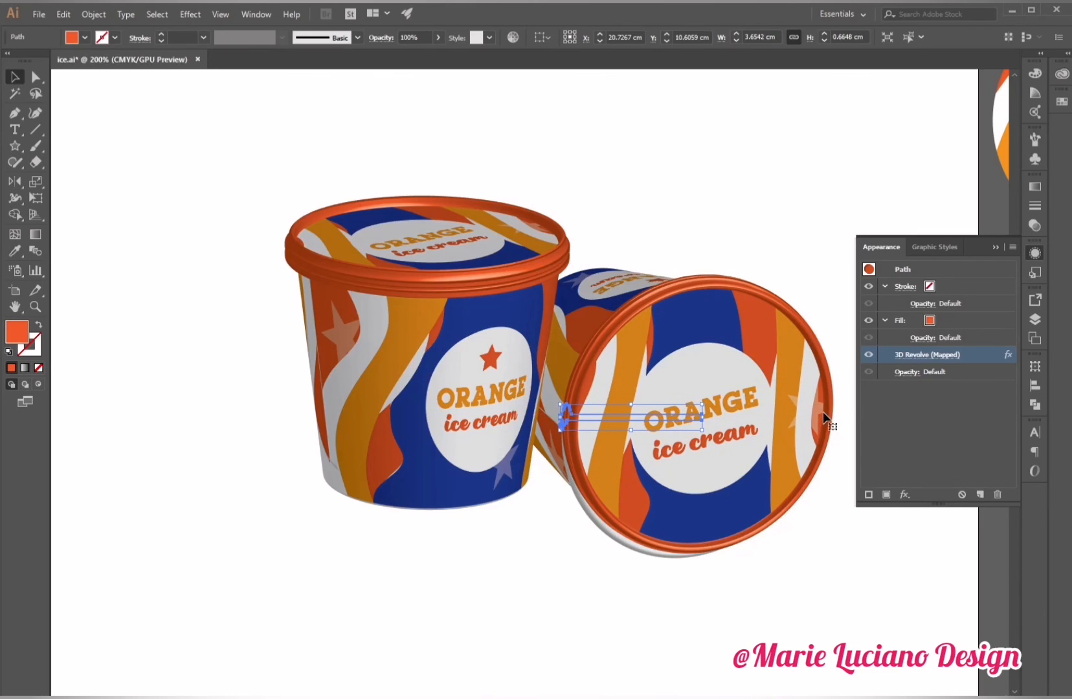
{"action": "key", "text": "Down"}
{"action": "key", "text": "Down"}
{"action": "key", "text": "Down"}
{"action": "key", "text": "Down"}
{"action": "key", "text": "Down"}
{"action": "key", "text": "Down"}
{"action": "key", "text": "Down"}
{"action": "key", "text": "Down"}
{"action": "key", "text": "Left"}
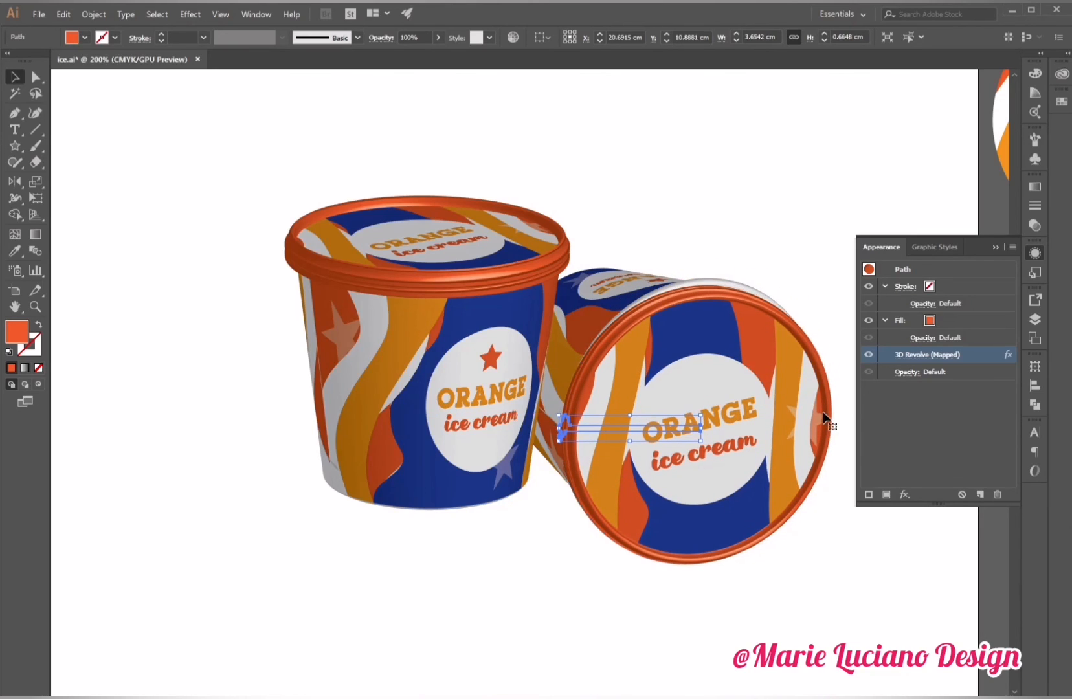
{"action": "key", "text": "Up"}
{"action": "key", "text": "Up"}
{"action": "key", "text": "Up"}
Tilt the lid's 3D Revolve rotation cube slightly so it matches the tipped cup.
{"action": "left_click", "coordinate": [926, 355]}
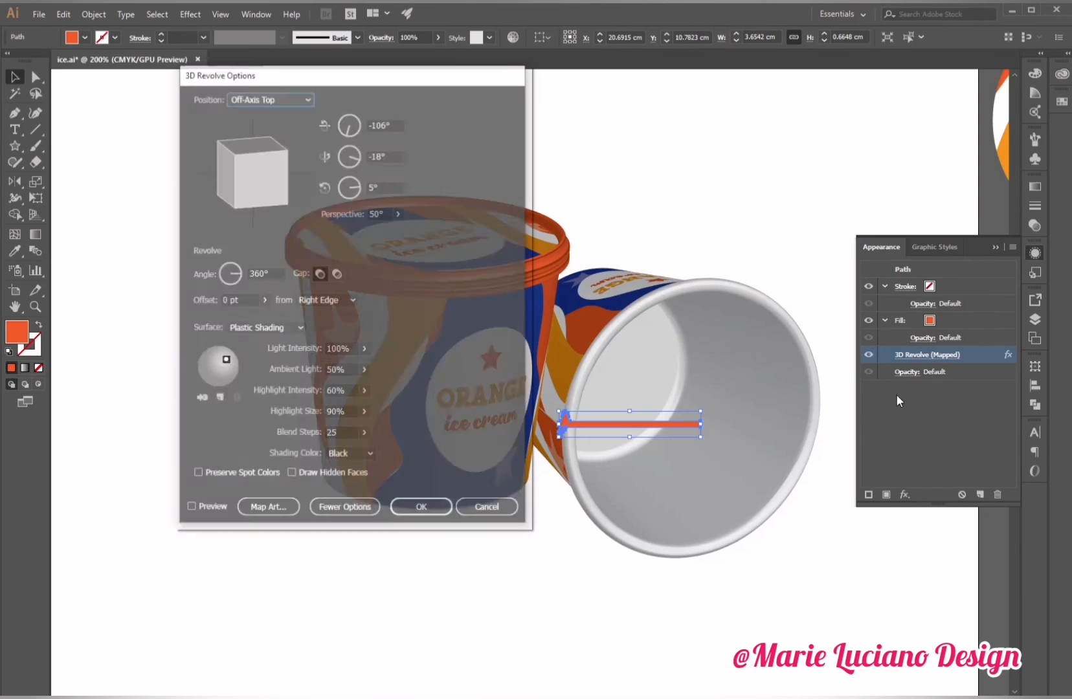
{"action": "left_click", "coordinate": [190, 508]}
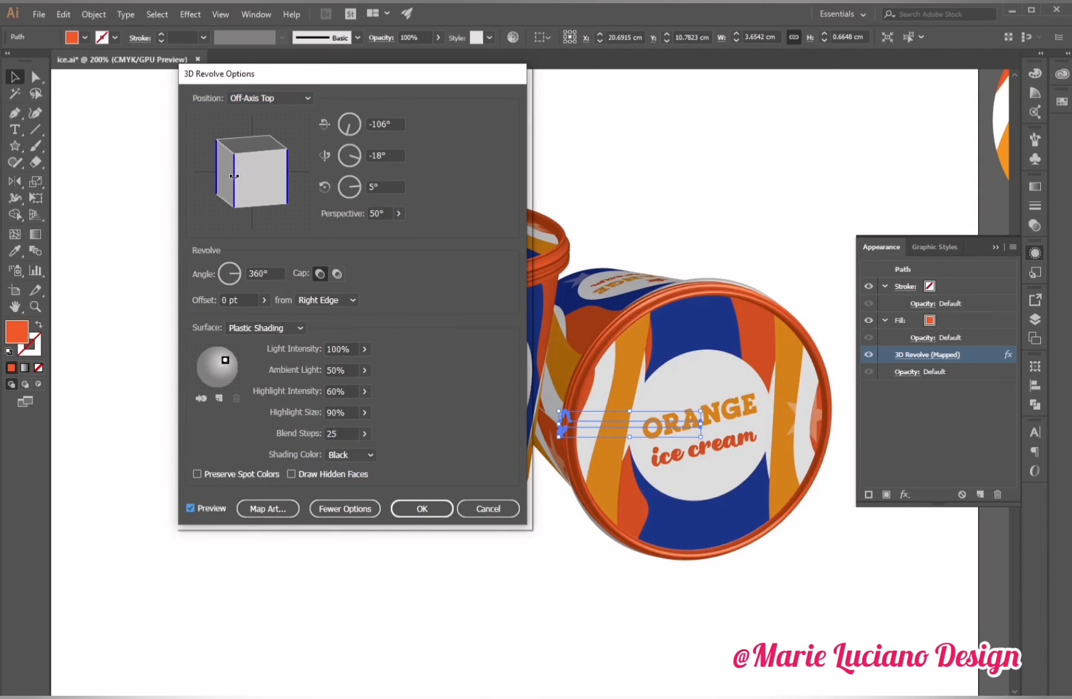
{"action": "left_click_drag", "start_coordinate": [234, 176], "coordinate": [238, 178]}
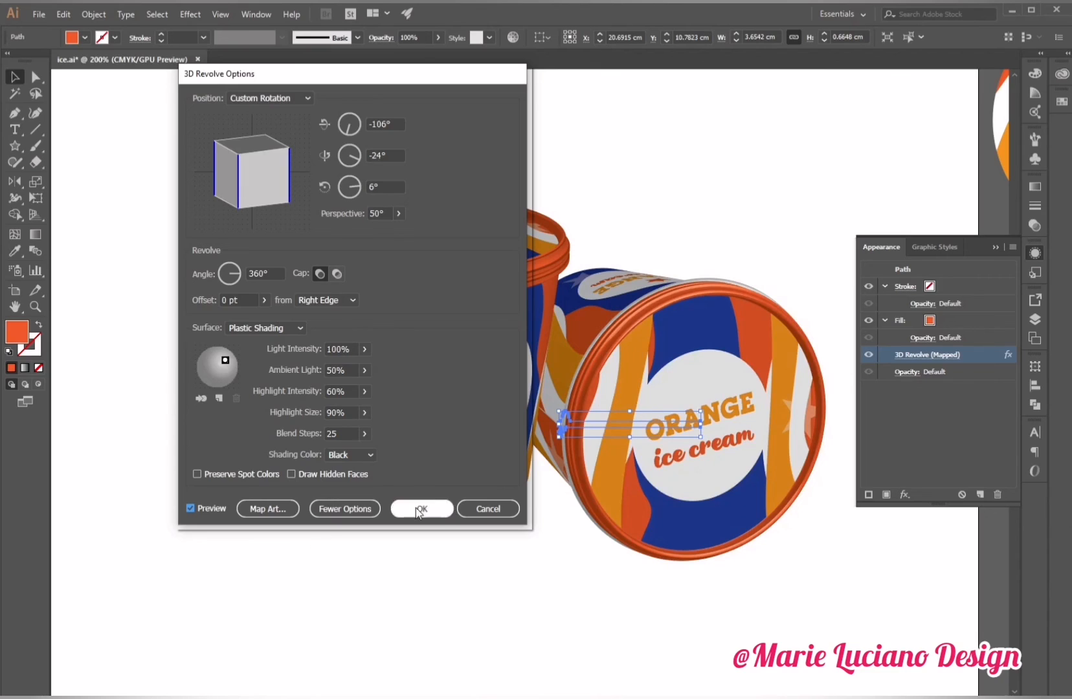
{"action": "left_click", "coordinate": [419, 510]}
Nudge the tipped lid into alignment with the cup's opening.
{"action": "key", "text": "Left"}
{"action": "key", "text": "Left"}
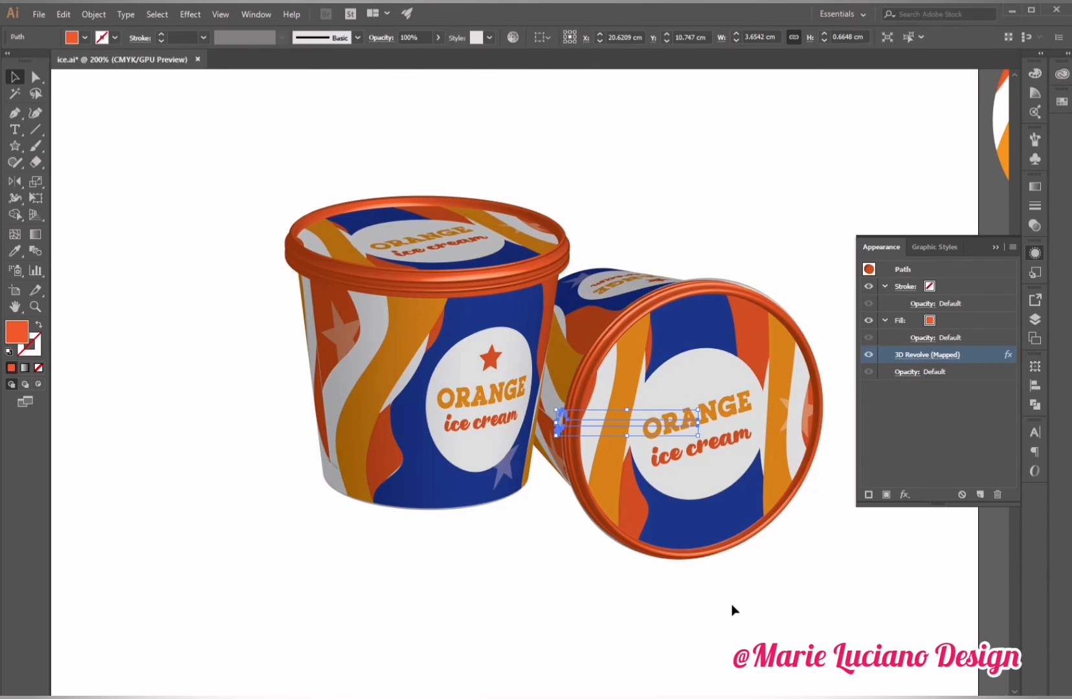
{"action": "key", "text": "Up"}
{"action": "key", "text": "Up"}
{"action": "key", "text": "Up"}
{"action": "key", "text": "Left"}
{"action": "key", "text": "Left"}
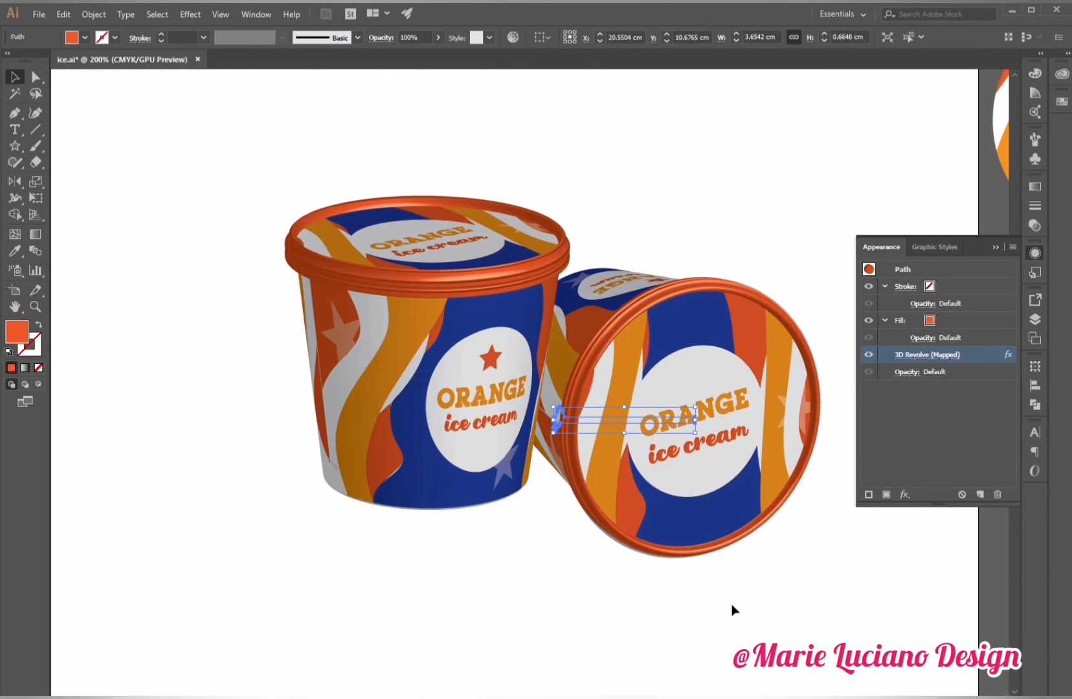
{"action": "key", "text": "Down"}
{"action": "key", "text": "Right"}
{"action": "key", "text": "Up"}
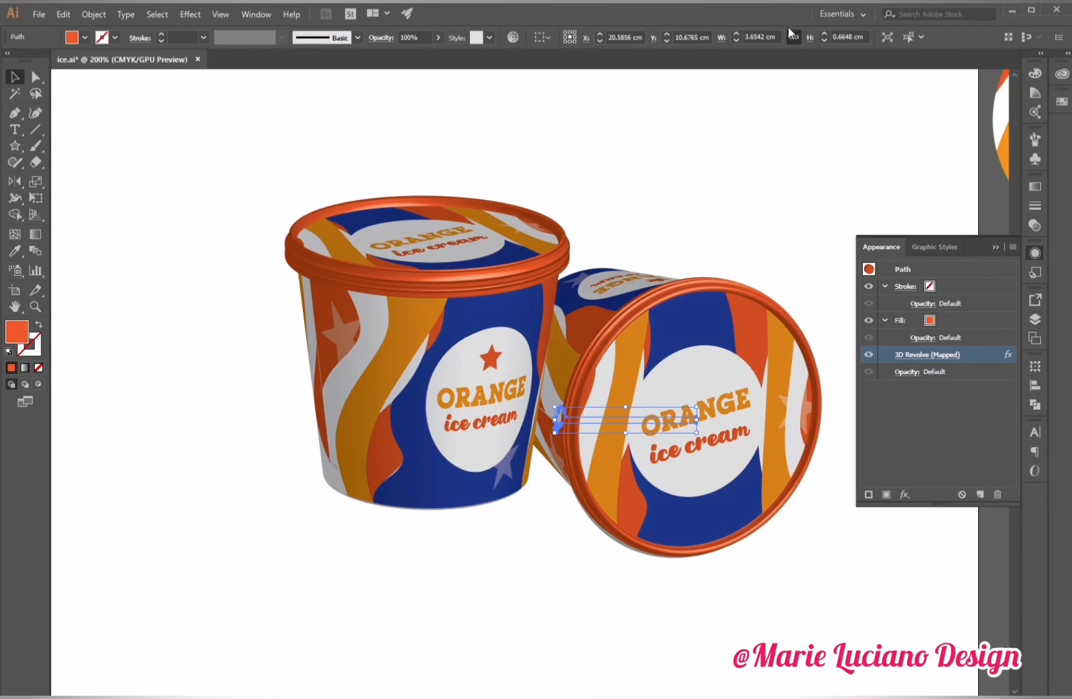
Set the tipped lid profile's width to 3.7 cm.
{"action": "left_click", "coordinate": [760, 36]}
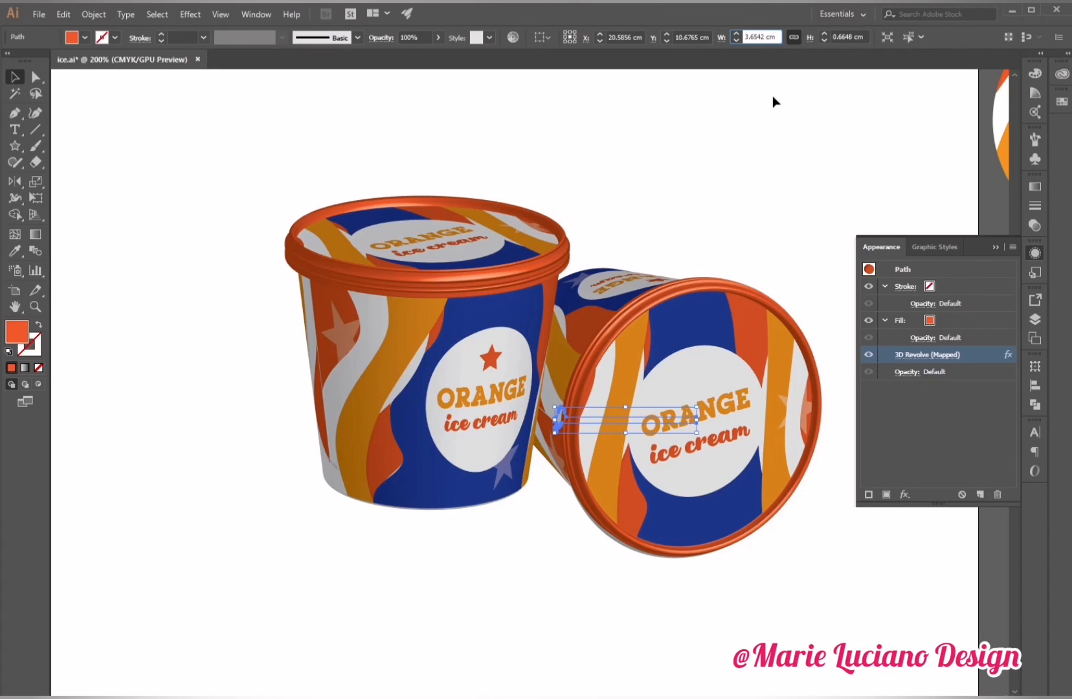
{"action": "key", "text": "Delete"}
{"action": "type", "text": "4"}
{"action": "key", "text": "Tab"}
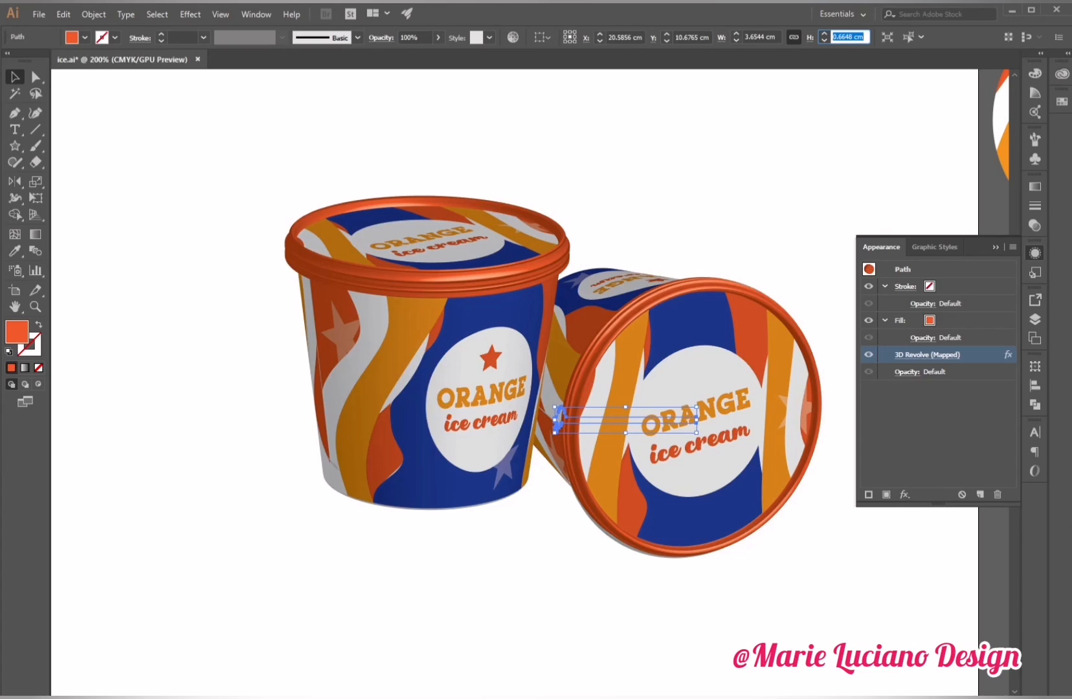
{"action": "left_click", "coordinate": [777, 194]}
{"action": "left_click", "coordinate": [671, 477]}
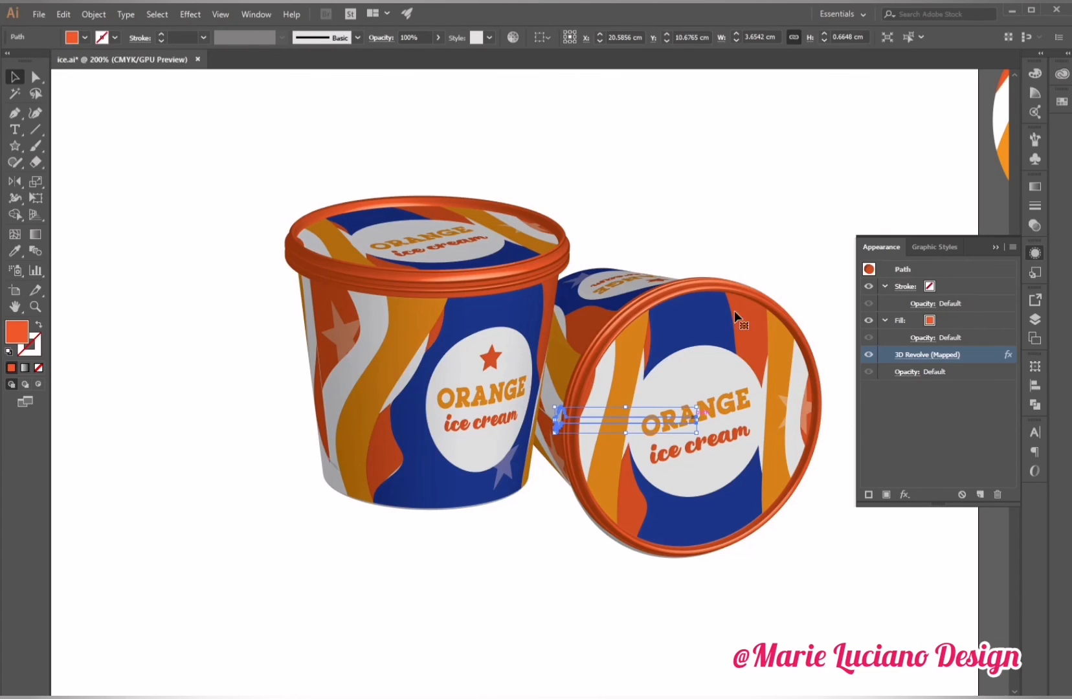
{"action": "left_click", "coordinate": [764, 35]}
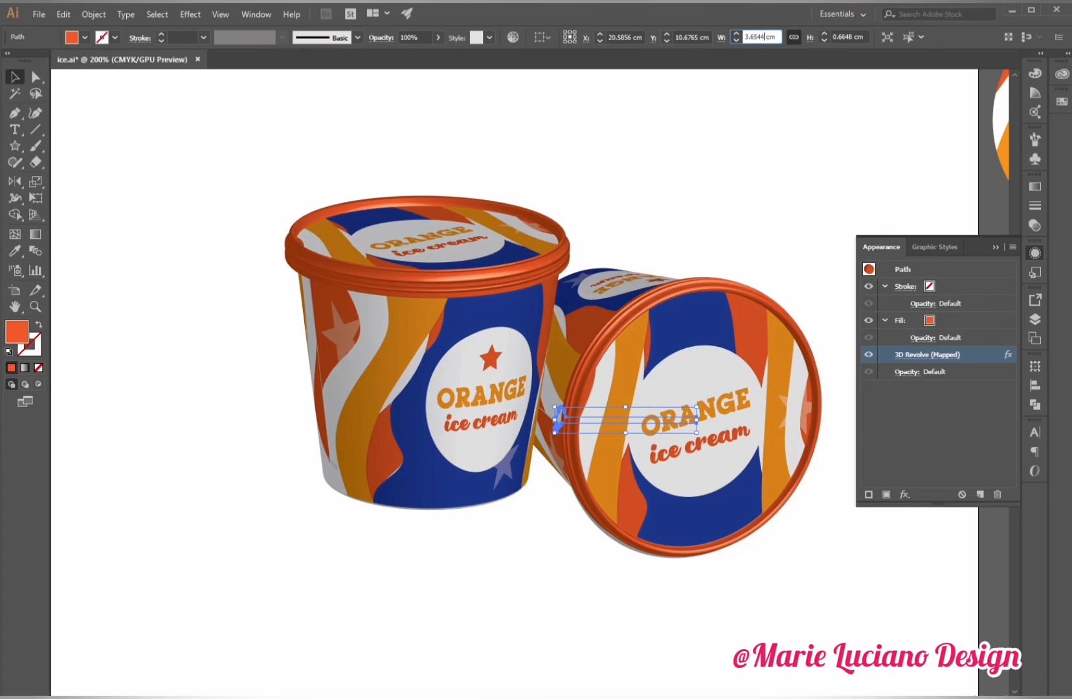
{"action": "double_click", "coordinate": [757, 37]}
{"action": "type", "text": "3.7"}
{"action": "key", "text": "Return"}
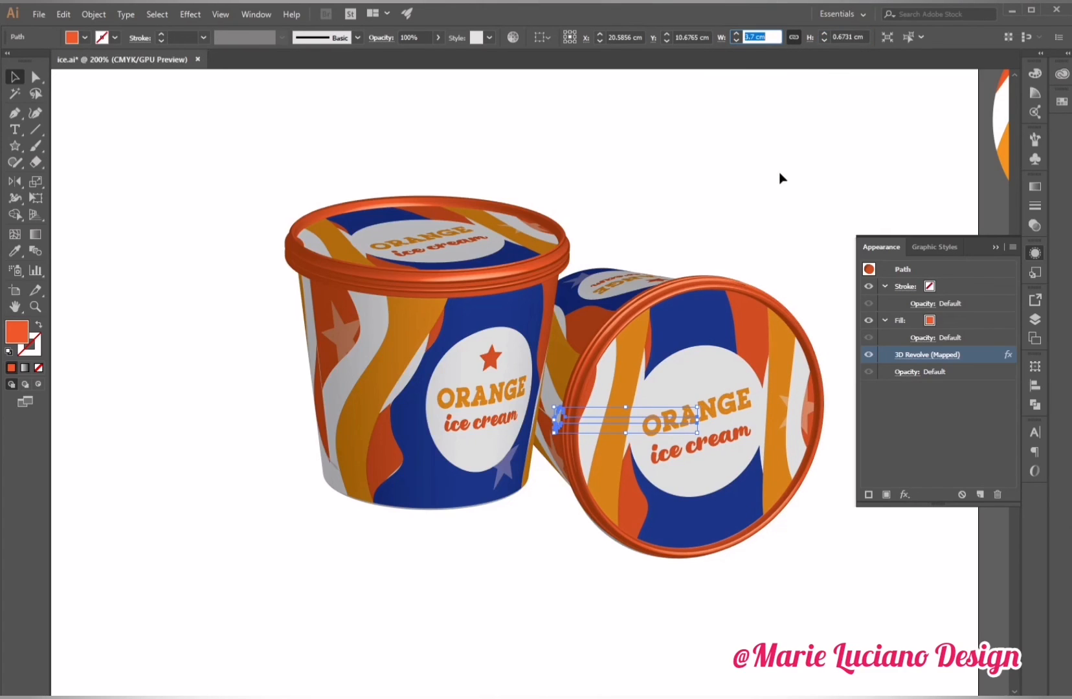
{"action": "left_click", "coordinate": [784, 191]}
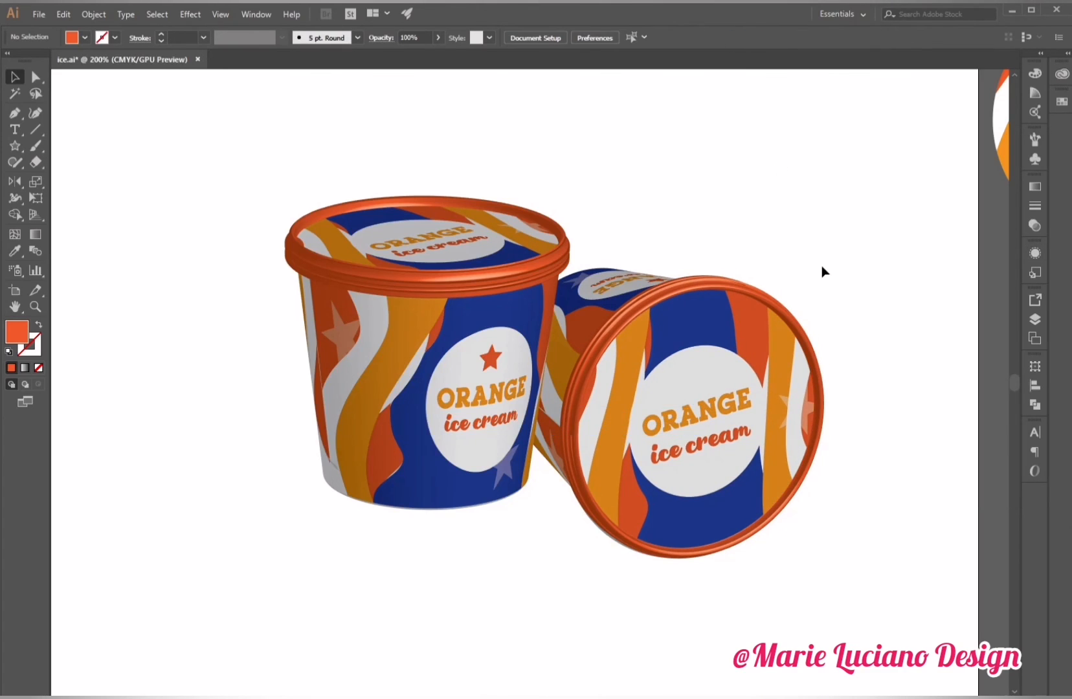
Shift the upright cup a few pixels to the left and save the document.
{"action": "left_click", "coordinate": [623, 386]}
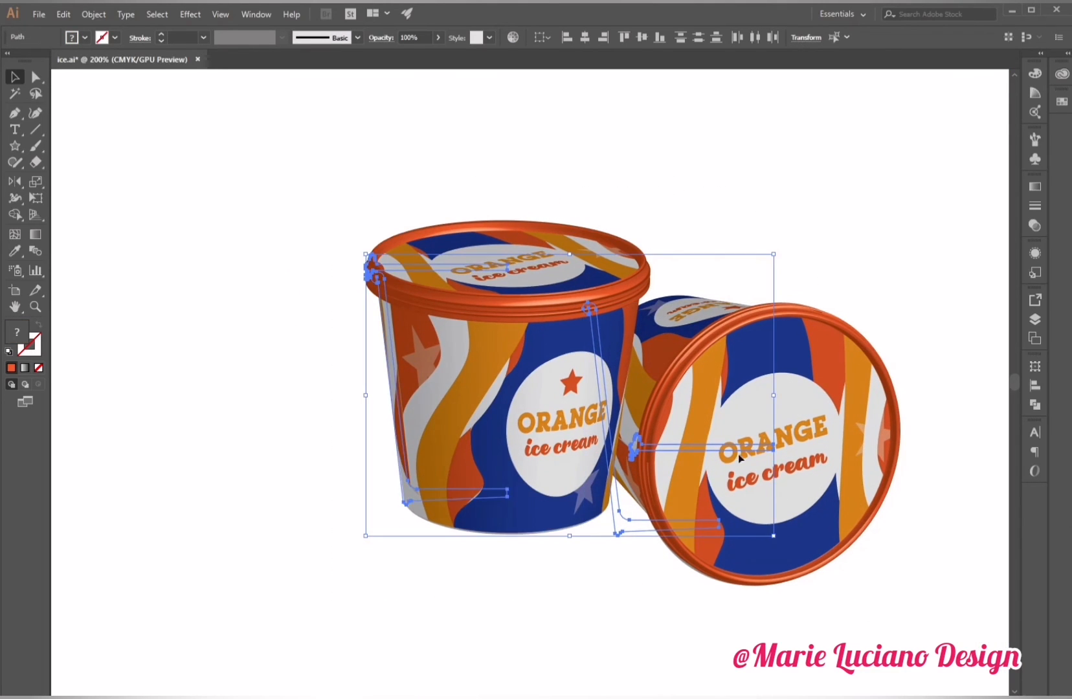
{"action": "left_click_drag", "start_coordinate": [650, 423], "coordinate": [647, 423]}
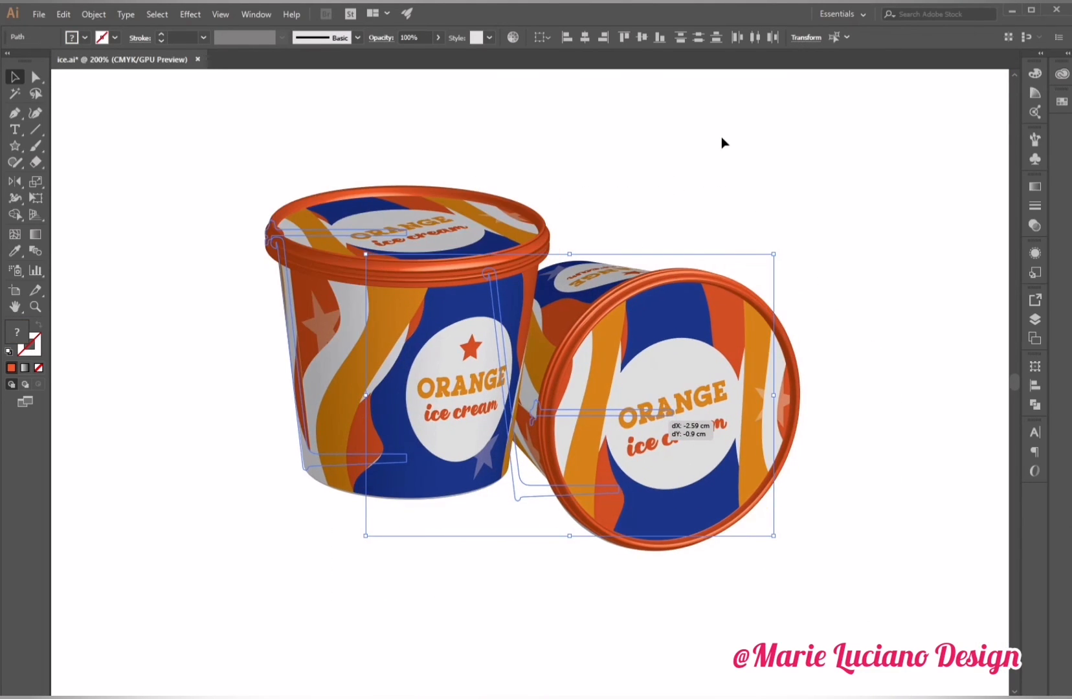
{"action": "left_click", "coordinate": [721, 137]}
{"action": "key", "text": "ctrl+s"}
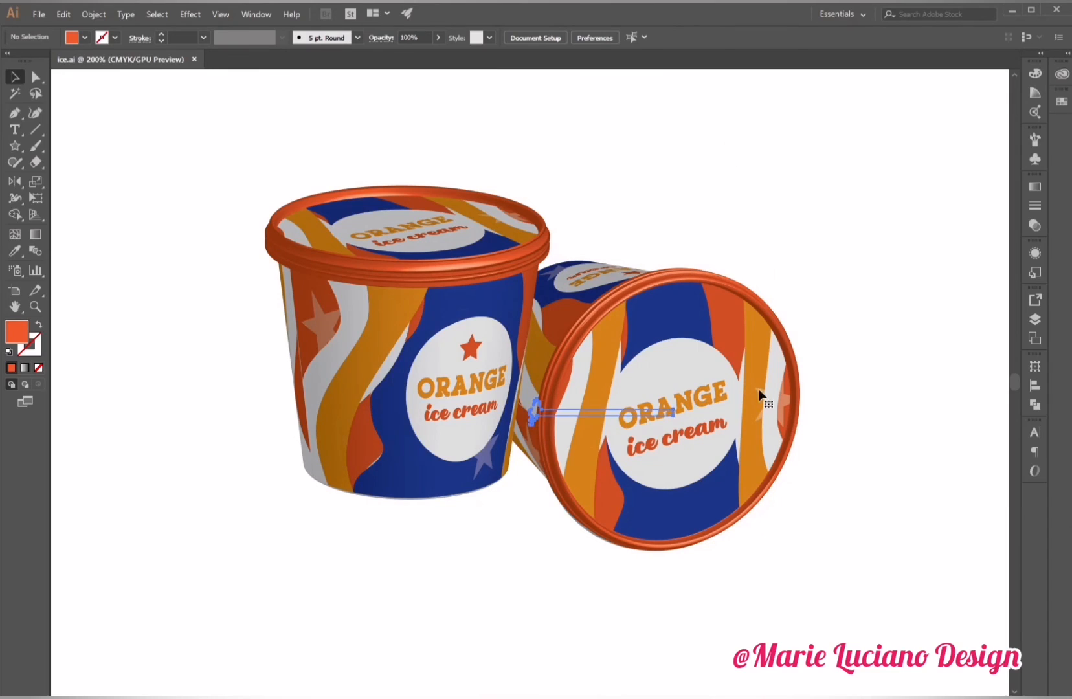
Set the tipped lid profile's width to 3.65 cm.
{"action": "left_click", "coordinate": [534, 412]}
{"action": "type", "text": "3.65"}
{"action": "key", "text": "Return"}
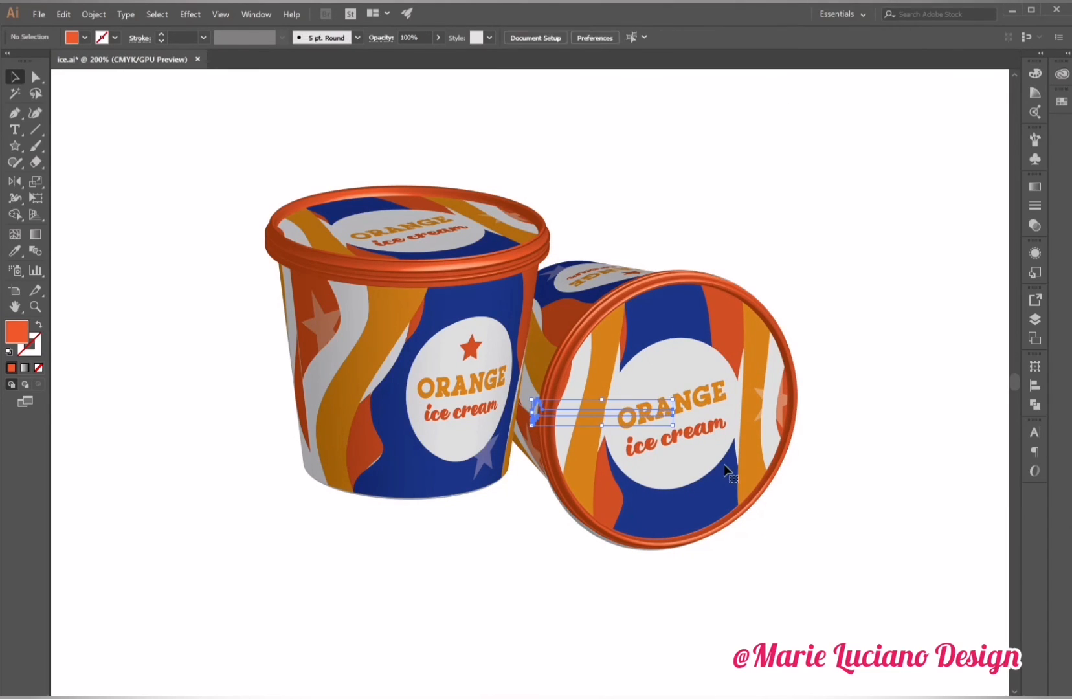
{"action": "left_click", "coordinate": [843, 292]}
Draw a black-filled ellipse with no stroke, about 10.9 × 1.7 cm, across the top of the cups.
{"action": "left_click", "coordinate": [8, 351]}
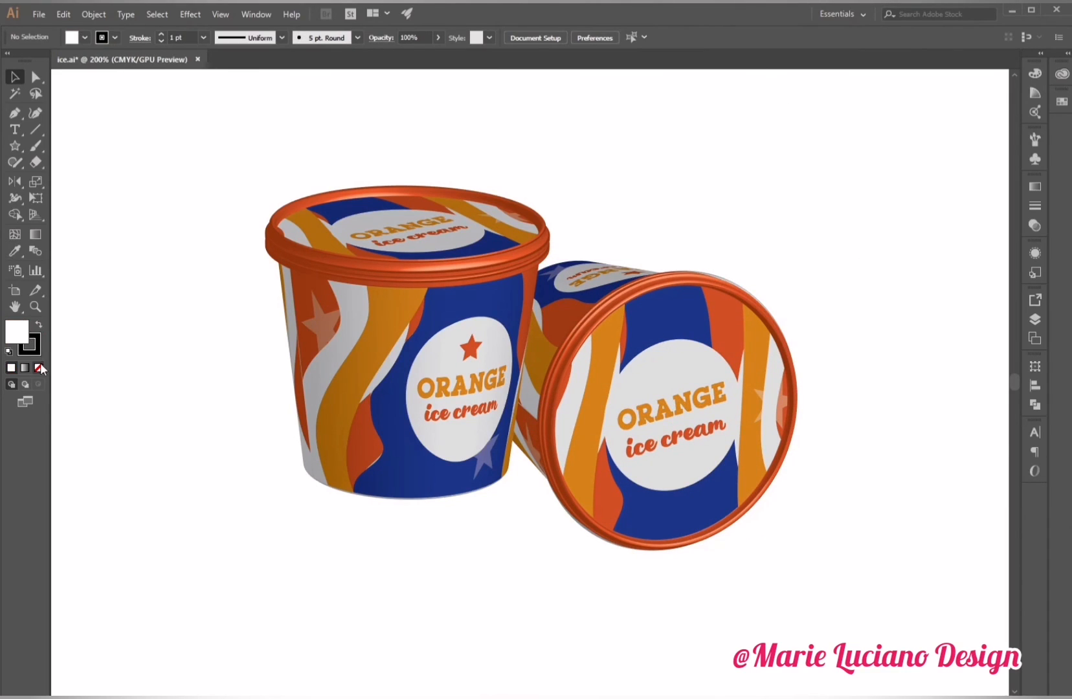
{"action": "left_click", "coordinate": [39, 325]}
{"action": "left_click_drag", "start_coordinate": [15, 146], "coordinate": [59, 169]}
{"action": "mouse_move", "coordinate": [278, 194]}
{"action": "left_mouse_down"}
{"action": "mouse_move", "coordinate": [606, 258]}
{"action": "mouse_move", "coordinate": [706, 259]}
{"action": "left_mouse_up"}
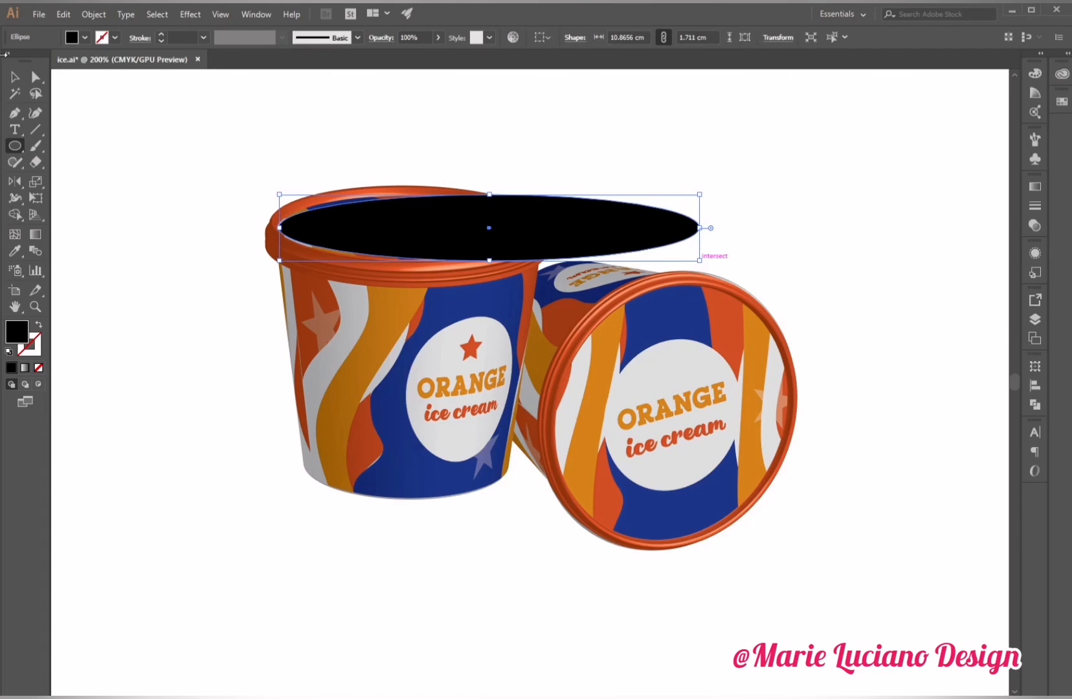
{"action": "key", "text": "v"}
Move the ellipse beneath the upright cup's base, send it to the back and narrow it to about 7.4 cm.
{"action": "left_click_drag", "start_coordinate": [574, 218], "coordinate": [585, 446]}
{"action": "left_click_drag", "start_coordinate": [716, 438], "coordinate": [627, 437]}
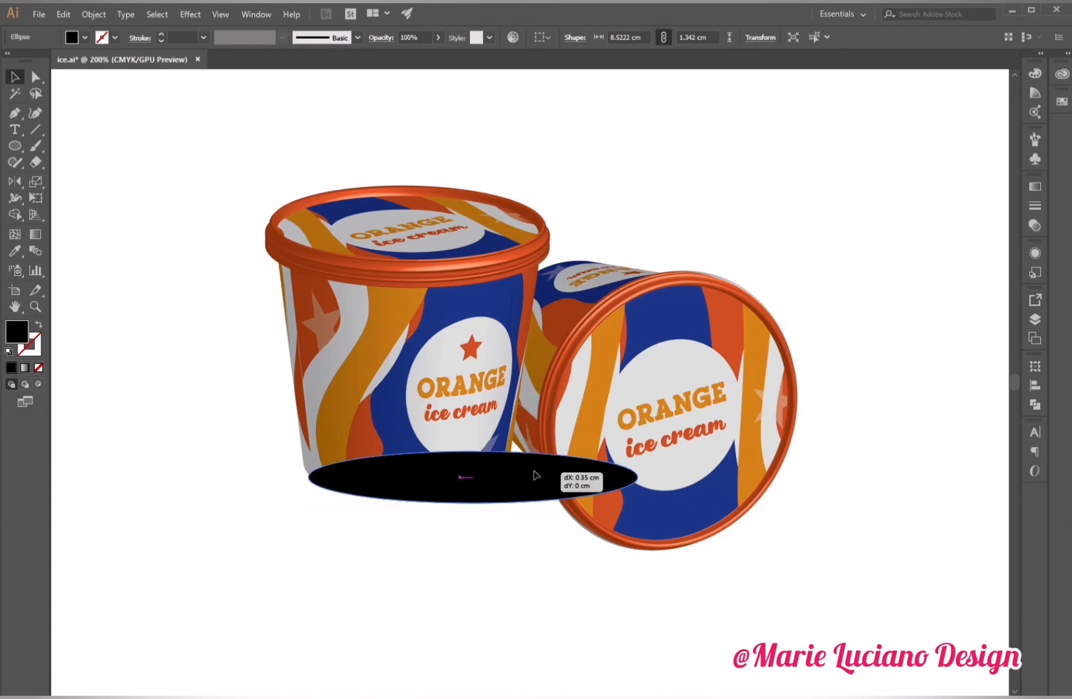
{"action": "key", "text": "ctrl+shift+bracketleft"}
{"action": "left_click_drag", "start_coordinate": [498, 498], "coordinate": [494, 499]}
{"action": "left_click_drag", "start_coordinate": [301, 470], "coordinate": [325, 471]}
{"action": "left_click_drag", "start_coordinate": [628, 470], "coordinate": [609, 471]}
Apply a Gaussian Blur with a 38.5 pixel radius to the shadow ellipse.
{"action": "left_click", "coordinate": [190, 14]}
{"action": "mouse_move", "coordinate": [235, 243]}
{"action": "left_click", "coordinate": [368, 244]}
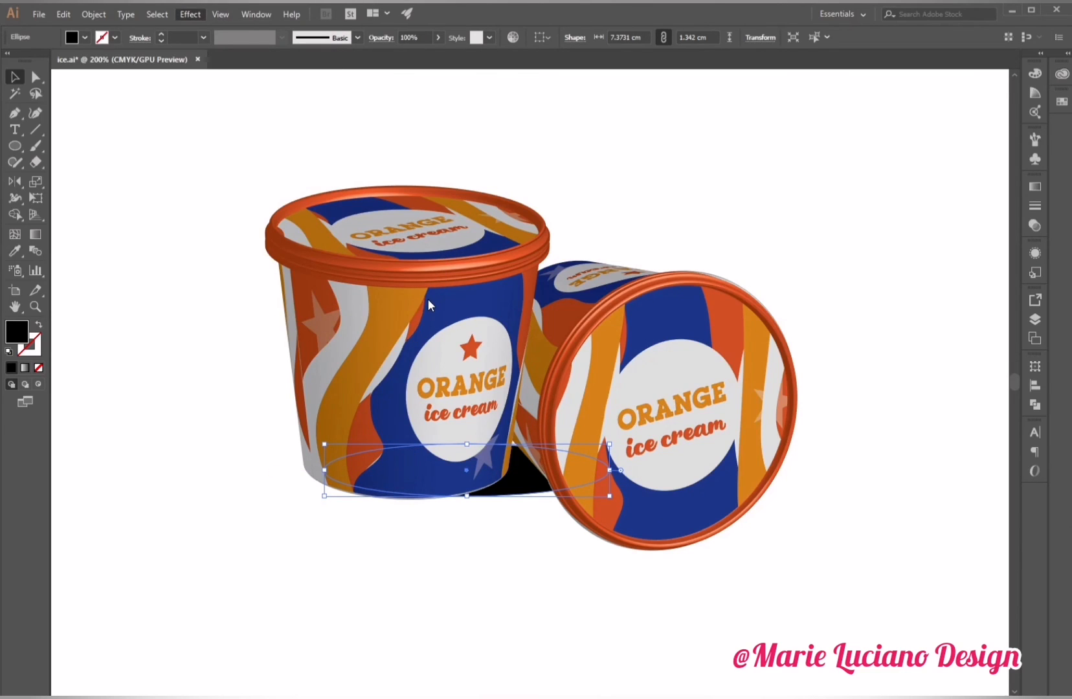
{"action": "left_click", "coordinate": [408, 371]}
{"action": "mouse_move", "coordinate": [476, 341]}
{"action": "left_mouse_down"}
{"action": "mouse_move", "coordinate": [457, 338]}
{"action": "mouse_move", "coordinate": [477, 341]}
{"action": "left_mouse_up"}
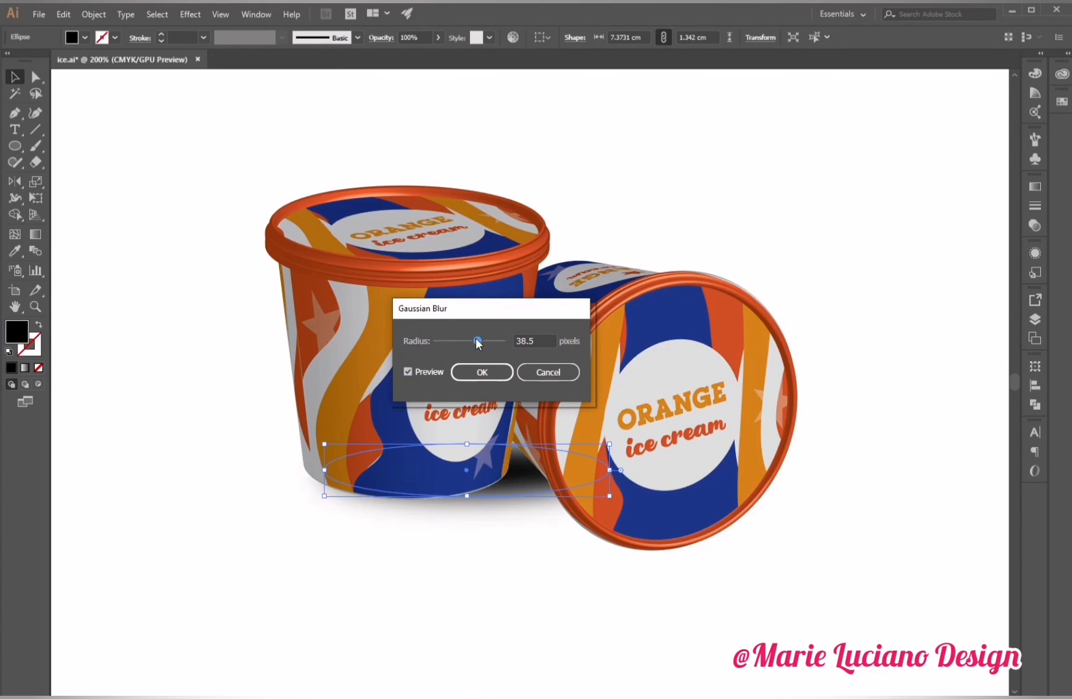
{"action": "key", "text": "Return"}
Fill the shadow ellipse with a linear gradient and set its white stop's opacity to 0%.
{"action": "left_click", "coordinate": [1035, 186]}
{"action": "left_click", "coordinate": [872, 290]}
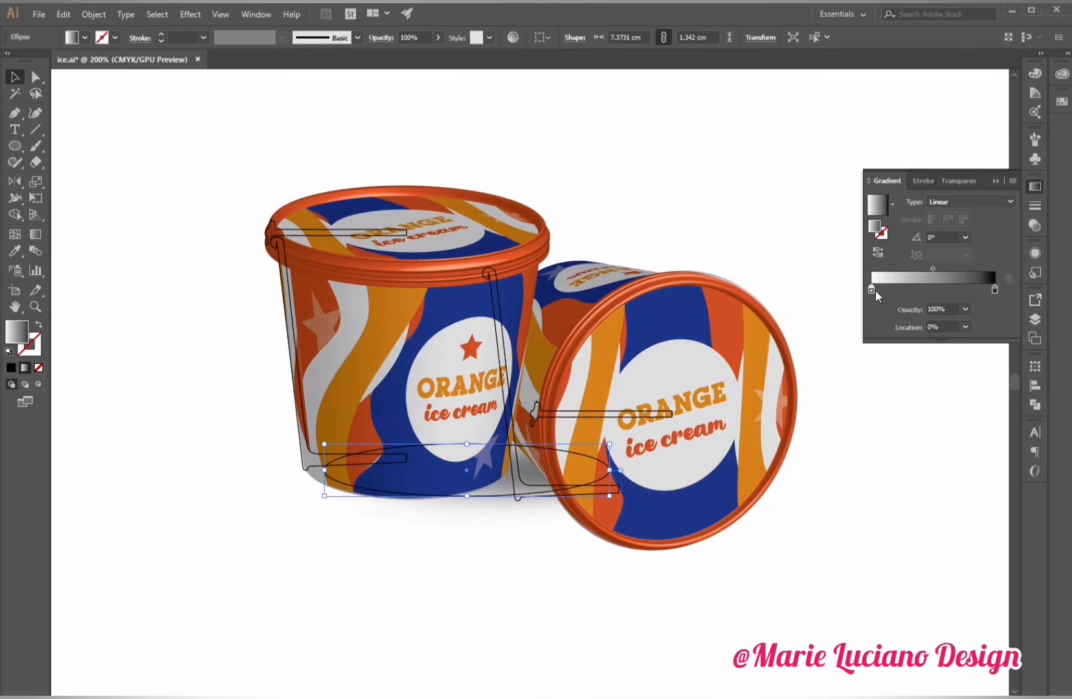
{"action": "double_click", "coordinate": [873, 291]}
{"action": "left_click", "coordinate": [841, 408]}
{"action": "left_click", "coordinate": [872, 291]}
{"action": "left_click", "coordinate": [965, 309]}
{"action": "left_click", "coordinate": [973, 329]}
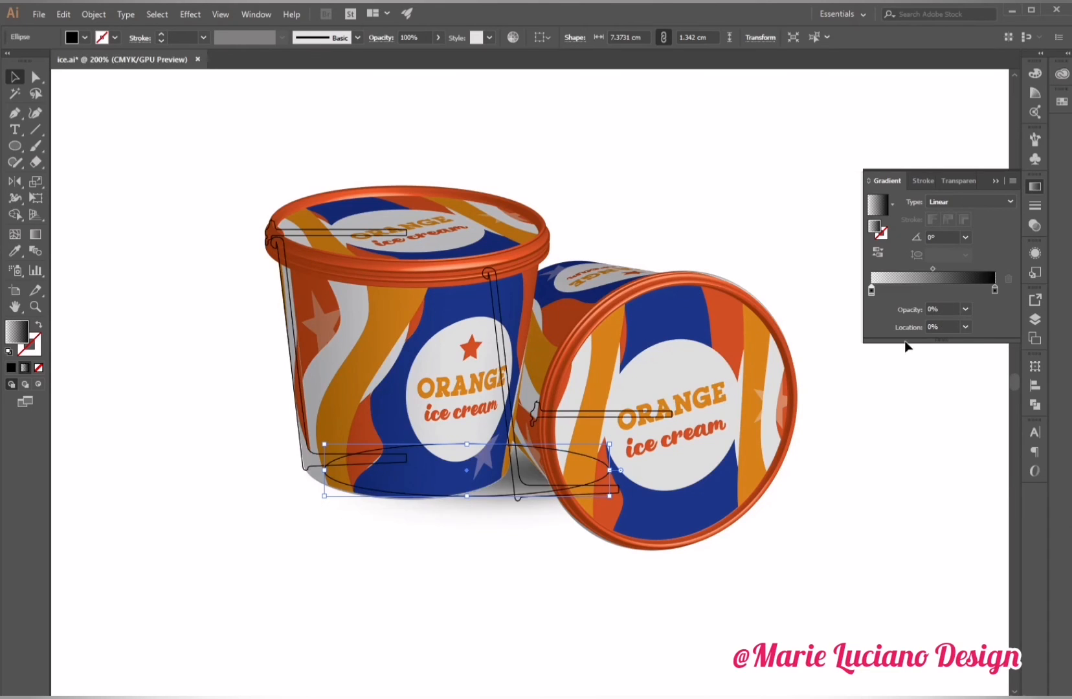
Place a smaller shadow ellipse under the tipped cup and set its gradient stop opacity to 40%.
{"action": "left_click", "coordinate": [266, 454]}
{"action": "left_click_drag", "start_coordinate": [492, 502], "coordinate": [530, 545]}
{"action": "left_click", "coordinate": [878, 252]}
{"action": "left_click", "coordinate": [887, 482]}
{"action": "left_click", "coordinate": [582, 545]}
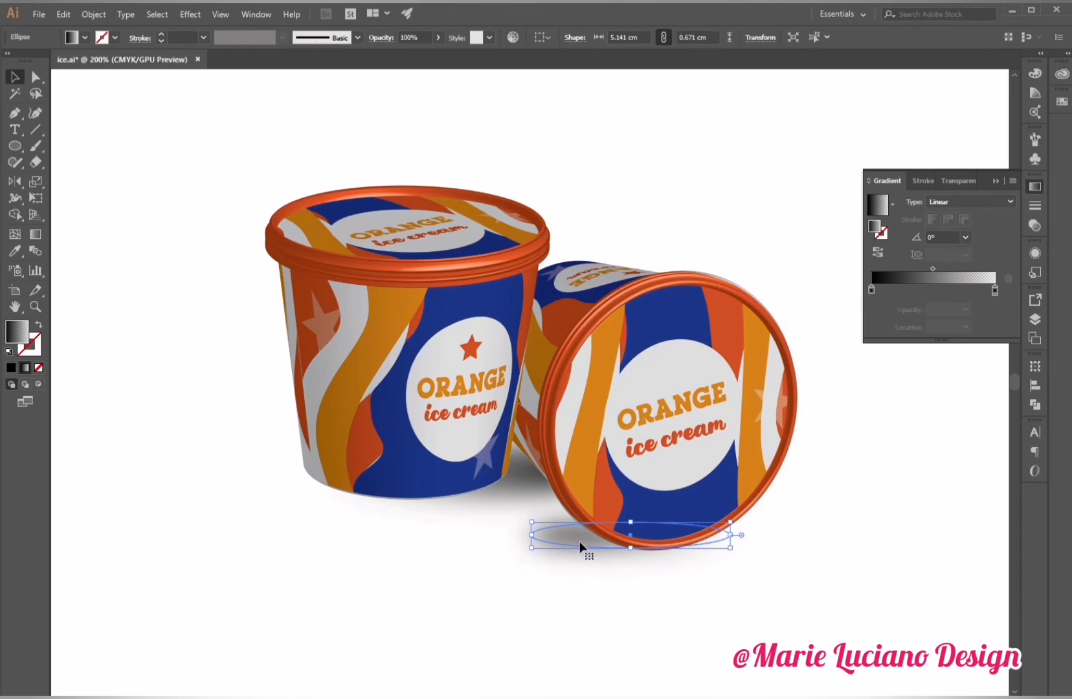
{"action": "left_click", "coordinate": [872, 290]}
{"action": "left_click", "coordinate": [965, 309]}
{"action": "left_click", "coordinate": [973, 386]}
{"action": "left_click", "coordinate": [736, 665]}
Enlarge and reposition the second shadow beneath the tipped cup to about 6.8 × 2.8 cm.
{"action": "left_click", "coordinate": [567, 536]}
{"action": "left_click_drag", "start_coordinate": [629, 519], "coordinate": [630, 504]}
{"action": "left_click", "coordinate": [630, 621]}
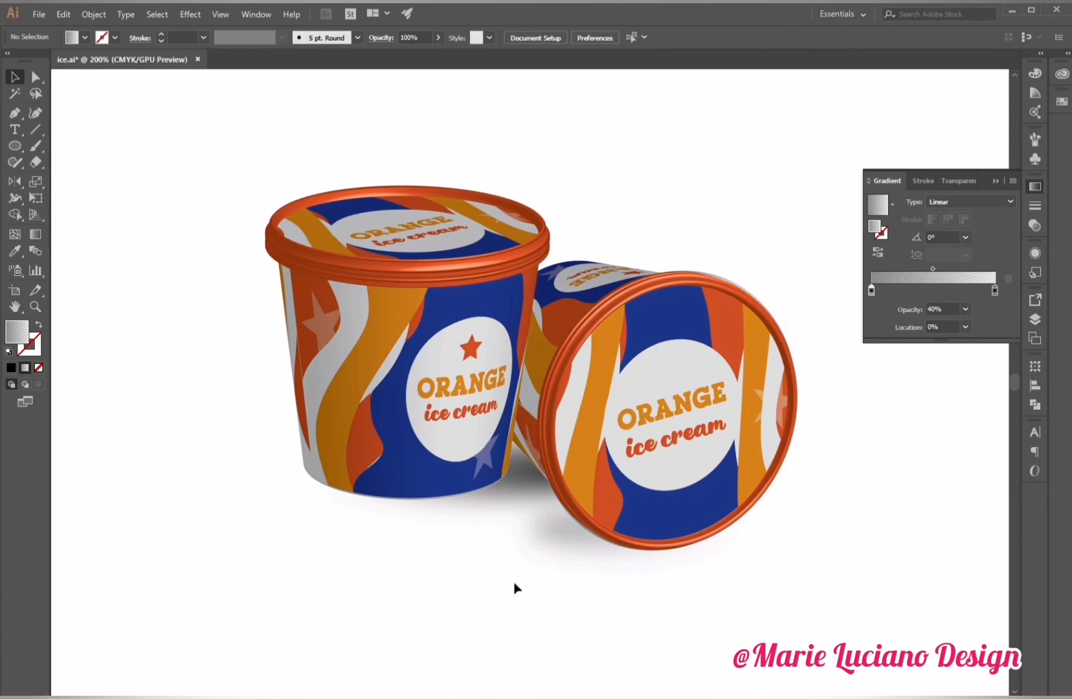
{"action": "left_click", "coordinate": [552, 524]}
{"action": "left_click_drag", "start_coordinate": [550, 523], "coordinate": [476, 446]}
{"action": "left_click_drag", "start_coordinate": [562, 476], "coordinate": [590, 539]}
{"action": "left_click_drag", "start_coordinate": [664, 486], "coordinate": [766, 477]}
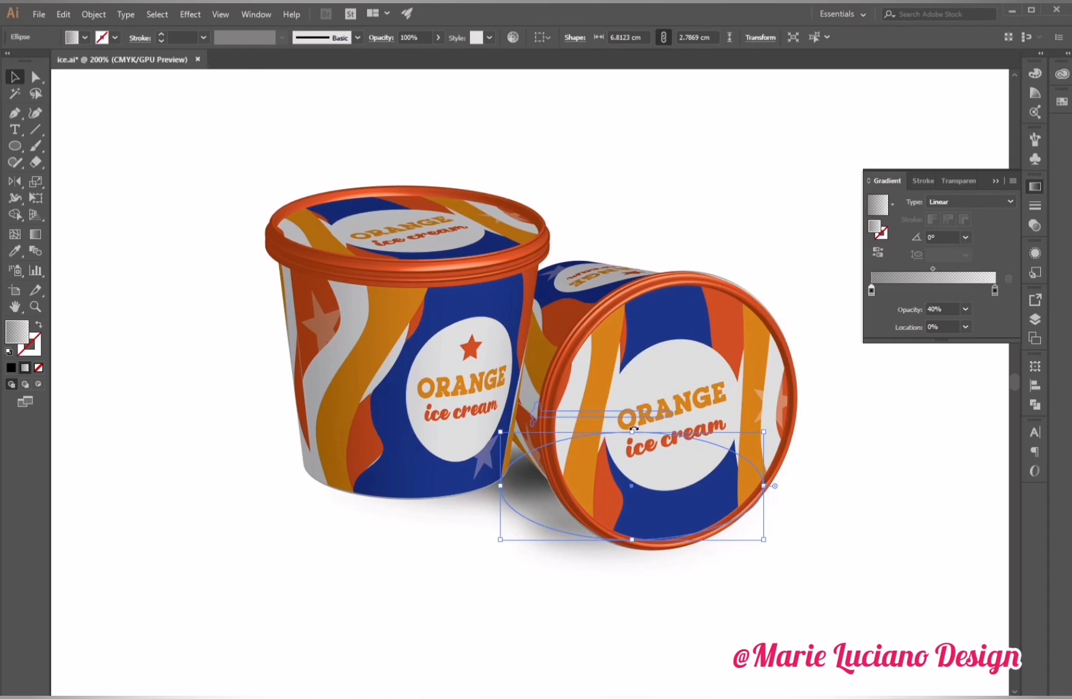
{"action": "left_click", "coordinate": [383, 646]}
Move the upright cup together with its shadow slightly to the left.
{"action": "left_click", "coordinate": [995, 182]}
{"action": "left_click_drag", "start_coordinate": [242, 119], "coordinate": [414, 510]}
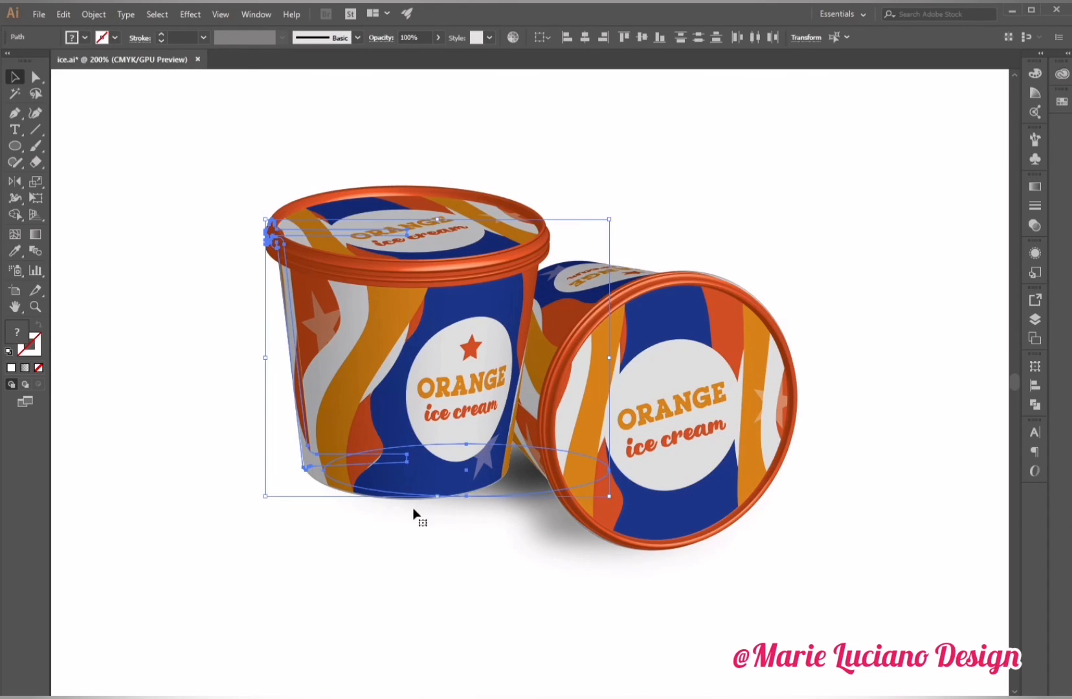
{"action": "left_click_drag", "start_coordinate": [404, 465], "coordinate": [376, 460]}
{"action": "key", "text": "Left"}
{"action": "key", "text": "Left"}
{"action": "key", "text": "Left"}
{"action": "key", "text": "Left"}
{"action": "key", "text": "Left"}
{"action": "key", "text": "Left"}
{"action": "key", "text": "Left"}
{"action": "key", "text": "Left"}
{"action": "key", "text": "Left"}
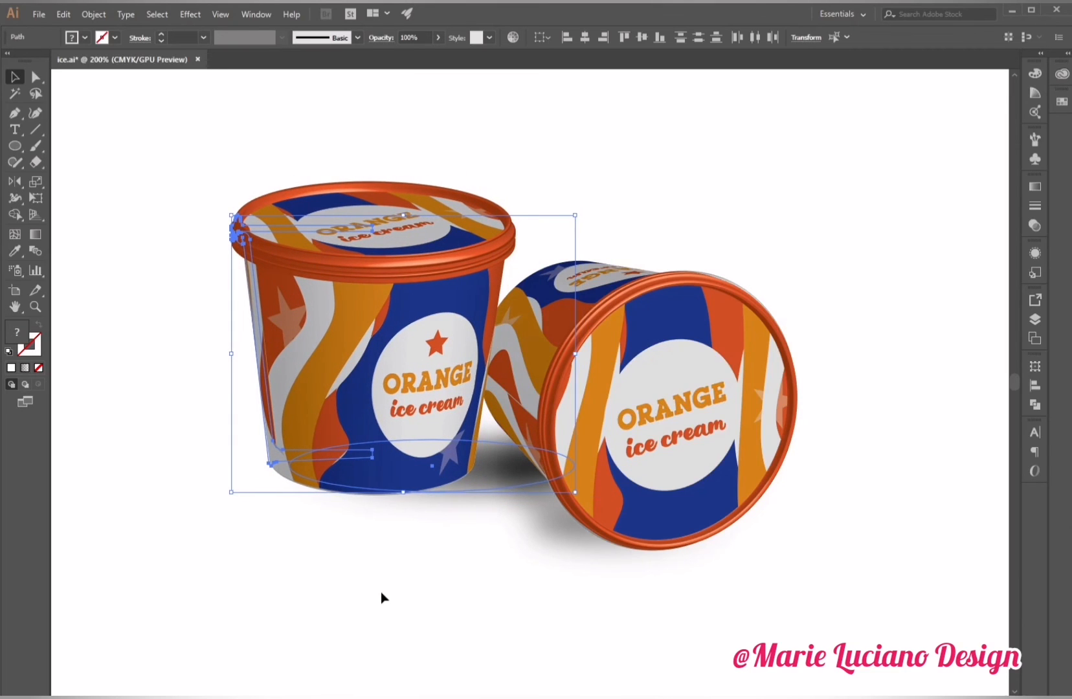
Examine the gradient and transparency settings of both shadow ellipses.
{"action": "left_click", "coordinate": [510, 465]}
{"action": "left_click", "coordinate": [1035, 225]}
{"action": "left_click", "coordinate": [1035, 186]}
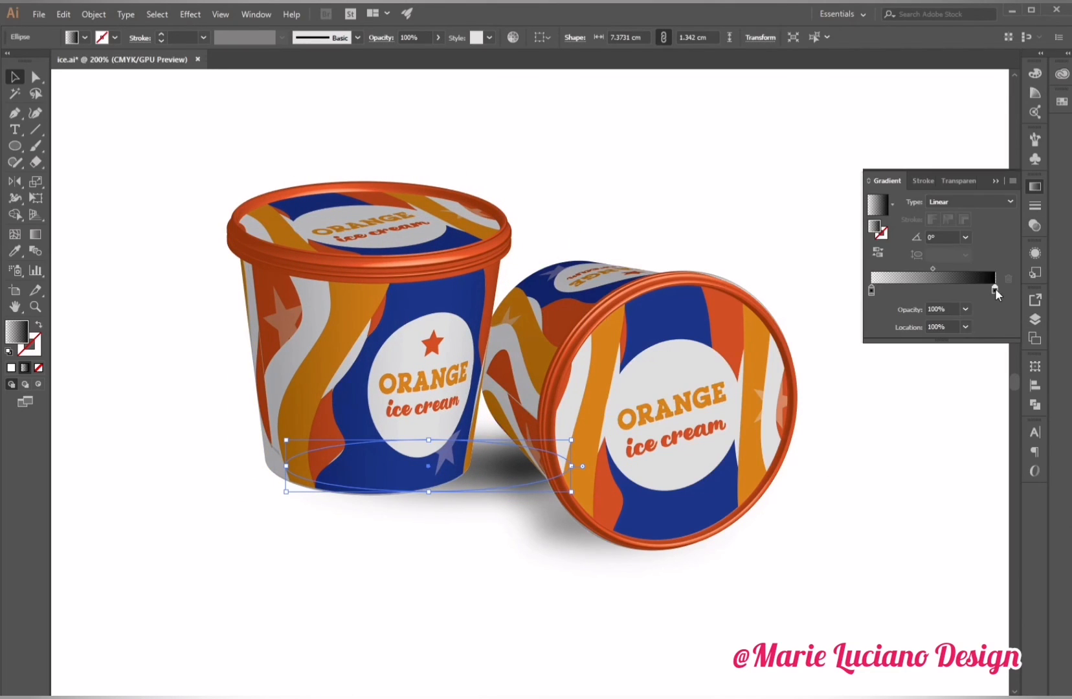
{"action": "left_click", "coordinate": [952, 467]}
{"action": "left_click", "coordinate": [658, 547]}
{"action": "left_click", "coordinate": [546, 517]}
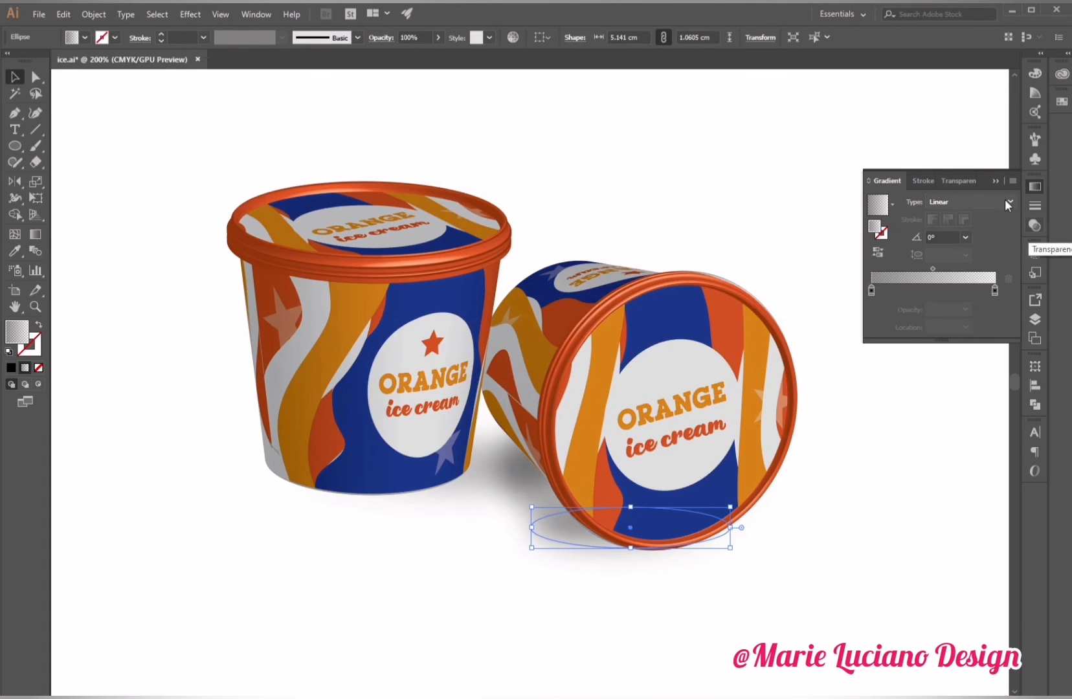
{"action": "left_click", "coordinate": [1035, 225]}
{"action": "left_click", "coordinate": [736, 641]}
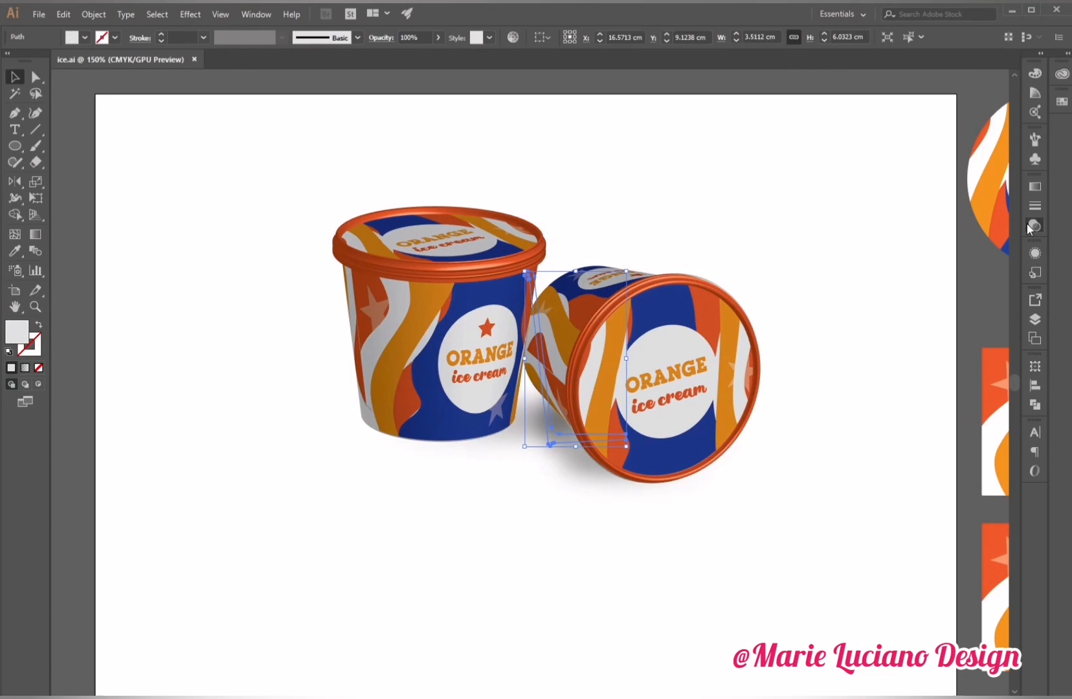
Edit the tipped cup body's 3D Revolve lighting, removing one light and repositioning the remaining light source.
{"action": "left_click", "coordinate": [1035, 252]}
{"action": "left_click", "coordinate": [927, 354]}
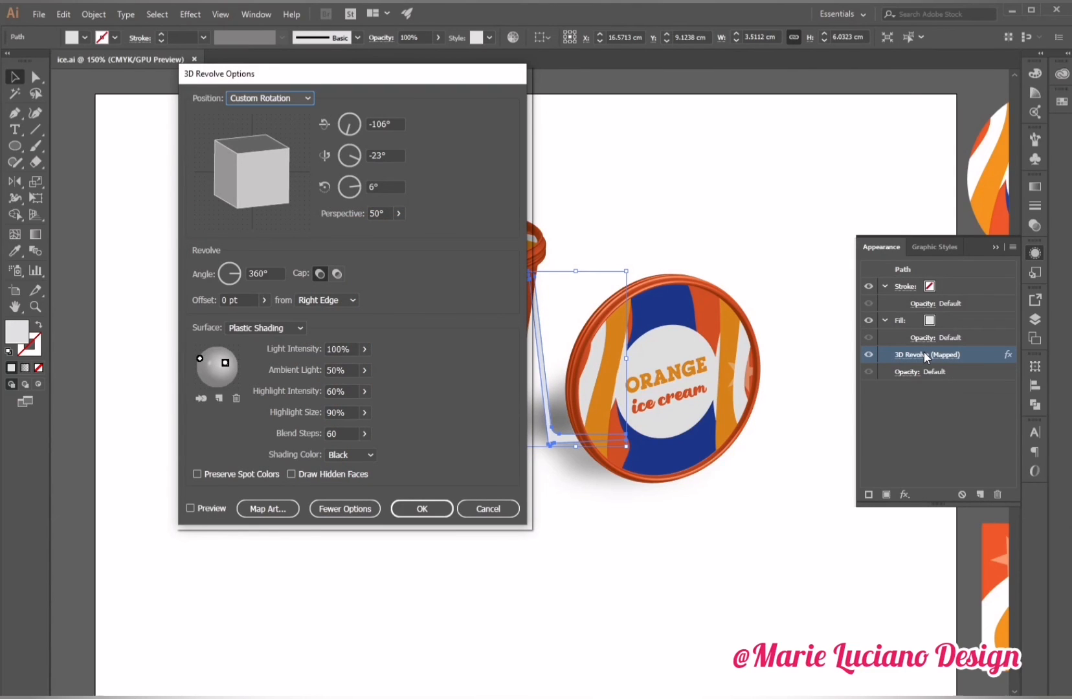
{"action": "left_click", "coordinate": [189, 508]}
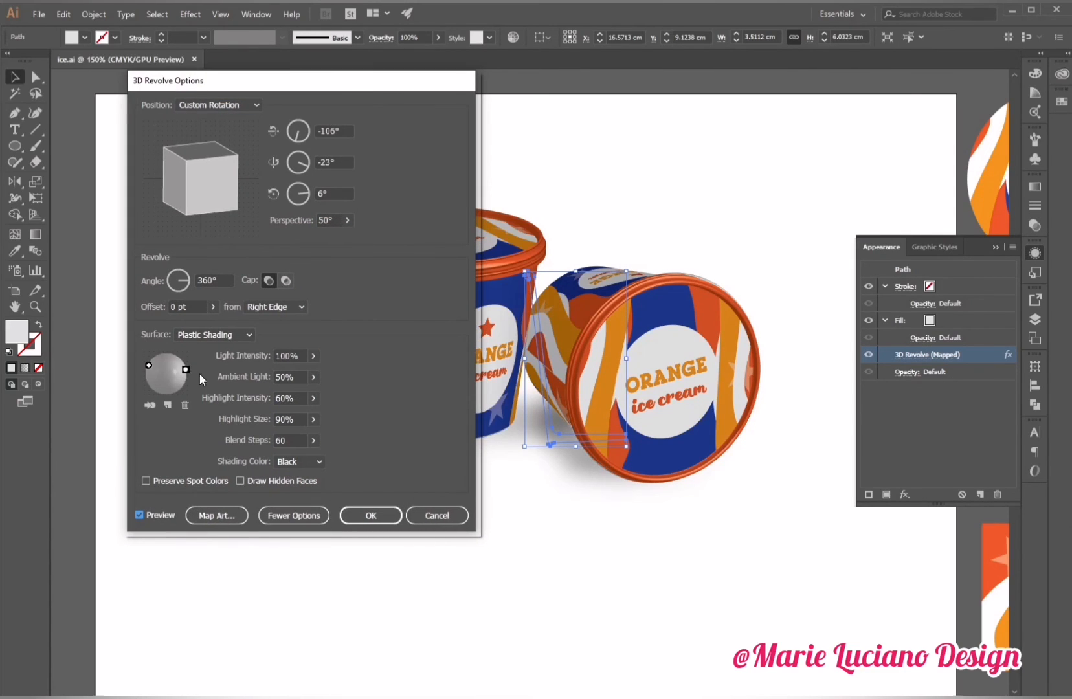
{"action": "left_click", "coordinate": [185, 405]}
{"action": "left_click_drag", "start_coordinate": [186, 369], "coordinate": [177, 354]}
{"action": "left_click", "coordinate": [371, 516]}
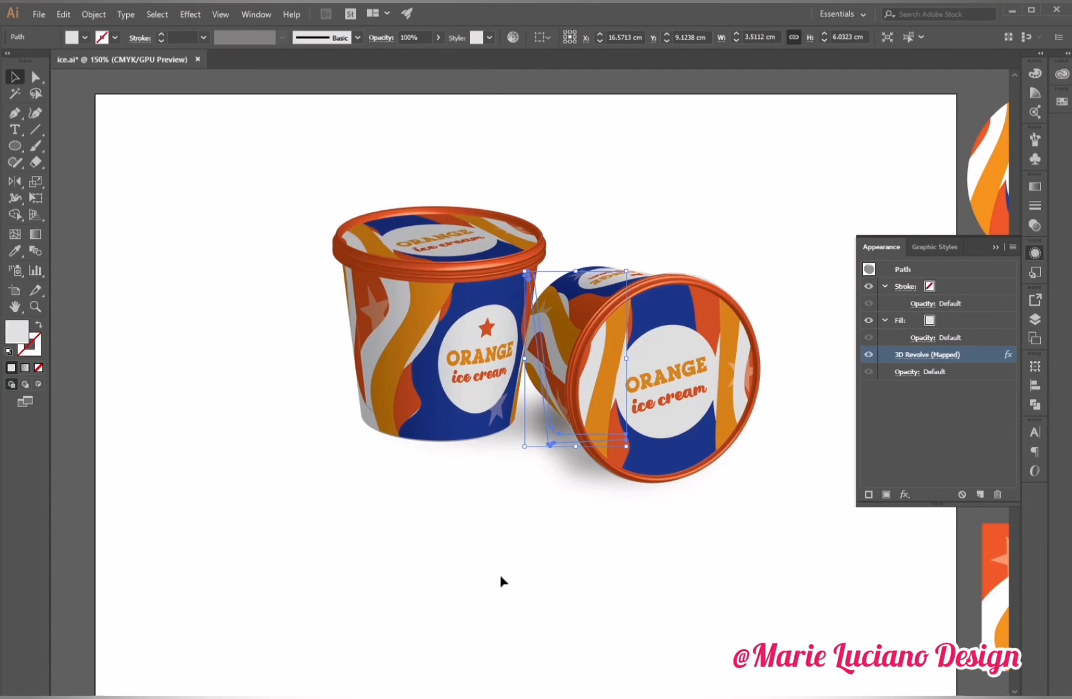
Reposition the light source in the tipped lid's 3D Revolve shading.
{"action": "left_click", "coordinate": [653, 372]}
{"action": "left_click", "coordinate": [927, 354]}
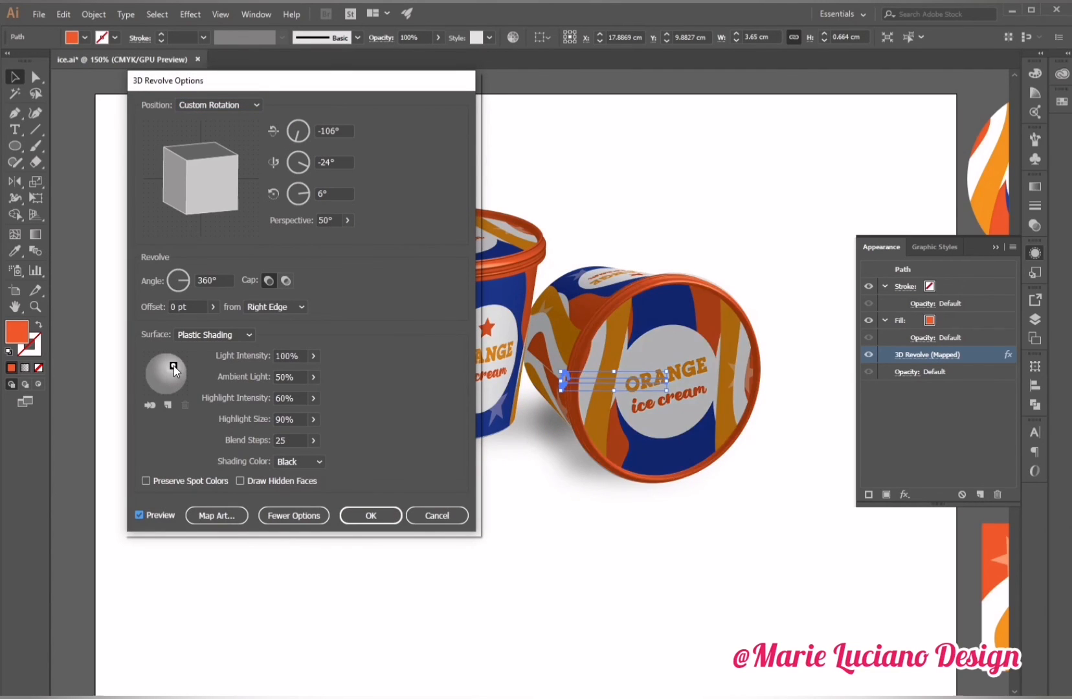
{"action": "left_click_drag", "start_coordinate": [180, 372], "coordinate": [182, 372]}
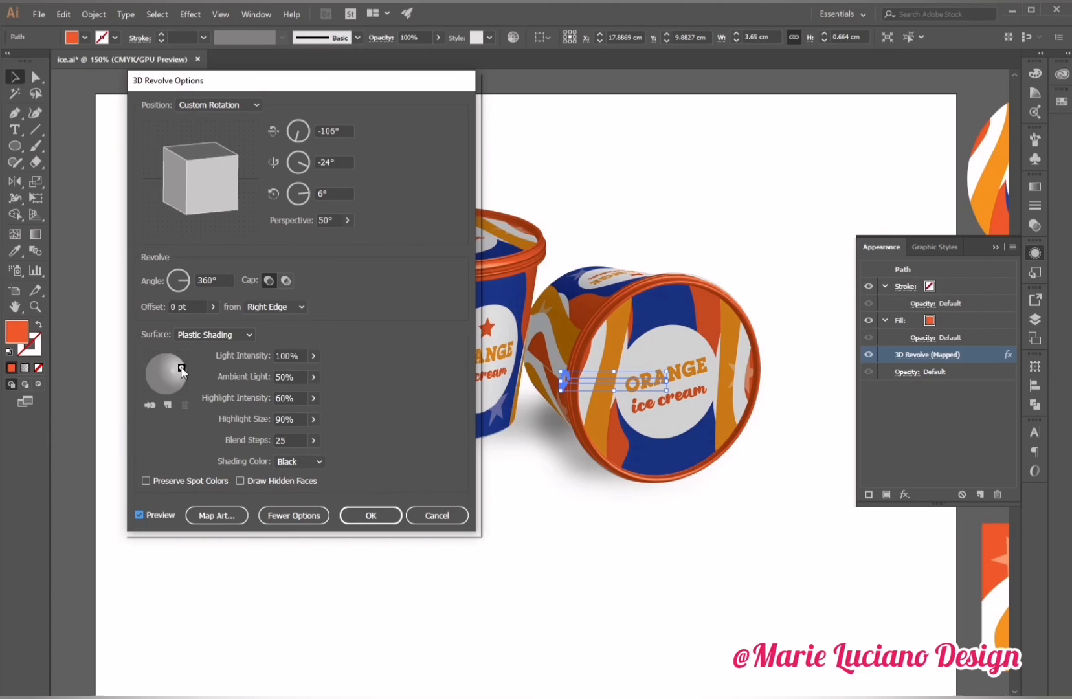
{"action": "left_click", "coordinate": [371, 516]}
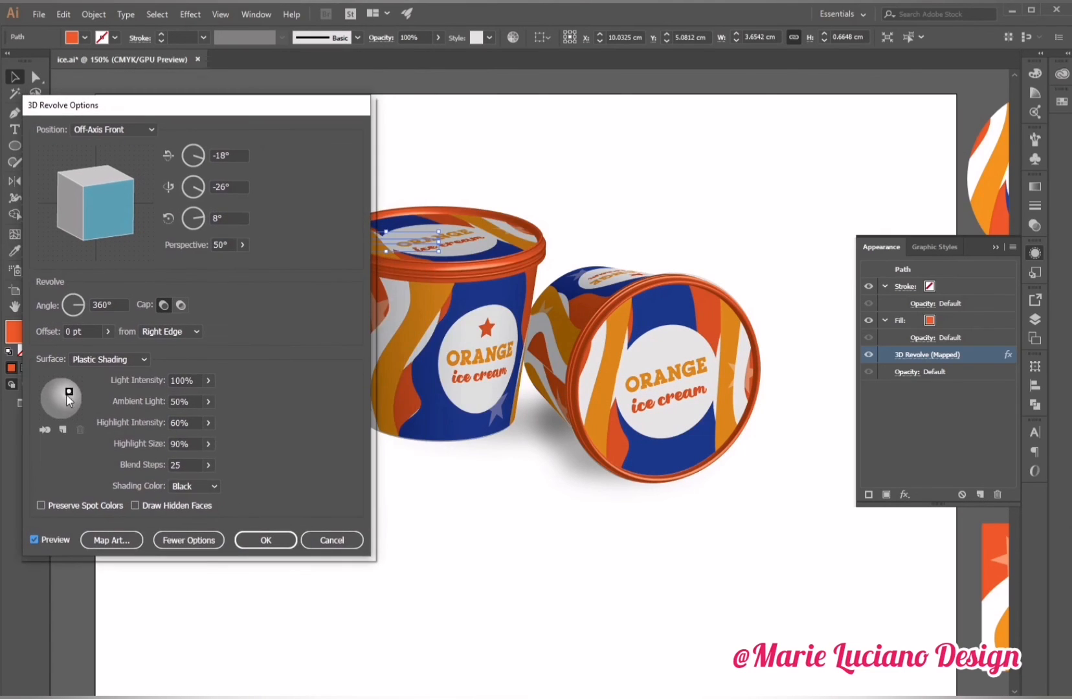
Adjust the upright cup's 3D Revolve light position and highlight size.
{"action": "left_click_drag", "start_coordinate": [66, 394], "coordinate": [71, 394]}
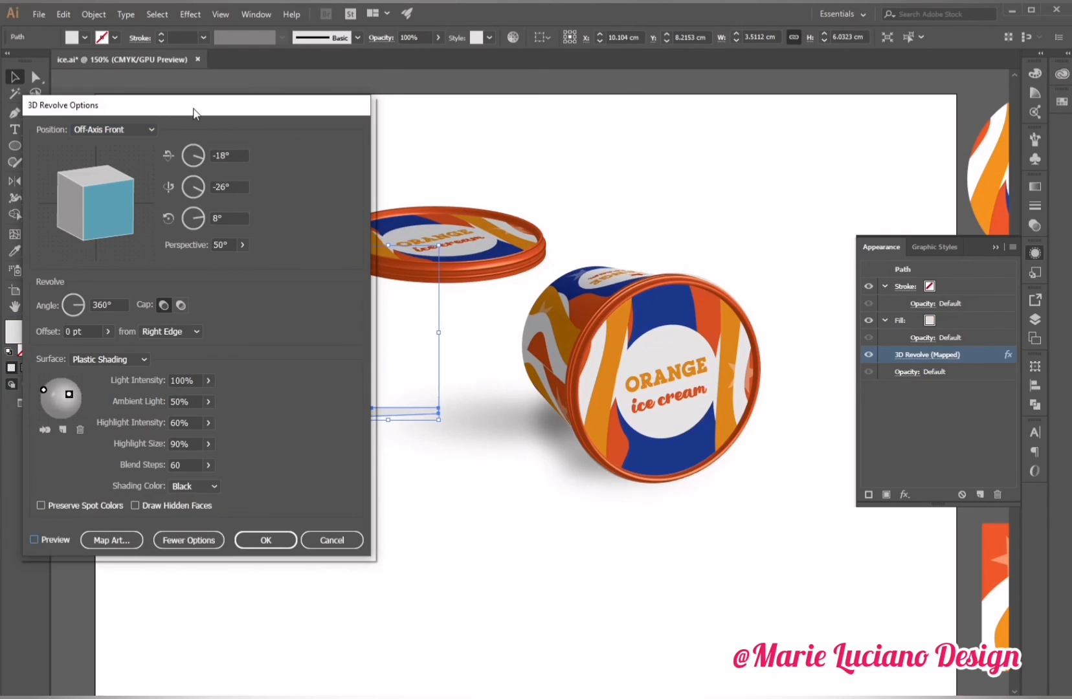
{"action": "left_click_drag", "start_coordinate": [192, 108], "coordinate": [925, 119]}
{"action": "left_click_drag", "start_coordinate": [793, 398], "coordinate": [802, 408]}
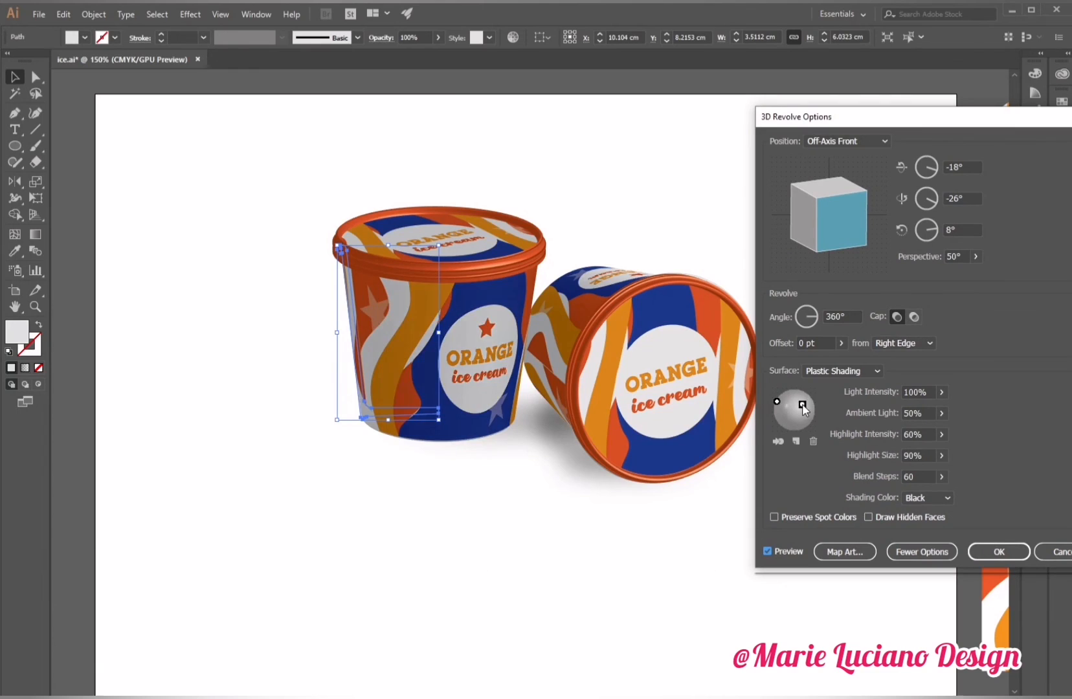
{"action": "left_click", "coordinate": [941, 413]}
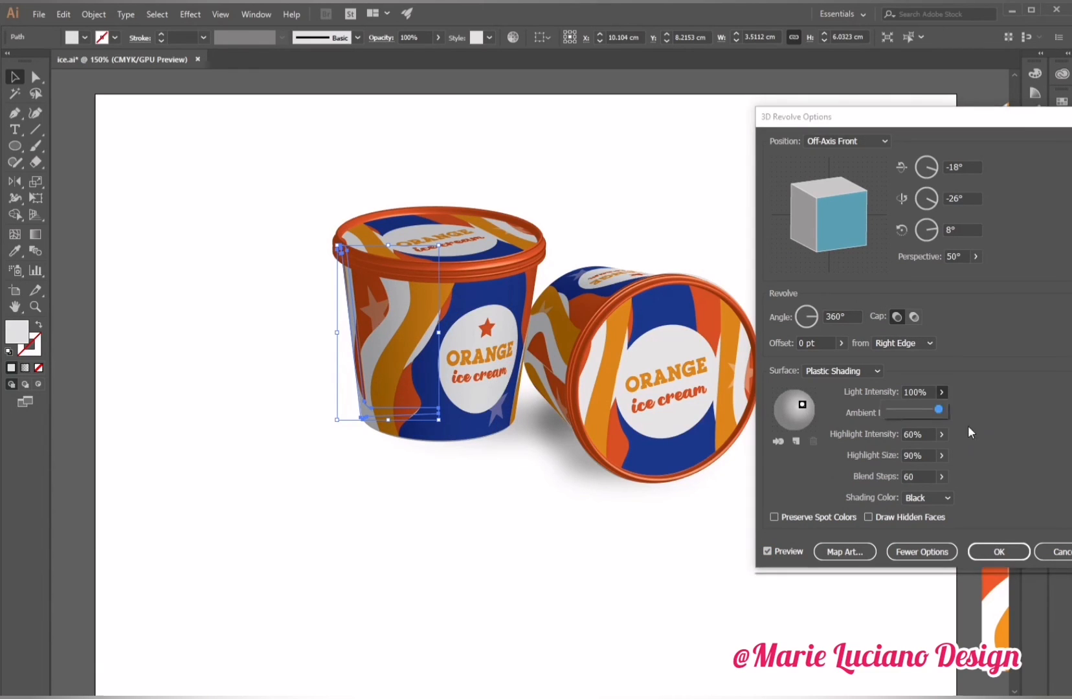
{"action": "left_click_drag", "start_coordinate": [941, 455], "coordinate": [924, 455]}
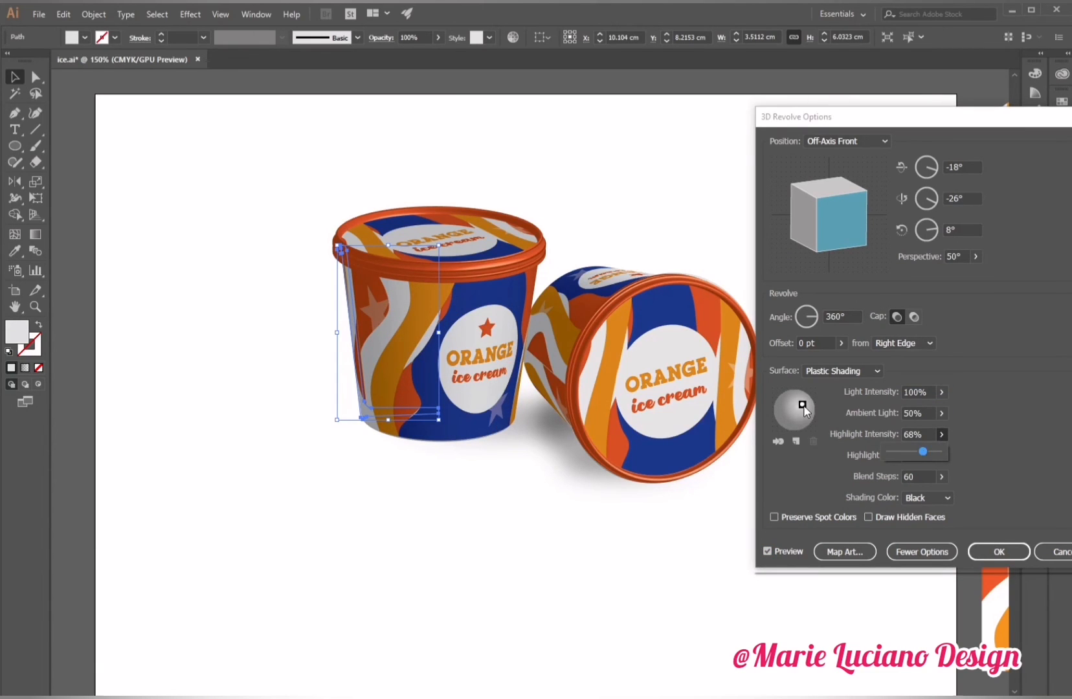
{"action": "left_click_drag", "start_coordinate": [803, 406], "coordinate": [791, 406]}
{"action": "left_click", "coordinate": [994, 552]}
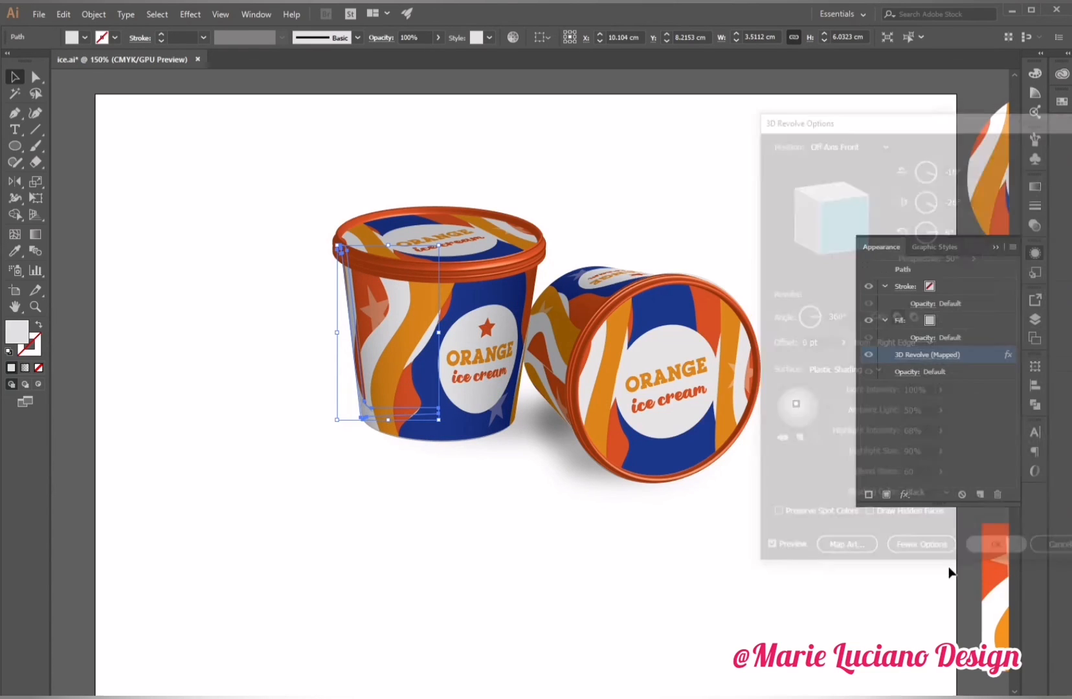
Draw a rectangle covering the whole artboard and fill it with orange sampled from the artwork.
{"action": "left_click", "coordinate": [948, 568]}
{"action": "left_click", "coordinate": [998, 248]}
{"action": "left_click_drag", "start_coordinate": [15, 147], "coordinate": [71, 146]}
{"action": "left_click_drag", "start_coordinate": [95, 95], "coordinate": [956, 581]}
{"action": "left_click", "coordinate": [15, 251]}
{"action": "left_click_drag", "start_coordinate": [971, 324], "coordinate": [949, 420]}
{"action": "left_click", "coordinate": [990, 434]}
Send the orange background rectangle to the back and stretch it to the artboard edge.
{"action": "left_click", "coordinate": [15, 77]}
{"action": "right_click", "coordinate": [459, 229]}
{"action": "left_click", "coordinate": [638, 472]}
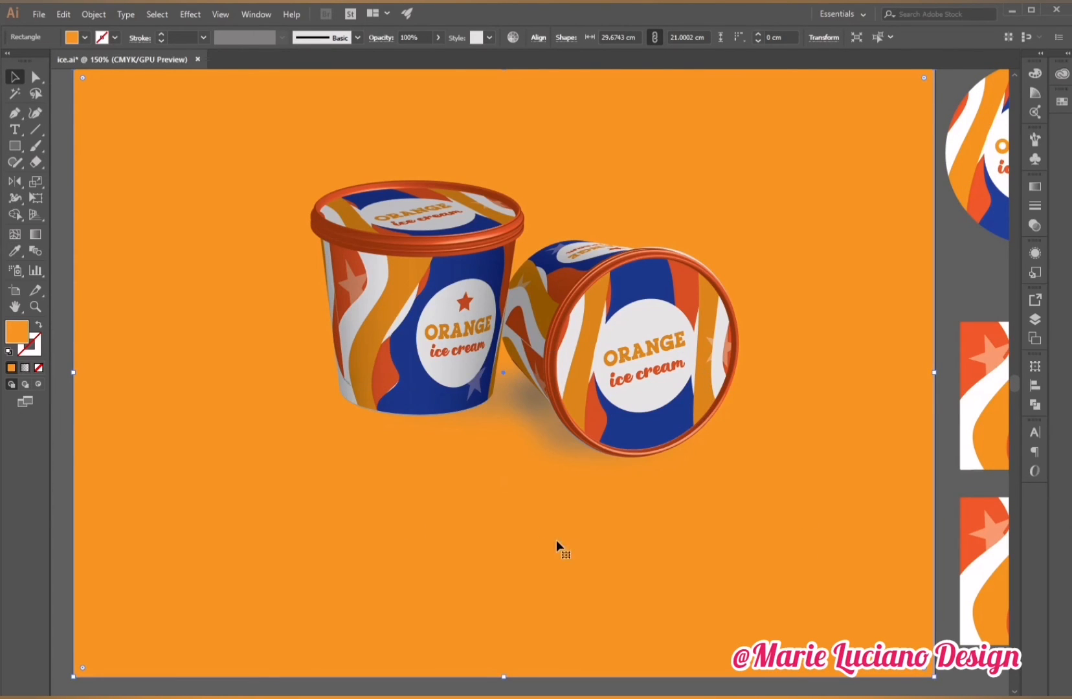
{"action": "left_click_drag", "start_coordinate": [935, 373], "coordinate": [937, 373]}
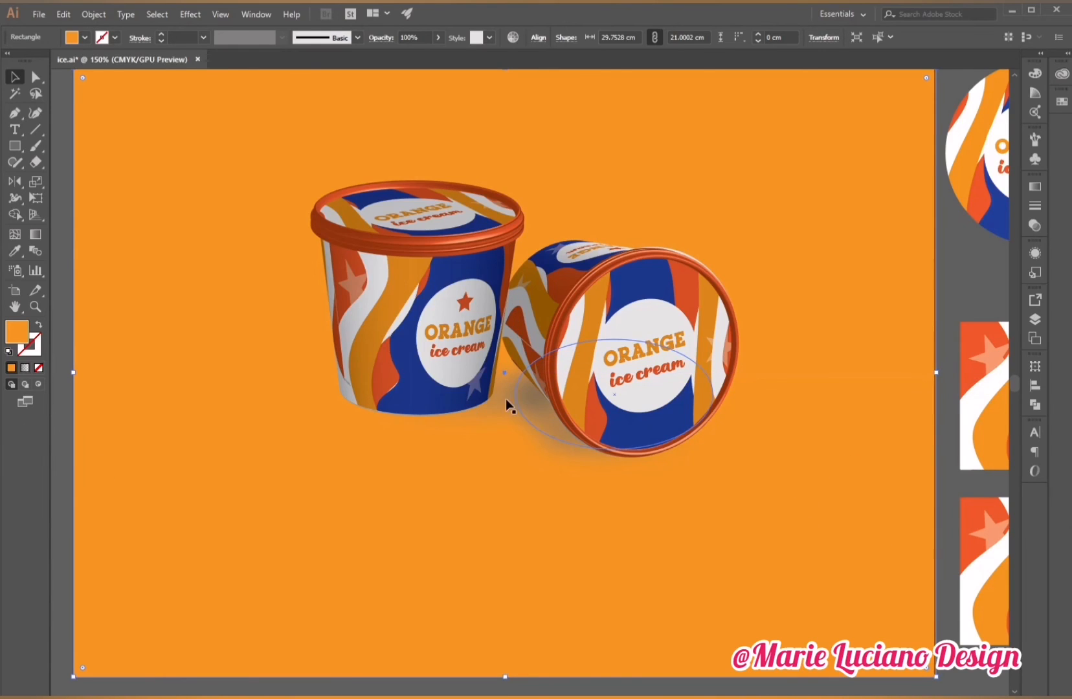
Set both shadow ellipses' blend mode to Multiply.
{"action": "left_click", "coordinate": [479, 412]}
{"action": "left_click", "coordinate": [544, 430], "text": "shift"}
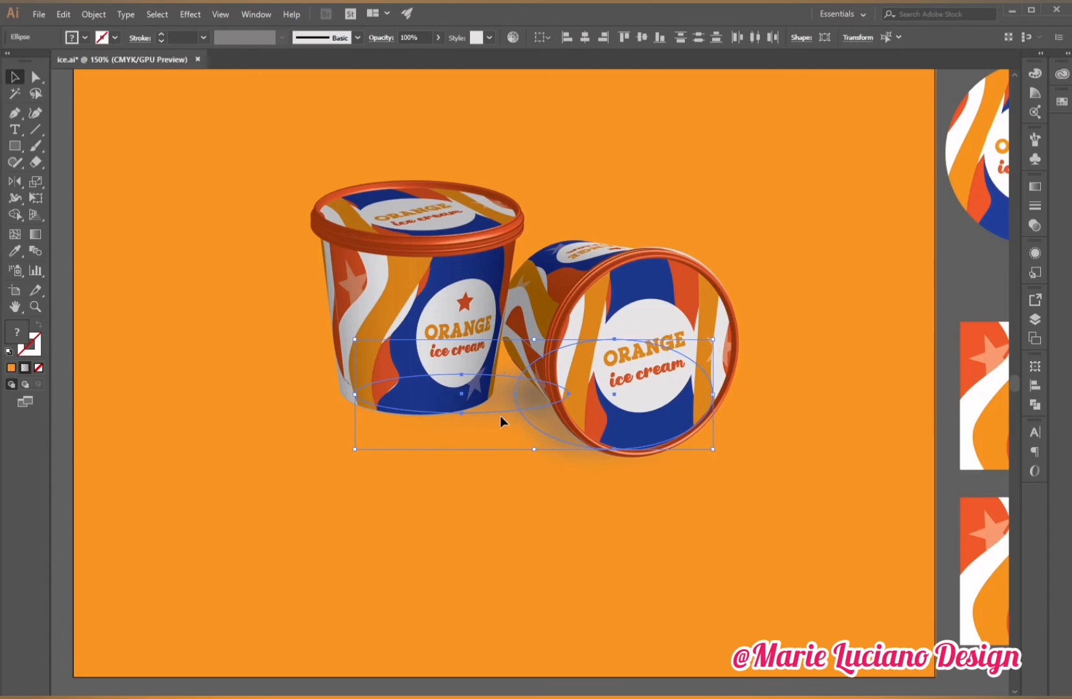
{"action": "left_click", "coordinate": [1035, 225]}
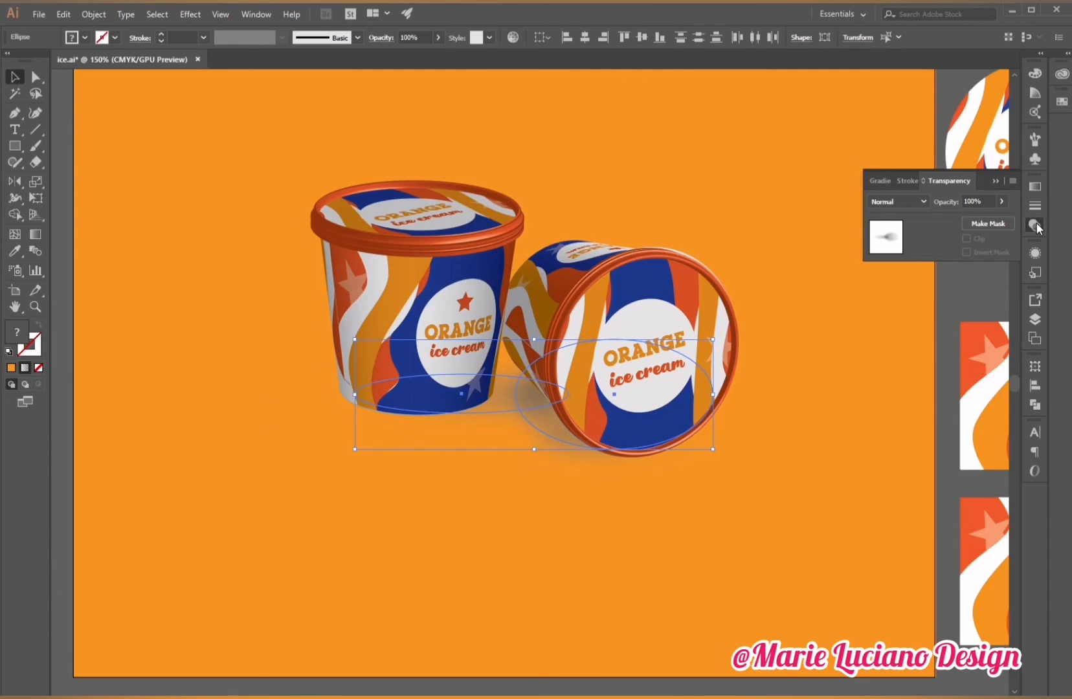
{"action": "left_click", "coordinate": [913, 202]}
{"action": "left_click", "coordinate": [905, 248]}
{"action": "left_click", "coordinate": [977, 298]}
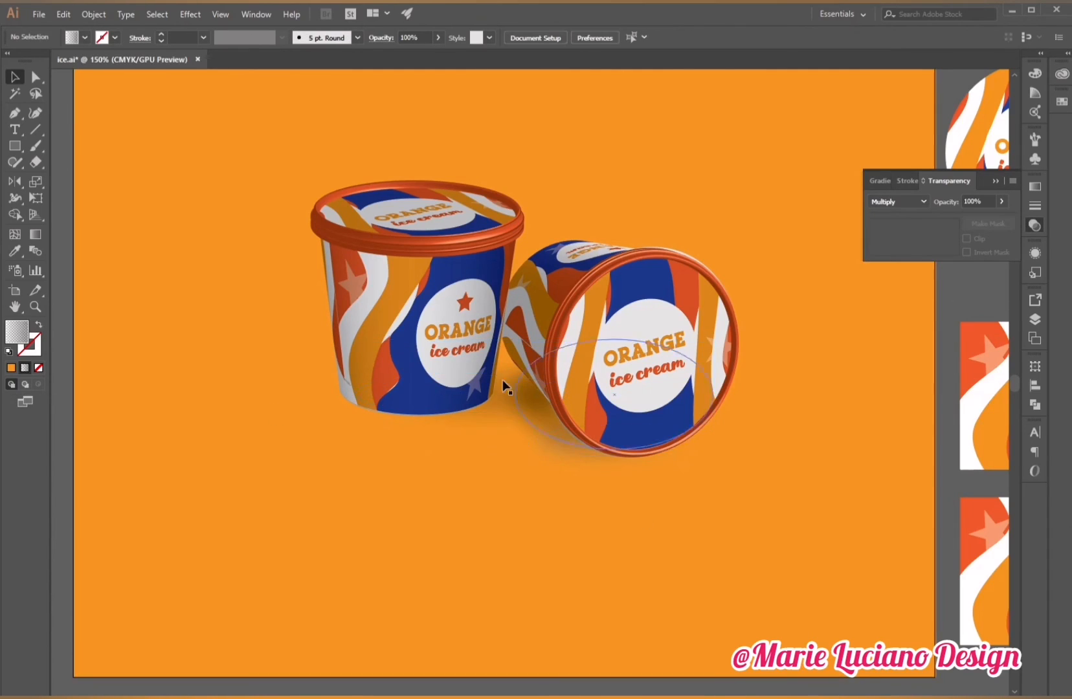
Try to change the blend mode of a selection including the shadows and background.
{"action": "left_click", "coordinate": [488, 344]}
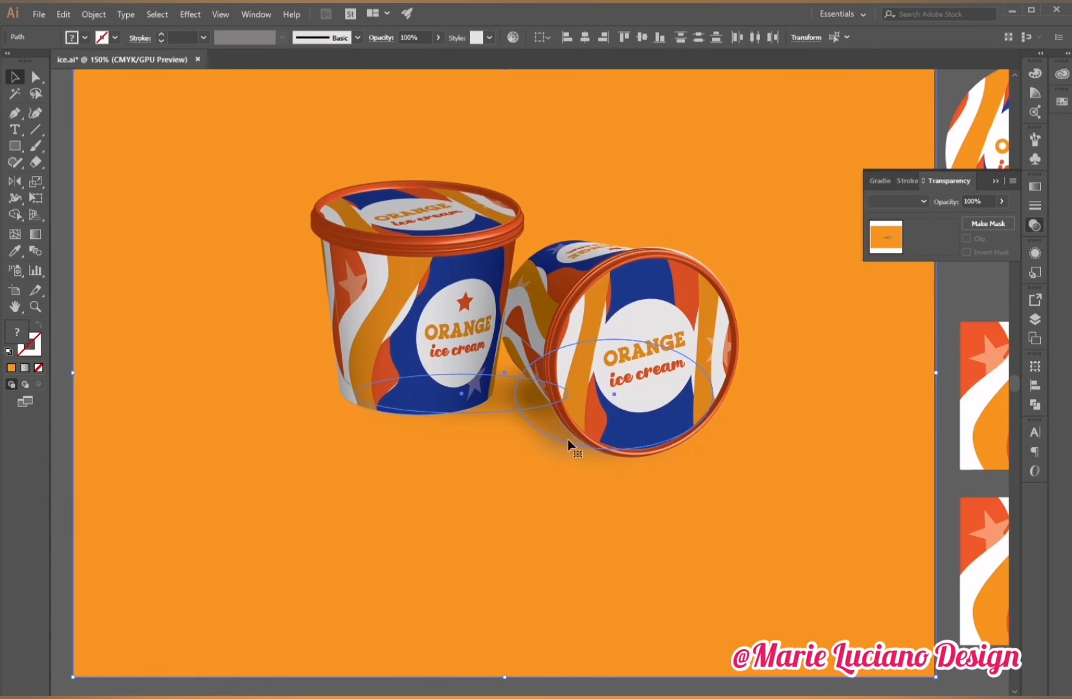
{"action": "right_click", "coordinate": [538, 540]}
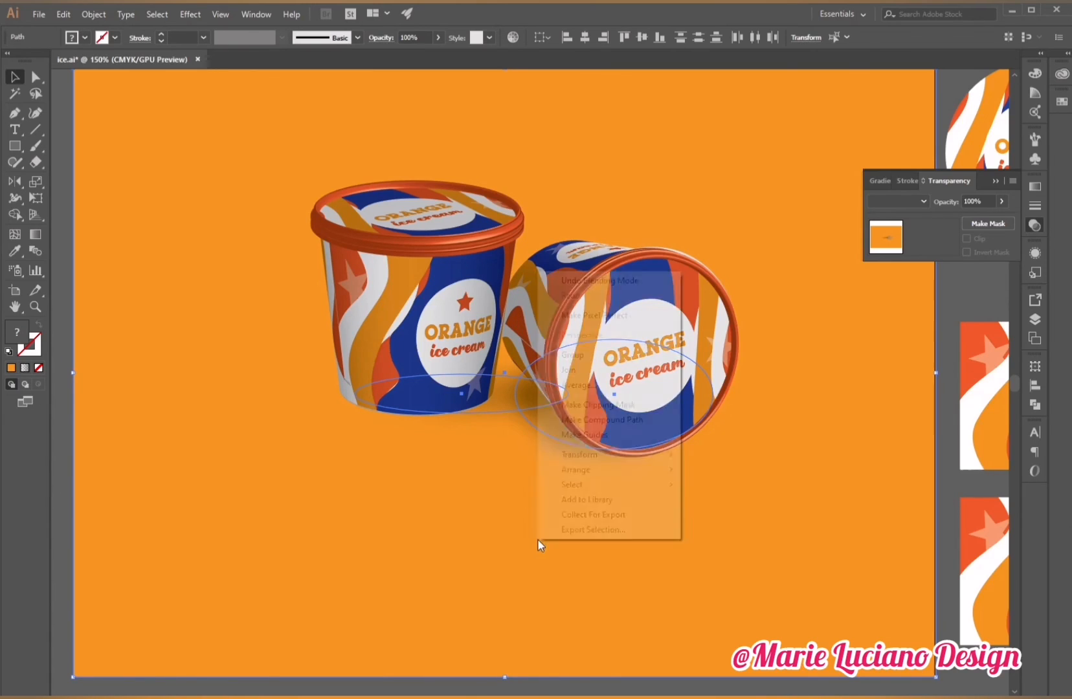
{"action": "mouse_move", "coordinate": [541, 533]}
{"action": "left_click", "coordinate": [753, 529]}
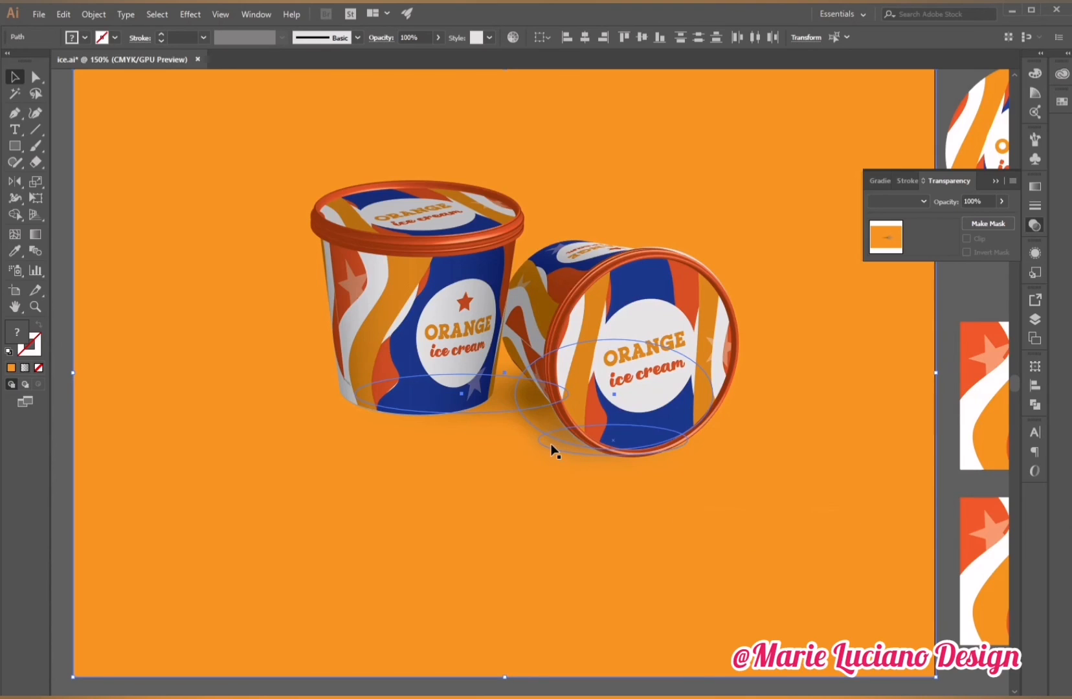
{"action": "left_click_drag", "start_coordinate": [528, 414], "coordinate": [516, 367]}
{"action": "left_click", "coordinate": [913, 202]}
{"action": "left_click", "coordinate": [915, 244]}
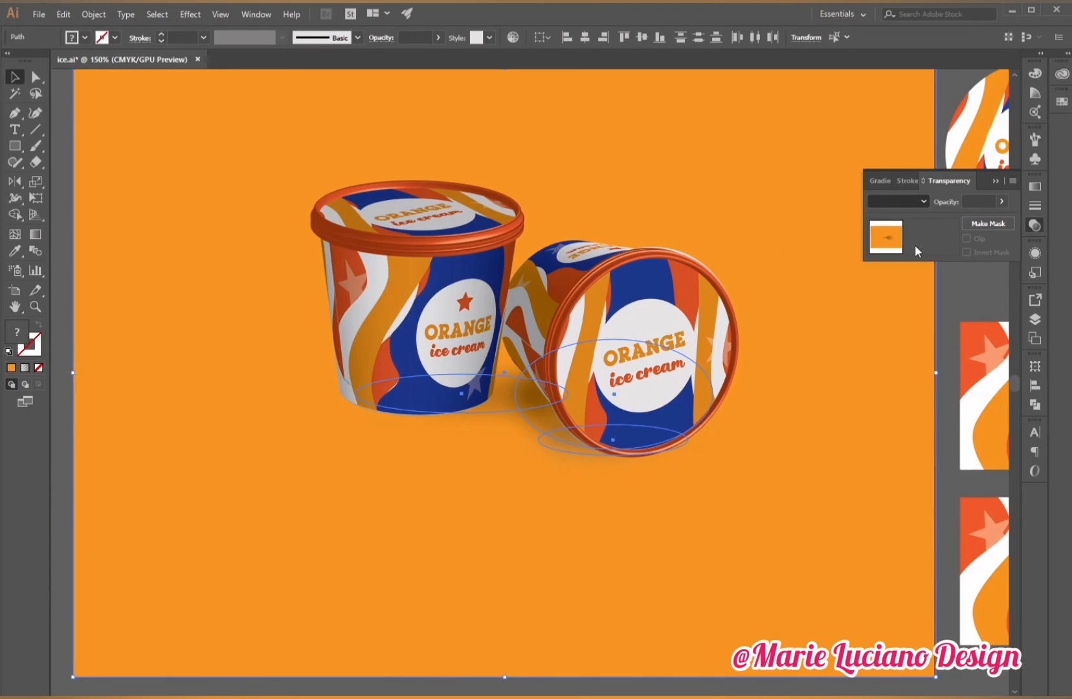
{"action": "left_click", "coordinate": [995, 180]}
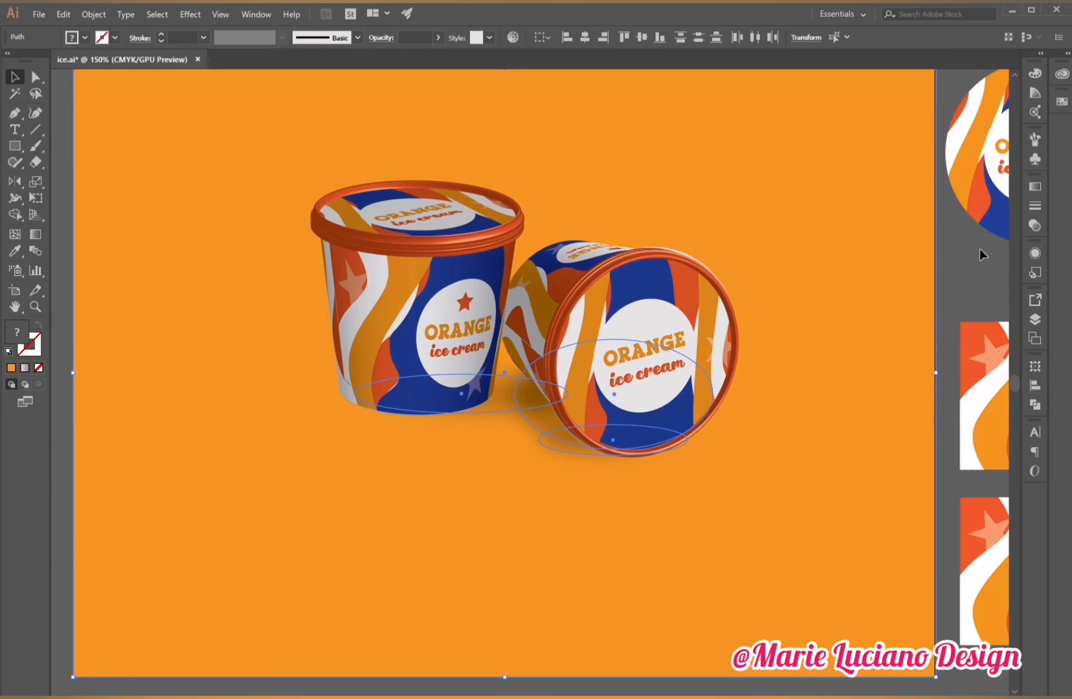
{"action": "left_click", "coordinate": [732, 374]}
{"action": "left_click", "coordinate": [758, 38]}
{"action": "key", "text": "Return"}
{"action": "left_click", "coordinate": [973, 279]}
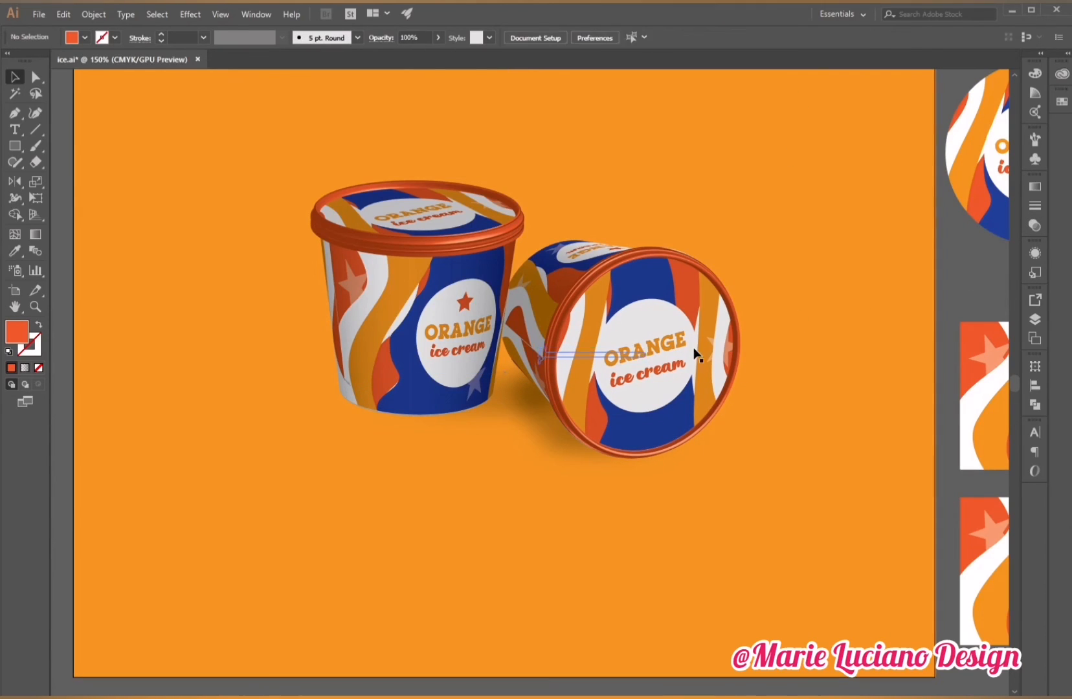
{"action": "left_click", "coordinate": [694, 350]}
{"action": "left_click", "coordinate": [972, 279]}
Reposition and flatten the upright cup's shadow ellipse to about 6.8 × 1.65 cm.
{"action": "left_click", "coordinate": [494, 413]}
{"action": "left_click_drag", "start_coordinate": [494, 413], "coordinate": [342, 414]}
{"action": "left_click_drag", "start_coordinate": [476, 442], "coordinate": [427, 425]}
{"action": "left_click_drag", "start_coordinate": [414, 327], "coordinate": [417, 376]}
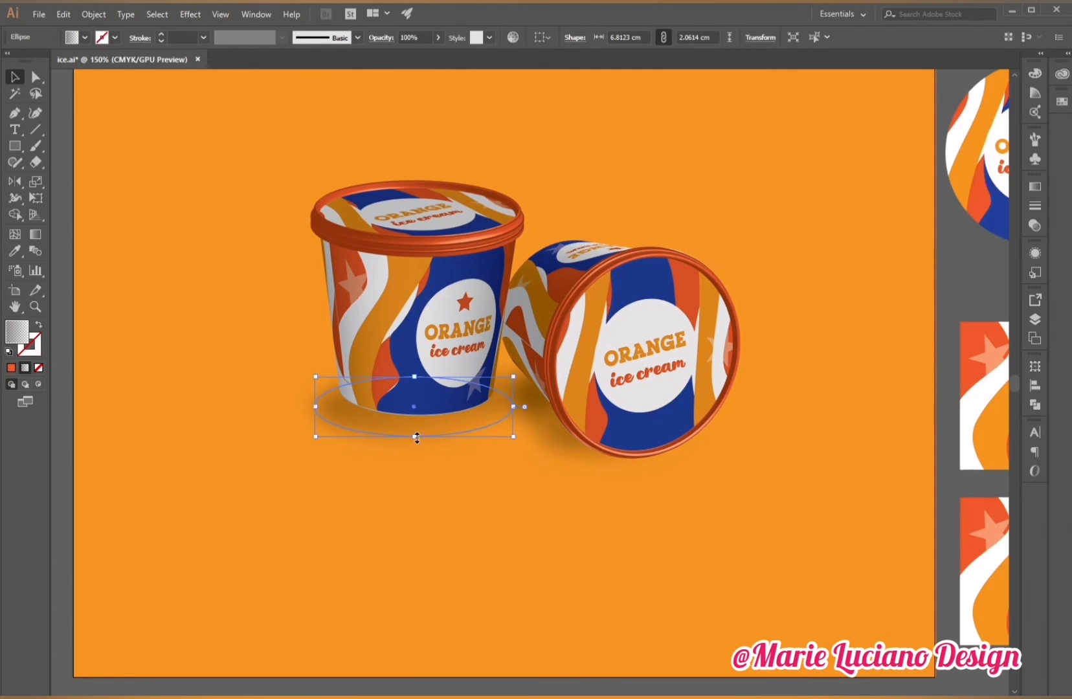
{"action": "left_click_drag", "start_coordinate": [415, 436], "coordinate": [475, 407]}
{"action": "left_click", "coordinate": [1035, 186]}
{"action": "key", "text": "Right"}
{"action": "key", "text": "Right"}
{"action": "key", "text": "Right"}
{"action": "key", "text": "Right"}
{"action": "key", "text": "Right"}
{"action": "key", "text": "Right"}
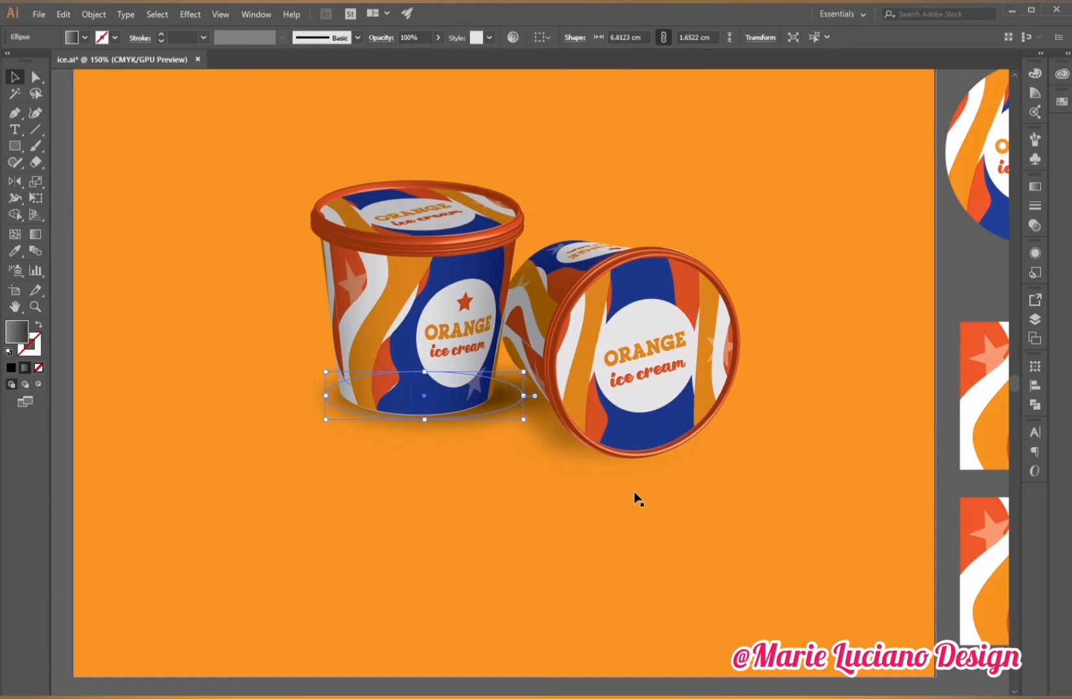
Lower the upright cup's shadow opacity to about 49%.
{"action": "left_click", "coordinate": [1035, 225]}
{"action": "left_click", "coordinate": [1003, 201]}
{"action": "left_click_drag", "start_coordinate": [1003, 221], "coordinate": [975, 221]}
{"action": "left_click", "coordinate": [986, 268]}
Adjust the upright cup's 3D Revolve lighting: two lights, ambient light 28%, highlight intensity 42%, highlight size 57%.
{"action": "left_click_drag", "start_coordinate": [606, 355], "coordinate": [645, 400]}
{"action": "key", "text": "z"}
{"action": "left_click", "coordinate": [645, 400]}
{"action": "left_click_drag", "start_coordinate": [557, 467], "coordinate": [671, 454]}
{"action": "key", "text": "v"}
{"action": "left_click", "coordinate": [290, 407]}
{"action": "left_click", "coordinate": [1035, 253]}
{"action": "left_click", "coordinate": [930, 357]}
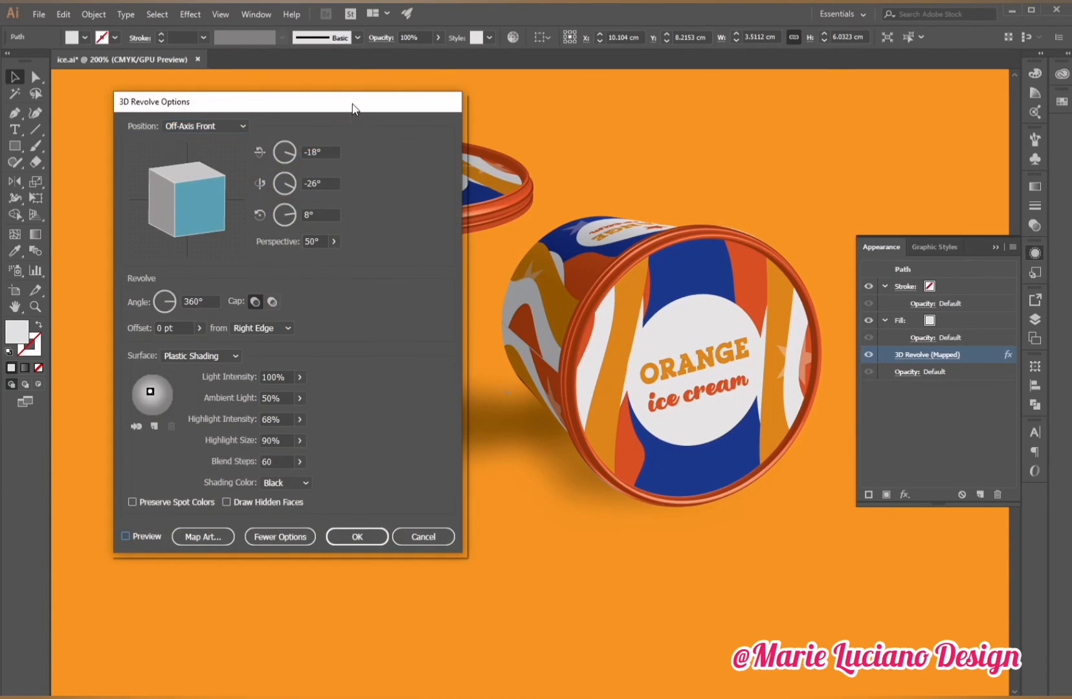
{"action": "left_click_drag", "start_coordinate": [354, 103], "coordinate": [924, 94]}
{"action": "left_click", "coordinate": [695, 526]}
{"action": "left_click", "coordinate": [724, 416]}
{"action": "left_click_drag", "start_coordinate": [722, 386], "coordinate": [717, 397]}
{"action": "left_click", "coordinate": [870, 410]}
{"action": "mouse_move", "coordinate": [852, 427]}
{"action": "left_mouse_down"}
{"action": "mouse_move", "coordinate": [833, 428]}
{"action": "mouse_move", "coordinate": [848, 428]}
{"action": "left_mouse_up"}
{"action": "left_click", "coordinate": [869, 368]}
{"action": "left_click_drag", "start_coordinate": [870, 385], "coordinate": [831, 406]}
{"action": "left_click", "coordinate": [885, 398]}
{"action": "left_click", "coordinate": [870, 388]}
{"action": "left_click", "coordinate": [904, 436]}
{"action": "left_click", "coordinate": [869, 431]}
{"action": "mouse_move", "coordinate": [863, 447]}
{"action": "left_mouse_down"}
{"action": "mouse_move", "coordinate": [846, 448]}
{"action": "mouse_move", "coordinate": [837, 427]}
{"action": "left_mouse_up"}
{"action": "left_click", "coordinate": [869, 410]}
{"action": "left_click", "coordinate": [870, 410]}
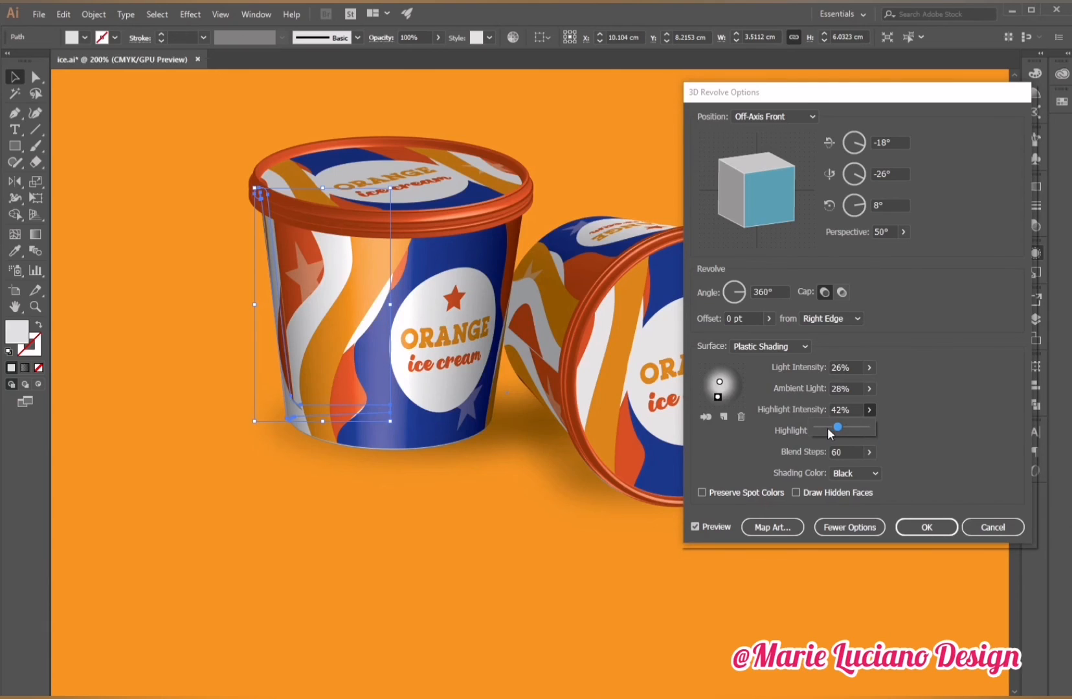
{"action": "left_click", "coordinate": [726, 388]}
{"action": "left_click_drag", "start_coordinate": [719, 382], "coordinate": [724, 381]}
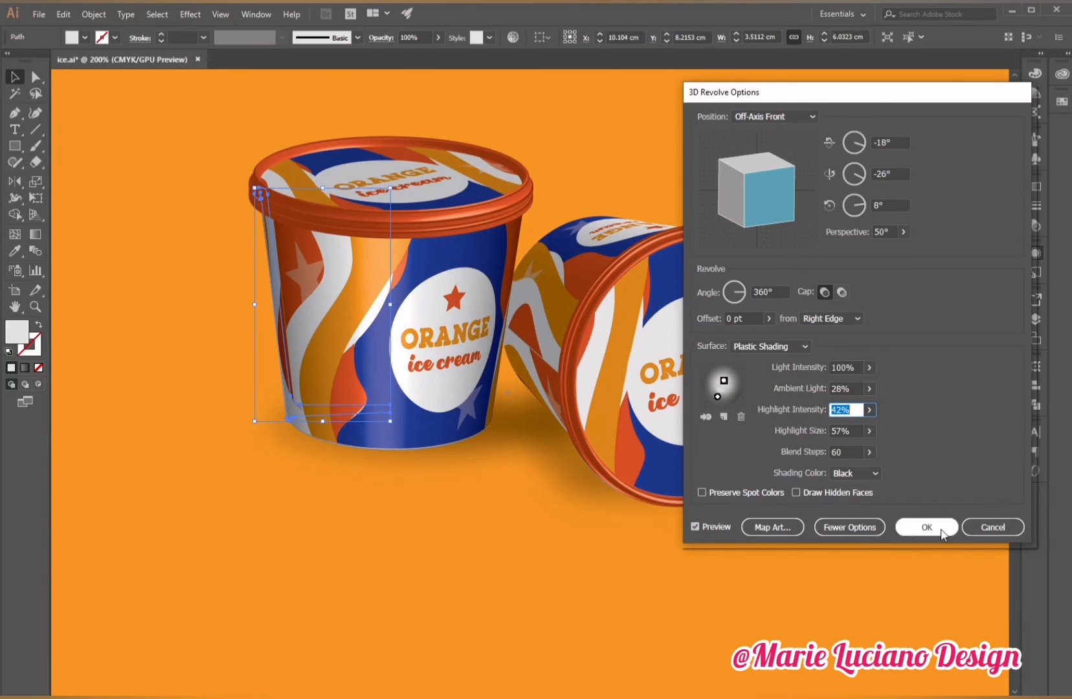
{"action": "left_click", "coordinate": [927, 527]}
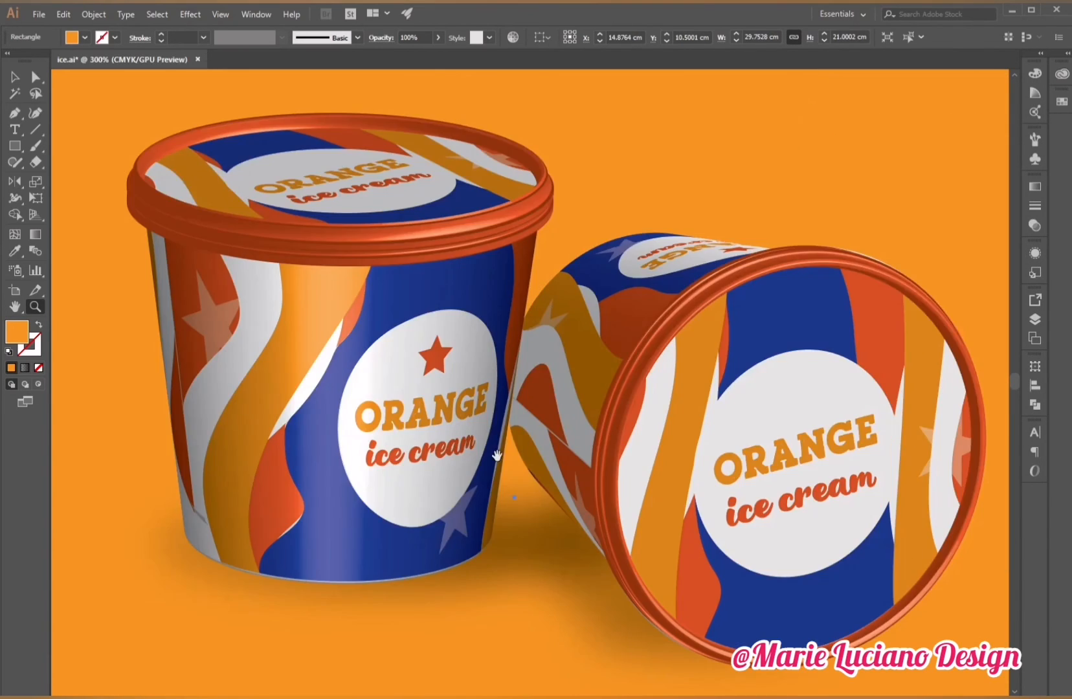
Select the upright cup's shadow and adjust its gradient's left stop opacity.
{"action": "left_click", "coordinate": [587, 442], "text": "alt"}
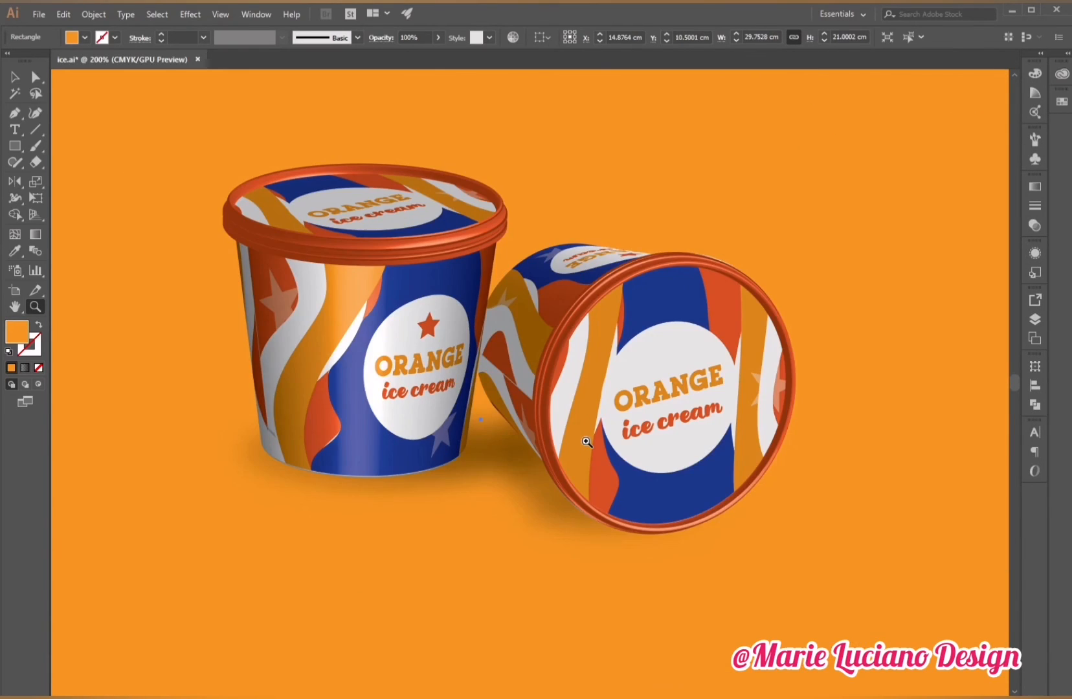
{"action": "left_click_drag", "start_coordinate": [586, 442], "coordinate": [623, 440]}
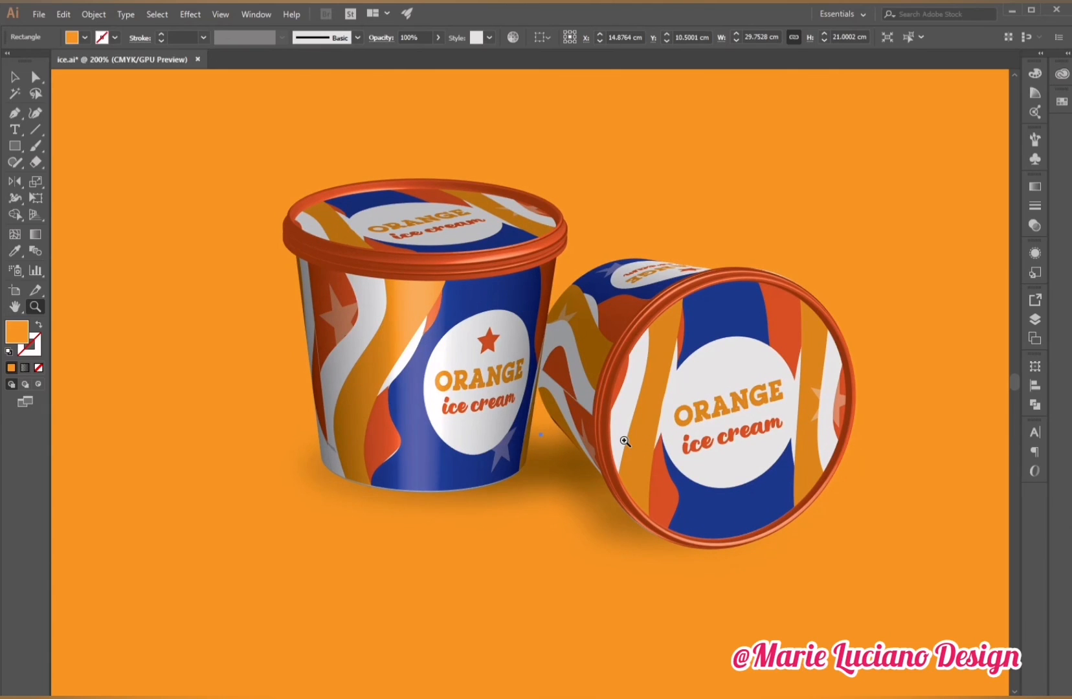
{"action": "left_click", "coordinate": [15, 77]}
{"action": "left_click", "coordinate": [409, 498]}
{"action": "left_click", "coordinate": [1034, 187]}
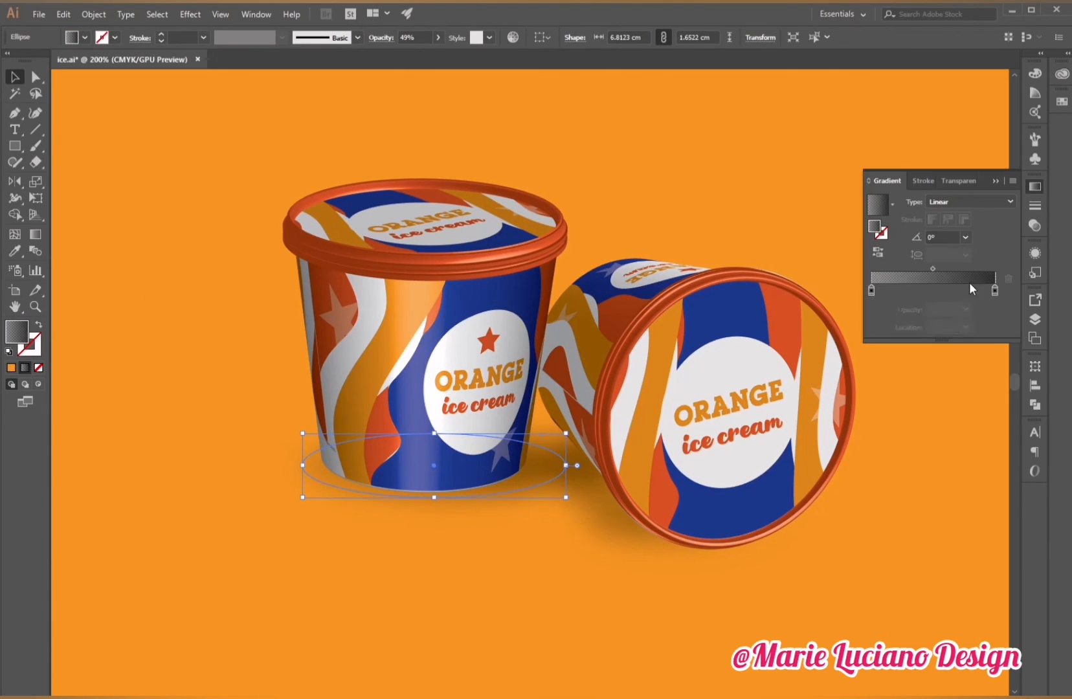
{"action": "left_click", "coordinate": [872, 289]}
{"action": "left_click", "coordinate": [965, 310]}
{"action": "left_click", "coordinate": [965, 309]}
{"action": "left_click", "coordinate": [425, 600]}
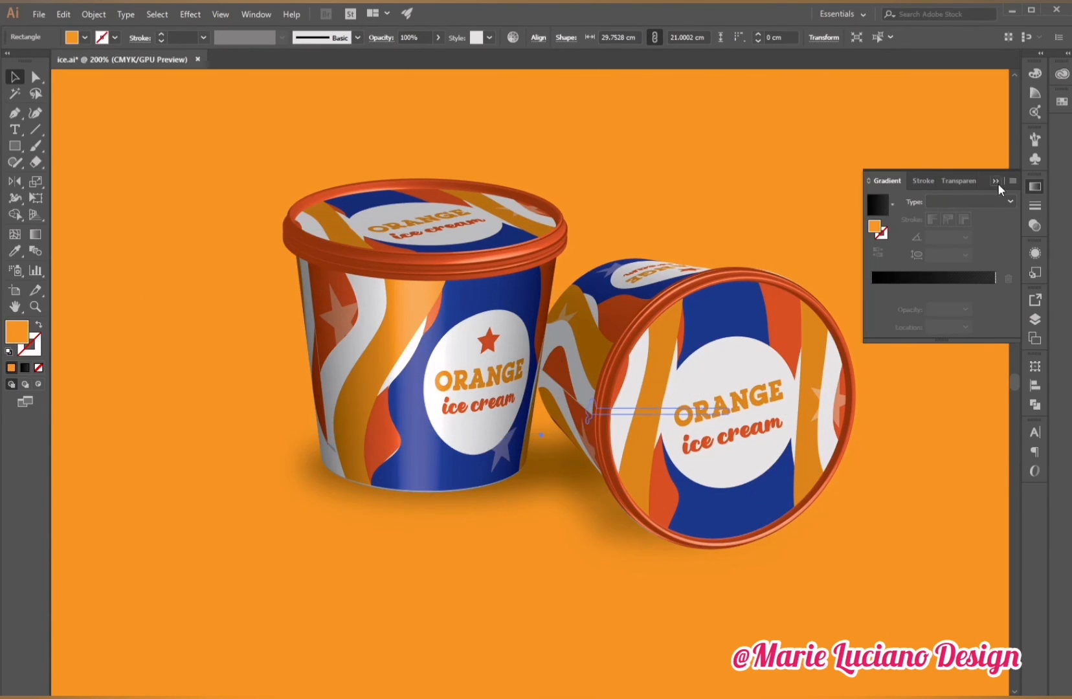
Shift the tipped cup's shadow slightly and set its opacity to 60%.
{"action": "left_click", "coordinate": [996, 182]}
{"action": "left_click_drag", "start_coordinate": [647, 549], "coordinate": [637, 558]}
{"action": "left_click", "coordinate": [1035, 225]}
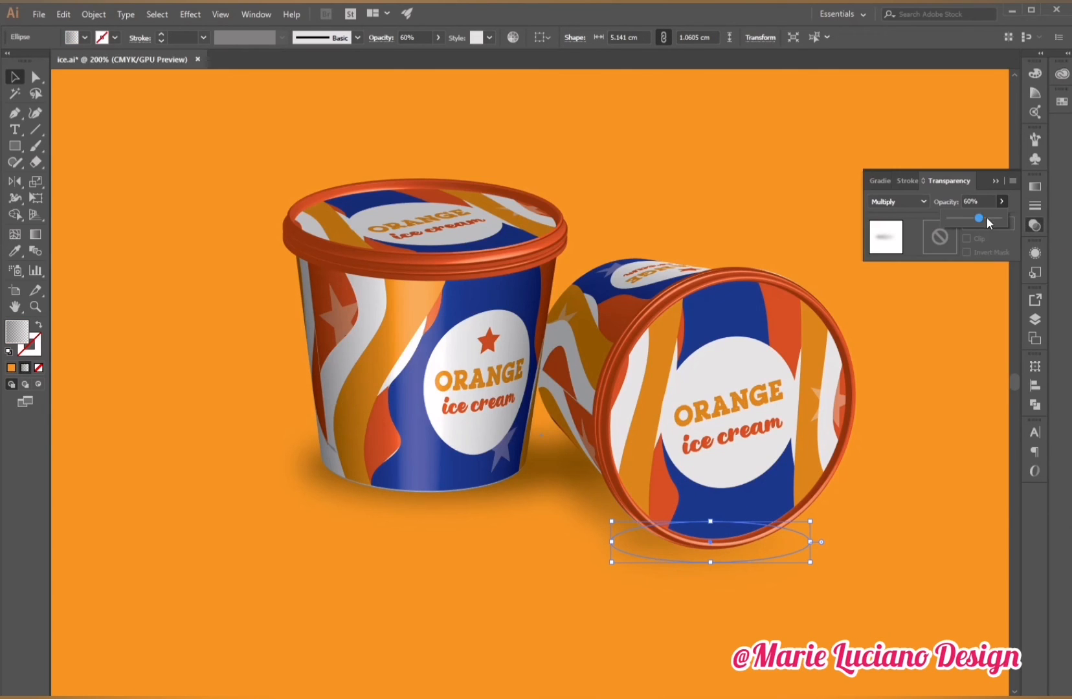
{"action": "left_click", "coordinate": [971, 220]}
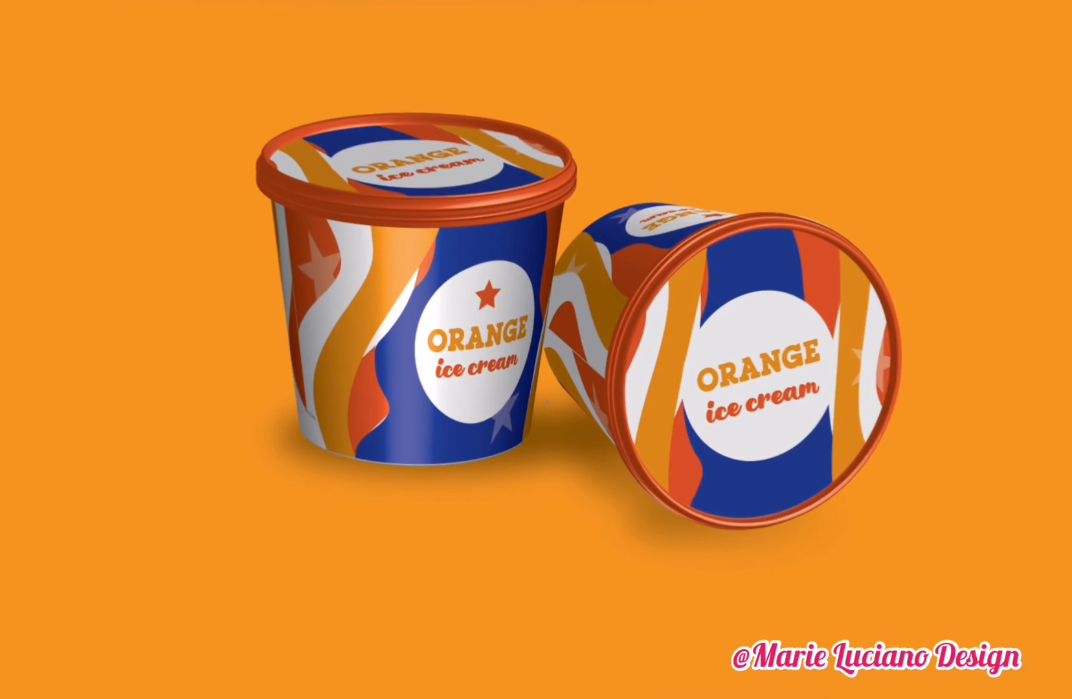